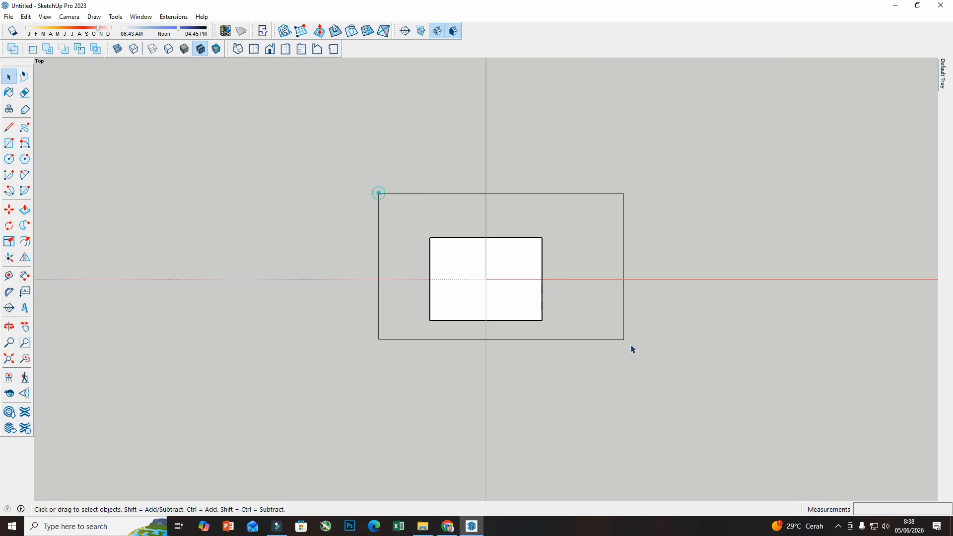
# - Delete the existing rectangle and draw a new one of about 310.5 by 148.7 cm from the origin
pyautogui.press('Delete')
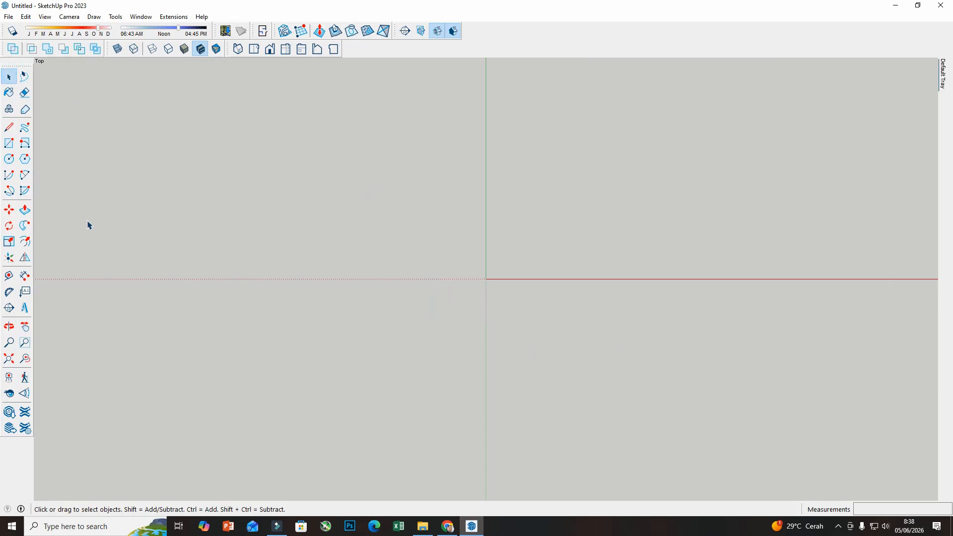
pyautogui.click(9, 143)
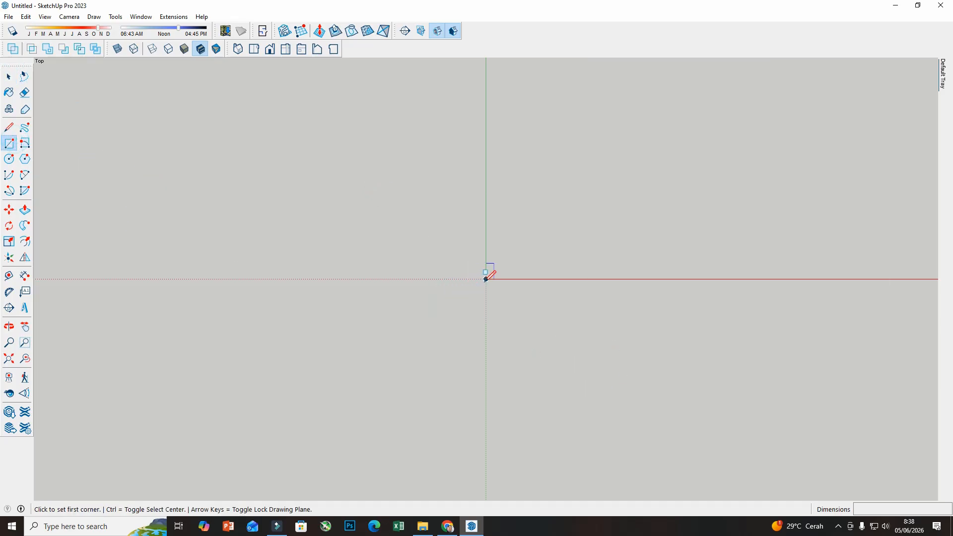
pyautogui.click(486, 279)
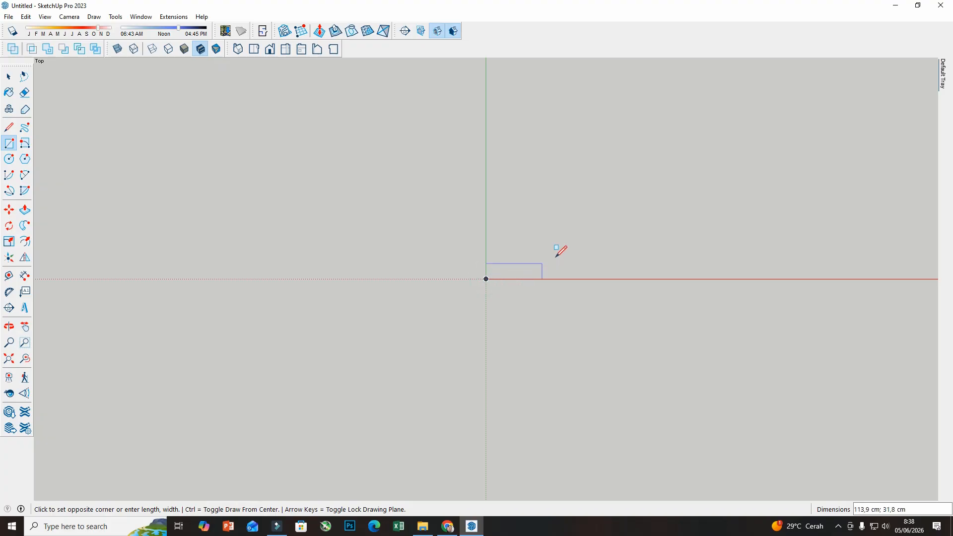
pyautogui.click(639, 206)
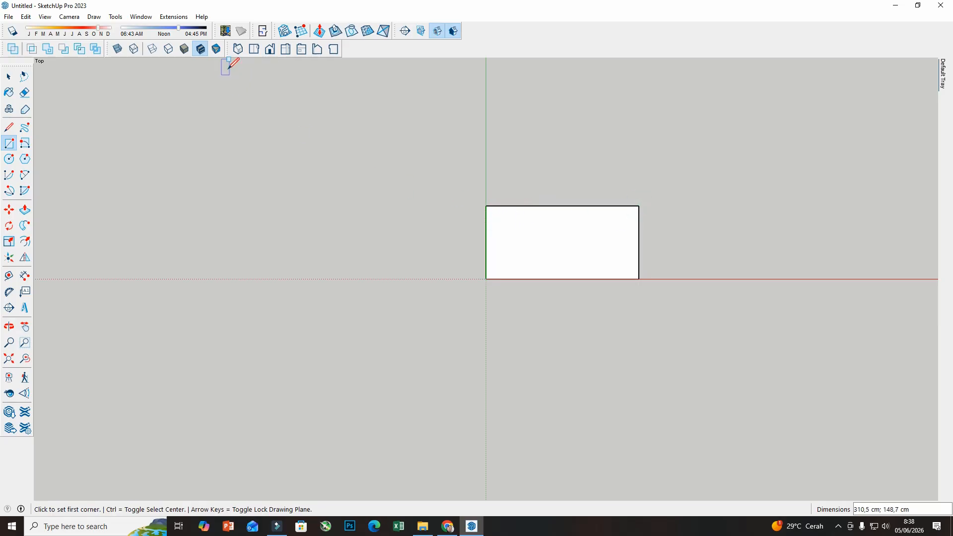
# - Extrude the rectangle upward about 171.4 cm into a box with Push/Pull
pyautogui.click(238, 50)
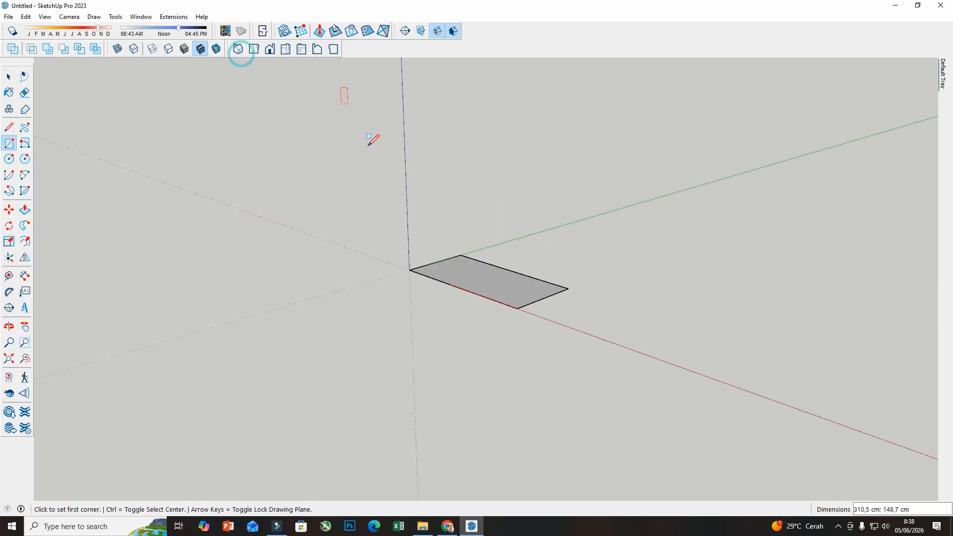
pyautogui.click(25, 213)
pyautogui.scroll(2, 496, 293)
pyautogui.click(501, 301)
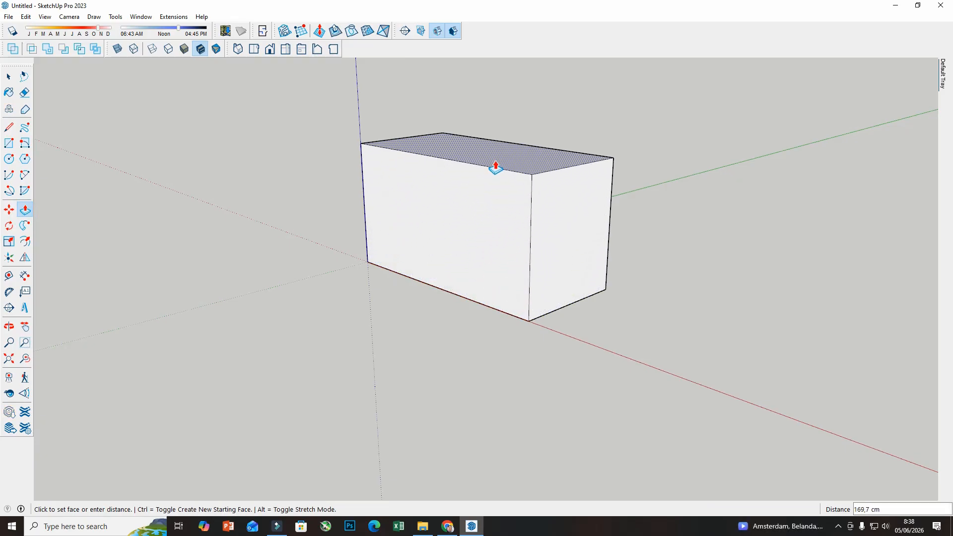
pyautogui.click(496, 166)
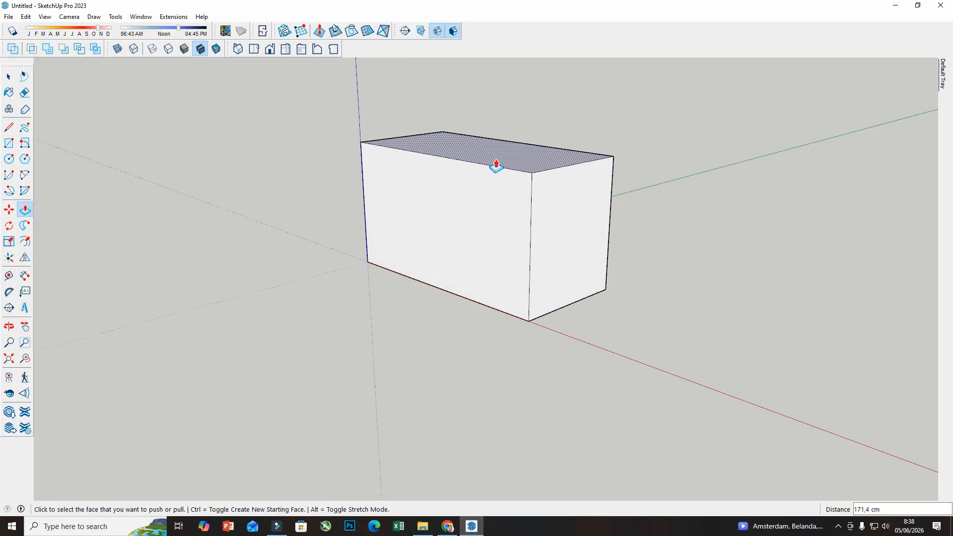
pyautogui.click(9, 76)
# - Offset the outline of the box's short end face away from the origin inward by about 5.7 cm
pyautogui.scroll(-1, 189, 245)
pyautogui.moveTo(188, 244); pyautogui.dragTo(125, 323, button='middle')
pyautogui.click(470, 258)
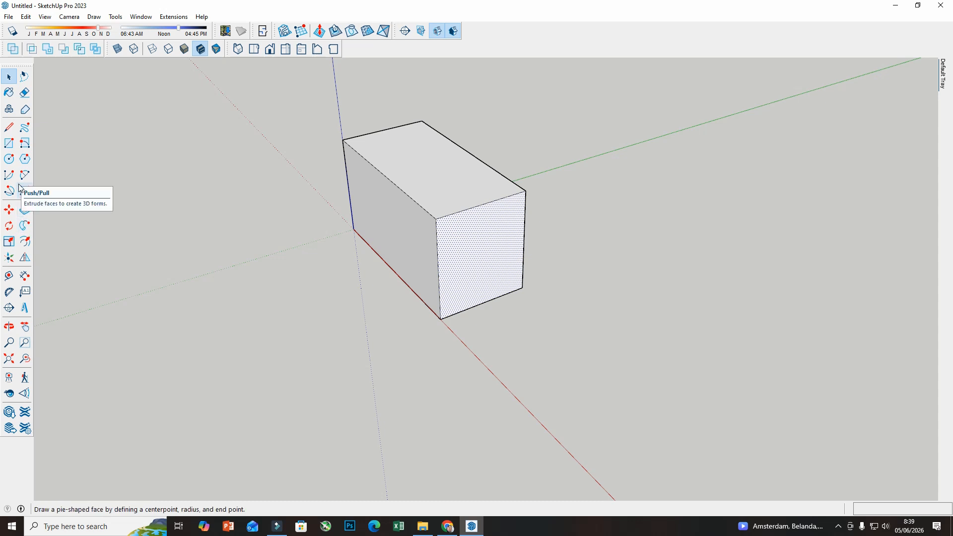
pyautogui.click(24, 243)
pyautogui.scroll(1, 463, 263)
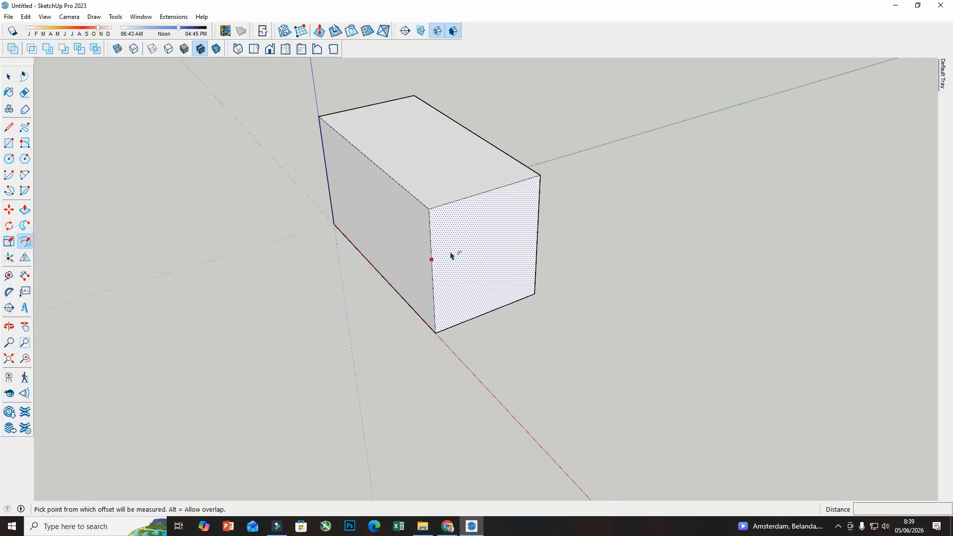
pyautogui.click(450, 252)
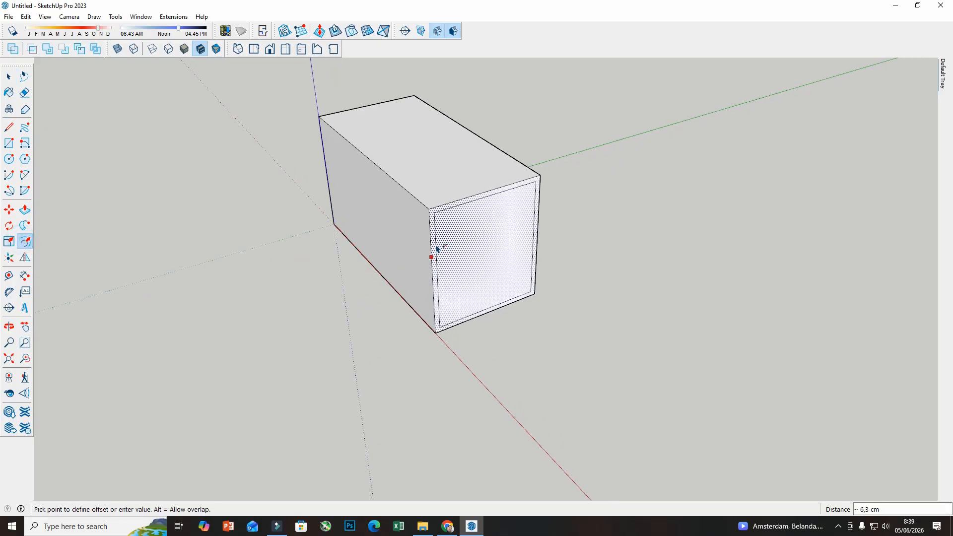
pyautogui.click(436, 248)
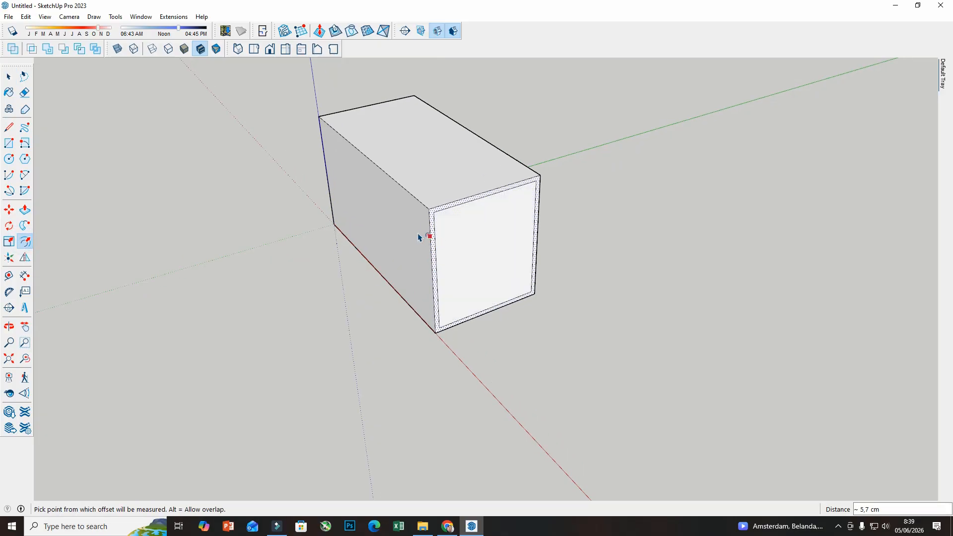
pyautogui.click(9, 75)
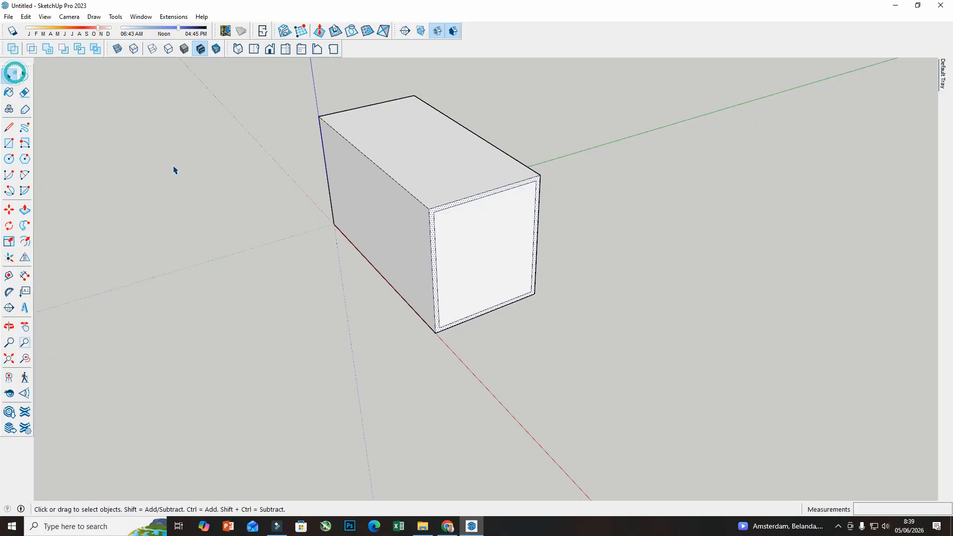
# - Offset the outline of the long side face along the red axis inward to make a matching thin border
pyautogui.moveTo(175, 170); pyautogui.dragTo(438, 251, button='middle')
pyautogui.click(357, 319)
pyautogui.moveTo(357, 319); pyautogui.dragTo(222, 141, button='middle')
pyautogui.click(25, 242)
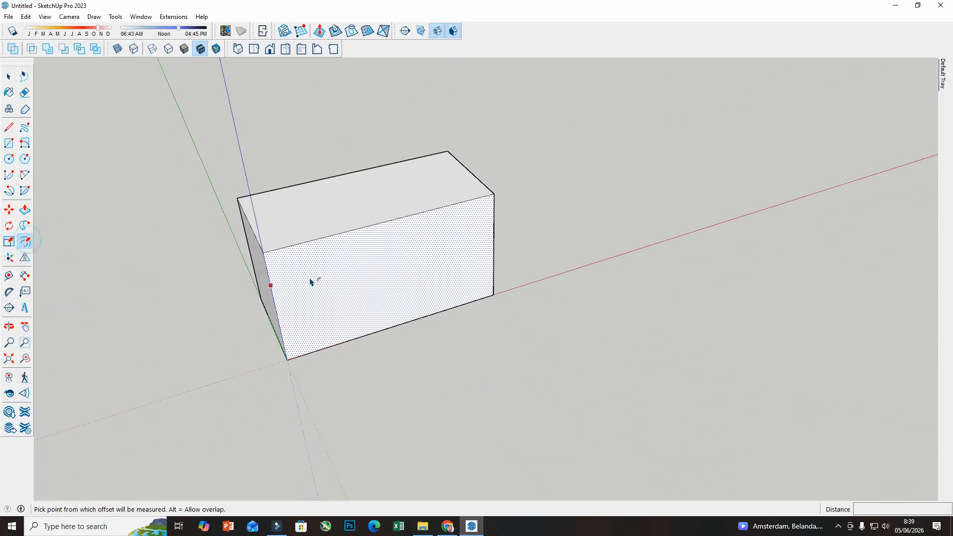
pyautogui.click(315, 276)
pyautogui.moveTo(315, 279); pyautogui.dragTo(278, 226, button='middle')
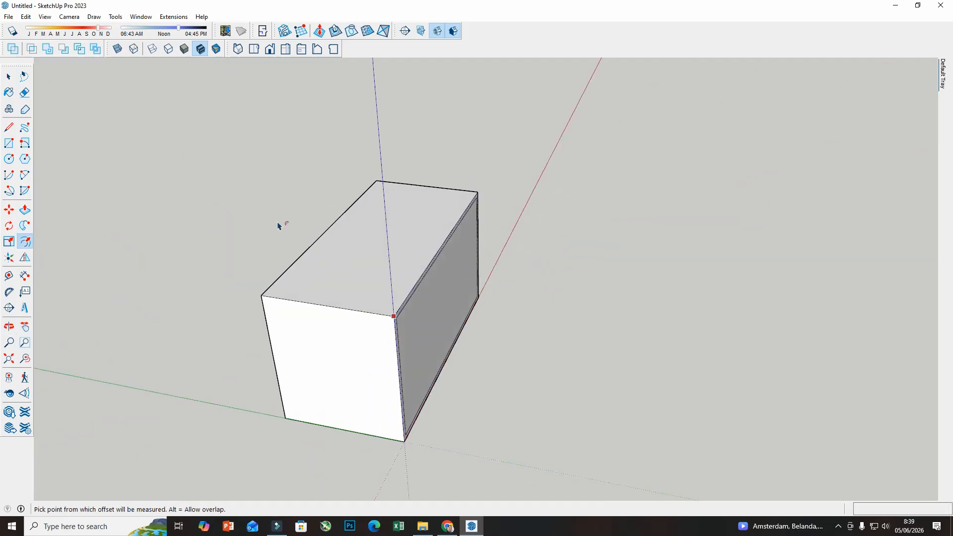
pyautogui.click(9, 76)
# - Offset the outlines of the remaining short end and long side faces inward with the same thin border
pyautogui.moveTo(144, 121); pyautogui.dragTo(117, 172, button='middle')
pyautogui.click(26, 242)
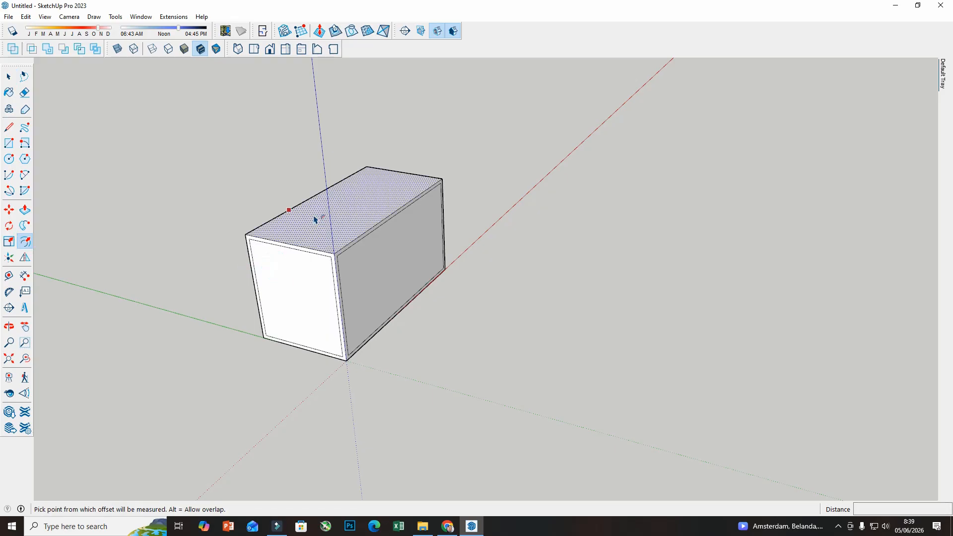
pyautogui.moveTo(230, 283); pyautogui.dragTo(531, 330, button='middle')
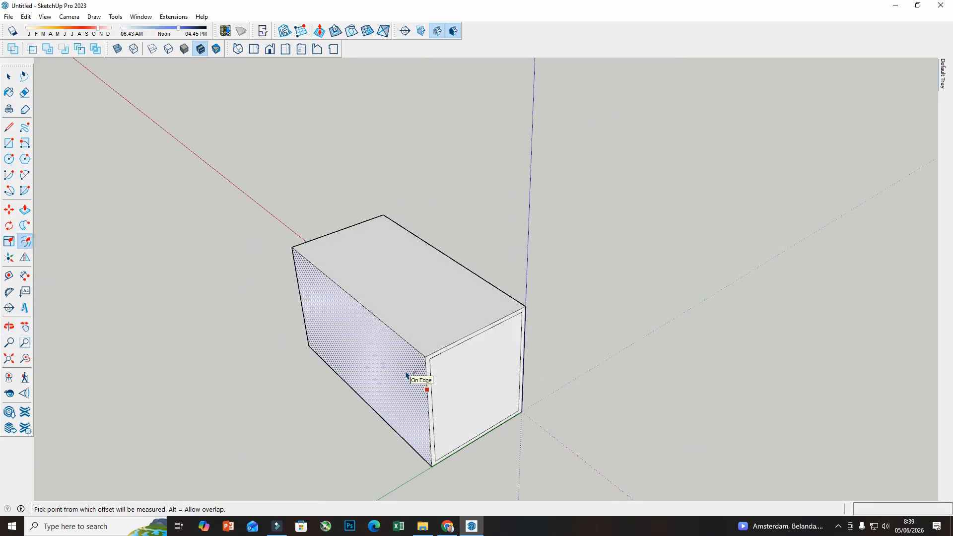
pyautogui.scroll(-3, 318, 252)
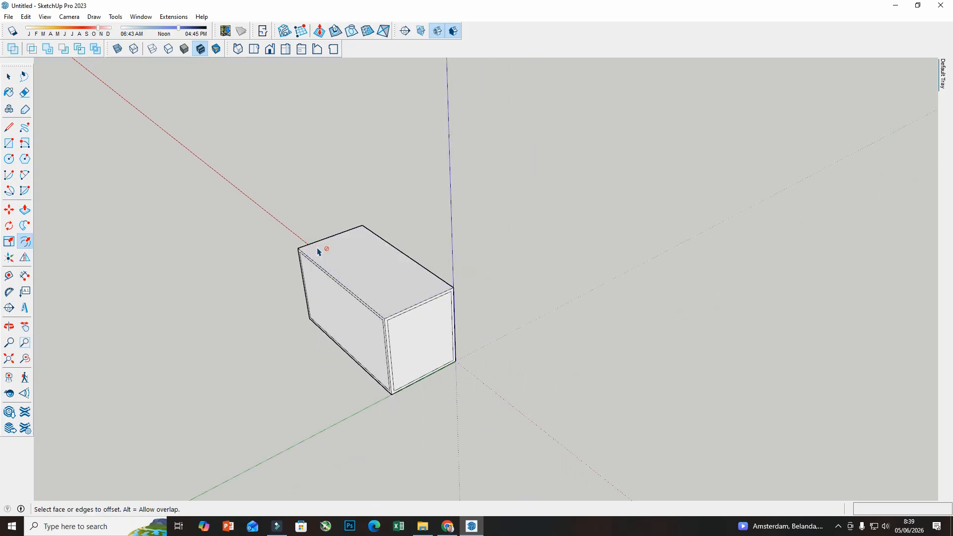
pyautogui.moveTo(318, 252); pyautogui.dragTo(515, 342, button='middle')
pyautogui.scroll(4, 466, 224)
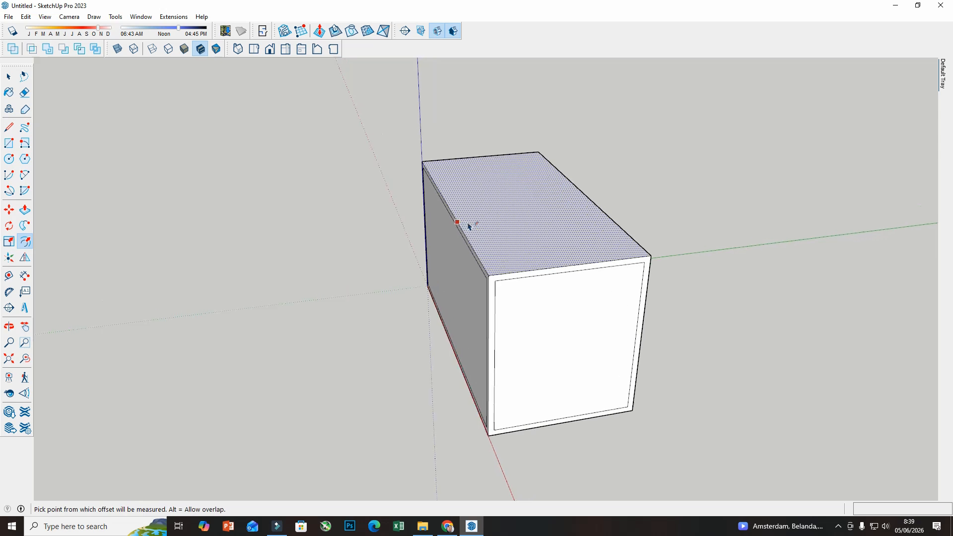
pyautogui.moveTo(468, 226); pyautogui.dragTo(592, 258, button='middle')
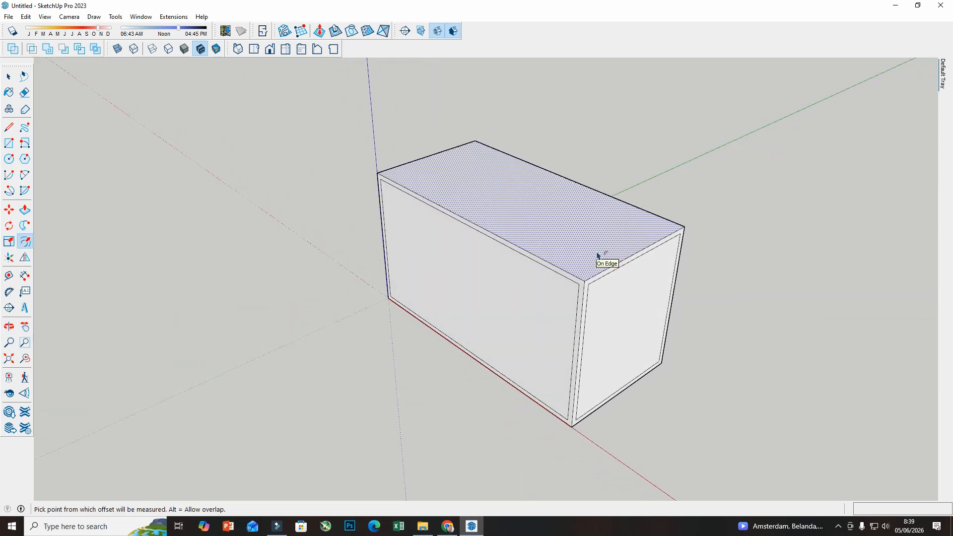
pyautogui.press('Escape')
# - Push the inner panel of the long side face along the red axis inward by about 2.3 cm
pyautogui.click(31, 208)
pyautogui.scroll(3, 307, 275)
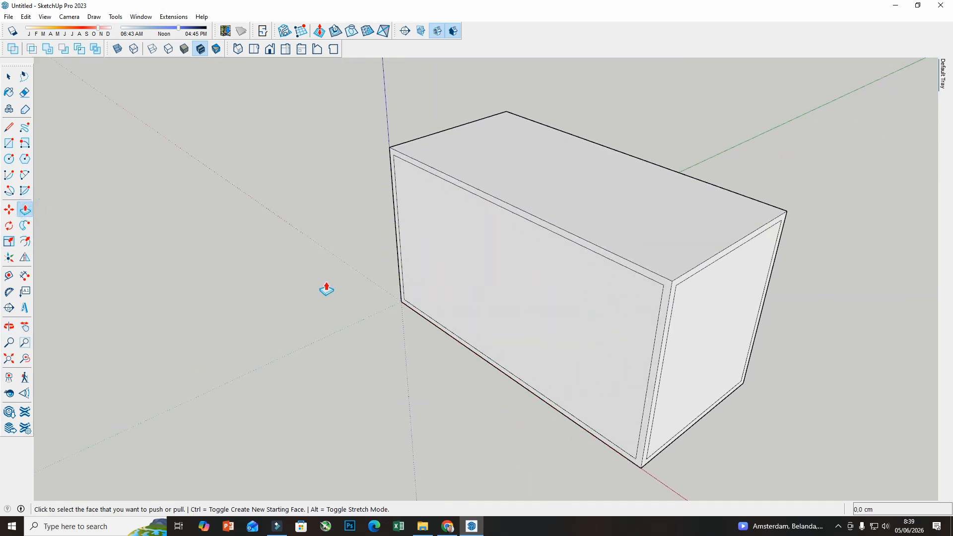
pyautogui.click(464, 256)
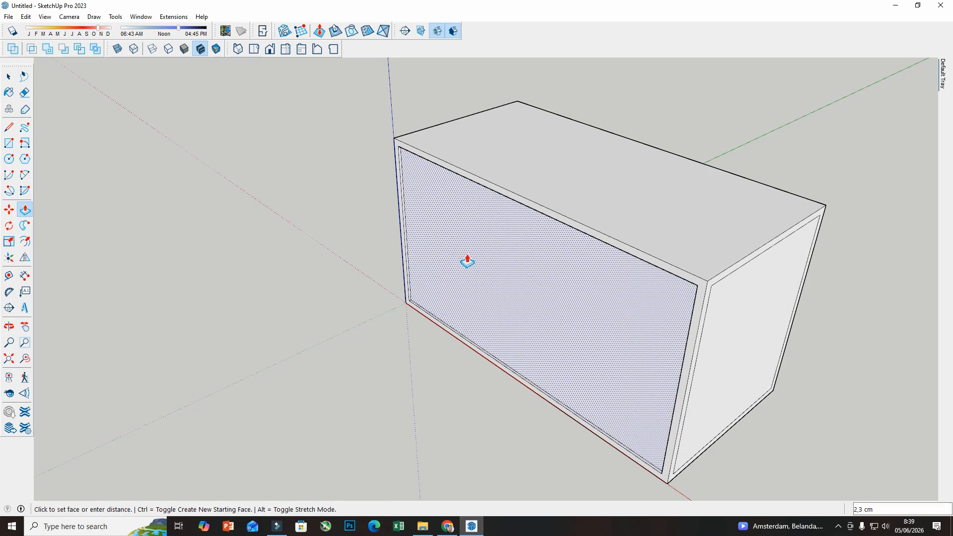
pyautogui.click(466, 260)
# - Push the inner panels of the box's other sides inward by the same depth
pyautogui.moveTo(466, 260); pyautogui.dragTo(277, 219, button='middle')
pyautogui.click(365, 234)
pyautogui.click(363, 231)
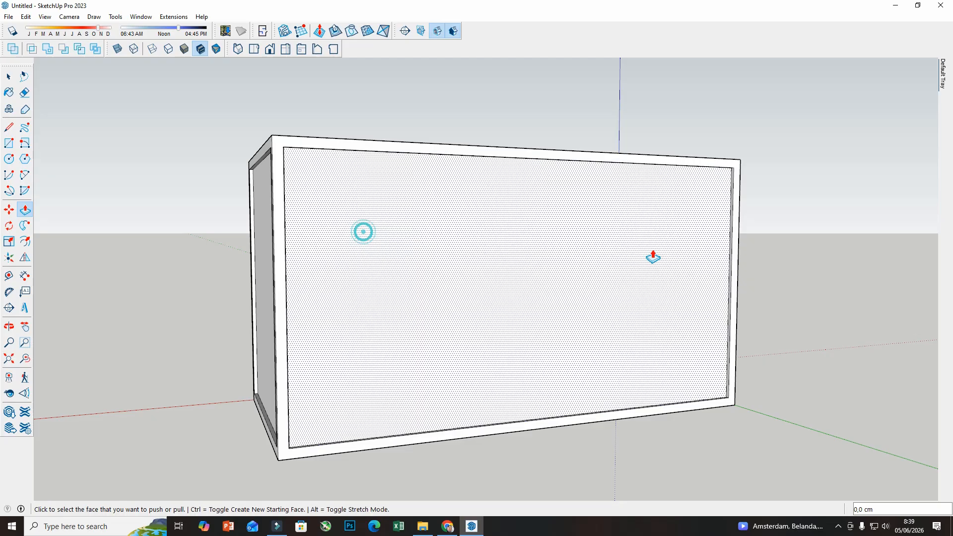
pyautogui.moveTo(653, 256); pyautogui.dragTo(292, 266, button='middle')
pyautogui.click(583, 290)
pyautogui.click(584, 288)
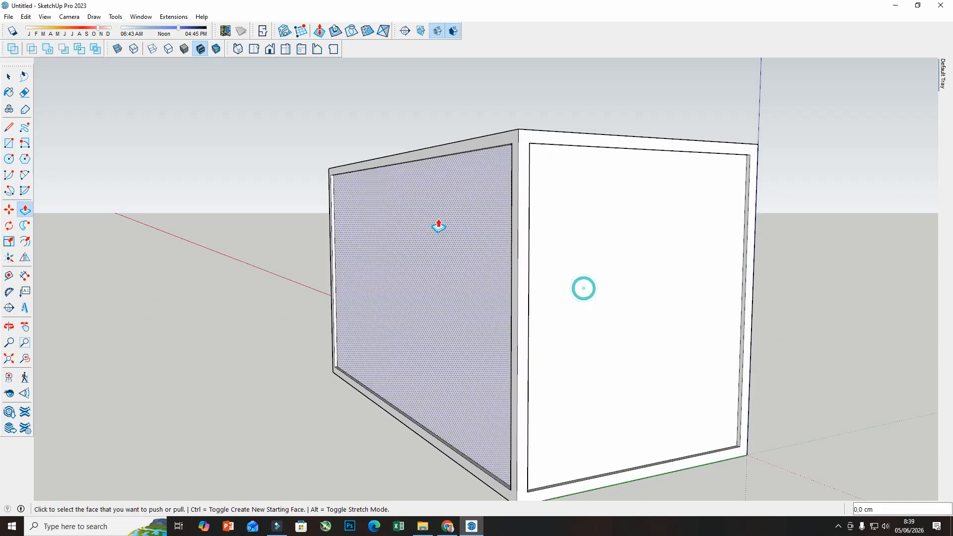
pyautogui.moveTo(438, 227); pyautogui.dragTo(375, 292, button='middle')
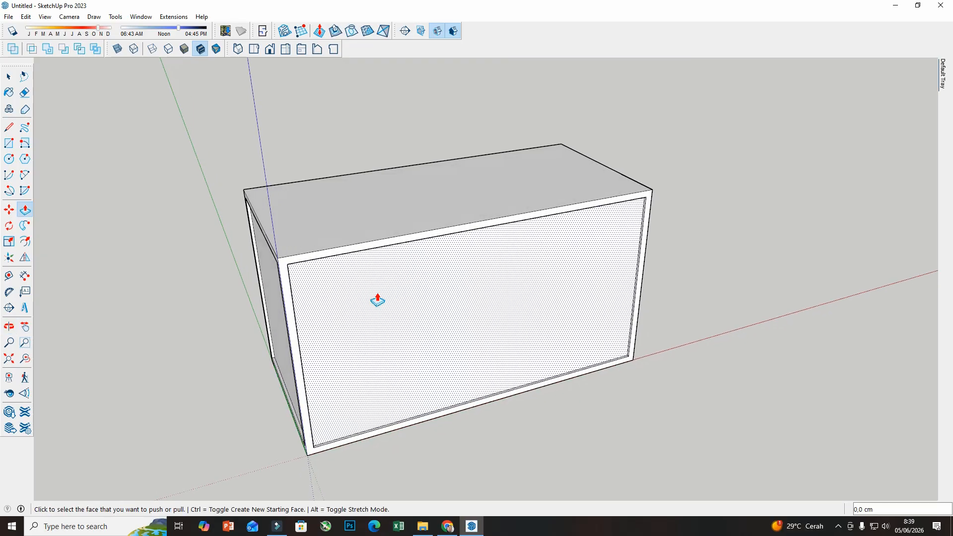
# - Select the entire box geometry and make it a group
pyautogui.click(9, 76)
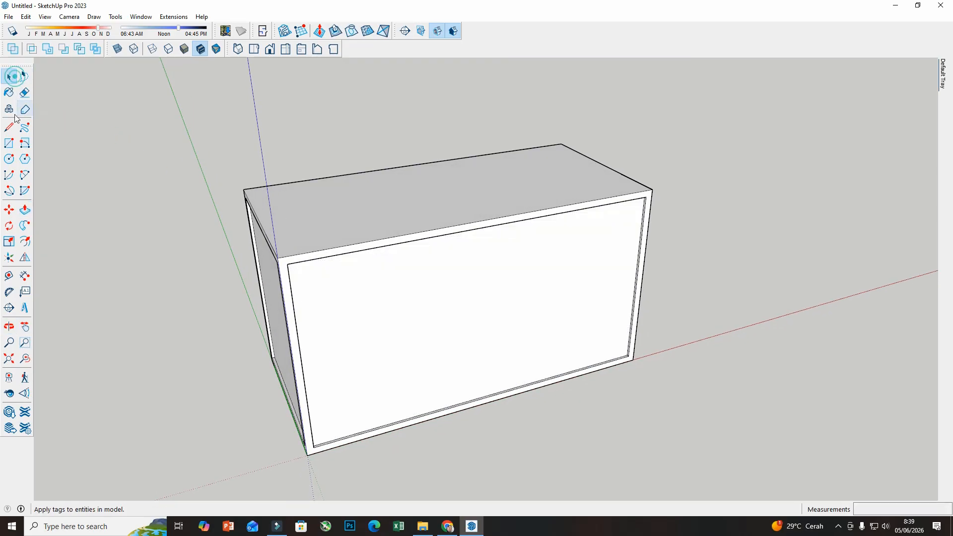
pyautogui.tripleClick(281, 251)
pyautogui.rightClick(281, 249)
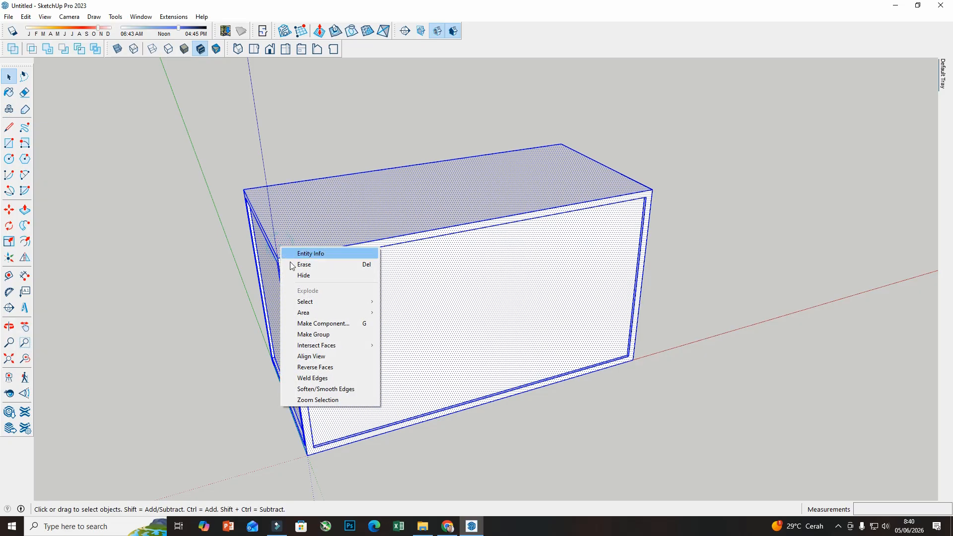
pyautogui.click(313, 335)
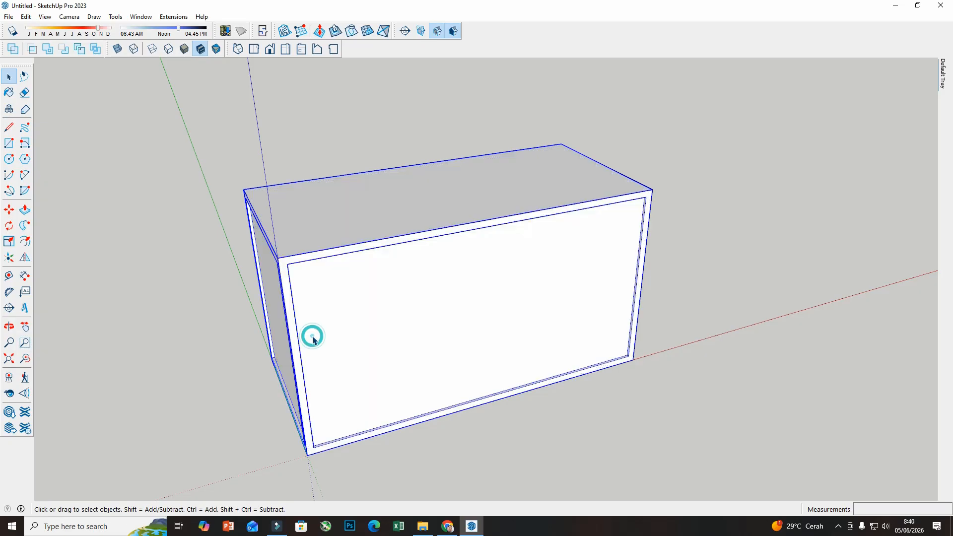
pyautogui.click(277, 183)
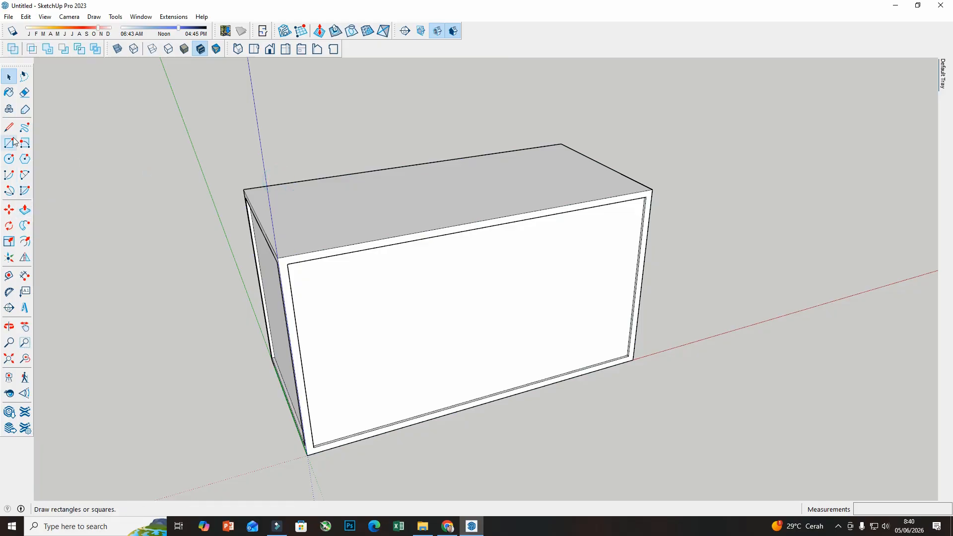
# - Draw a rectangle covering the box's whole top face, from corner to opposite corner
pyautogui.moveTo(211, 133); pyautogui.dragTo(633, 202, button='middle')
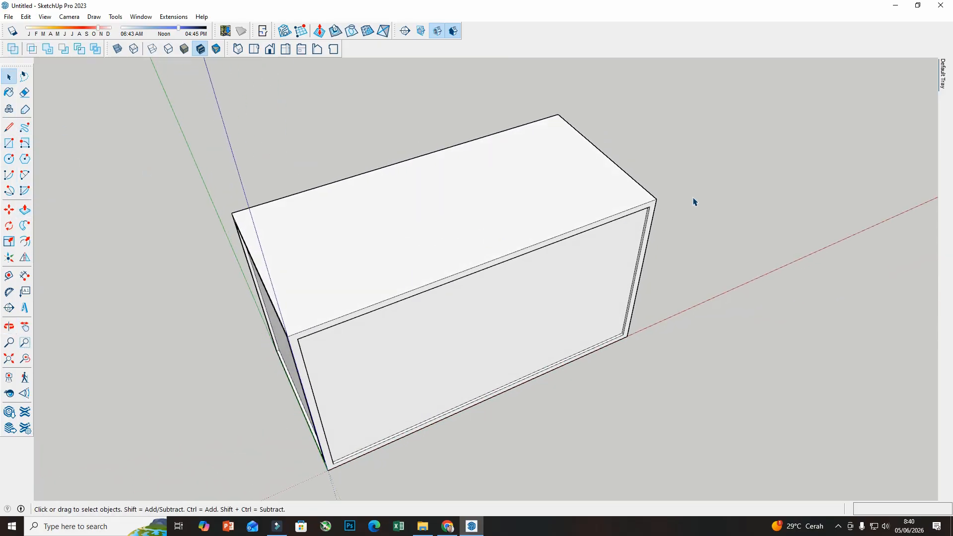
pyautogui.scroll(-5, 495, 144)
pyautogui.scroll(2, 521, 104)
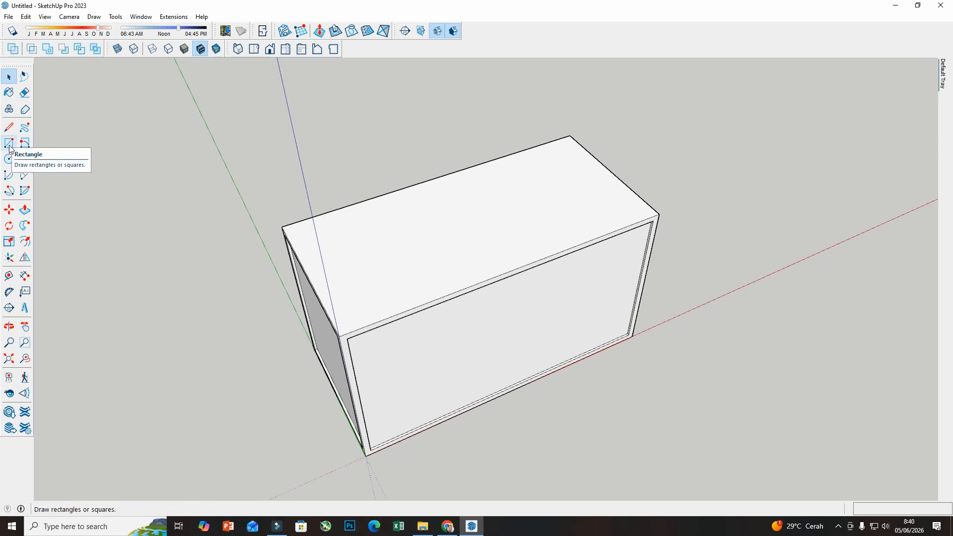
pyautogui.click(11, 144)
pyautogui.click(282, 227)
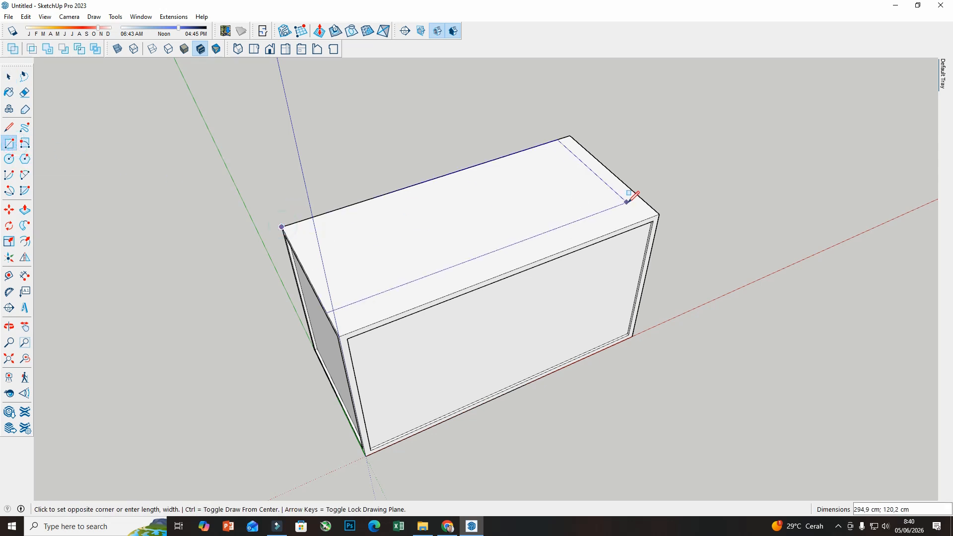
pyautogui.click(658, 215)
pyautogui.press('o')
# - Extrude the rectangle on top of the box upward about 6.3 cm into a slab
pyautogui.moveTo(539, 242); pyautogui.dragTo(398, 241, button='middle')
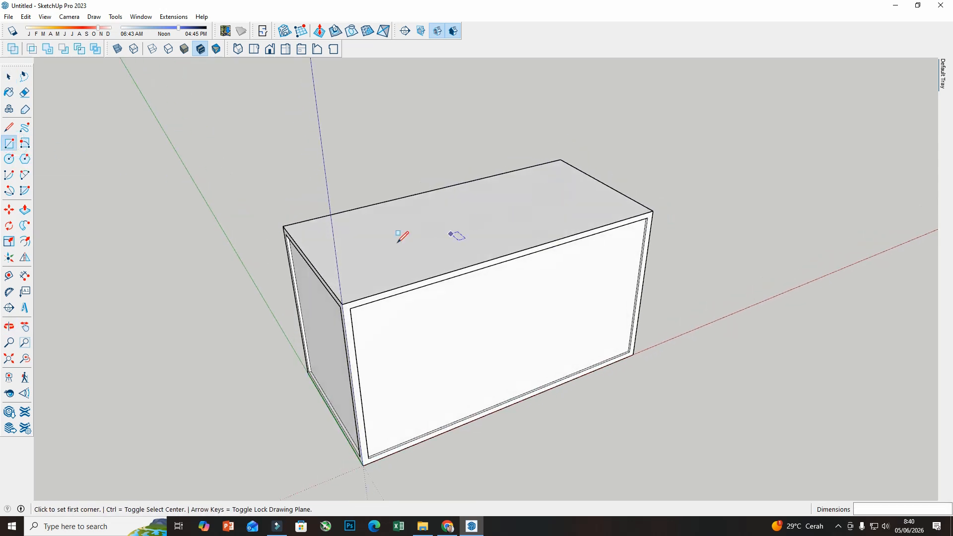
pyautogui.click(25, 210)
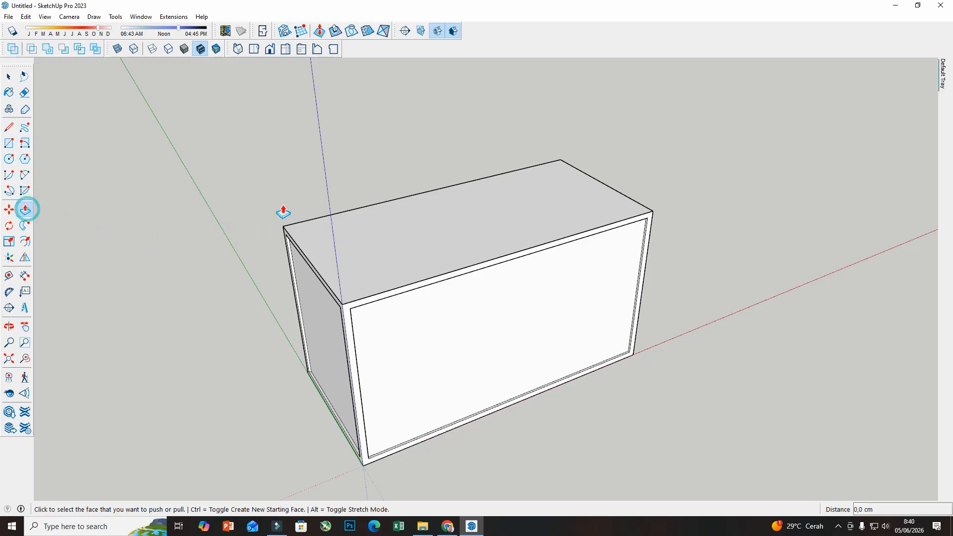
pyautogui.click(359, 244)
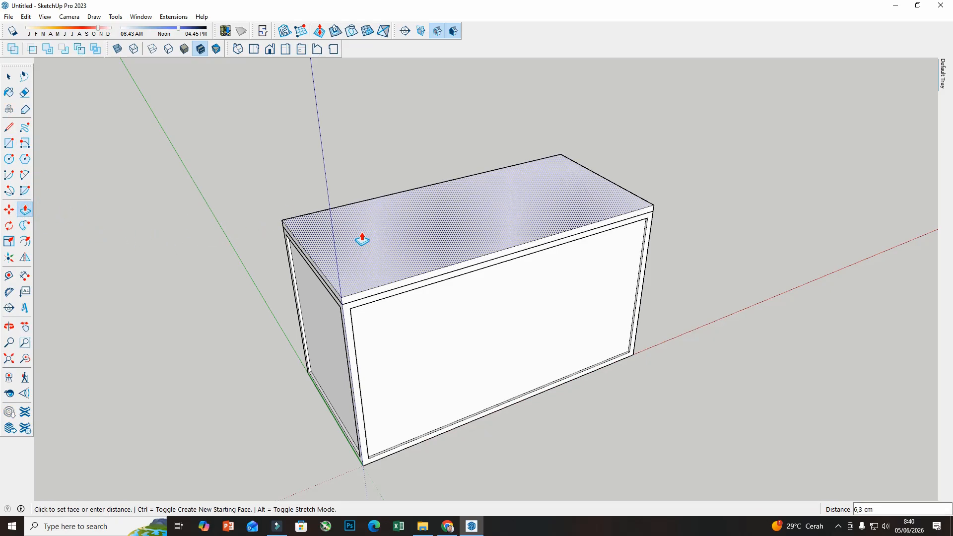
pyautogui.click(361, 239)
pyautogui.click(9, 76)
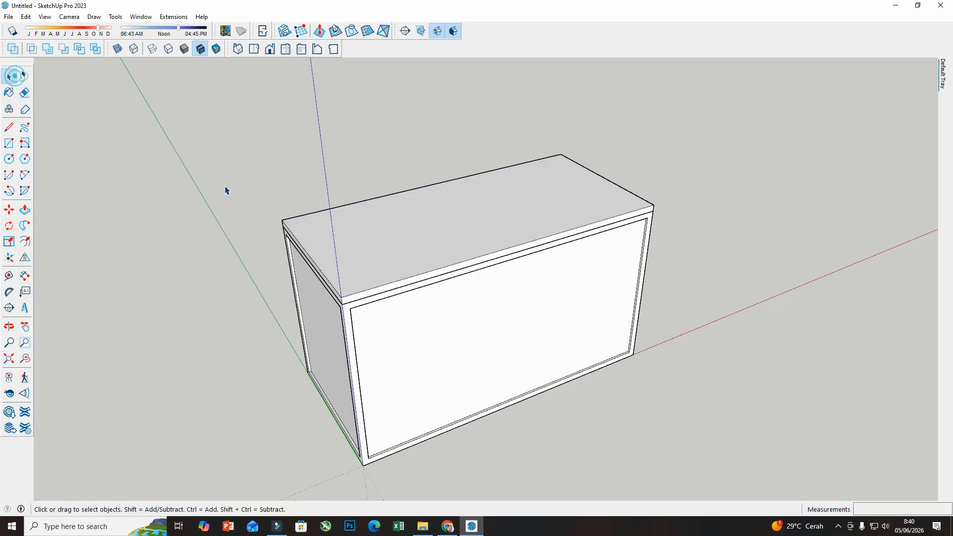
# - Select the whole slab on top of the box and make it a group
pyautogui.doubleClick(379, 258)
pyautogui.rightClick(378, 258)
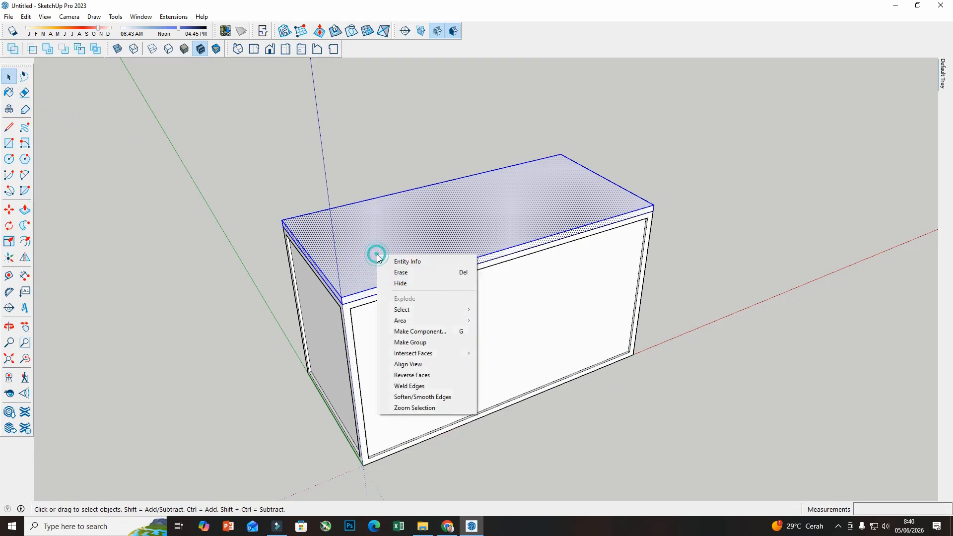
pyautogui.click(416, 343)
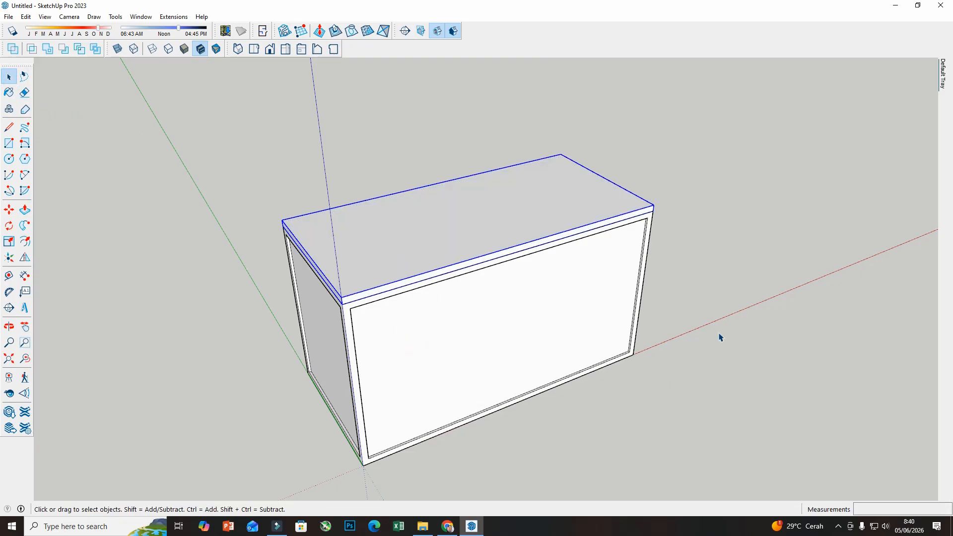
# - Draw a rectangle of about 310.5 by 148.7 cm covering the slab's whole top face, from the front corner to the opposite corner
pyautogui.moveTo(718, 334); pyautogui.dragTo(541, 344, button='middle')
pyautogui.scroll(4, 561, 358)
pyautogui.scroll(-2, 561, 359)
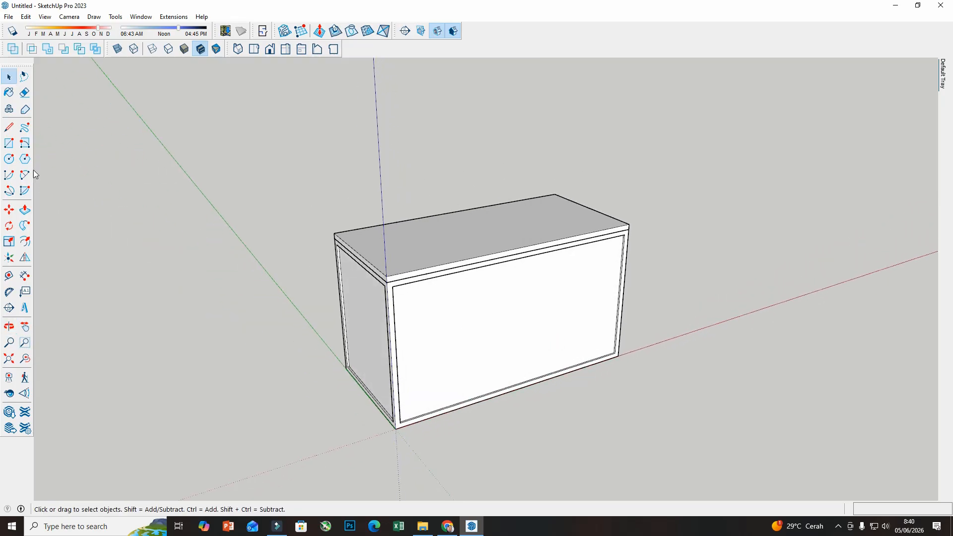
pyautogui.click(7, 145)
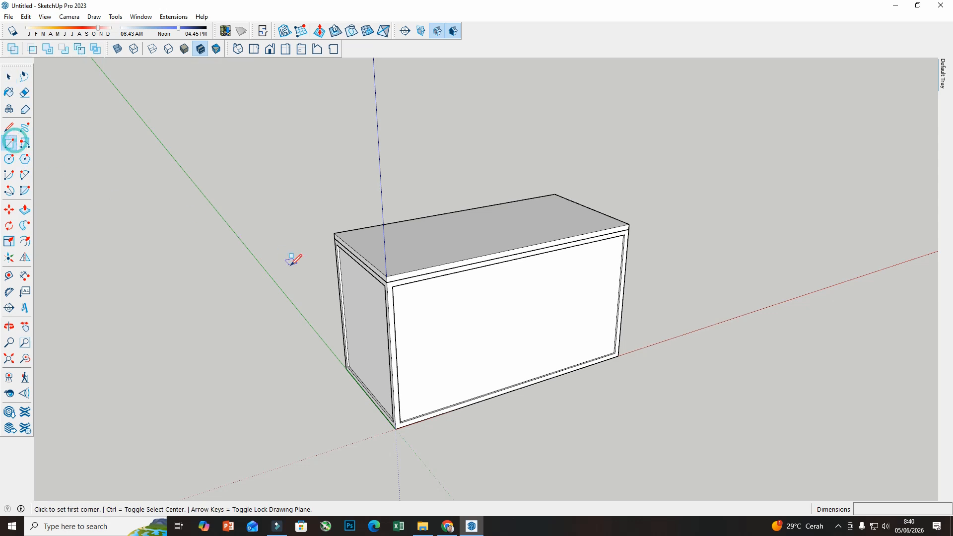
pyautogui.moveTo(293, 260); pyautogui.dragTo(304, 300, button='middle')
pyautogui.scroll(2, 333, 237)
pyautogui.moveTo(333, 237); pyautogui.dragTo(343, 272, button='middle')
pyautogui.scroll(3, 389, 303)
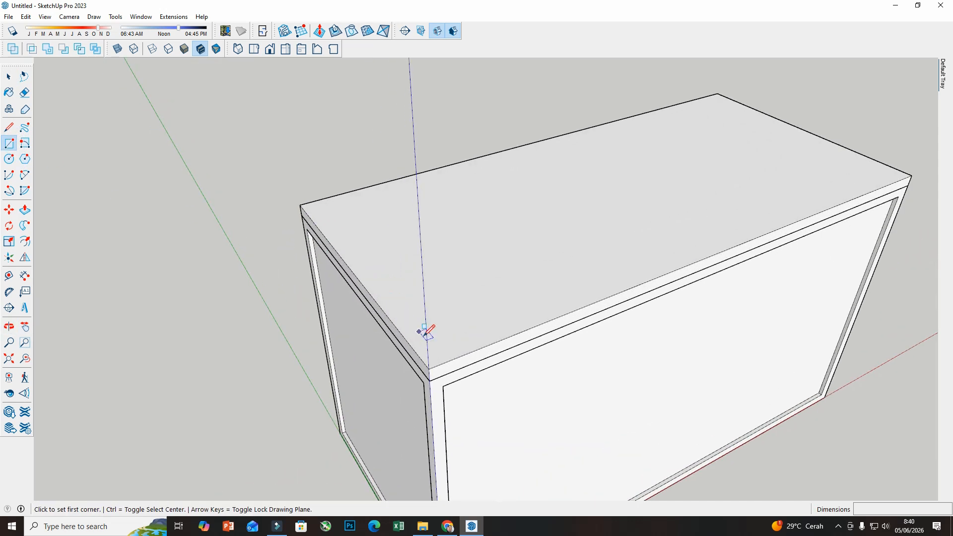
pyautogui.click(429, 368)
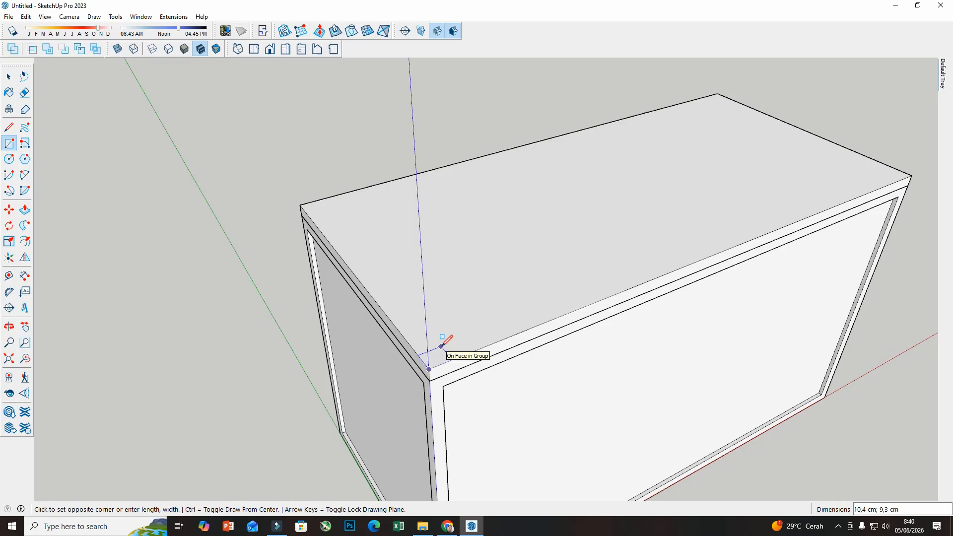
pyautogui.scroll(-2, 441, 345)
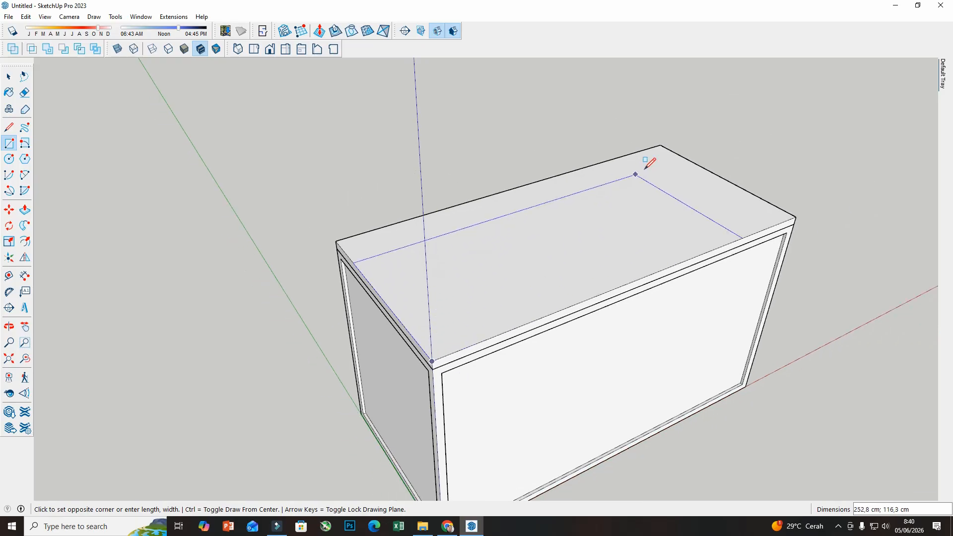
pyautogui.click(659, 145)
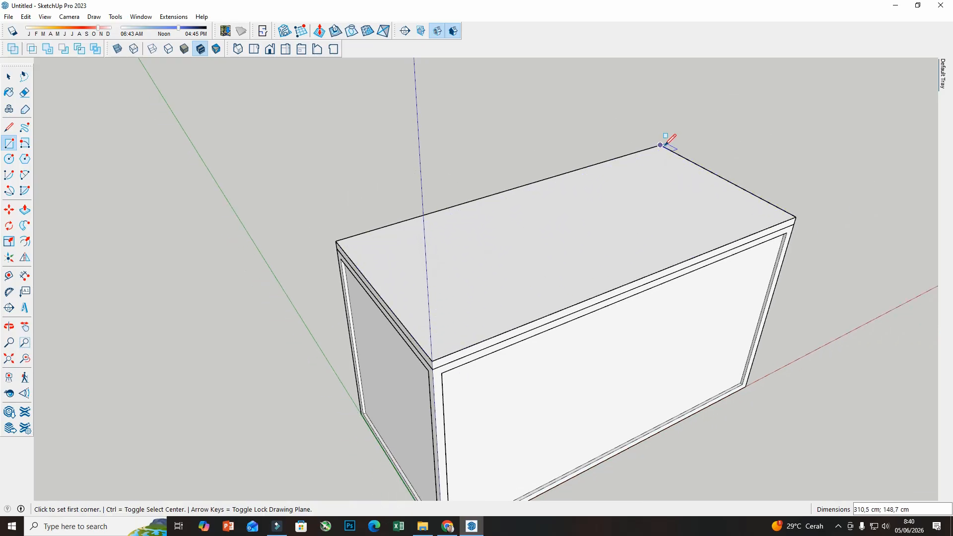
# - Select the new rectangle on the slab's top and start the Scale tool on it
pyautogui.click(8, 77)
pyautogui.click(371, 263)
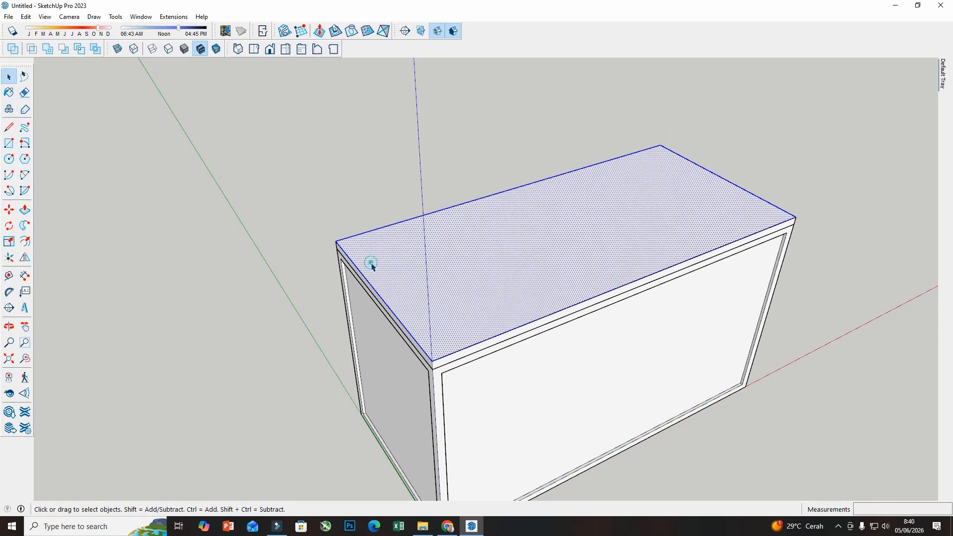
pyautogui.click(9, 243)
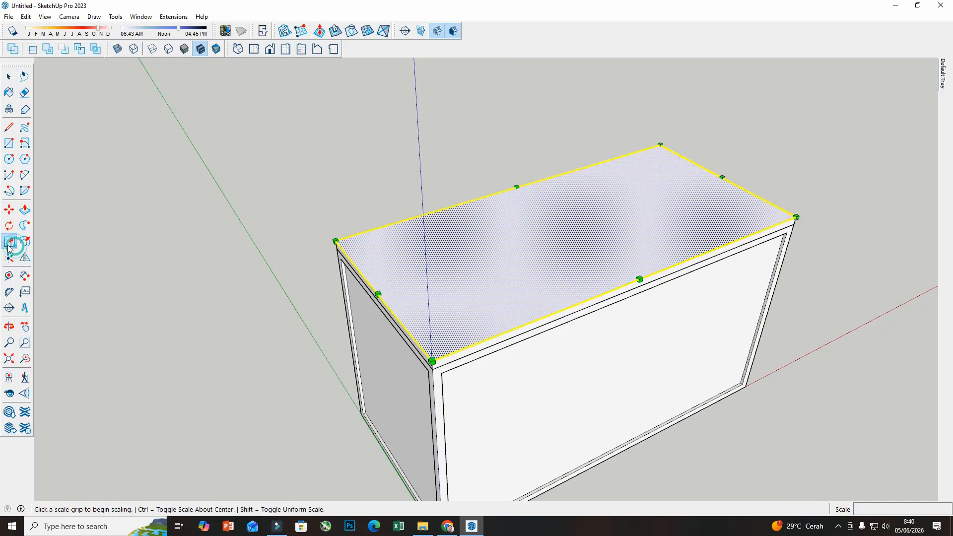
pyautogui.click(659, 144)
pyautogui.press('ctrl')
pyautogui.click(658, 152)
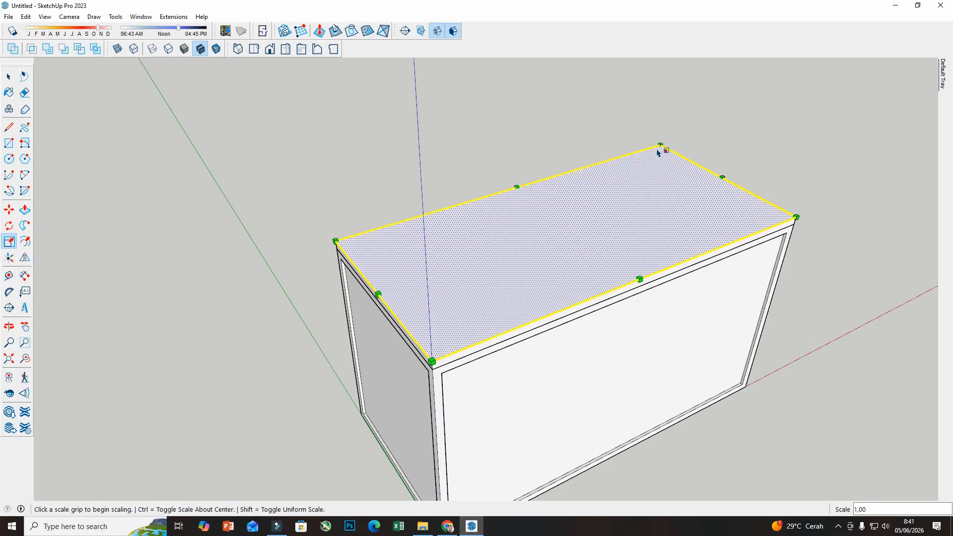
pyautogui.click(659, 144)
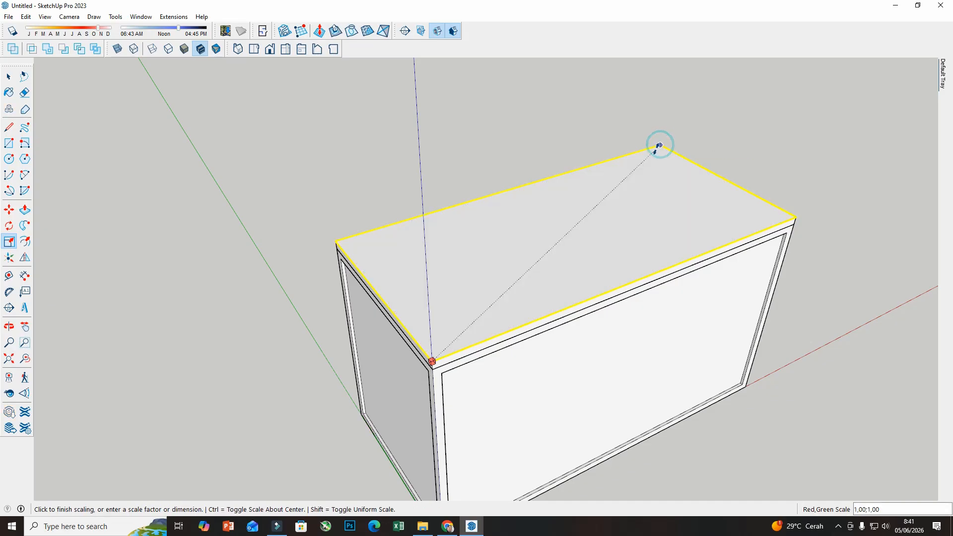
pyautogui.click(647, 165)
pyautogui.moveTo(648, 165)
pyautogui.mouseDown(button='middle')
pyautogui.moveTo(547, 201)
pyautogui.moveTo(585, 213)
pyautogui.moveTo(689, 287)
pyautogui.mouseUp(button='middle')
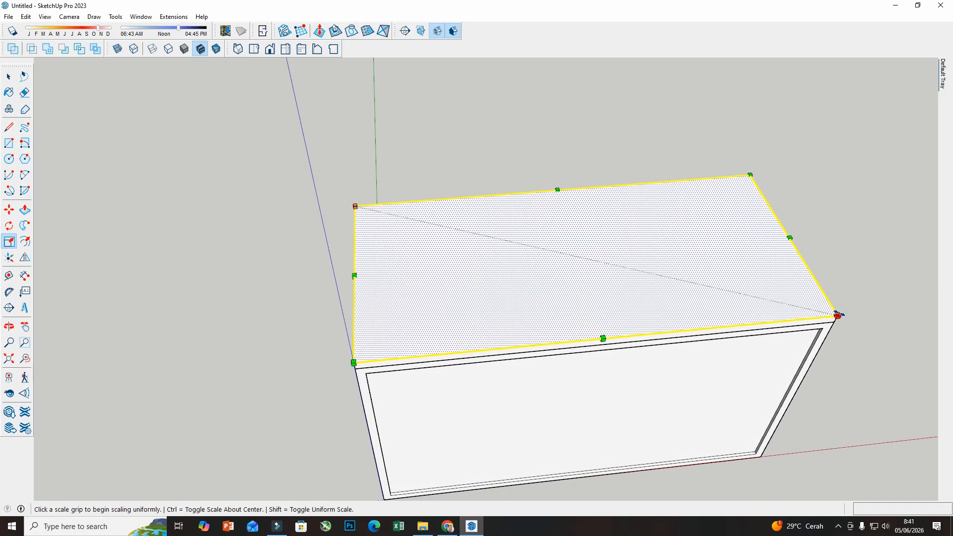
pyautogui.moveTo(837, 313); pyautogui.dragTo(773, 295)
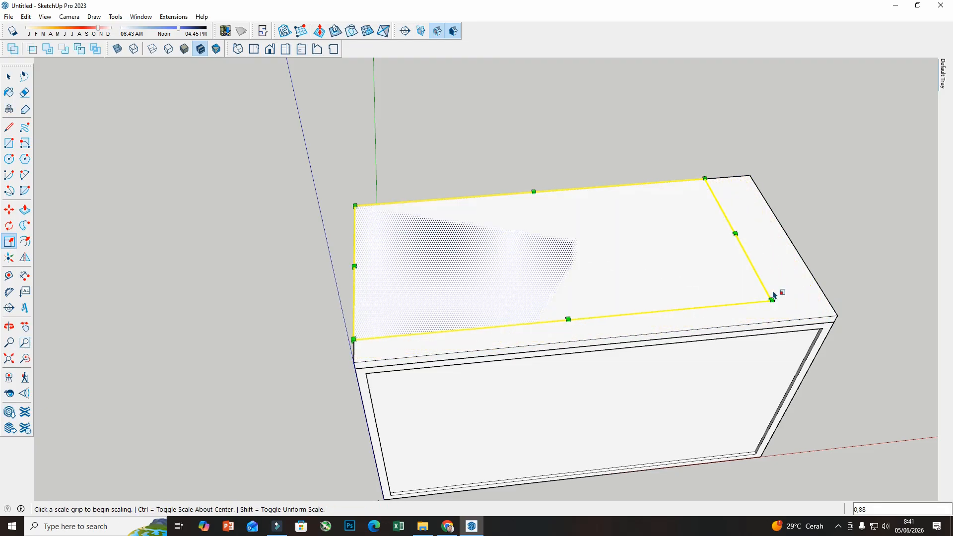
pyautogui.press('Escape')
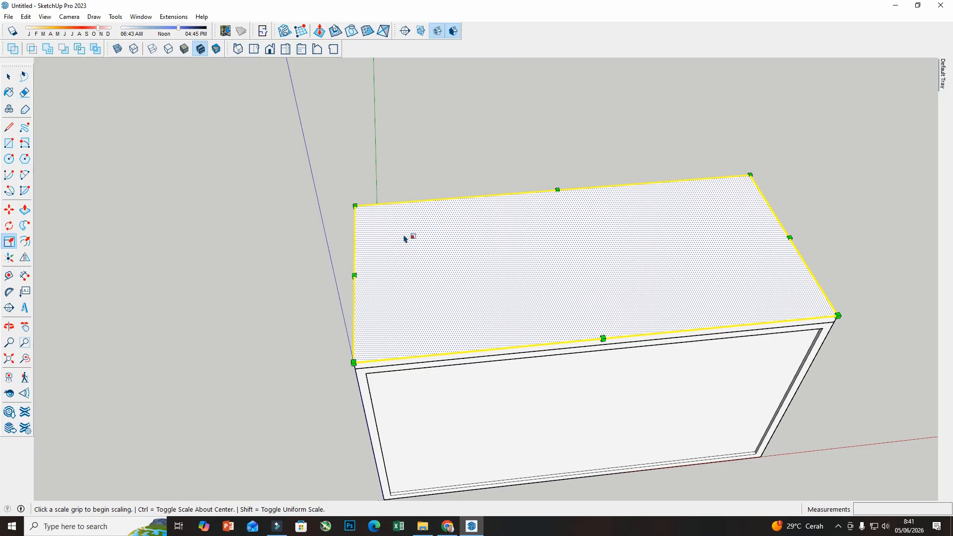
# - Scale the top rectangle down uniformly about its center, leaving a narrow border around it on the slab
pyautogui.press('ctrl')
pyautogui.moveTo(354, 205); pyautogui.dragTo(377, 211)
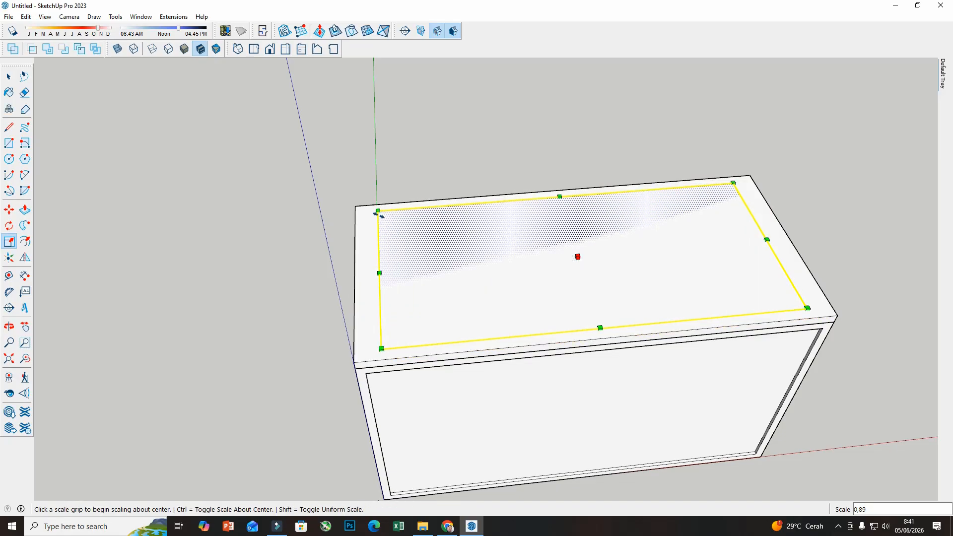
pyautogui.scroll(5, 846, 321)
pyautogui.press('ctrl')
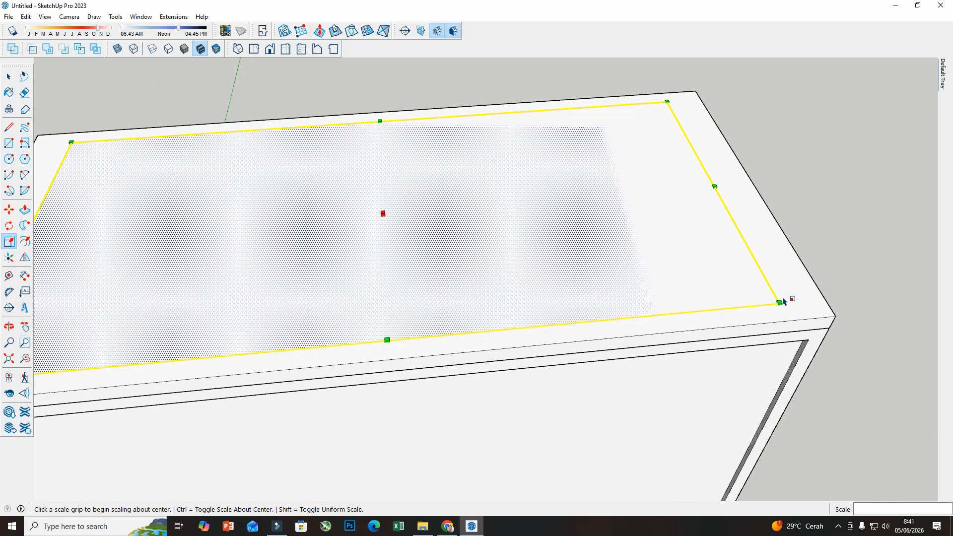
pyautogui.moveTo(778, 302); pyautogui.dragTo(806, 309)
pyautogui.scroll(-6, 705, 266)
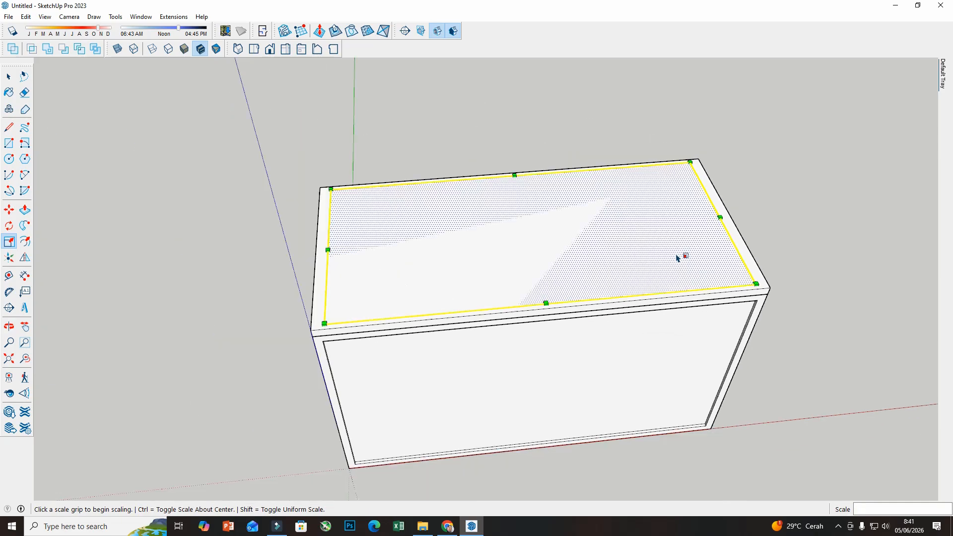
# - Extrude the inset rectangle upward into a low block on top of the slab
pyautogui.click(25, 209)
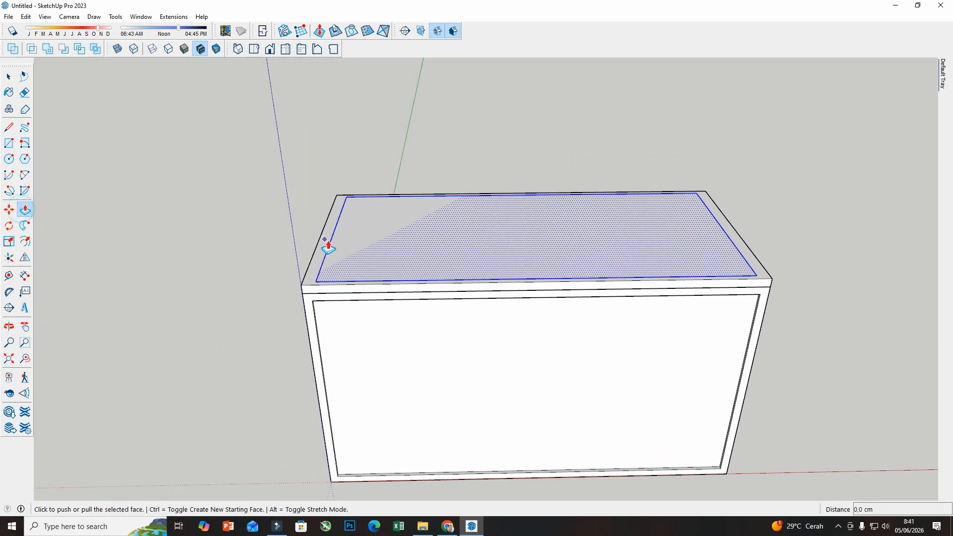
pyautogui.click(345, 250)
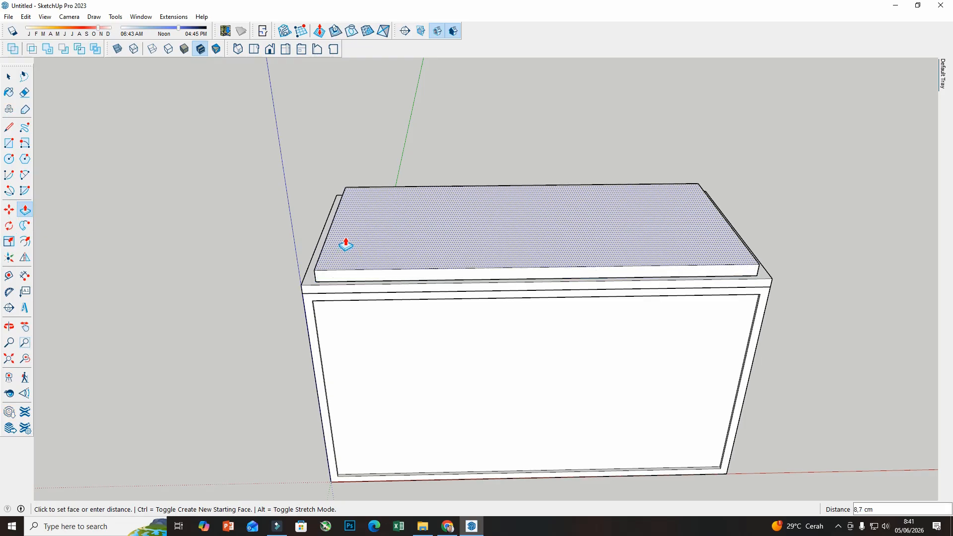
pyautogui.click(346, 243)
# - Select the entire inset block on the slab and make it a group
pyautogui.click(10, 75)
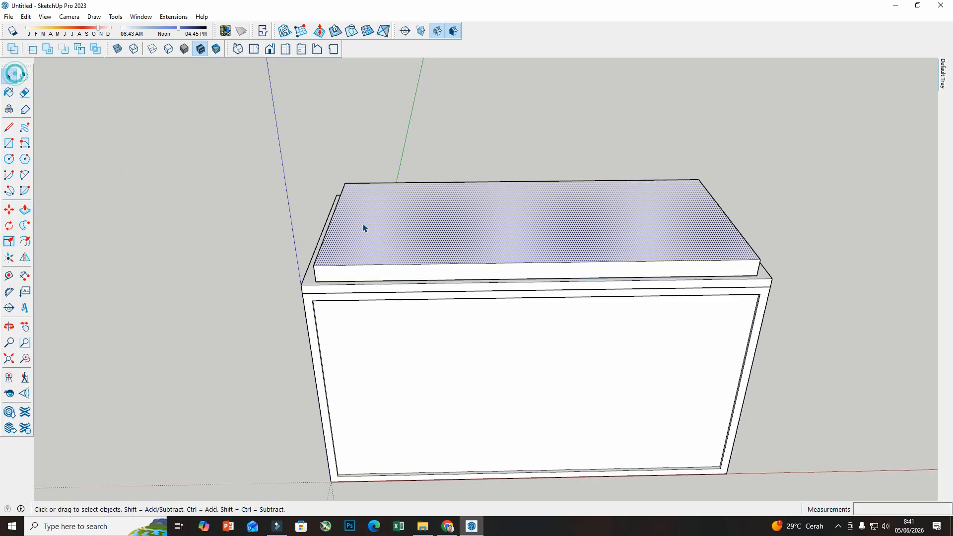
pyautogui.tripleClick(396, 251)
pyautogui.rightClick(395, 250)
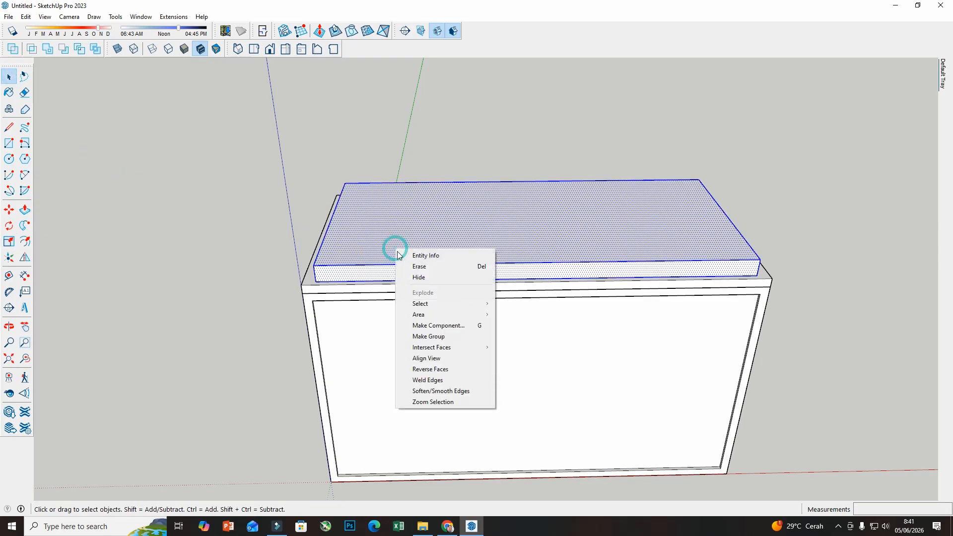
pyautogui.click(440, 336)
# - Copy the inset block group vertically downward so its top meets the underside of the box as a plinth
pyautogui.moveTo(439, 332); pyautogui.dragTo(315, 204, button='middle')
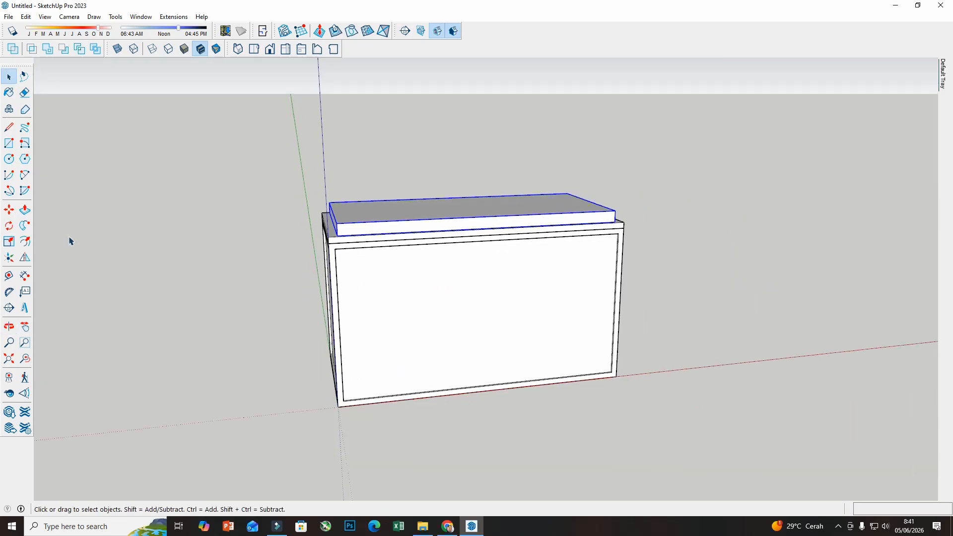
pyautogui.click(9, 210)
pyautogui.click(337, 221)
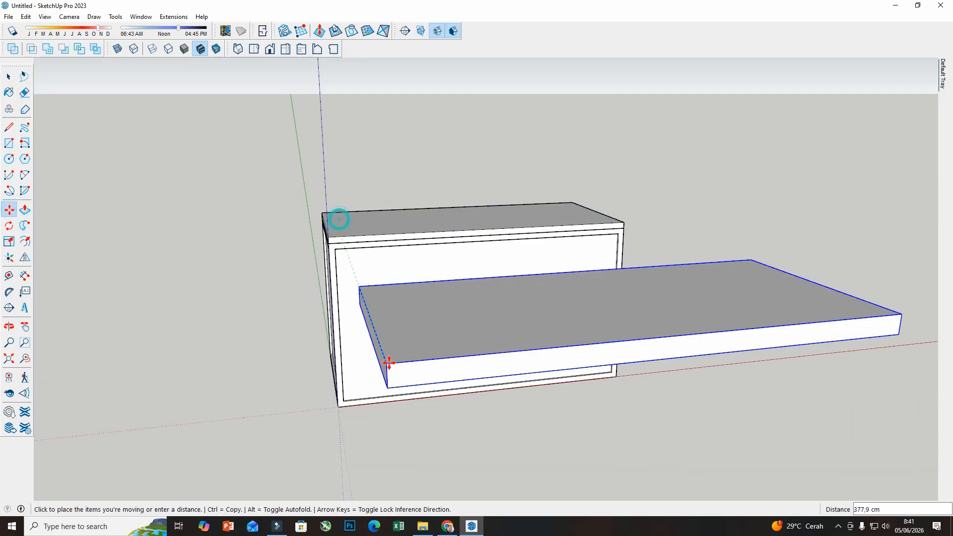
pyautogui.moveTo(387, 363); pyautogui.dragTo(364, 217, button='middle')
pyautogui.scroll(-5, 357, 235)
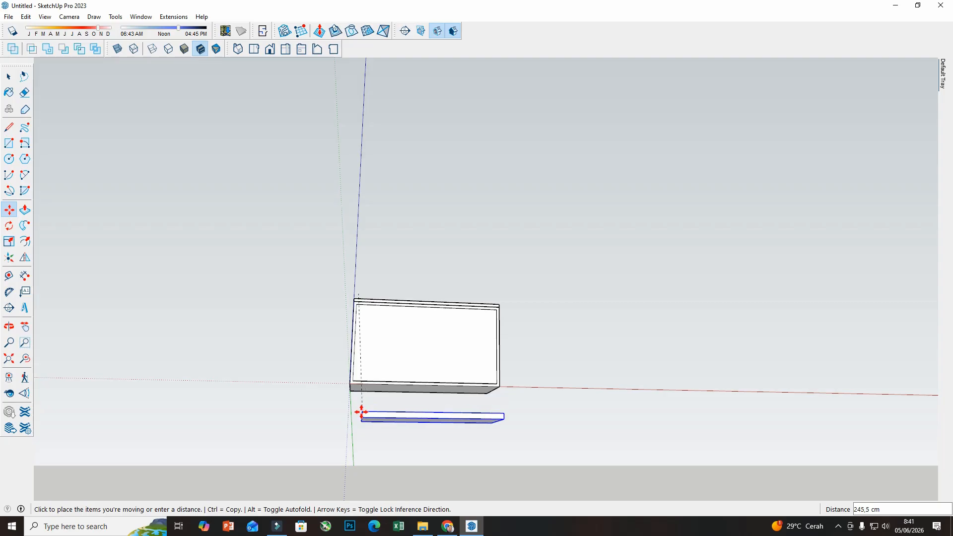
pyautogui.scroll(2, 355, 415)
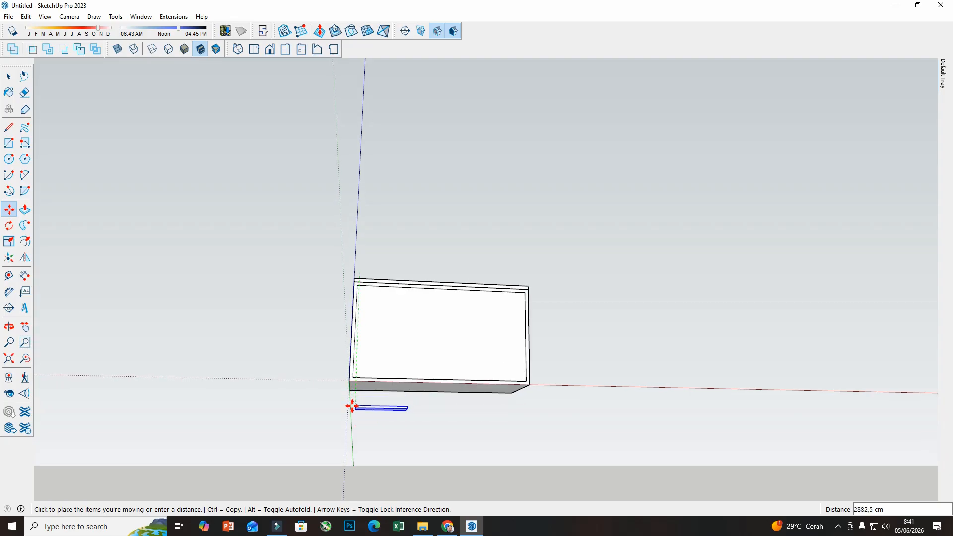
pyautogui.moveTo(352, 406); pyautogui.dragTo(366, 430, button='middle')
pyautogui.press('ctrl')
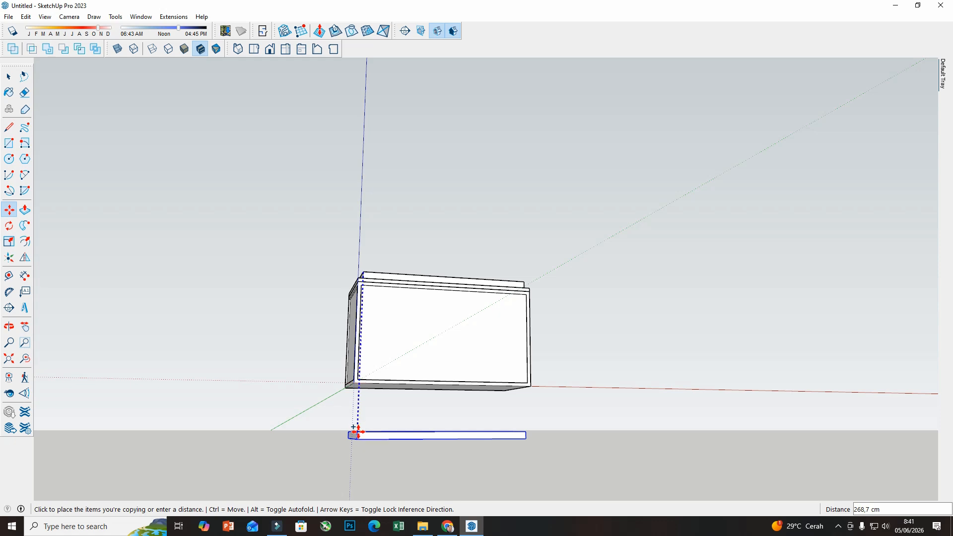
pyautogui.click(358, 388)
pyautogui.moveTo(358, 389); pyautogui.dragTo(432, 385, button='middle')
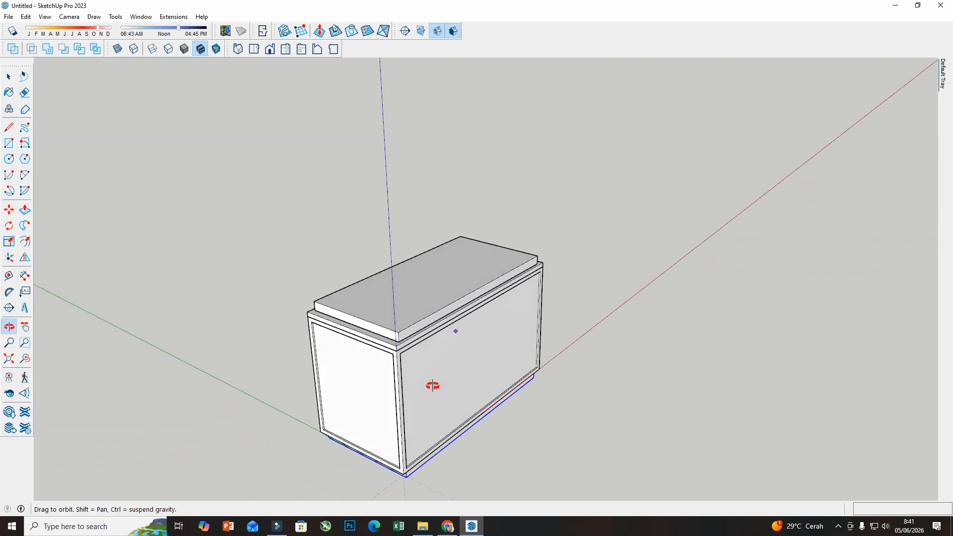
# - Delete the original inset block from the top of the slab
pyautogui.click(9, 77)
pyautogui.click(415, 301)
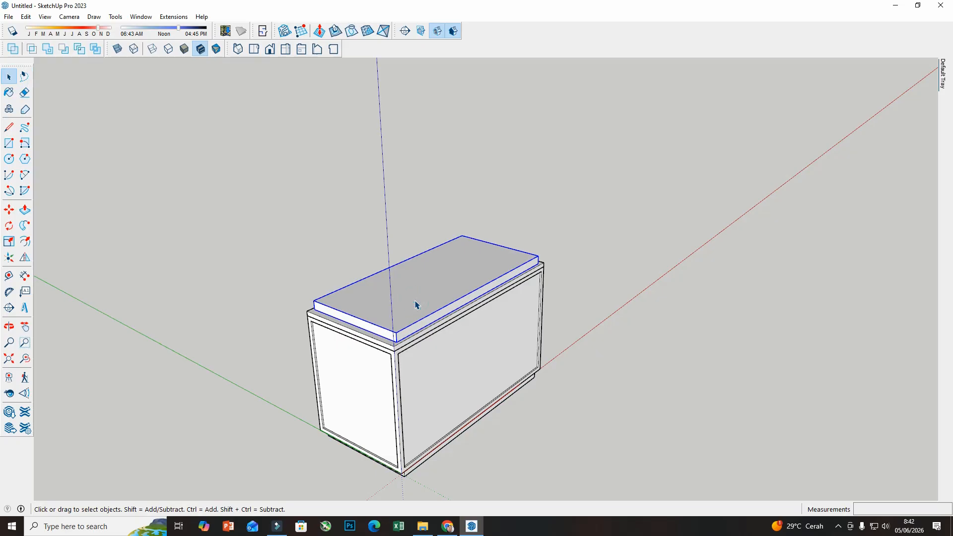
pyautogui.press('Delete')
# - Switch to the front view and set the camera to parallel projection
pyautogui.moveTo(417, 304); pyautogui.dragTo(437, 403, button='middle')
pyautogui.scroll(2, 385, 373)
pyautogui.scroll(-1, 391, 376)
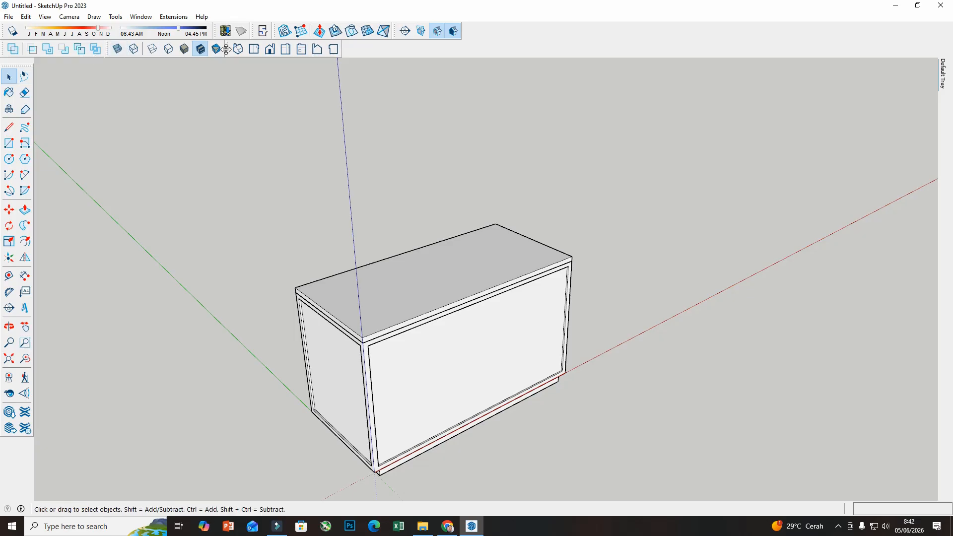
pyautogui.click(269, 49)
pyautogui.click(69, 16)
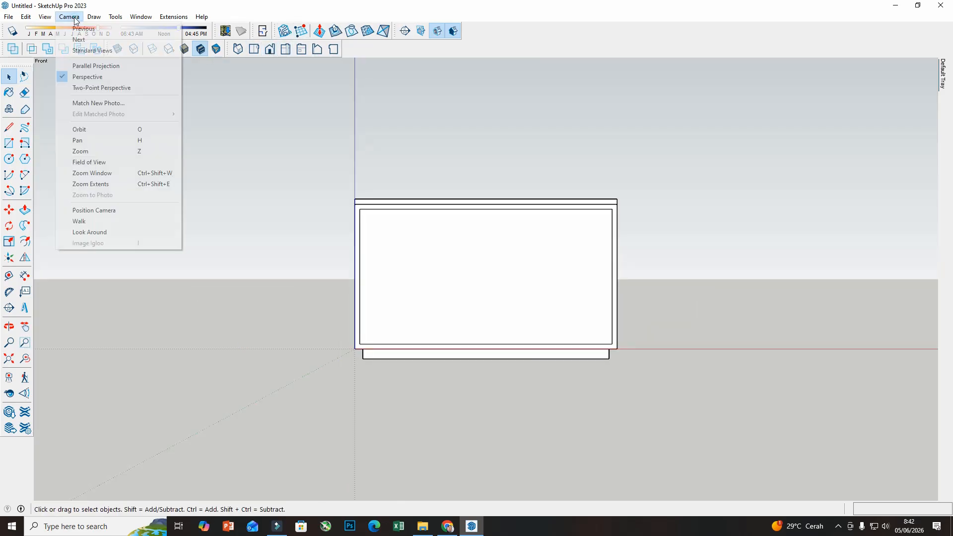
pyautogui.click(88, 66)
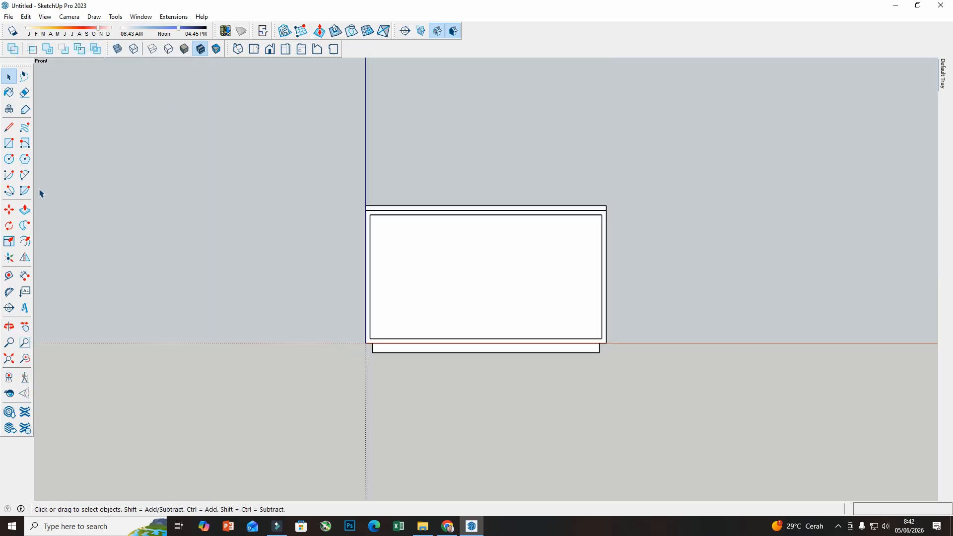
# - Draw a vertical rectangle rising from the slab's front top edge, spanning the slab's full width and roughly as tall as the box
pyautogui.click(8, 143)
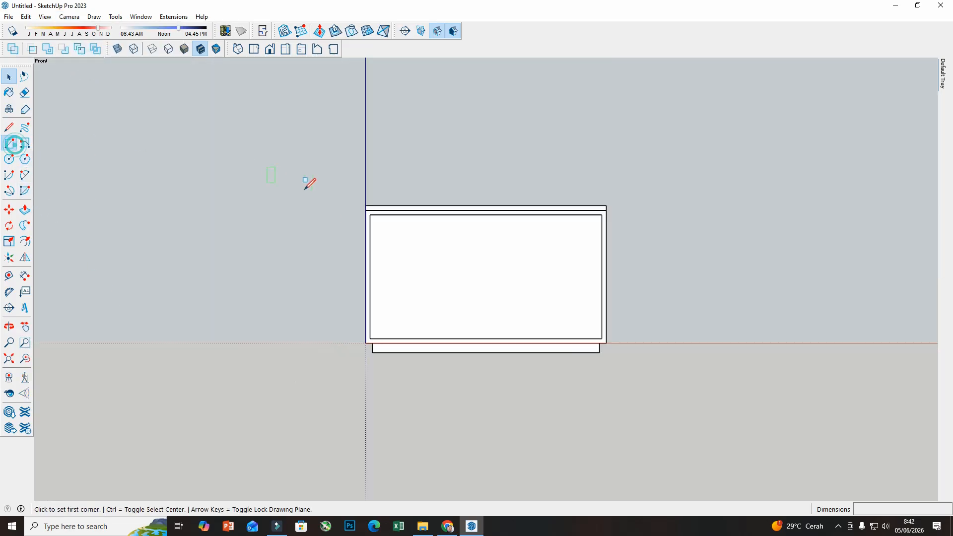
pyautogui.click(366, 205)
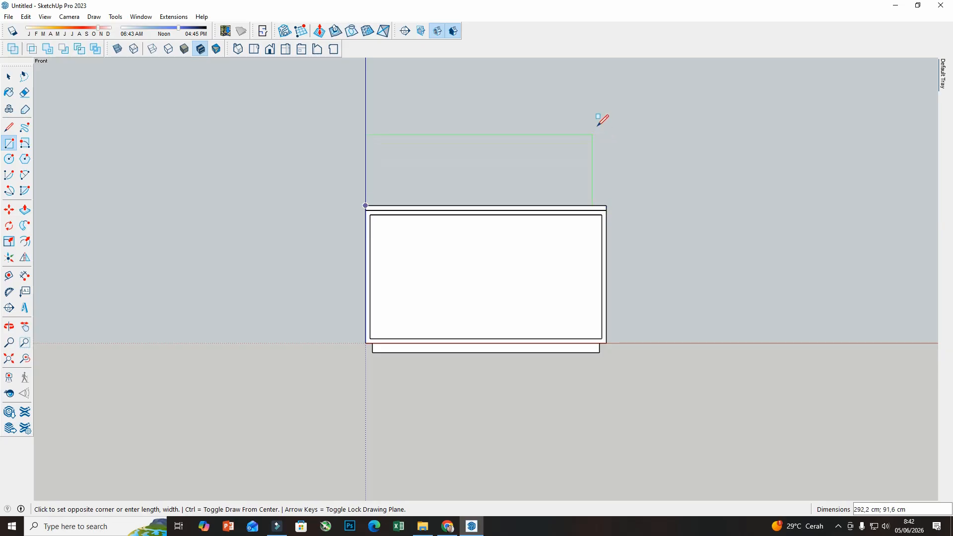
pyautogui.click(620, 67)
pyautogui.moveTo(417, 344); pyautogui.dragTo(468, 185, button='middle')
pyautogui.scroll(2, 428, 240)
pyautogui.moveTo(428, 240); pyautogui.dragTo(516, 244, button='middle')
pyautogui.scroll(-3, 381, 149)
pyautogui.scroll(1, 449, 241)
pyautogui.scroll(1, 449, 241)
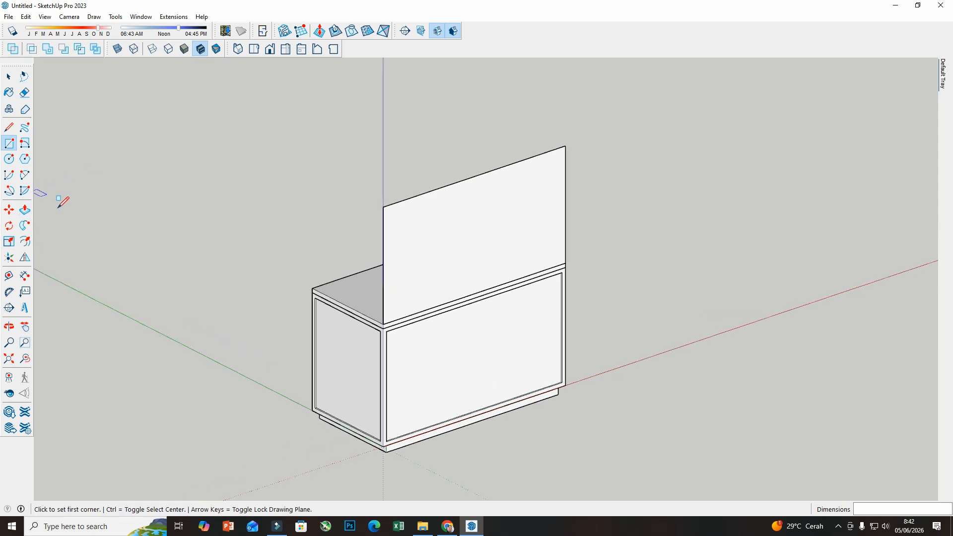
# - Switch the camera from parallel projection to perspective
pyautogui.moveTo(238, 199); pyautogui.dragTo(86, 126, button='middle')
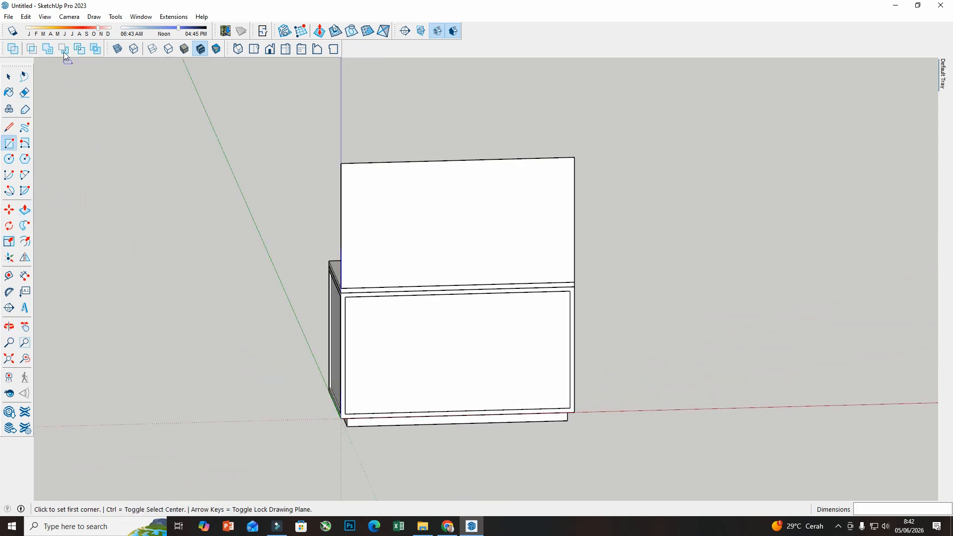
pyautogui.click(69, 17)
pyautogui.click(75, 77)
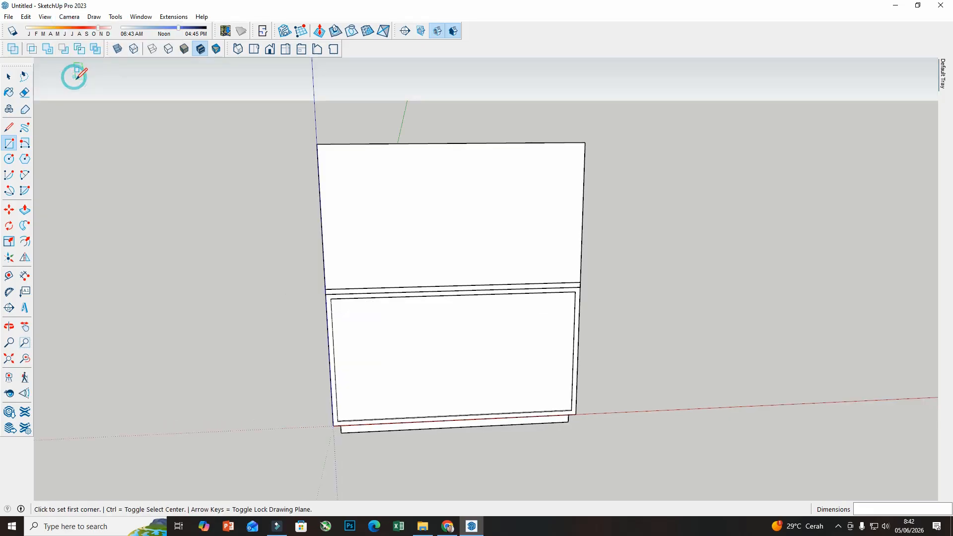
# - Offset the upper rectangle's outline inward by the previous offset distance and delete the inner face to leave an open frame
pyautogui.click(25, 242)
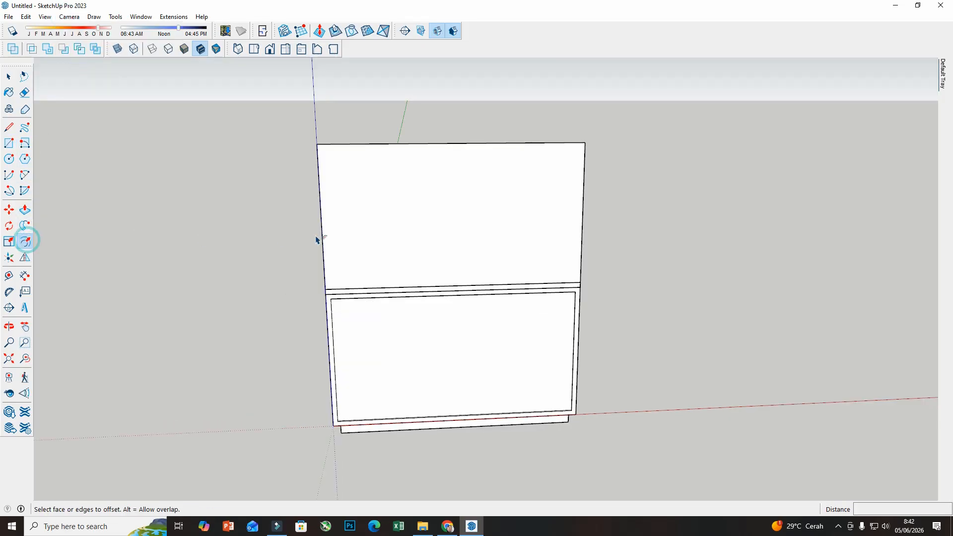
pyautogui.doubleClick(340, 238)
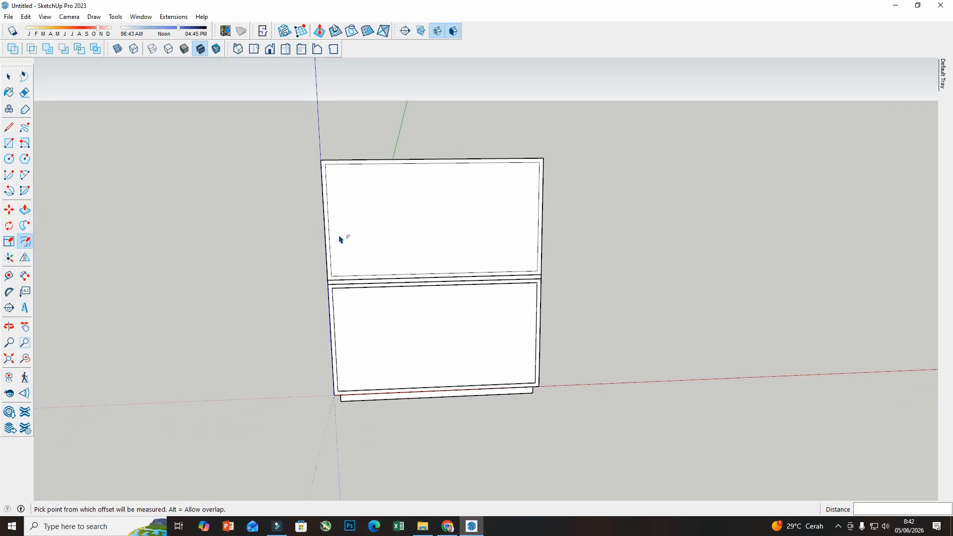
pyautogui.moveTo(340, 238); pyautogui.dragTo(160, 138, button='middle')
pyautogui.click(8, 78)
pyautogui.click(8, 78)
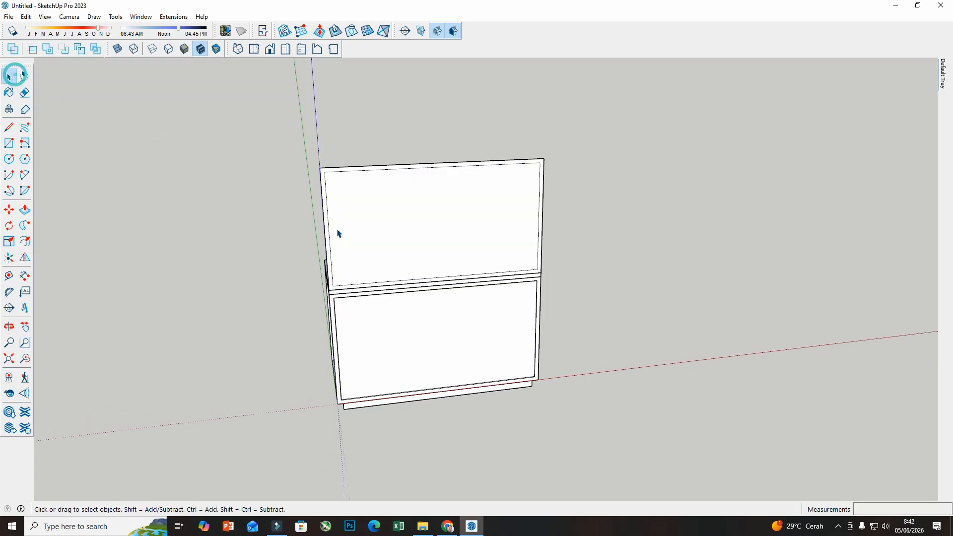
pyautogui.click(354, 238)
pyautogui.press('Delete')
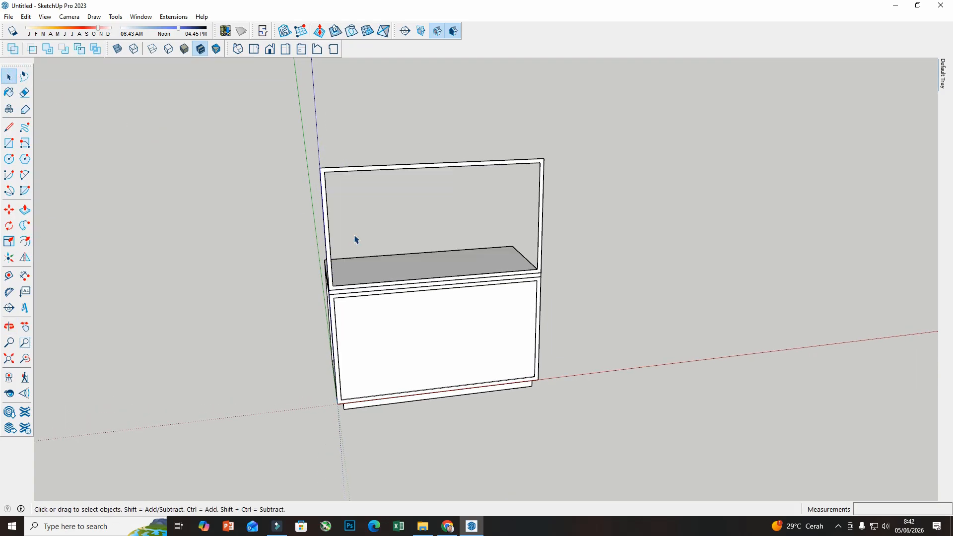
# - Copy the two long edges of the open frame's bottom rail about 26.3 cm upward to outline a crossbar
pyautogui.scroll(3, 355, 293)
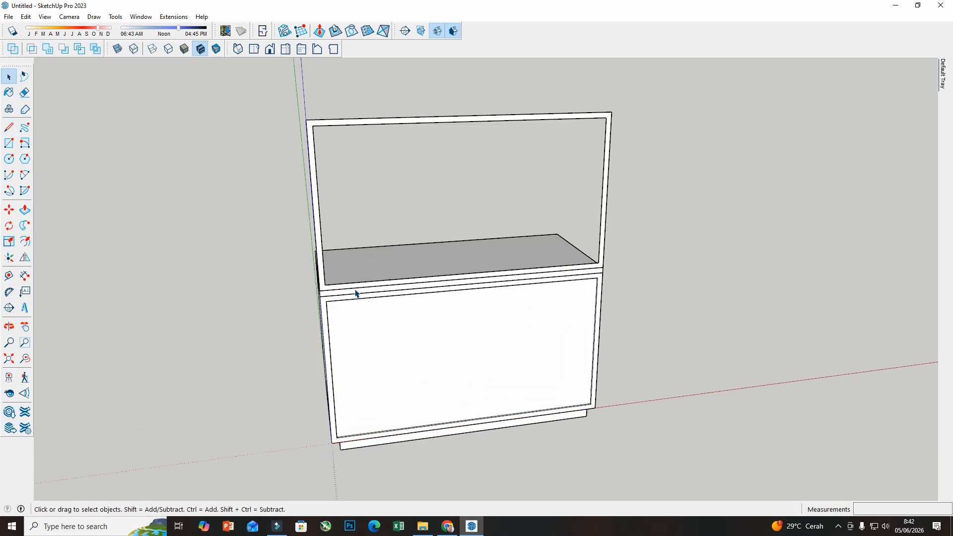
pyautogui.scroll(2, 357, 288)
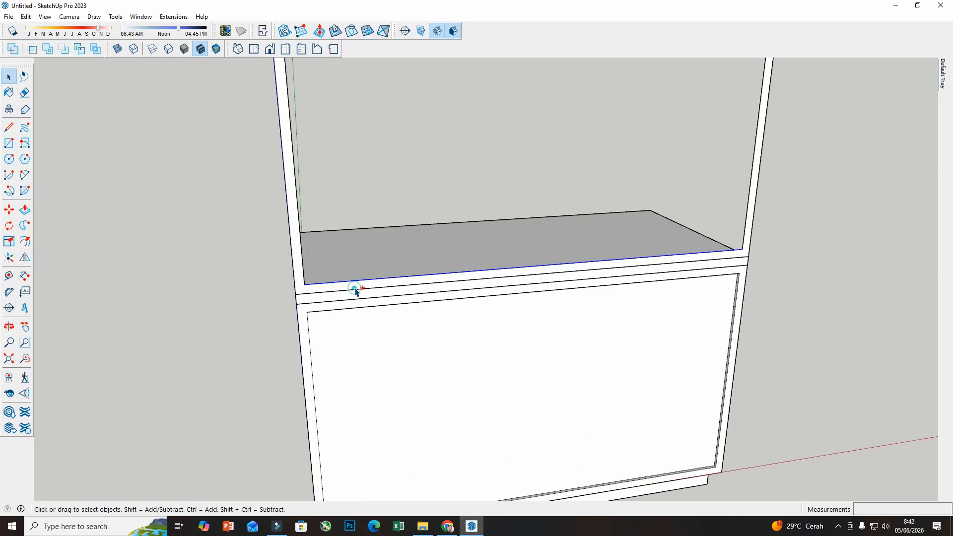
pyautogui.click(355, 291)
pyautogui.click(326, 286)
pyautogui.click(9, 210)
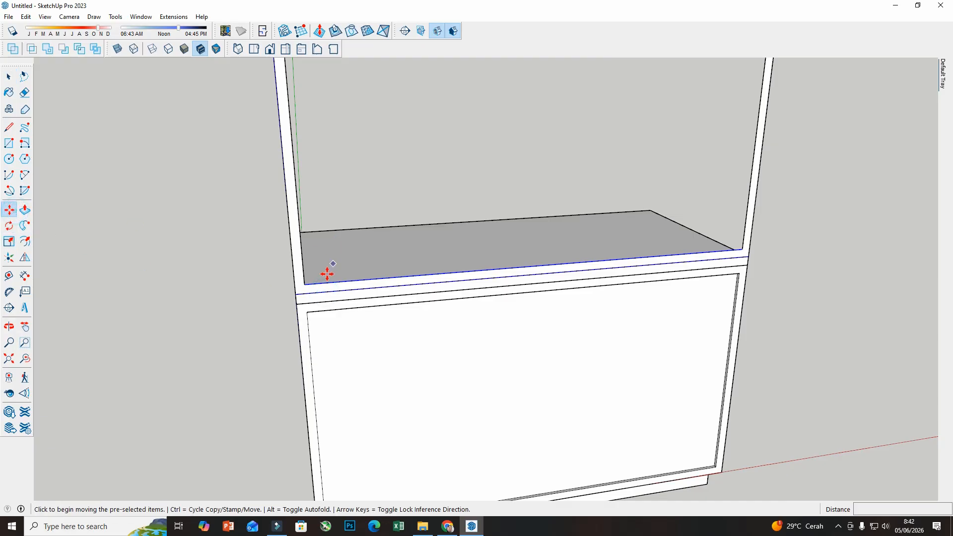
pyautogui.press('ctrl')
pyautogui.click(303, 287)
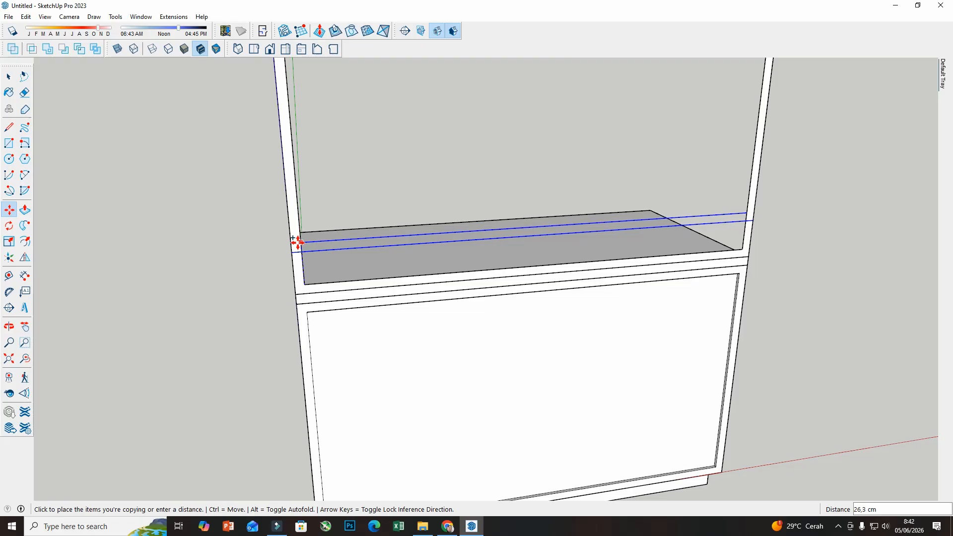
pyautogui.click(298, 242)
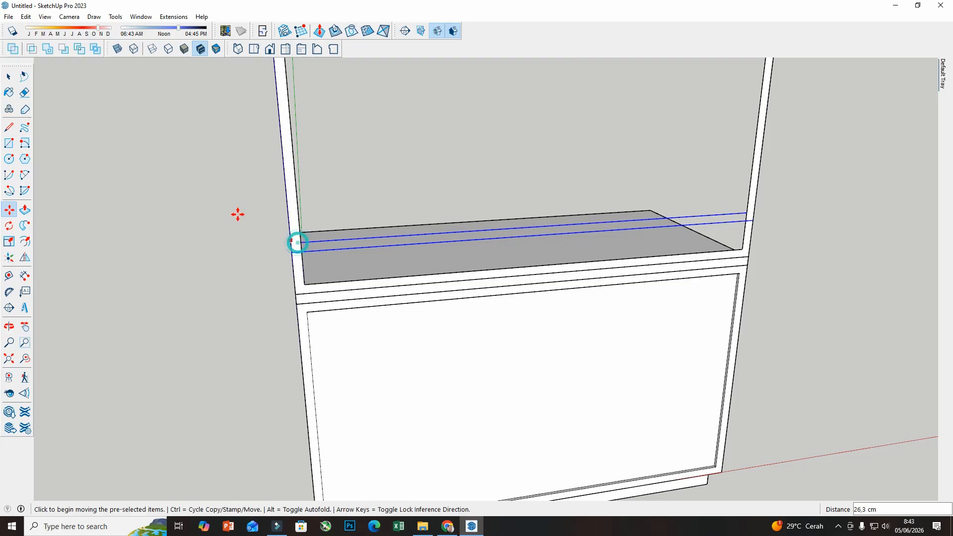
# - Form the crossbar's face between the copied edges with a temporary diagonal line, and erase that line and the extra edges at the posts
pyautogui.click(25, 92)
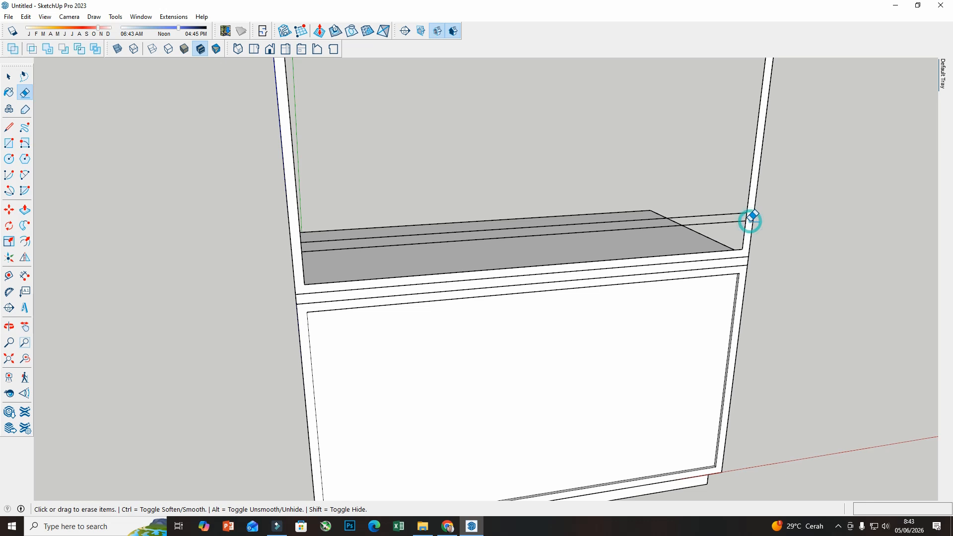
pyautogui.click(9, 127)
pyautogui.scroll(2, 322, 231)
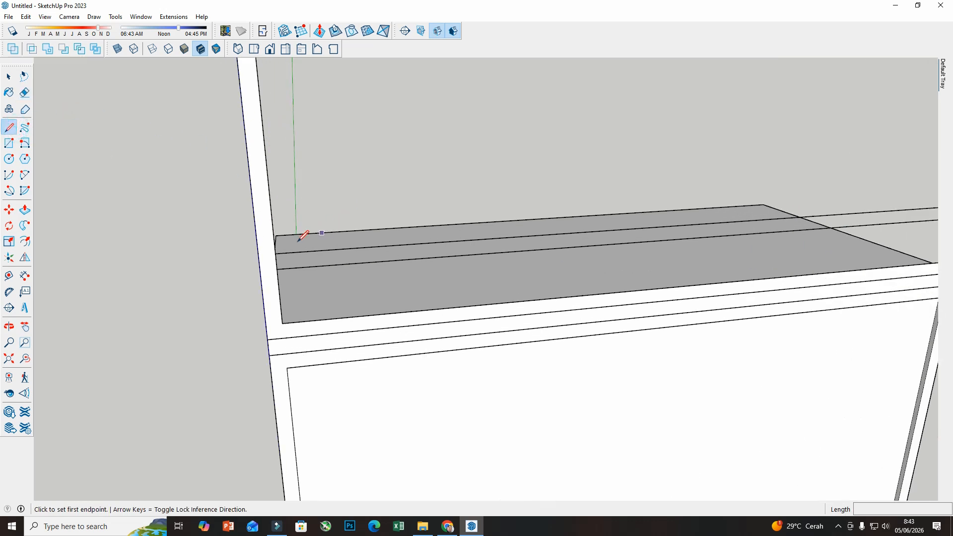
pyautogui.click(275, 253)
pyautogui.click(293, 266)
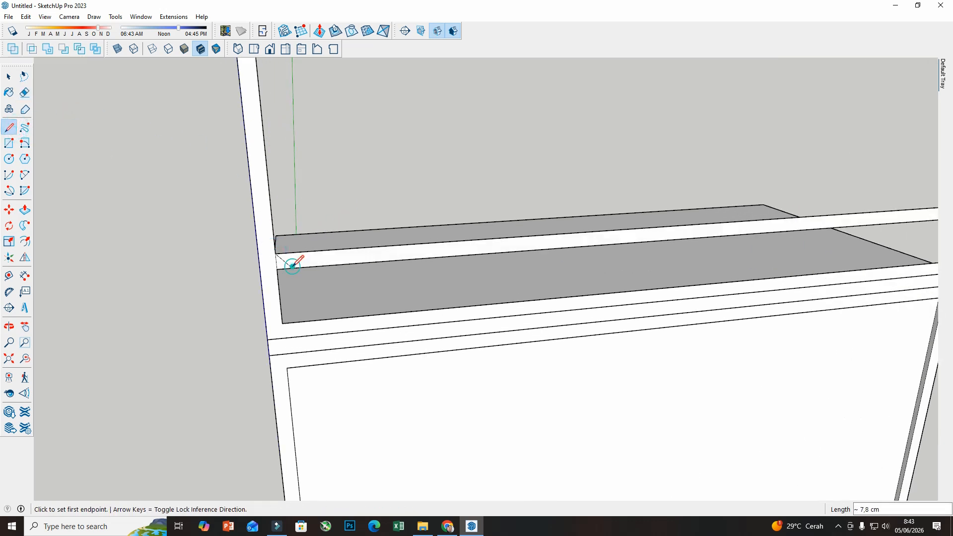
pyautogui.click(25, 92)
pyautogui.click(286, 256)
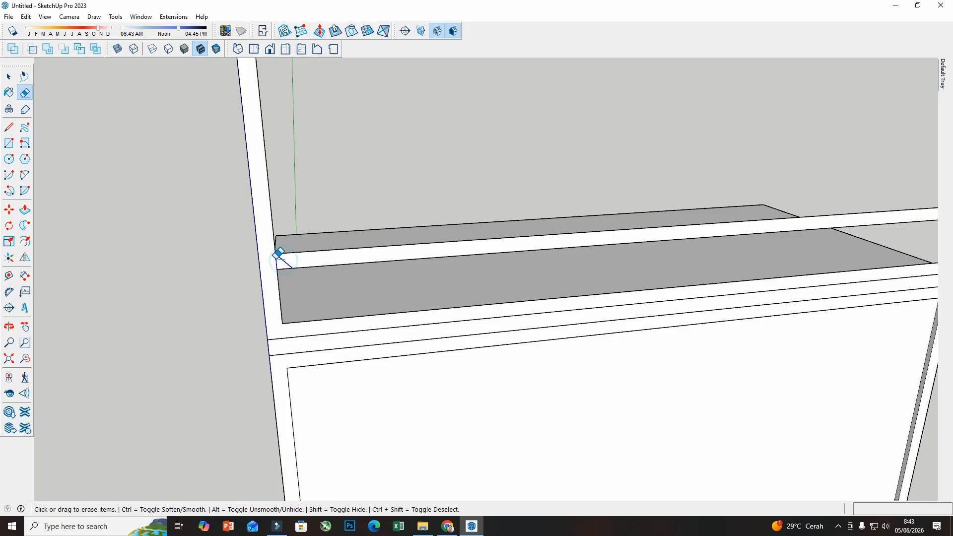
pyautogui.scroll(-4, 278, 263)
pyautogui.scroll(4, 620, 246)
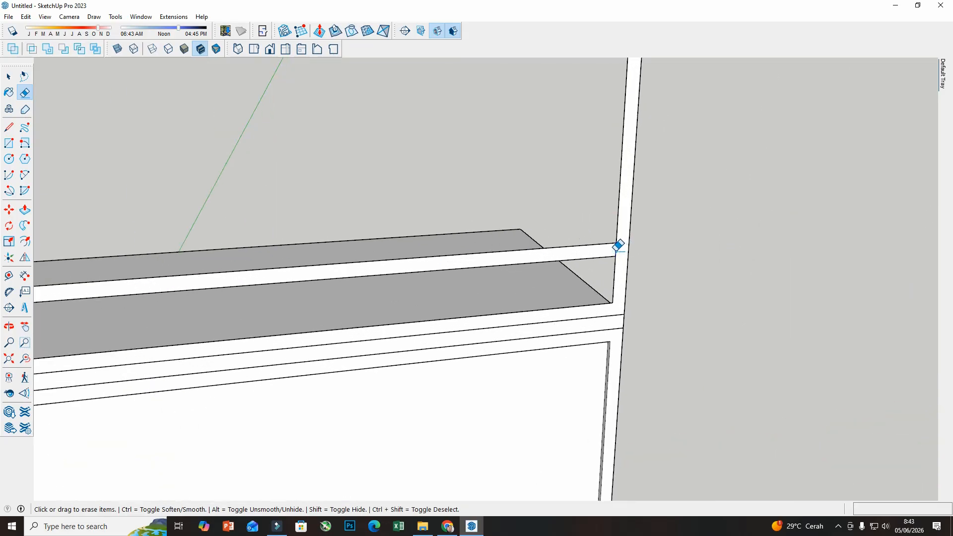
pyautogui.scroll(-6, 617, 245)
# - Push/Pull the frame's inner face about 5.1 cm over the slab to give the frame thickness
pyautogui.moveTo(453, 304); pyautogui.dragTo(603, 263, button='middle')
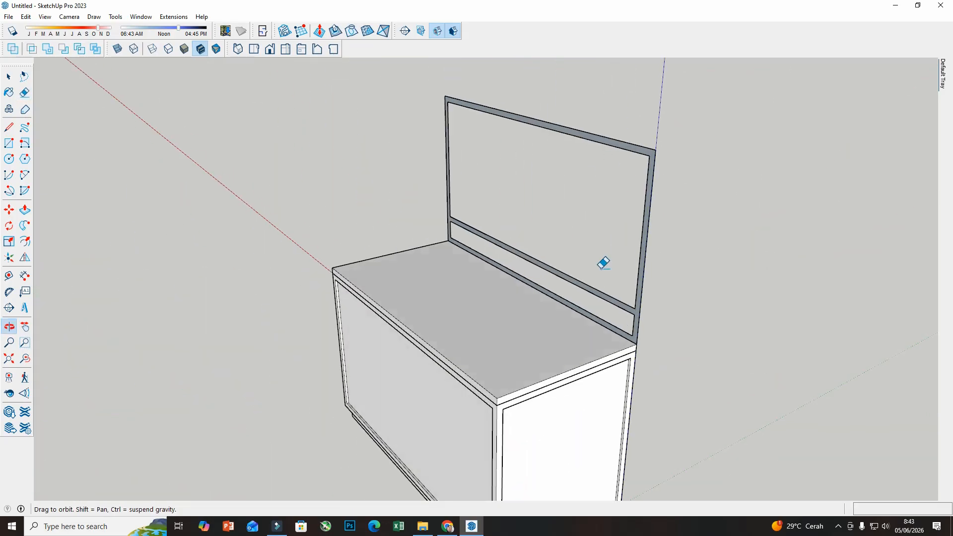
pyautogui.scroll(2, 613, 285)
pyautogui.click(25, 211)
pyautogui.moveTo(75, 213); pyautogui.dragTo(567, 375, button='middle')
pyautogui.click(561, 344)
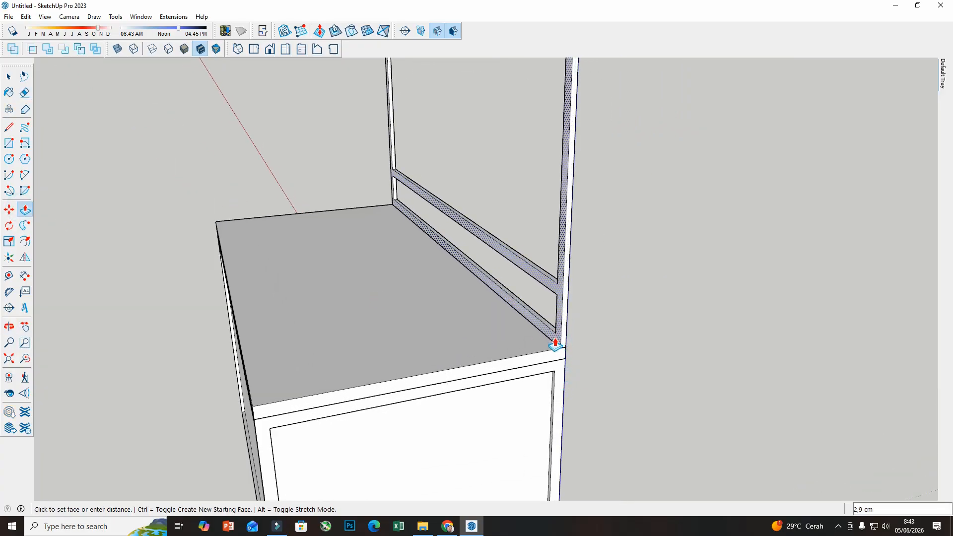
pyautogui.click(551, 344)
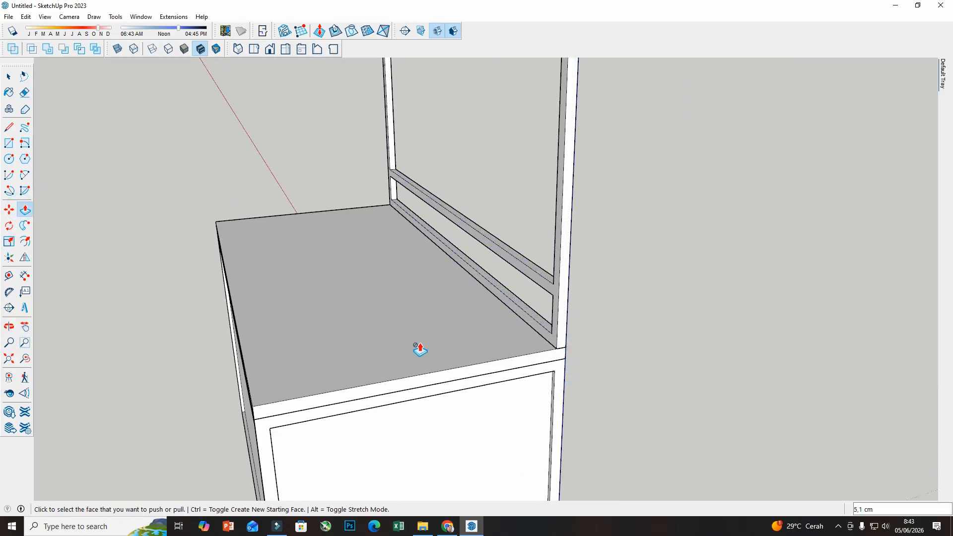
# - Pull the frame's inner face slightly further over the slab to thicken it
pyautogui.scroll(-3, 412, 347)
pyautogui.moveTo(410, 346); pyautogui.dragTo(519, 355, button='middle')
pyautogui.scroll(2, 496, 350)
pyautogui.click(496, 350)
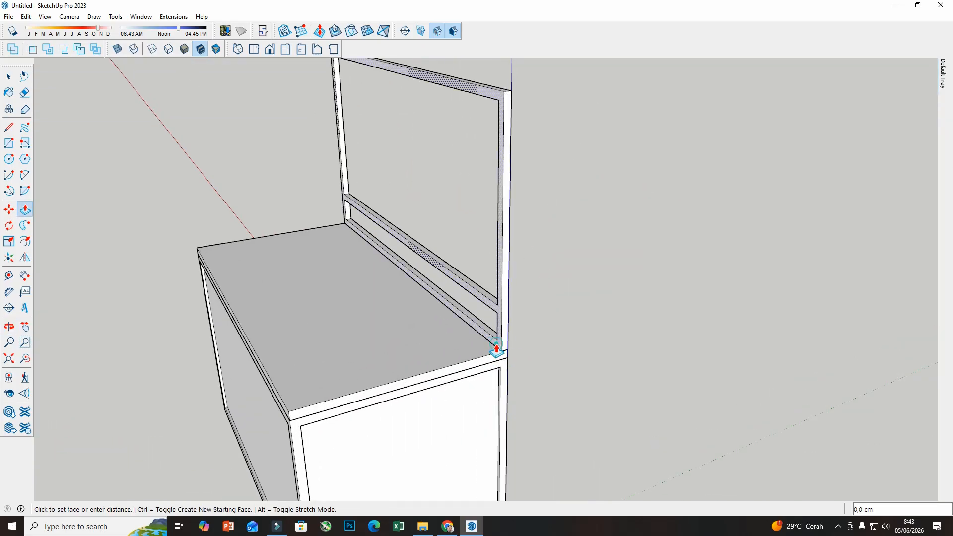
pyautogui.click(494, 351)
# - Select the whole upper frame and make it a group
pyautogui.click(8, 77)
pyautogui.click(8, 77)
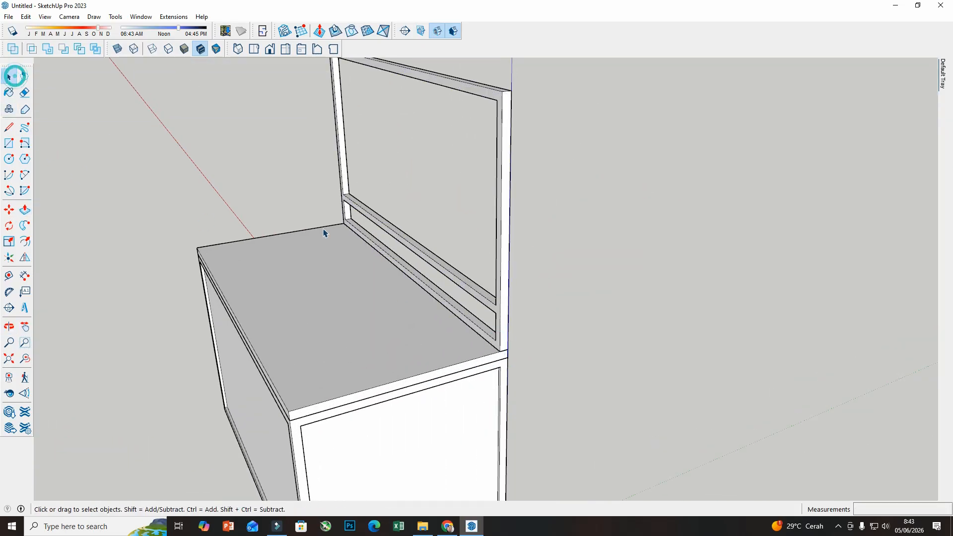
pyautogui.tripleClick(503, 331)
pyautogui.rightClick(502, 329)
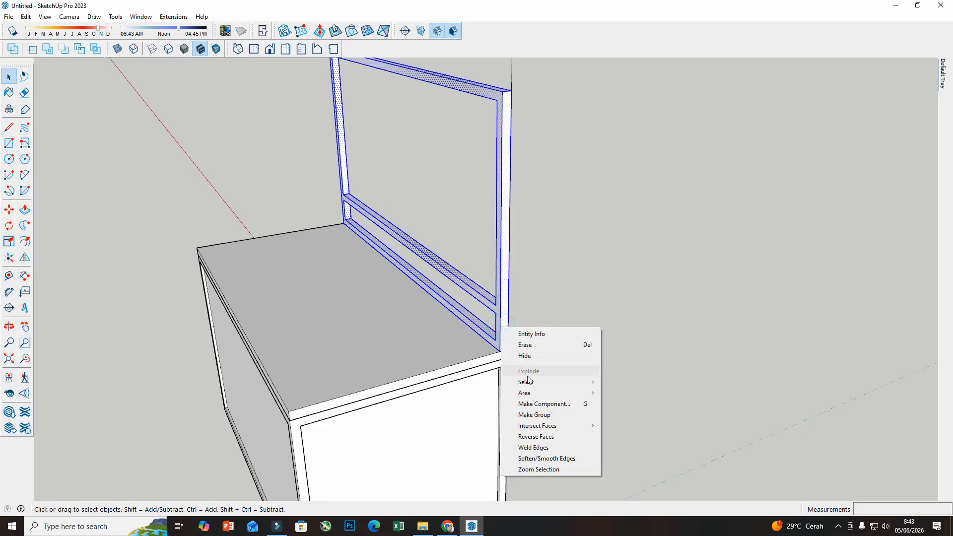
pyautogui.click(538, 416)
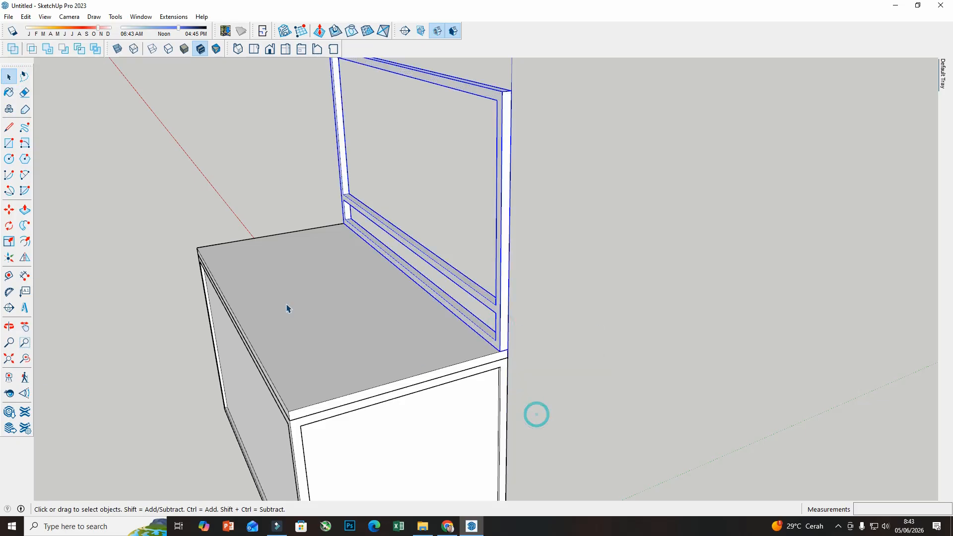
# - Copy the frame group across the slab so it sits flush on the opposite long edge
pyautogui.click(9, 210)
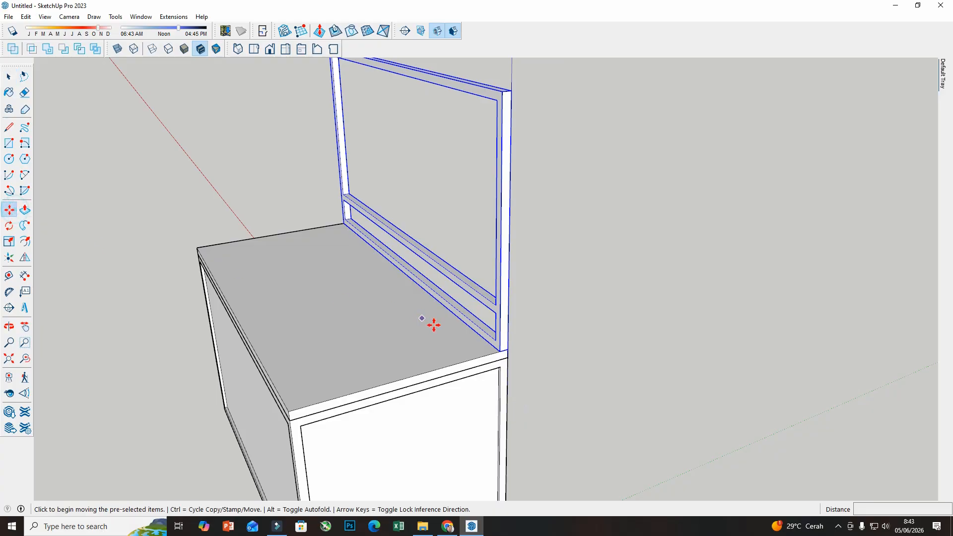
pyautogui.press('ctrl')
pyautogui.click(499, 352)
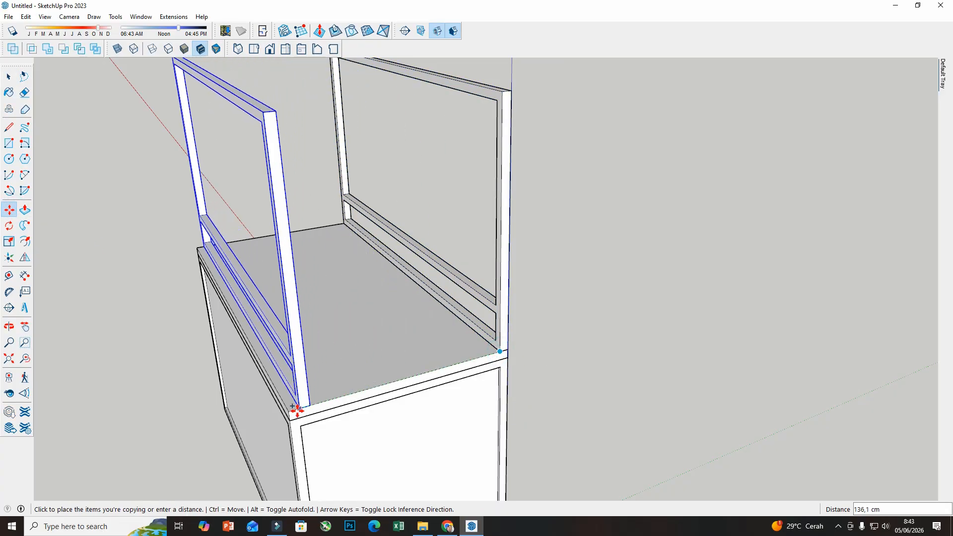
pyautogui.click(290, 412)
# - Open the copied frame group and draw lines separating the crossbar and bottom rail from the nearer post
pyautogui.moveTo(314, 405); pyautogui.dragTo(347, 258, button='middle')
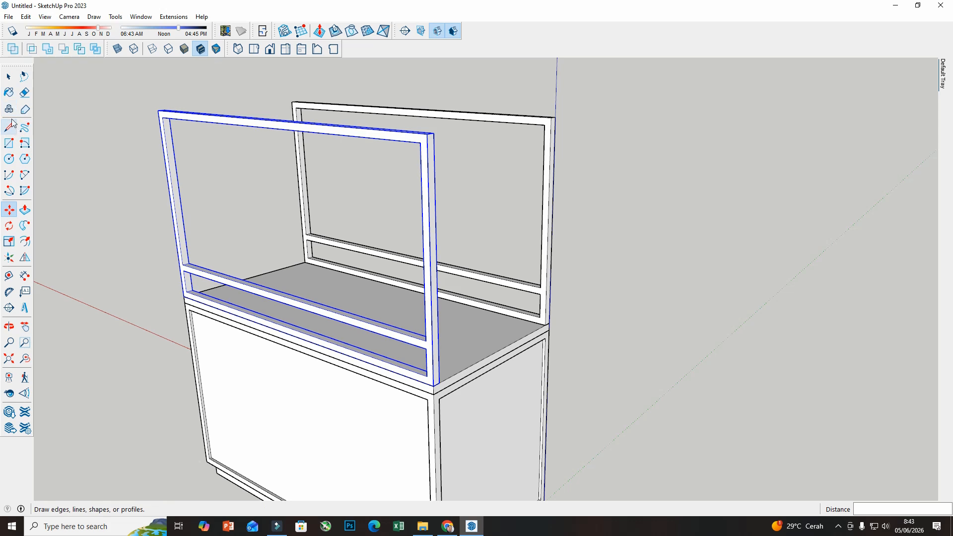
pyautogui.click(9, 76)
pyautogui.doubleClick(163, 125)
pyautogui.click(8, 127)
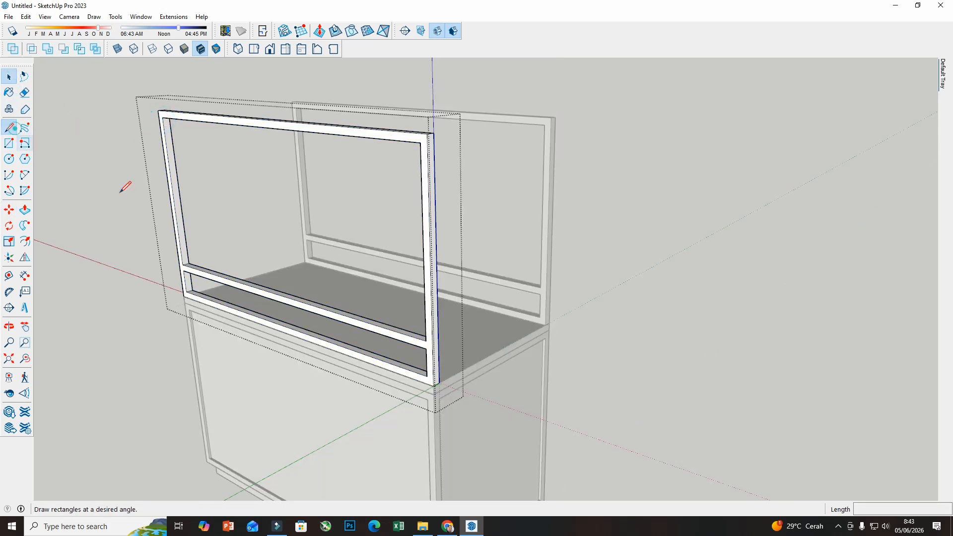
pyautogui.scroll(2, 430, 334)
pyautogui.click(445, 343)
pyautogui.click(447, 356)
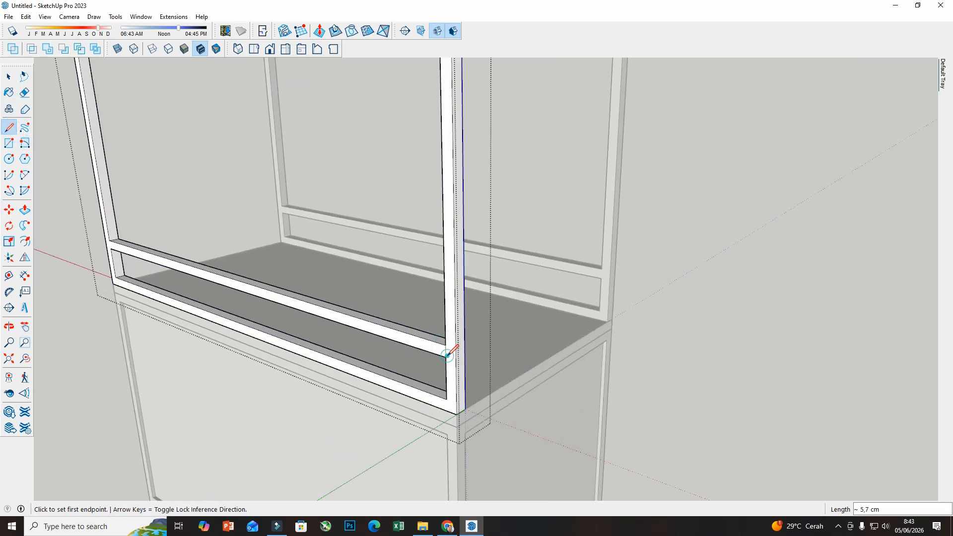
pyautogui.click(452, 400)
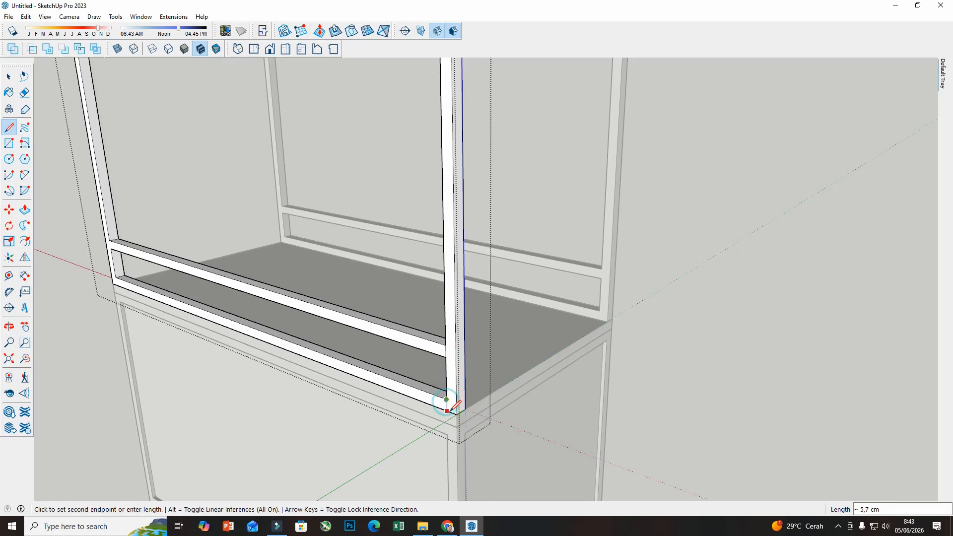
pyautogui.click(449, 411)
# - Draw matching dividing lines where the crossbar and bottom rail meet the post at the other end
pyautogui.click(109, 241)
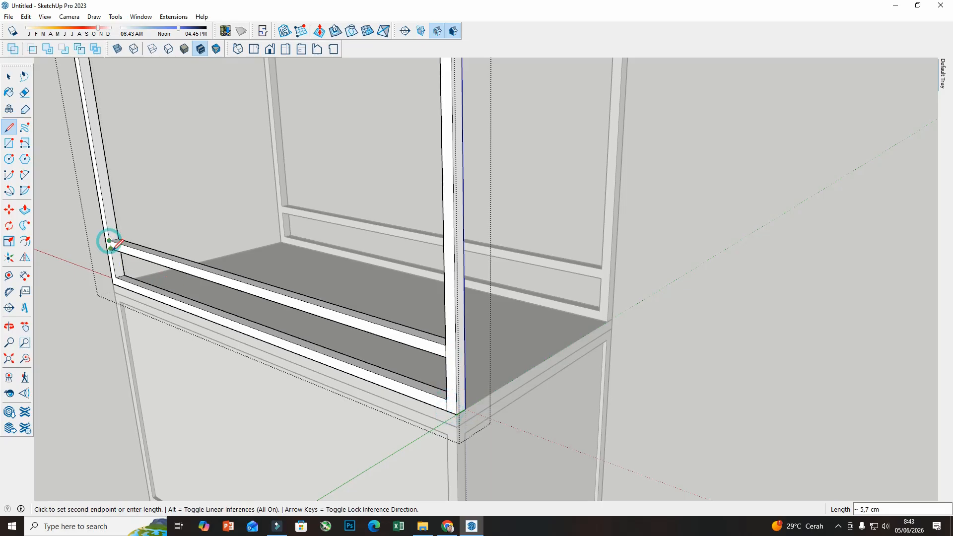
pyautogui.click(111, 251)
pyautogui.scroll(-3, 117, 268)
pyautogui.scroll(5, 214, 242)
pyautogui.click(211, 243)
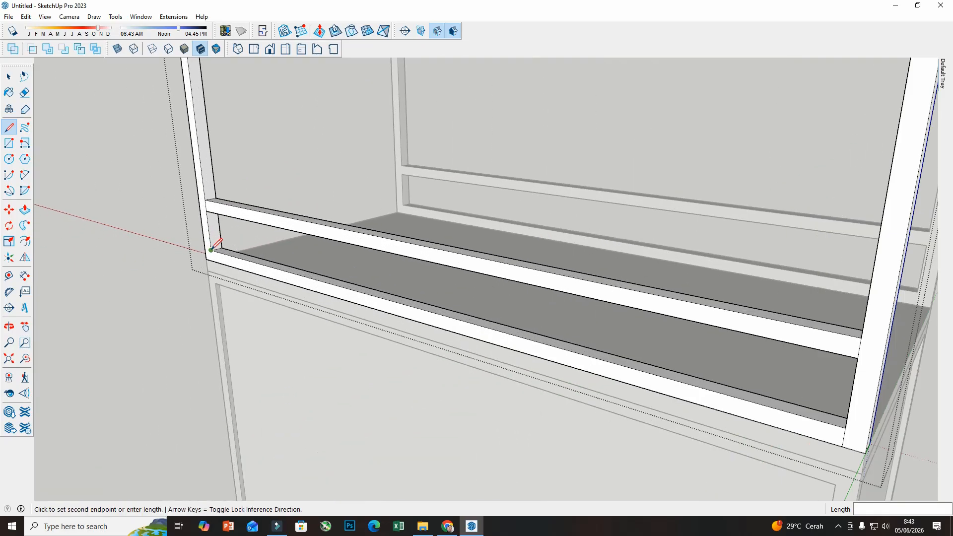
pyautogui.click(216, 259)
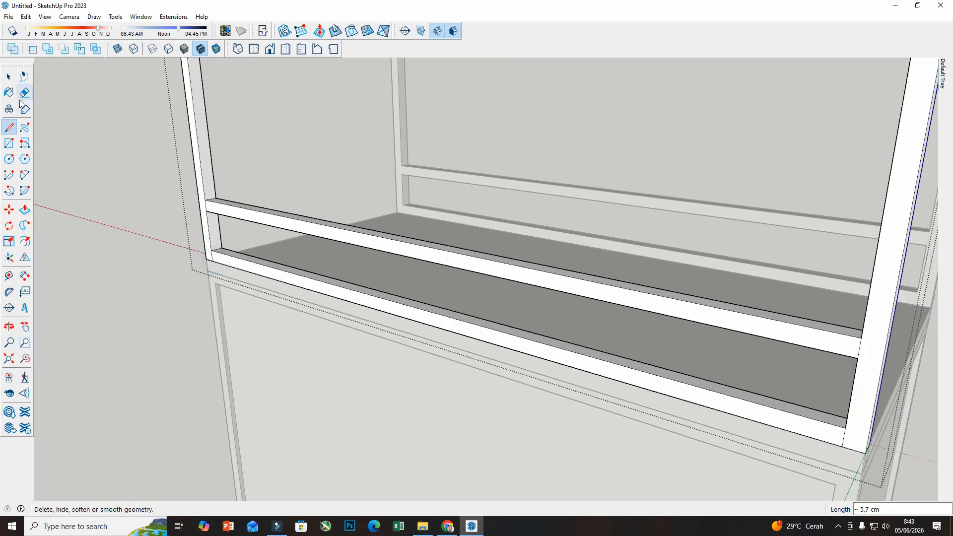
# - Push the crossbar and bottom rail faces of the copied frame back 6.2 cm through the frame's thickness
pyautogui.click(25, 209)
pyautogui.scroll(2, 221, 218)
pyautogui.click(223, 219)
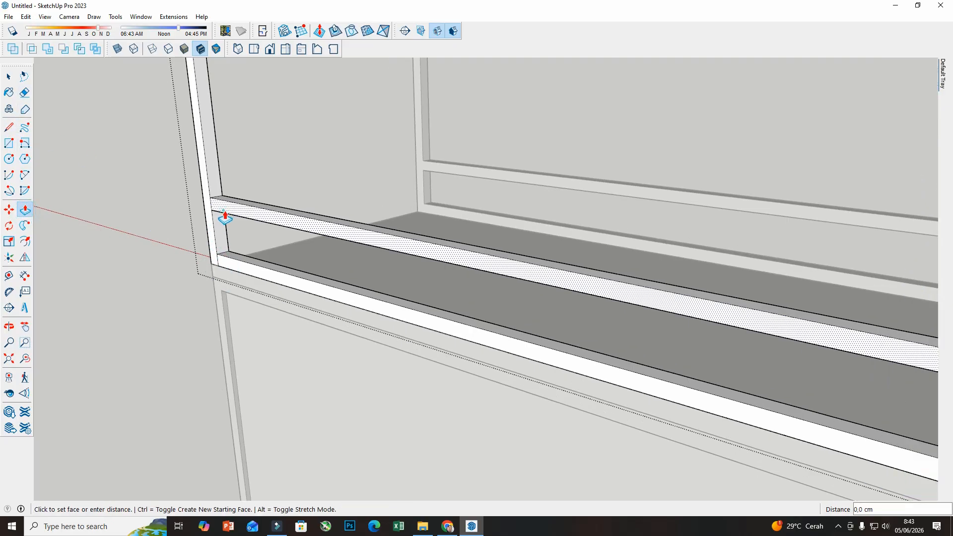
pyautogui.click(237, 207)
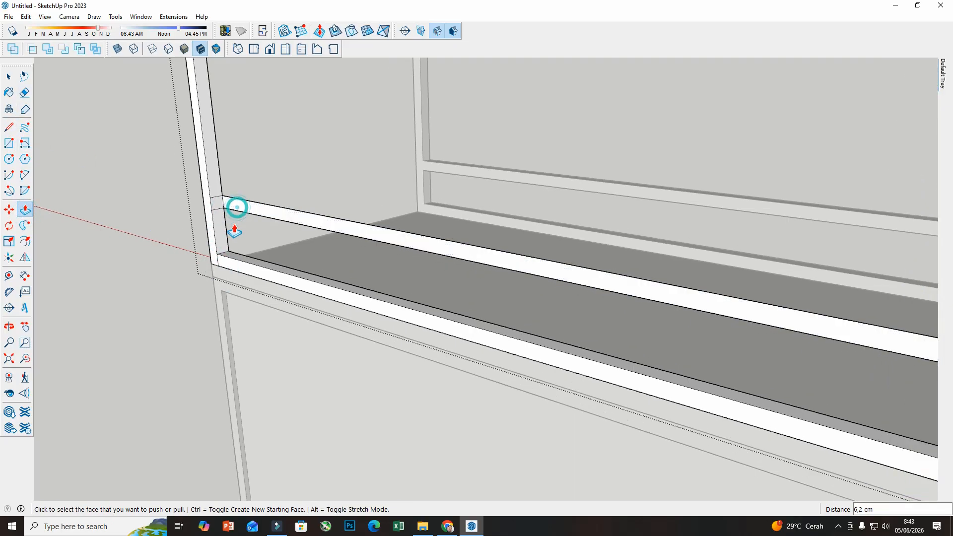
pyautogui.click(238, 263)
pyautogui.click(249, 259)
# - Erase the leftover crossbar and bottom rail edges between the copied frame's posts and close the group
pyautogui.click(24, 92)
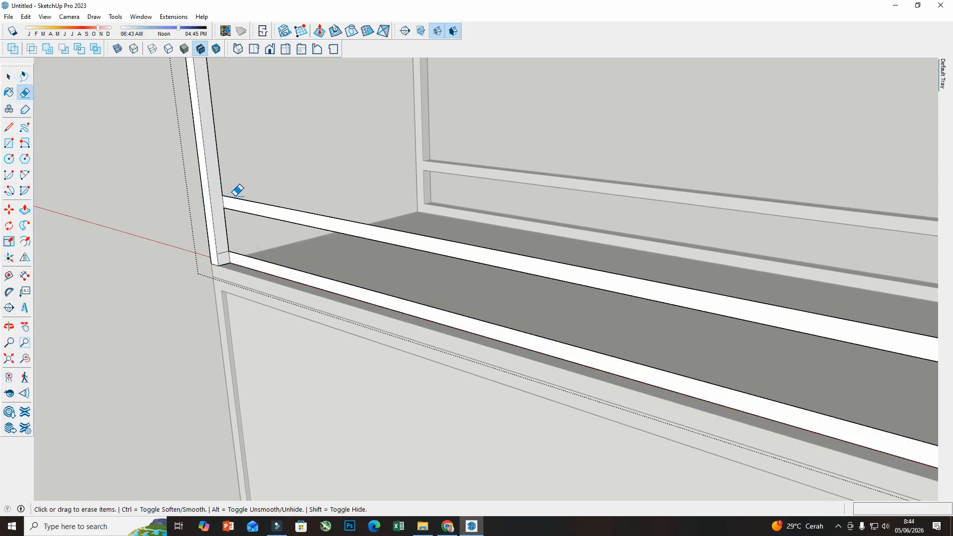
pyautogui.moveTo(238, 187); pyautogui.dragTo(244, 213)
pyautogui.click(235, 254)
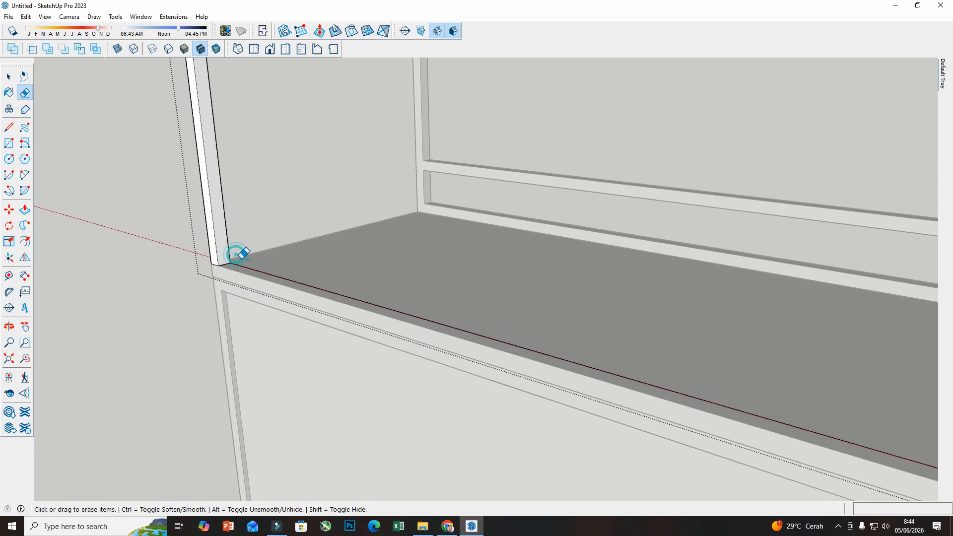
pyautogui.click(243, 266)
pyautogui.scroll(-3, 196, 261)
pyautogui.moveTo(191, 253); pyautogui.dragTo(289, 292, button='middle')
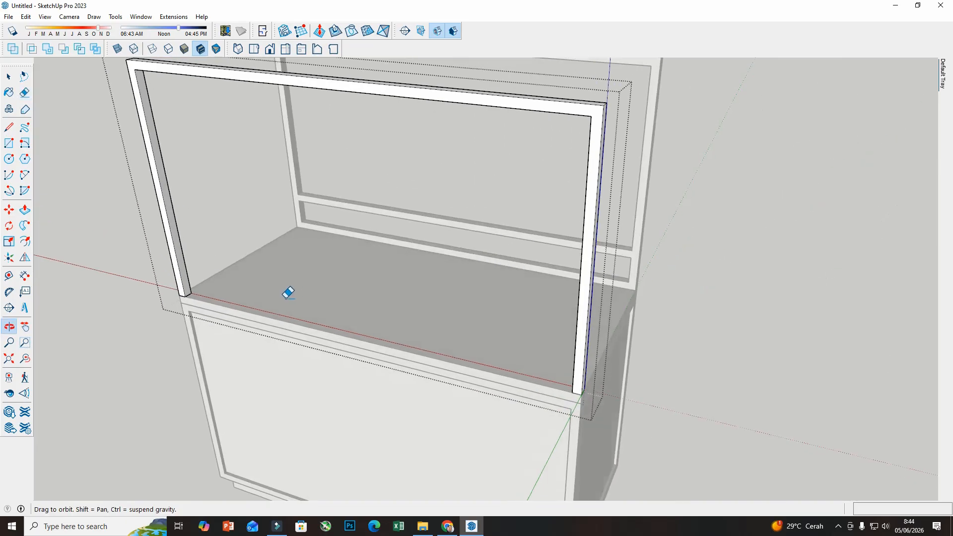
pyautogui.scroll(-3, 289, 293)
pyautogui.click(9, 80)
pyautogui.click(48, 89)
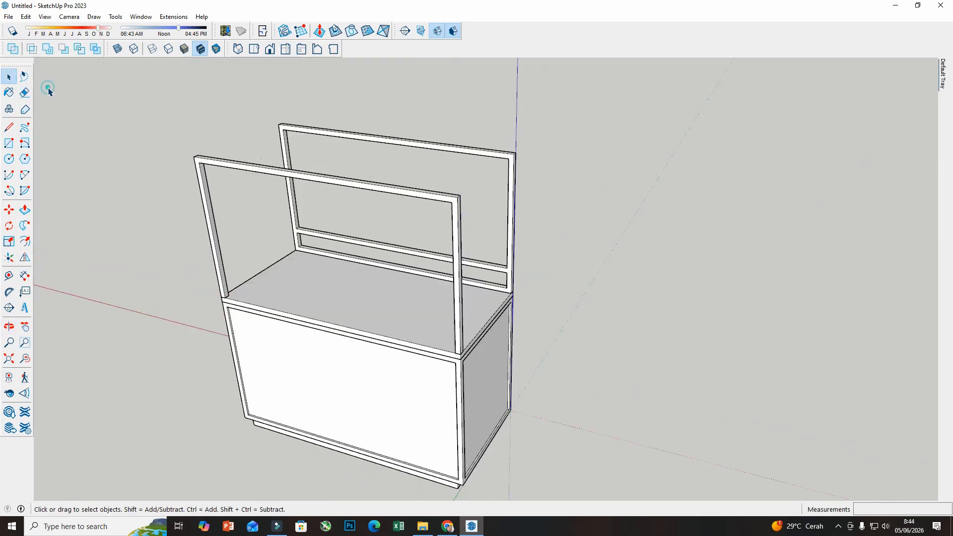
# - Draw a rectangle about 5.7 by 5.7 cm on the inner face of the original frame's upper corner
pyautogui.moveTo(386, 140); pyautogui.dragTo(379, 139, button='middle')
pyautogui.scroll(2, 484, 164)
pyautogui.scroll(2, 444, 195)
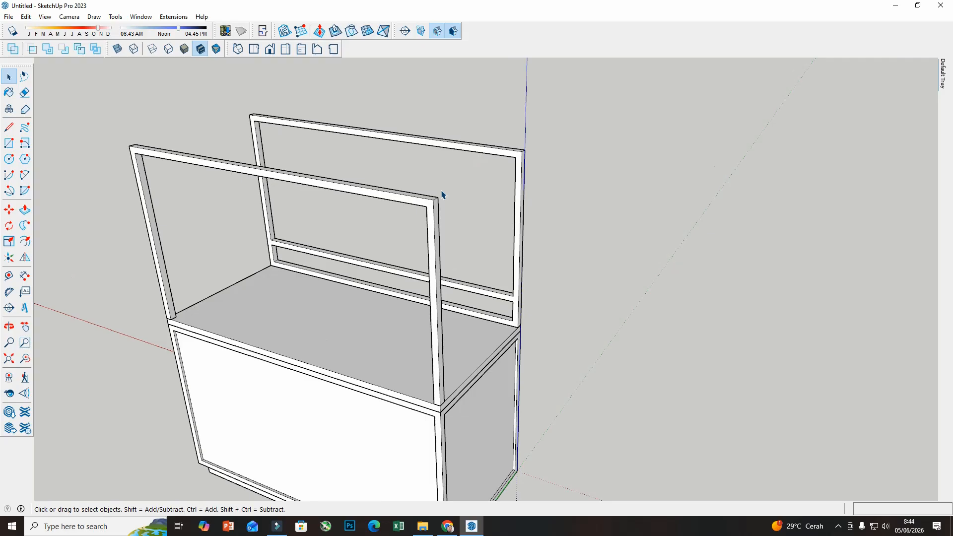
pyautogui.click(520, 172)
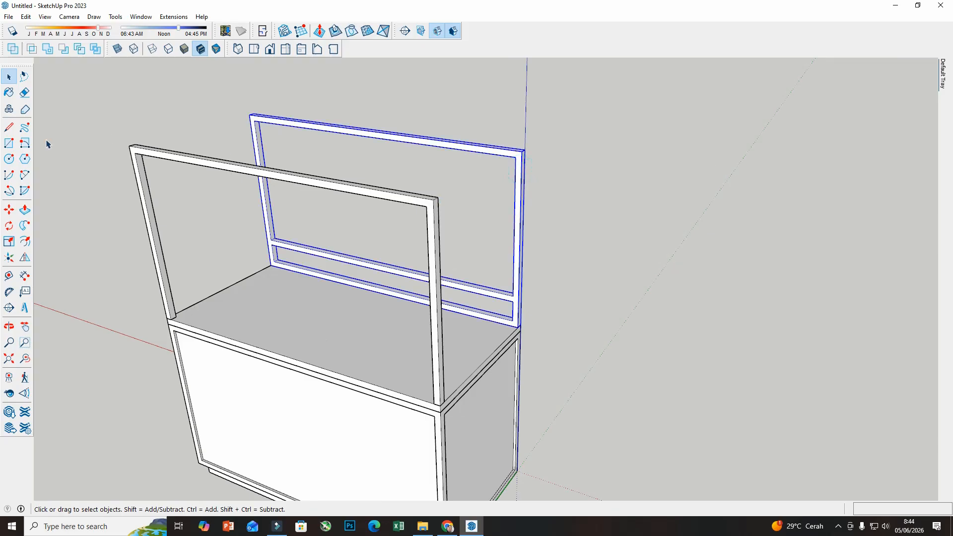
pyautogui.click(11, 146)
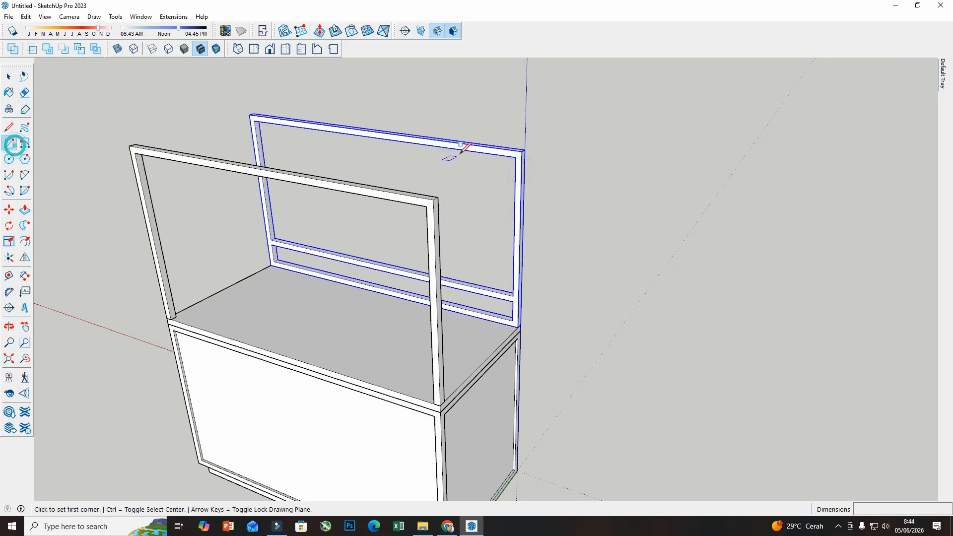
pyautogui.scroll(3, 522, 133)
pyautogui.click(542, 172)
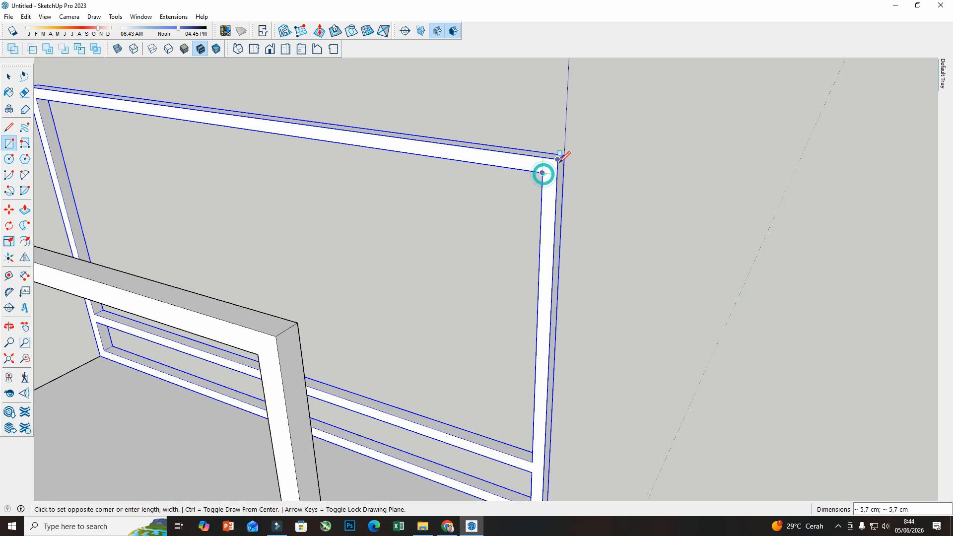
pyautogui.click(559, 158)
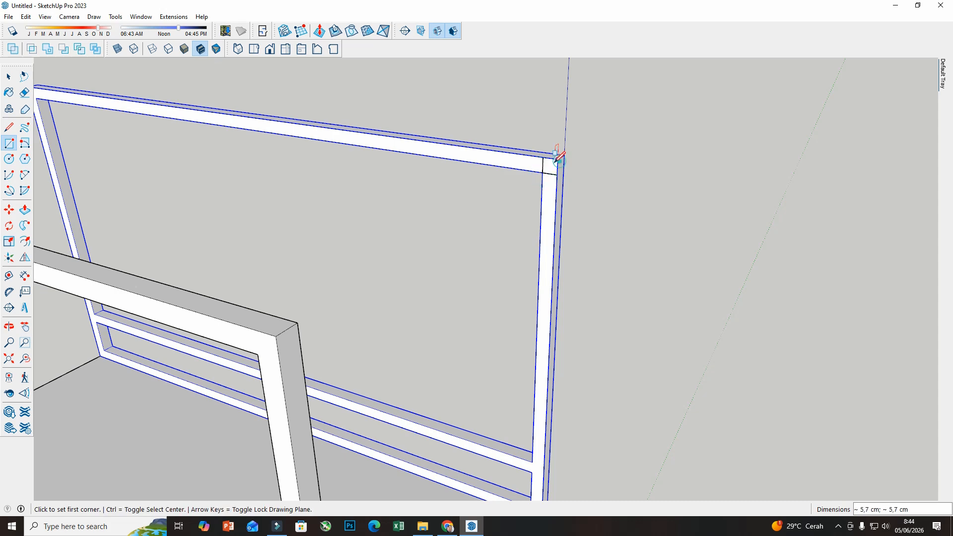
# - Extrude the corner square 136.3 cm across to the opposite frame as a top connecting bar
pyautogui.click(25, 210)
pyautogui.scroll(-3, 459, 206)
pyautogui.click(9, 76)
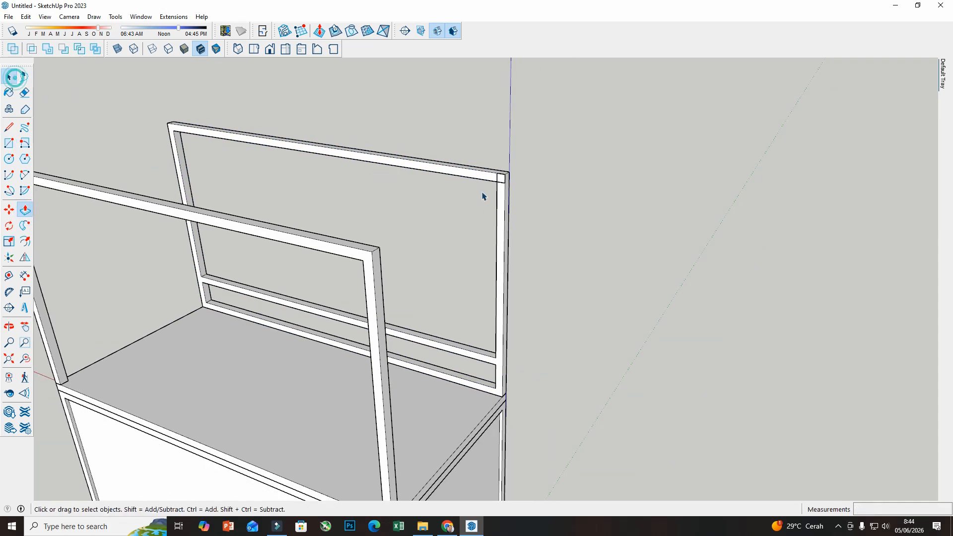
pyautogui.click(24, 209)
pyautogui.click(503, 184)
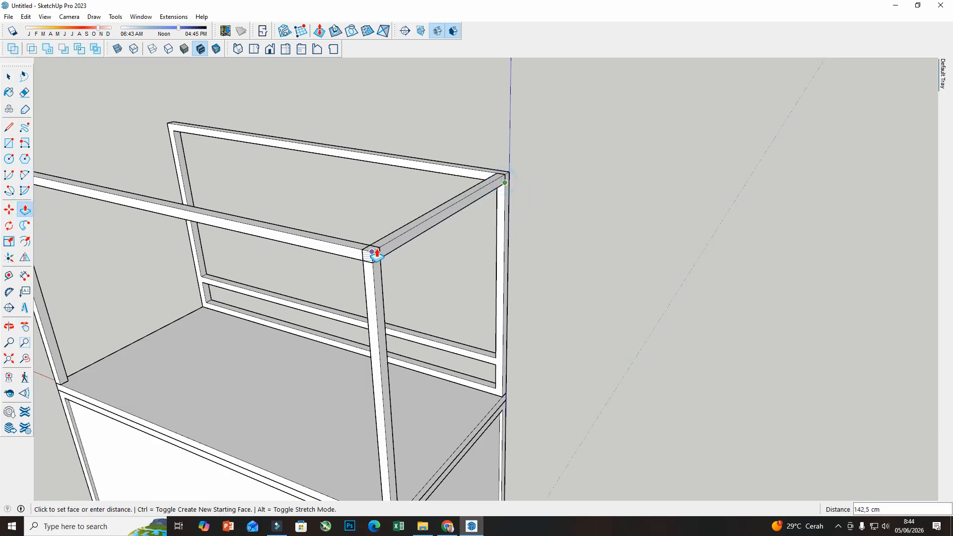
pyautogui.click(378, 254)
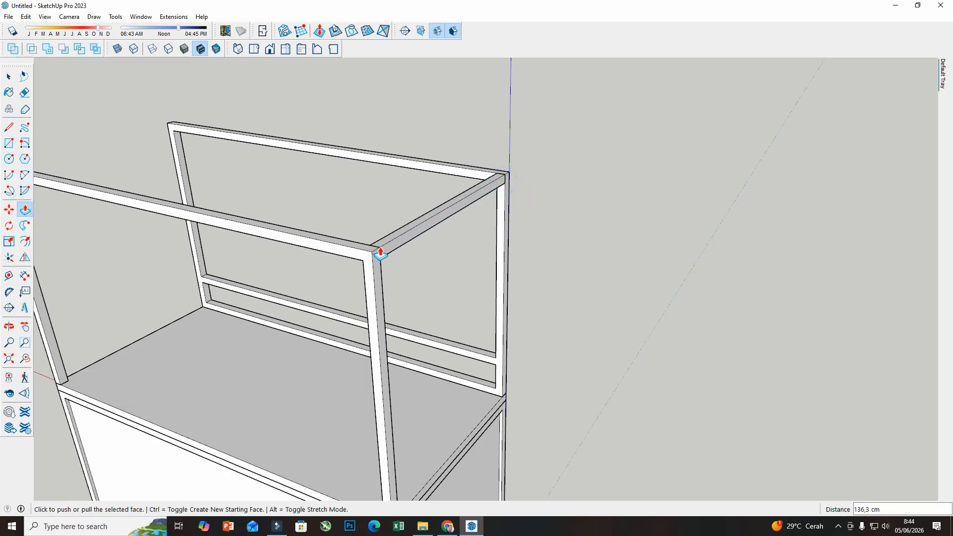
# - Select the whole top connecting bar and make it a group
pyautogui.click(10, 78)
pyautogui.doubleClick(412, 238)
pyautogui.rightClick(412, 235)
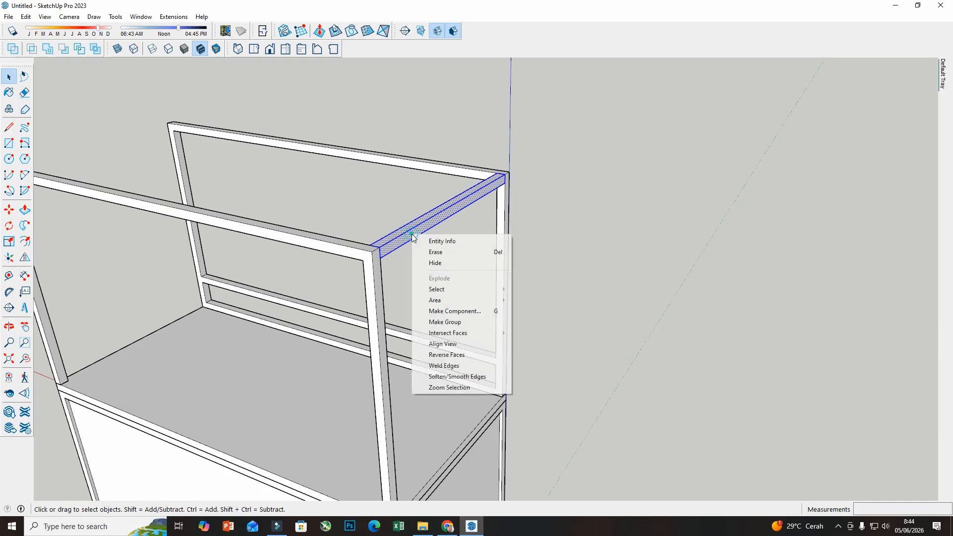
pyautogui.click(435, 321)
# - Copy the top connecting bar along the long rails to the far end of the frames
pyautogui.scroll(-3, 602, 275)
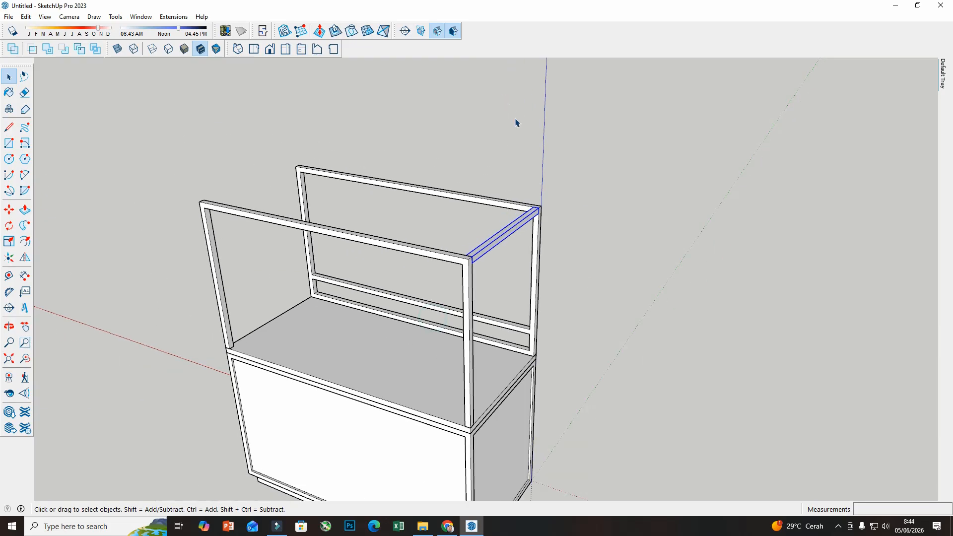
pyautogui.click(9, 210)
pyautogui.scroll(4, 490, 189)
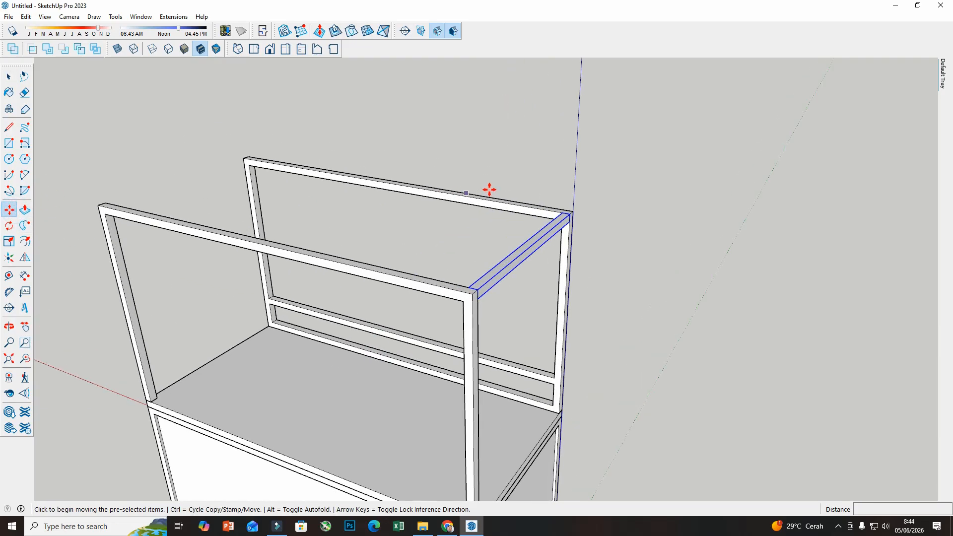
pyautogui.click(613, 229)
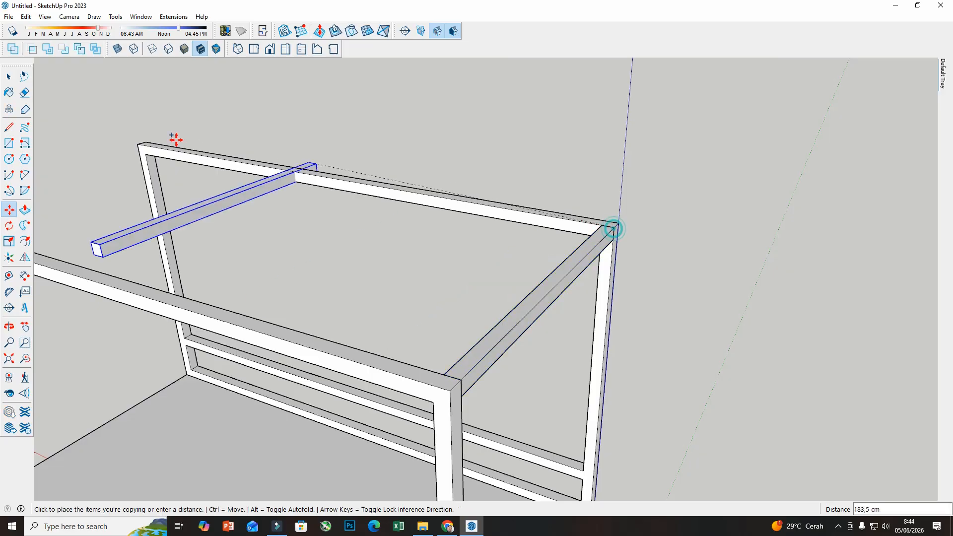
pyautogui.click(147, 147)
# - Shift the copied top bar about 3.2 cm outward to line up with the frames' end corner
pyautogui.moveTo(151, 148); pyautogui.dragTo(604, 172, button='middle')
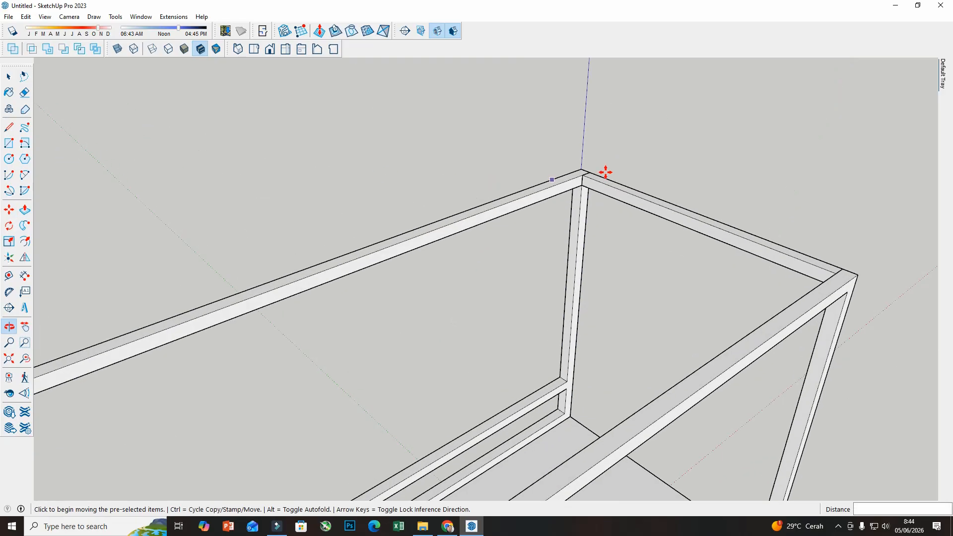
pyautogui.scroll(-3, 604, 173)
pyautogui.scroll(3, 208, 397)
pyautogui.click(150, 323)
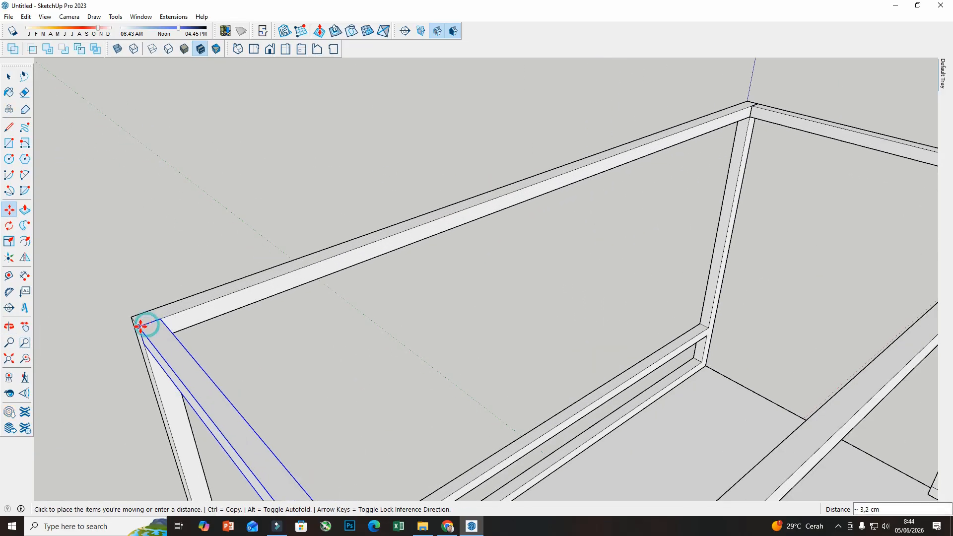
pyautogui.click(139, 326)
# - Examine the joined upper frame from several sides to check how the top bars meet the posts
pyautogui.scroll(-4, 143, 208)
pyautogui.moveTo(387, 336); pyautogui.dragTo(330, 311, button='middle')
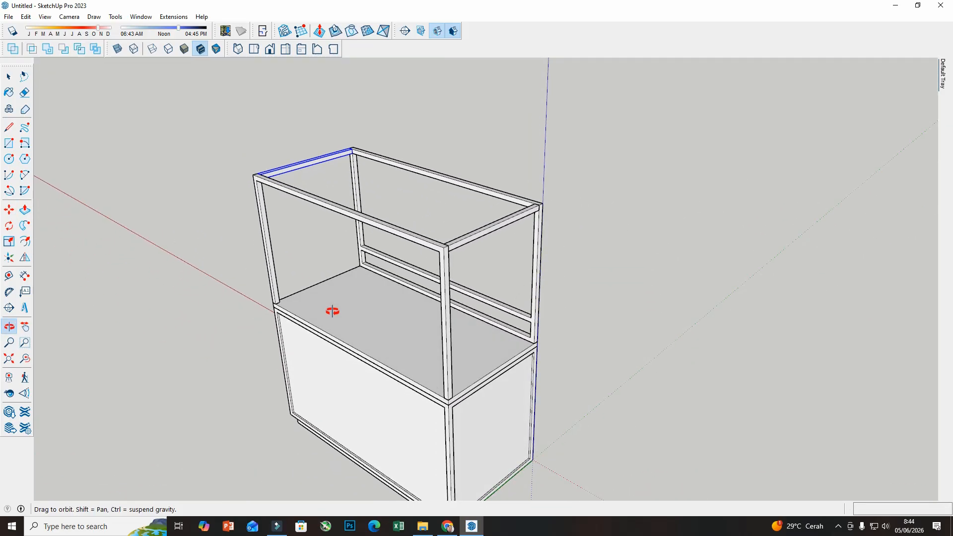
pyautogui.moveTo(474, 258); pyautogui.dragTo(111, 148, button='middle')
pyautogui.scroll(-2, 399, 290)
pyautogui.scroll(4, 491, 164)
pyautogui.scroll(2, 485, 213)
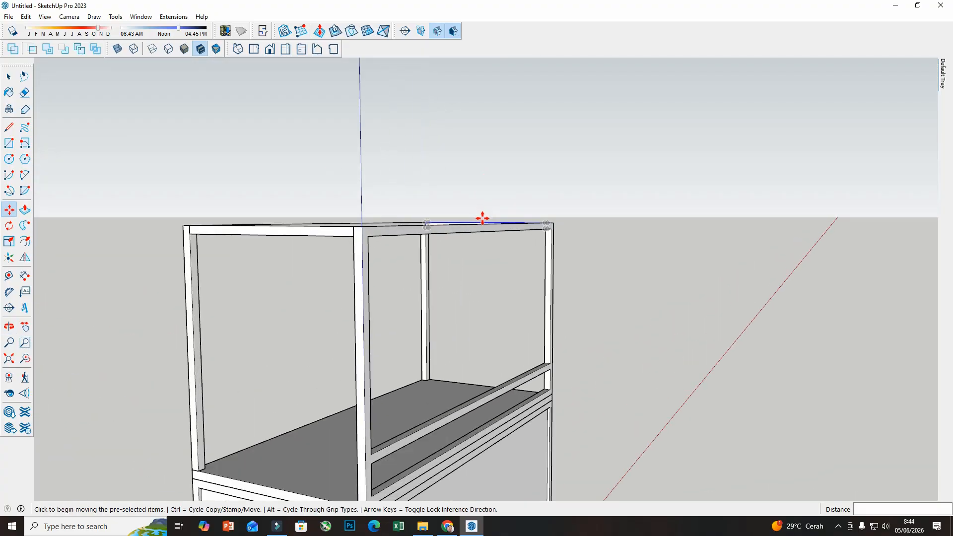
pyautogui.scroll(-1, 483, 216)
pyautogui.moveTo(483, 217); pyautogui.dragTo(370, 229, button='middle')
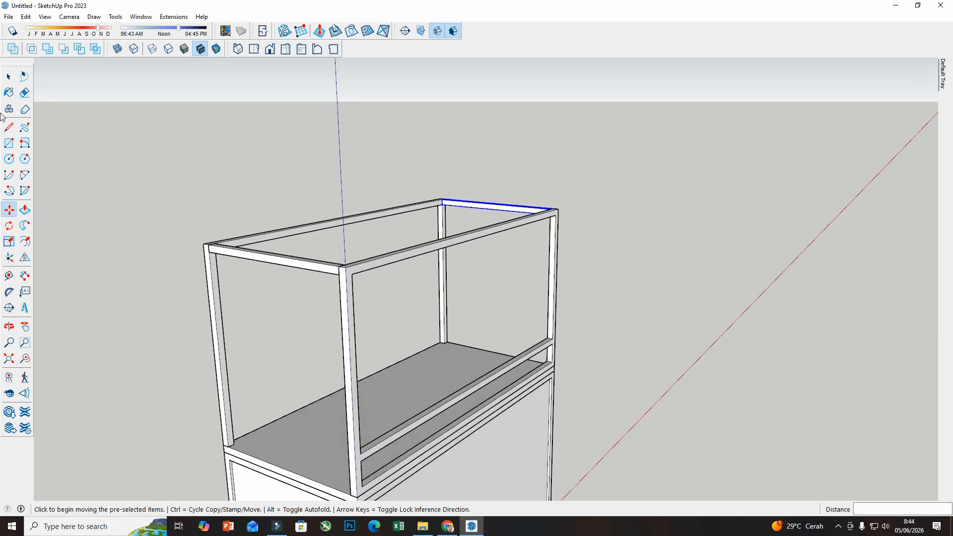
pyautogui.click(10, 76)
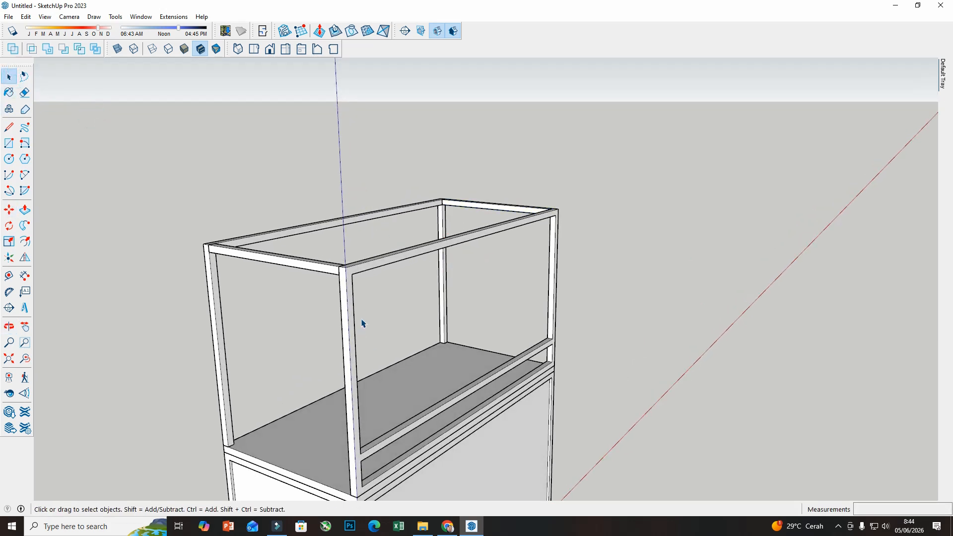
# - Draw a rectangle about 5.7 by 5.7 cm on the inner face of the rear post at crossbar height
pyautogui.scroll(-2, 379, 308)
pyautogui.scroll(3, 344, 399)
pyautogui.moveTo(362, 418); pyautogui.dragTo(421, 365, button='middle')
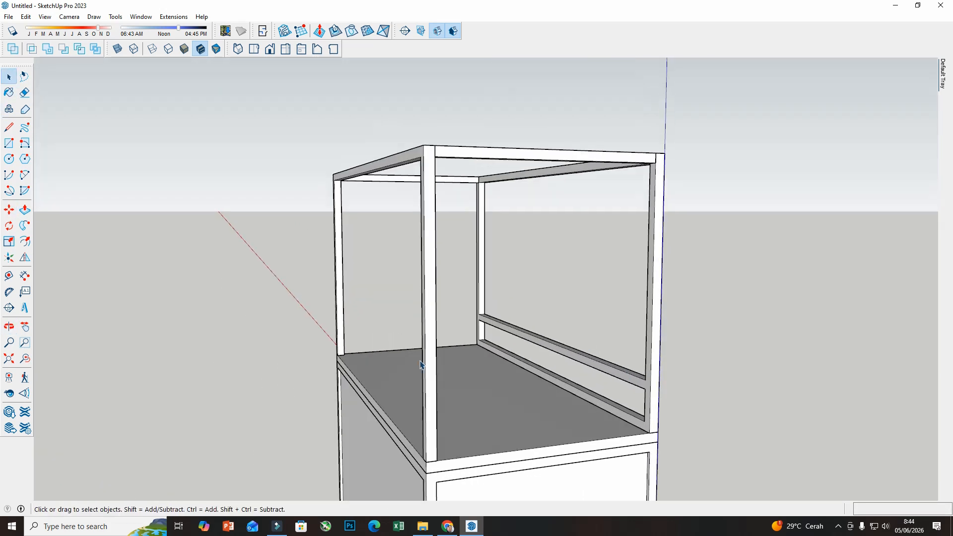
pyautogui.click(9, 143)
pyautogui.scroll(3, 635, 347)
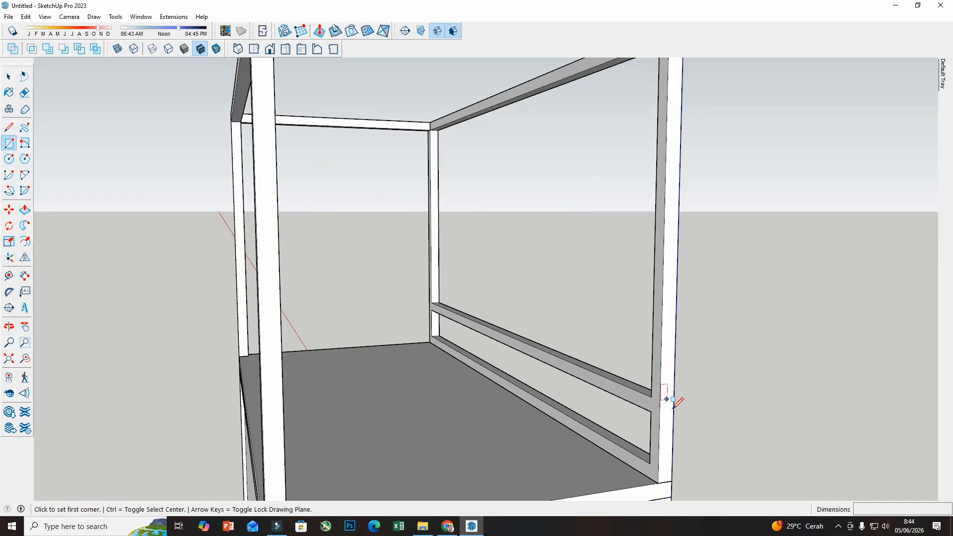
pyautogui.click(651, 396)
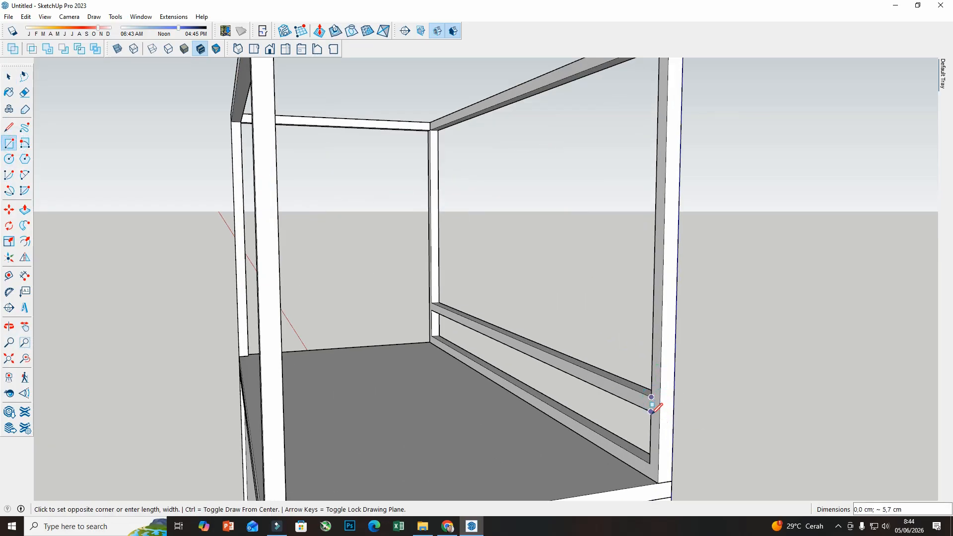
pyautogui.click(659, 414)
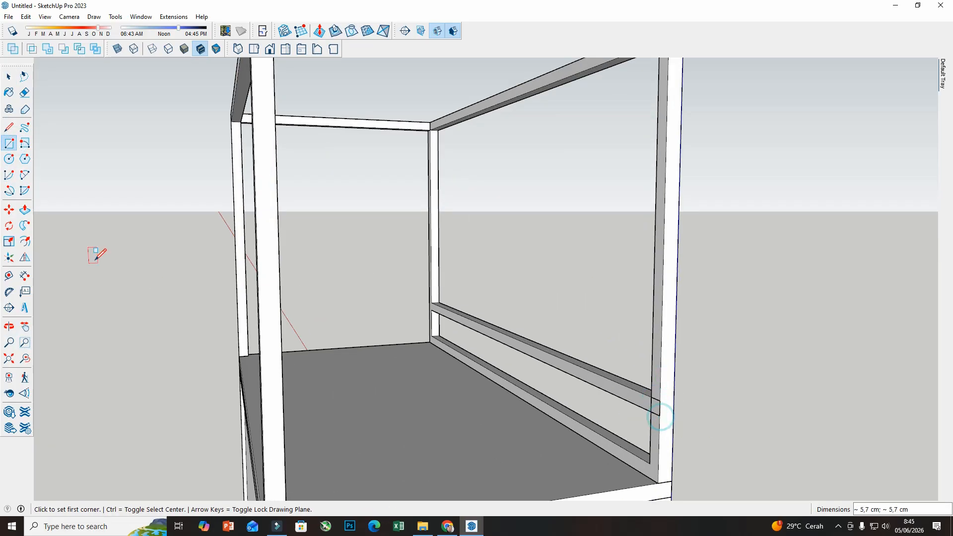
# - Extrude the square at crossbar height 136.3 cm to the opposite post as a side rail
pyautogui.click(26, 210)
pyautogui.click(657, 416)
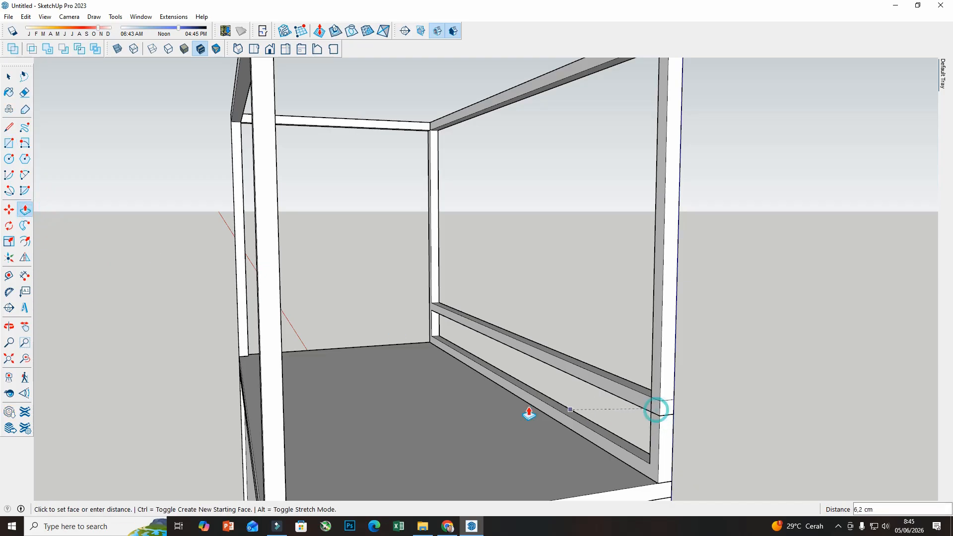
pyautogui.click(283, 389)
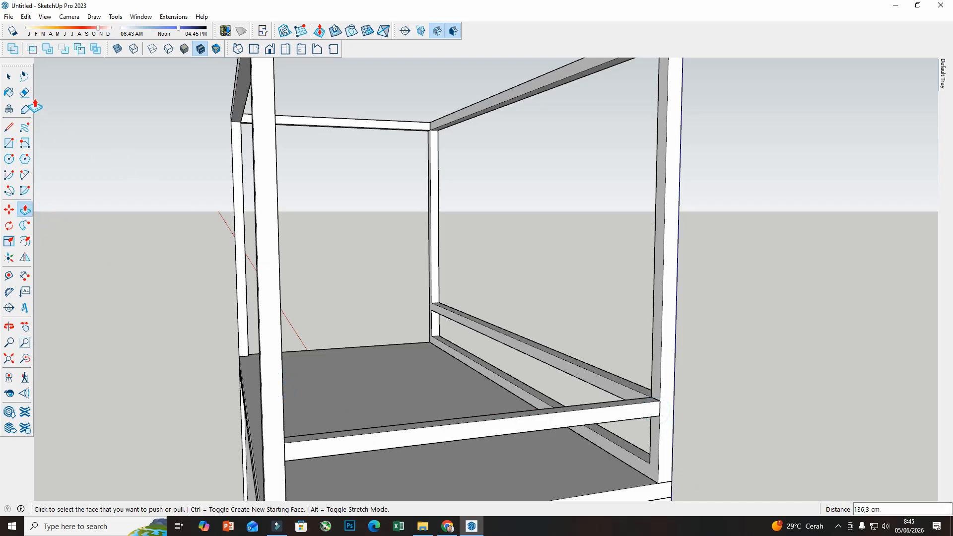
# - Select the whole side rail and make it a group
pyautogui.click(9, 76)
pyautogui.tripleClick(443, 426)
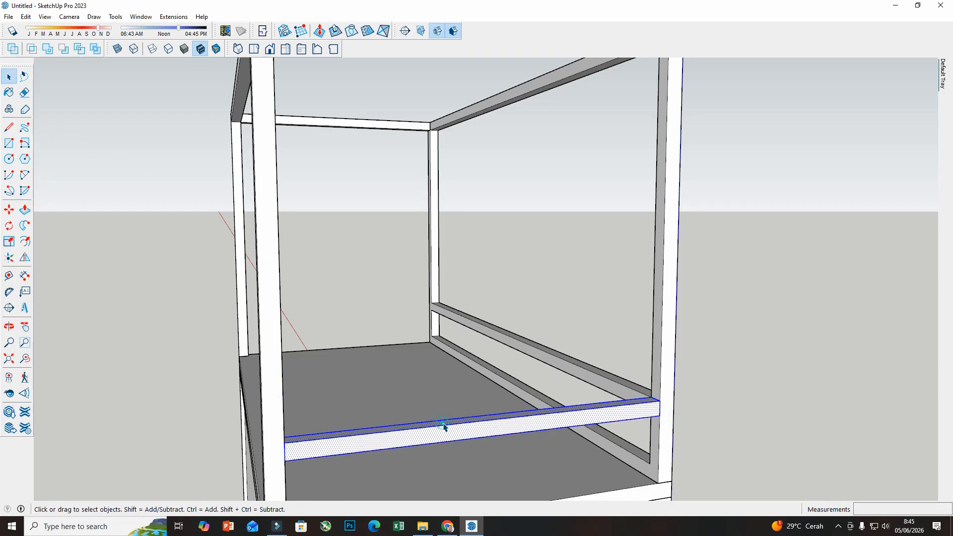
pyautogui.rightClick(444, 426)
pyautogui.click(478, 350)
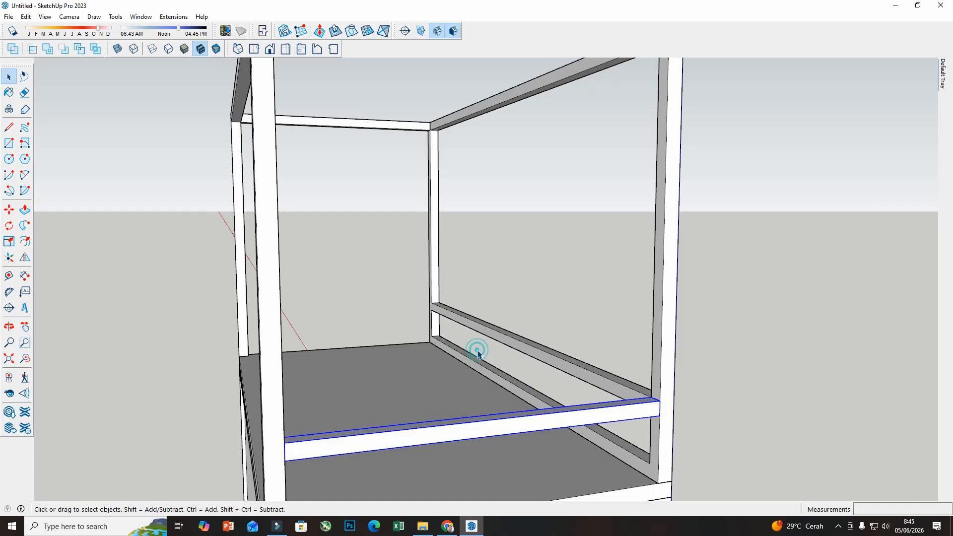
# - Copy the grouped side rail across the frame to the opposite end of the crossbar
pyautogui.scroll(-3, 457, 278)
pyautogui.scroll(3, 479, 421)
pyautogui.moveTo(800, 463); pyautogui.dragTo(601, 416)
pyautogui.press('space')
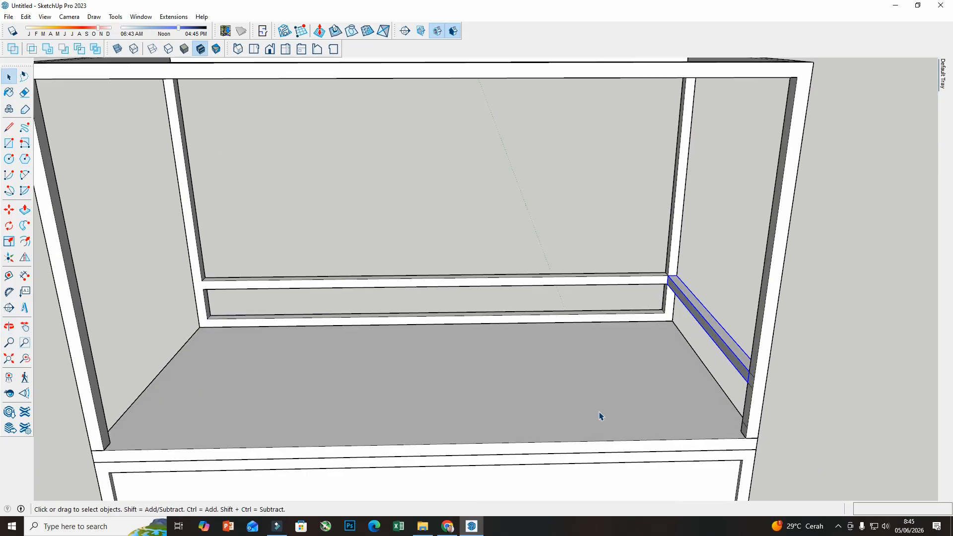
pyautogui.click(8, 212)
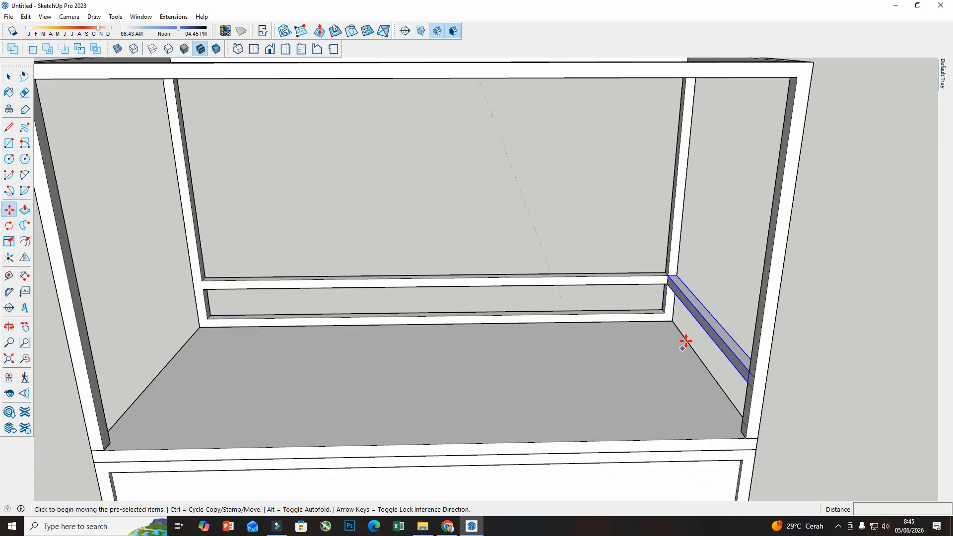
pyautogui.press('ctrl')
pyautogui.click(677, 275)
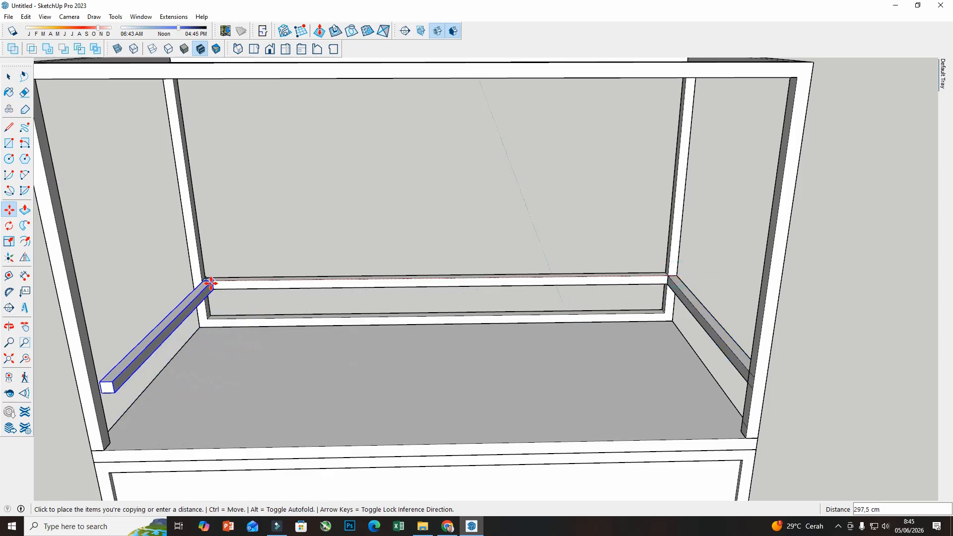
pyautogui.click(206, 282)
pyautogui.scroll(-5, 316, 336)
pyautogui.moveTo(355, 326); pyautogui.dragTo(251, 304, button='middle')
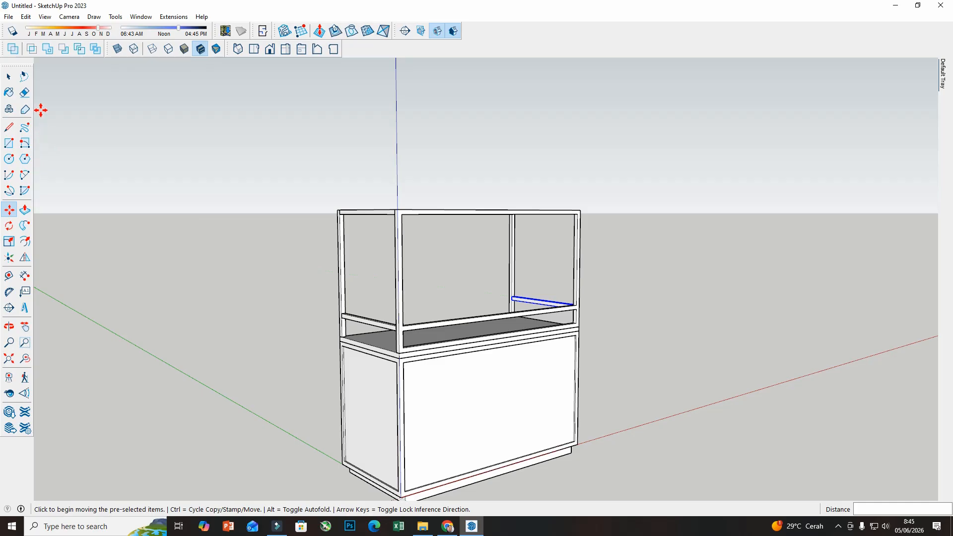
pyautogui.click(9, 76)
pyautogui.click(107, 124)
# - Draw a rectangle about 310.5 by 6.2 cm over the full length of the long top bar on the crossbar side
pyautogui.scroll(-2, 179, 281)
pyautogui.moveTo(231, 313); pyautogui.dragTo(302, 291, button='middle')
pyautogui.scroll(5, 334, 248)
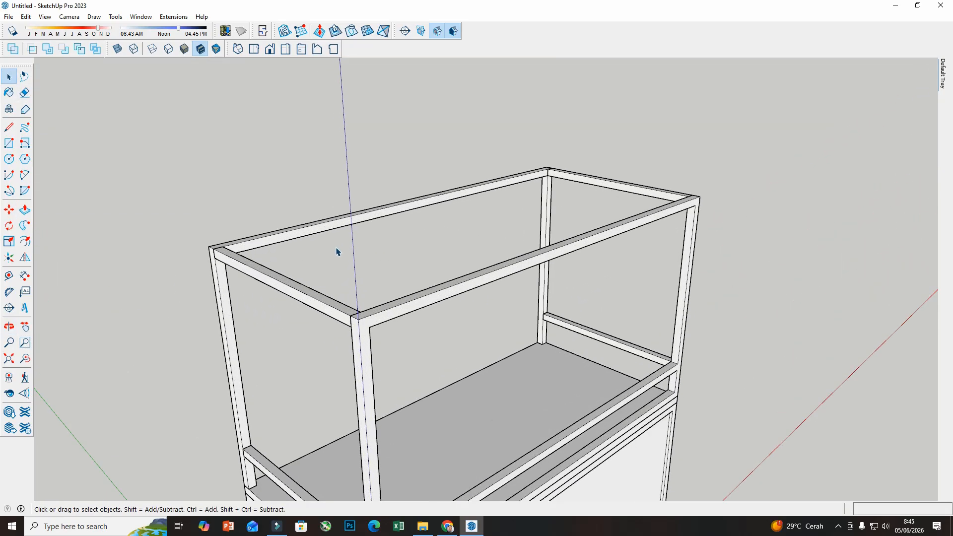
pyautogui.scroll(2, 337, 250)
pyautogui.moveTo(330, 244); pyautogui.dragTo(298, 229, button='middle')
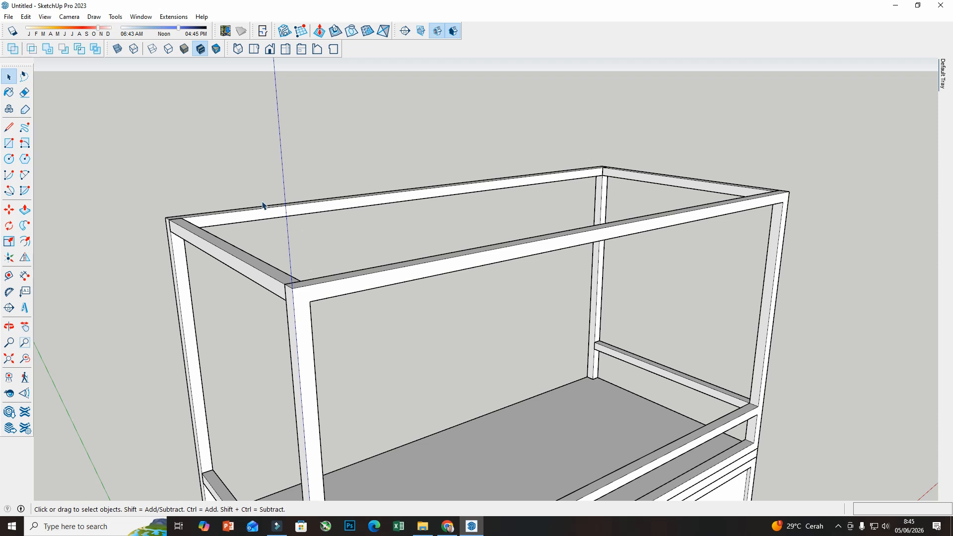
pyautogui.scroll(-2, 254, 217)
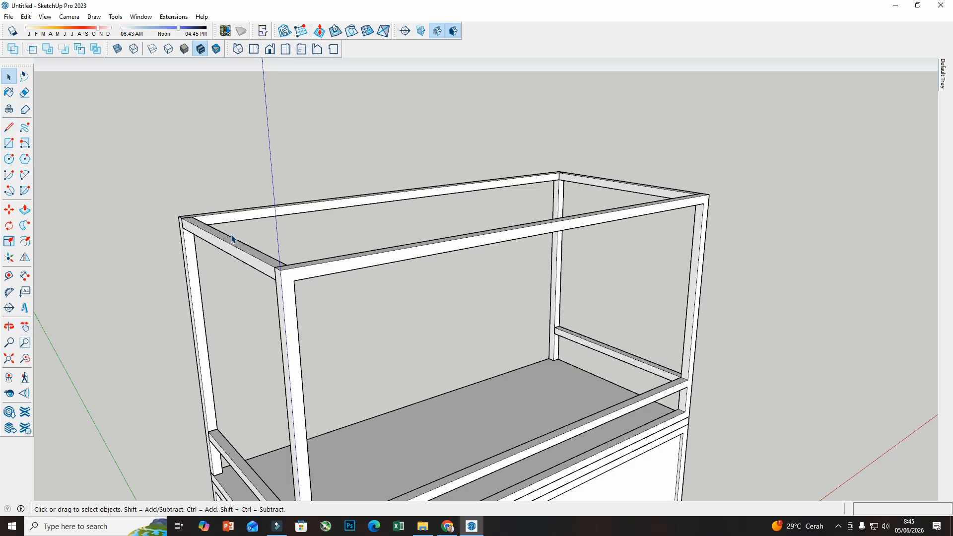
pyautogui.click(9, 143)
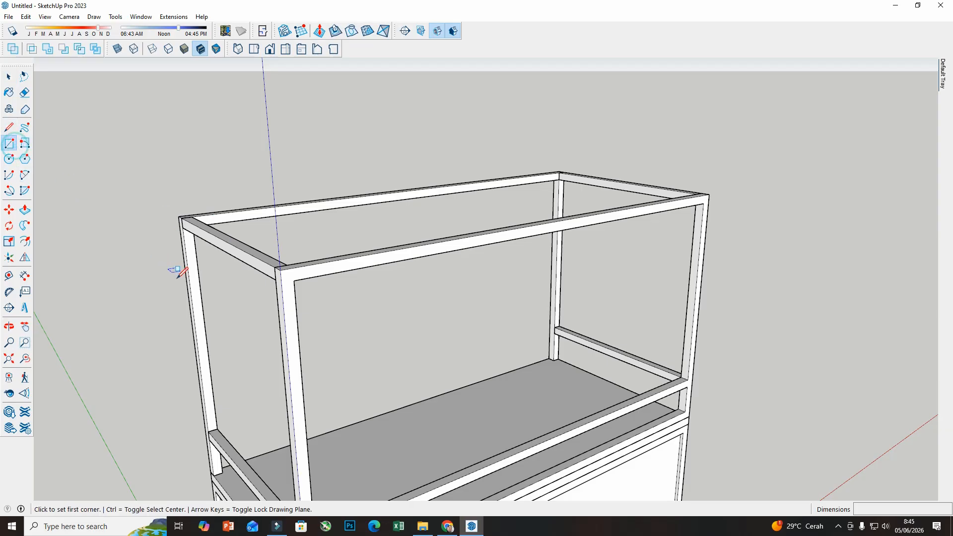
pyautogui.scroll(-2, 191, 276)
pyautogui.scroll(3, 241, 270)
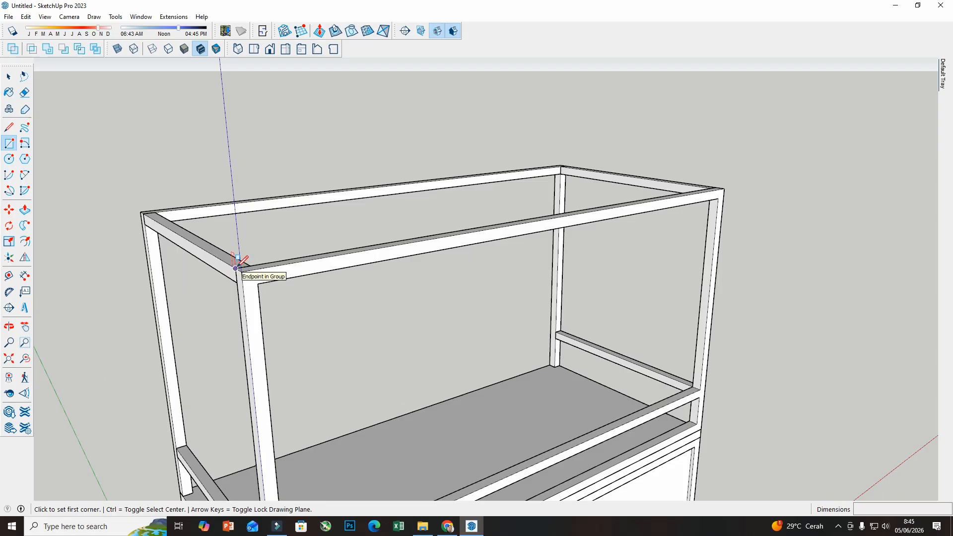
pyautogui.click(235, 268)
pyautogui.moveTo(638, 202); pyautogui.dragTo(720, 219, button='middle')
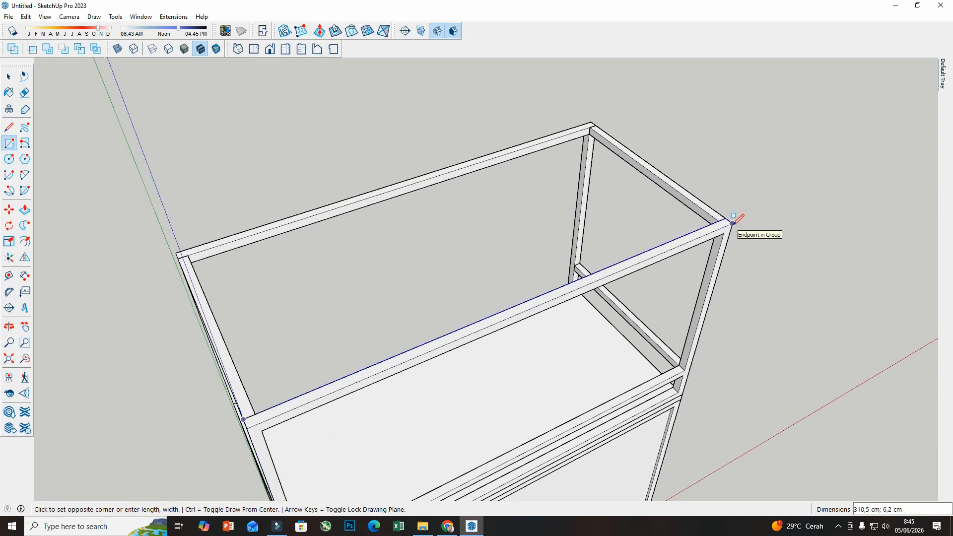
pyautogui.click(733, 223)
# - Extrude the long rectangle upward about 5.2 cm to form a second bar on top of the frame
pyautogui.click(25, 210)
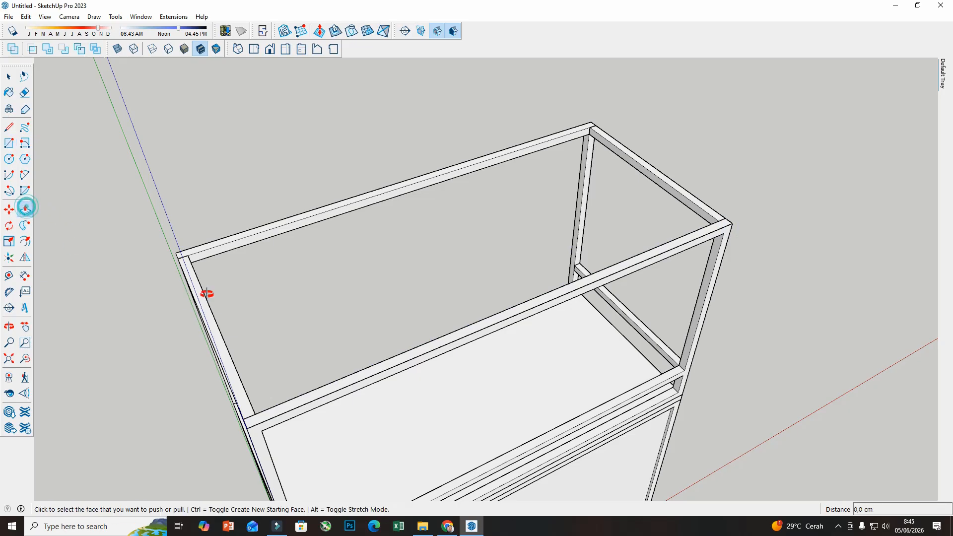
pyautogui.moveTo(207, 291); pyautogui.dragTo(392, 334, button='middle')
pyautogui.click(393, 329)
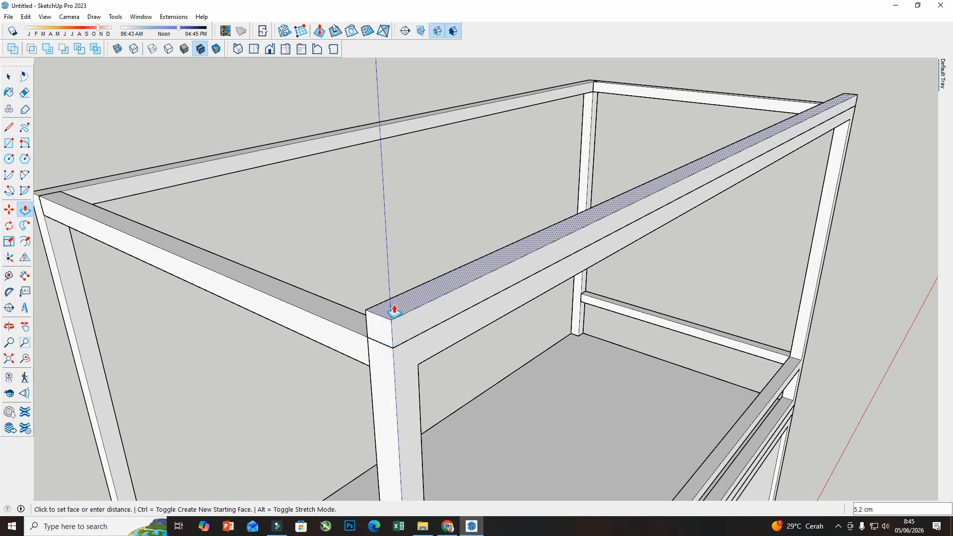
pyautogui.click(395, 311)
# - Select the whole new long bar and make it a group
pyautogui.press('space')
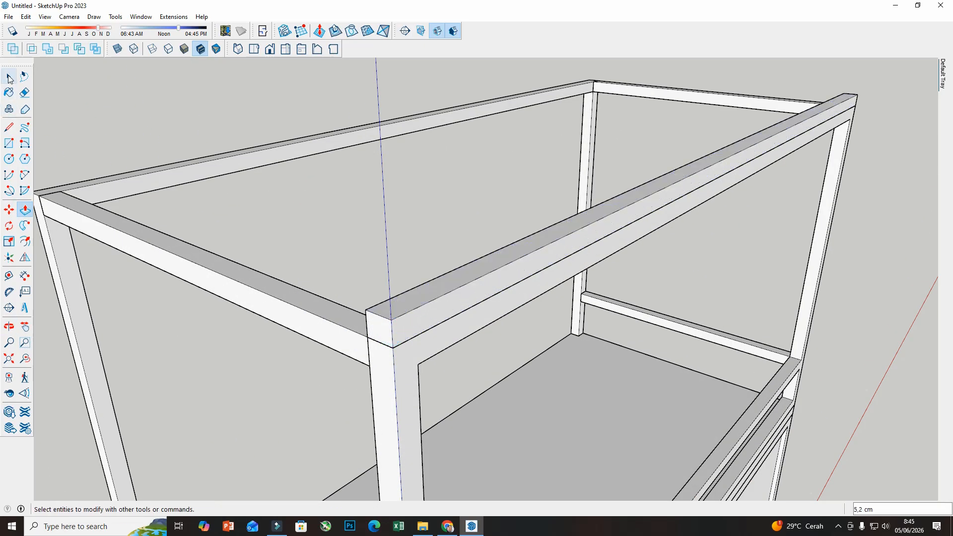
pyautogui.click(396, 332)
pyautogui.tripleClick(397, 331)
pyautogui.rightClick(397, 332)
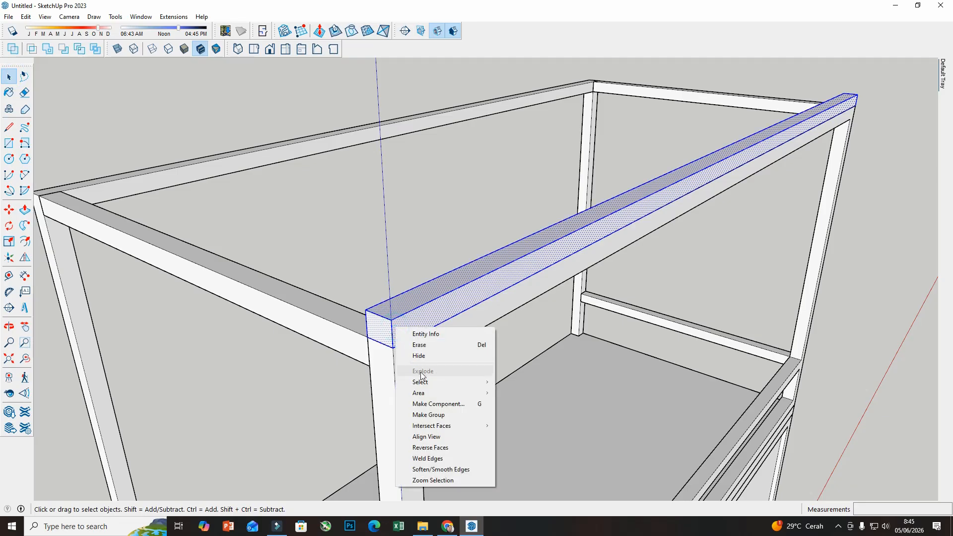
pyautogui.click(428, 415)
# - Copy the grouped upper bar 142.5 cm across onto the opposite long side of the frame
pyautogui.scroll(-4, 449, 327)
pyautogui.click(9, 209)
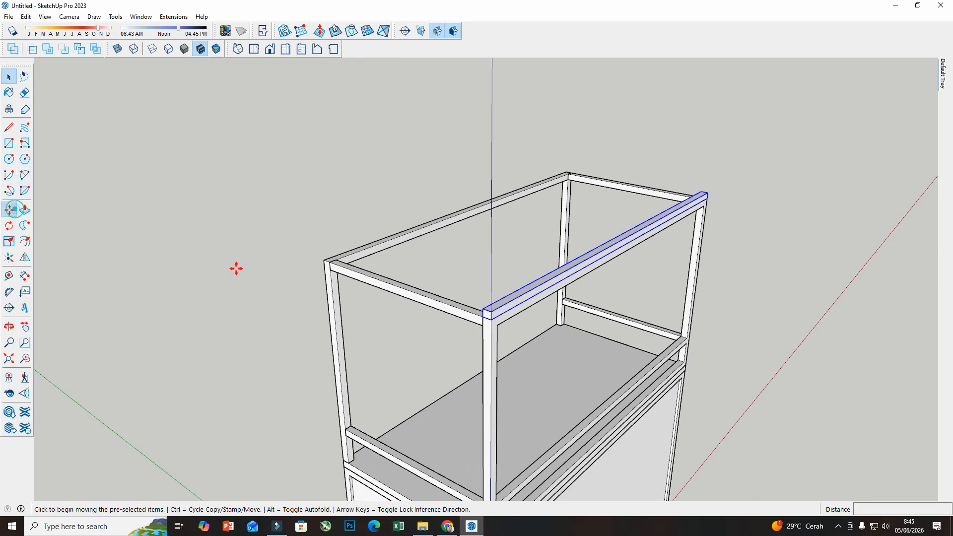
pyautogui.scroll(5, 493, 325)
pyautogui.scroll(-2, 489, 287)
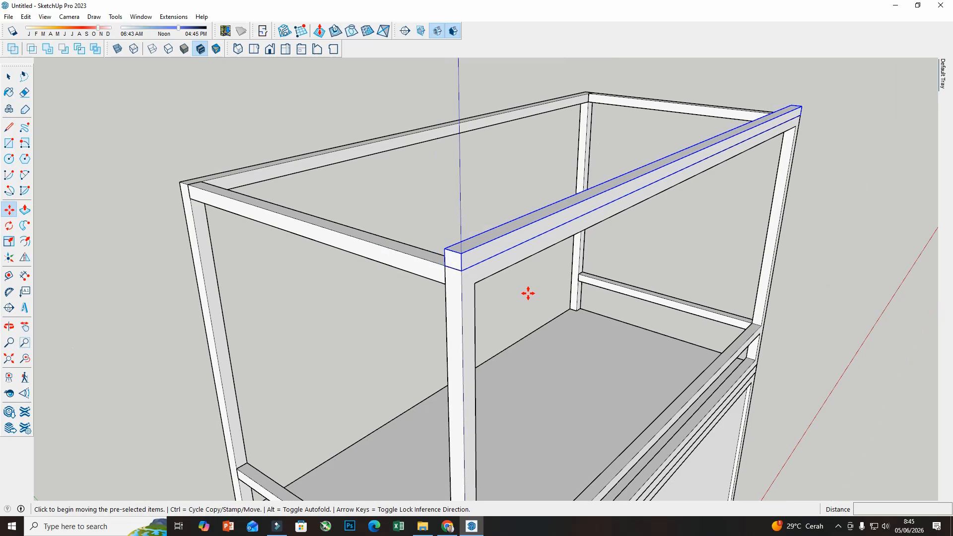
pyautogui.click(461, 271)
pyautogui.press('ctrl')
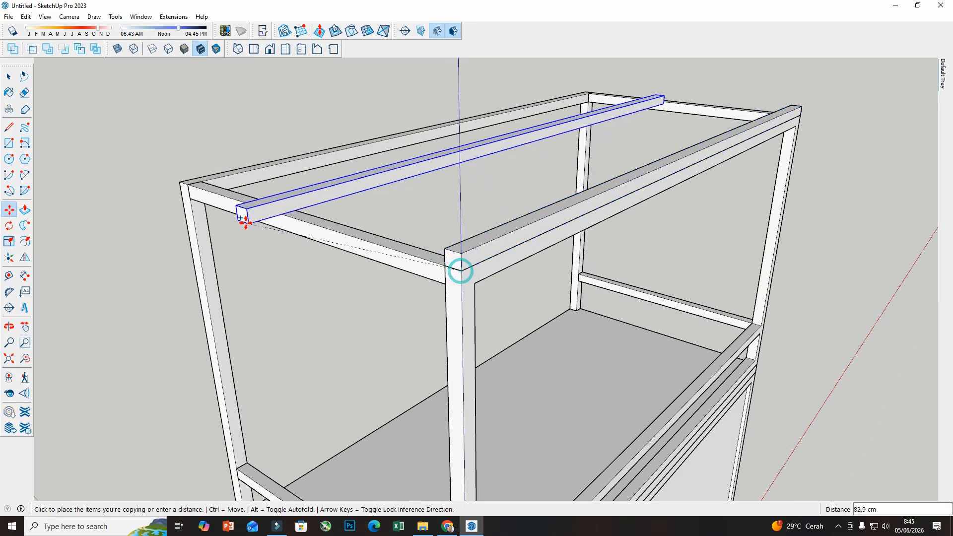
pyautogui.click(189, 188)
# - Draw a rectangle on the inner face at the copied bar's end and extrude it to the opposite long bar
pyautogui.click(9, 143)
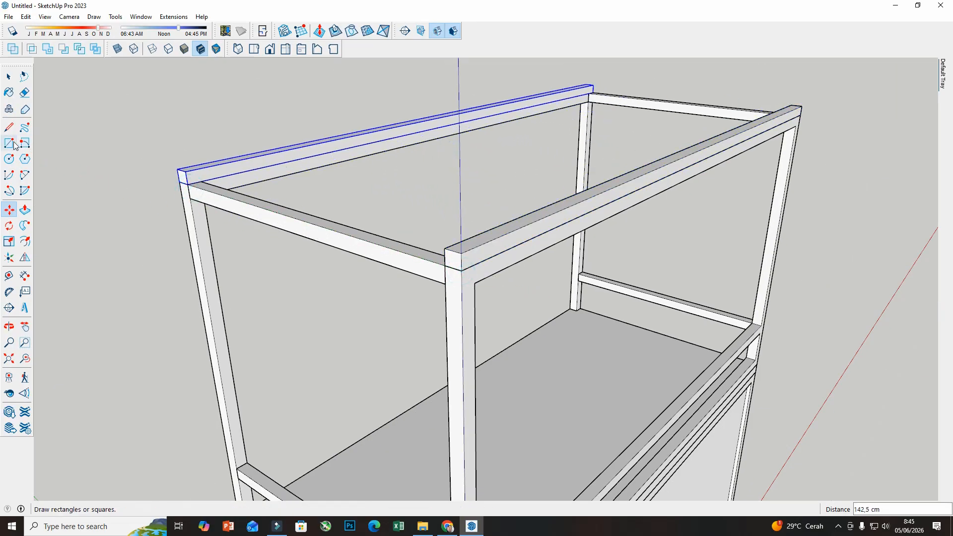
pyautogui.scroll(2, 179, 171)
pyautogui.click(179, 173)
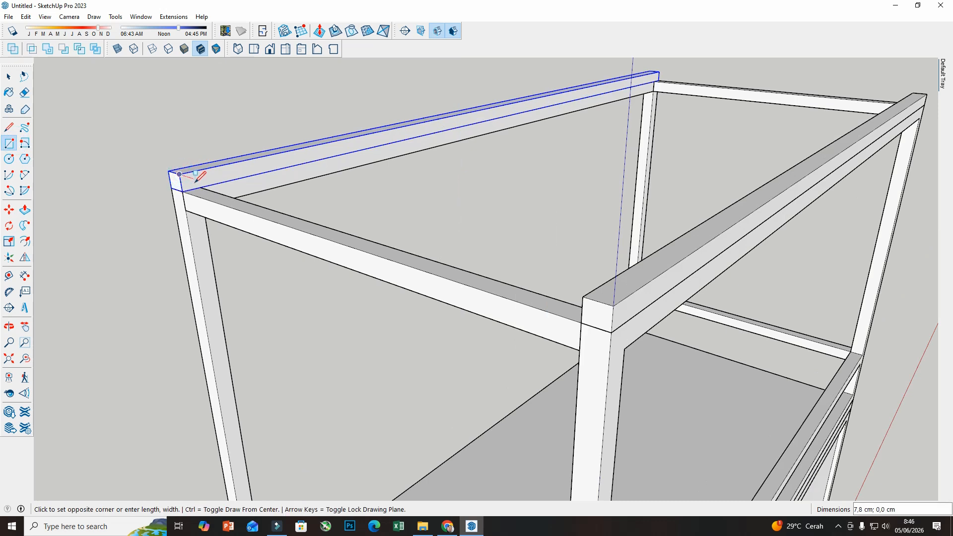
pyautogui.click(200, 187)
pyautogui.click(25, 211)
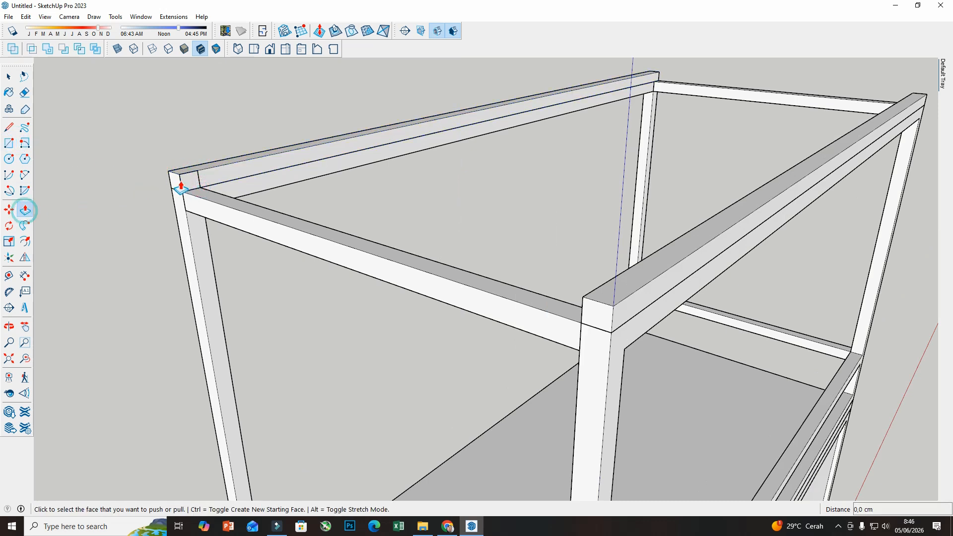
pyautogui.click(185, 189)
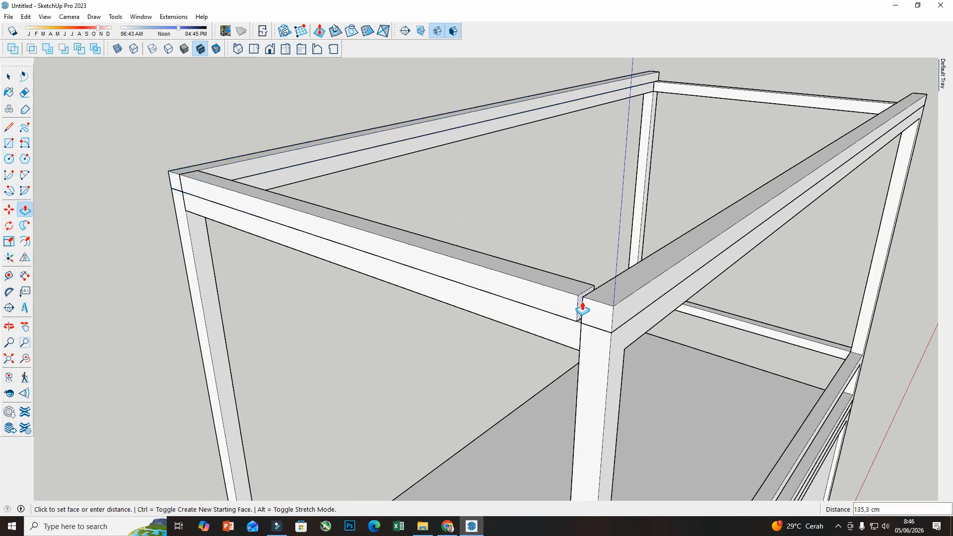
pyautogui.click(584, 300)
# - Select the whole short connecting bar and make it a group
pyautogui.press('space')
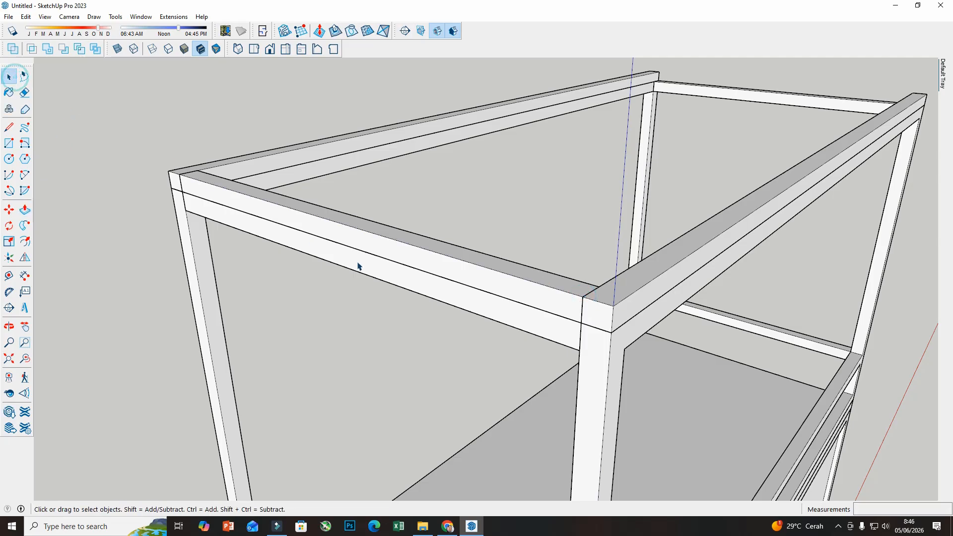
pyautogui.tripleClick(358, 246)
pyautogui.rightClick(358, 242)
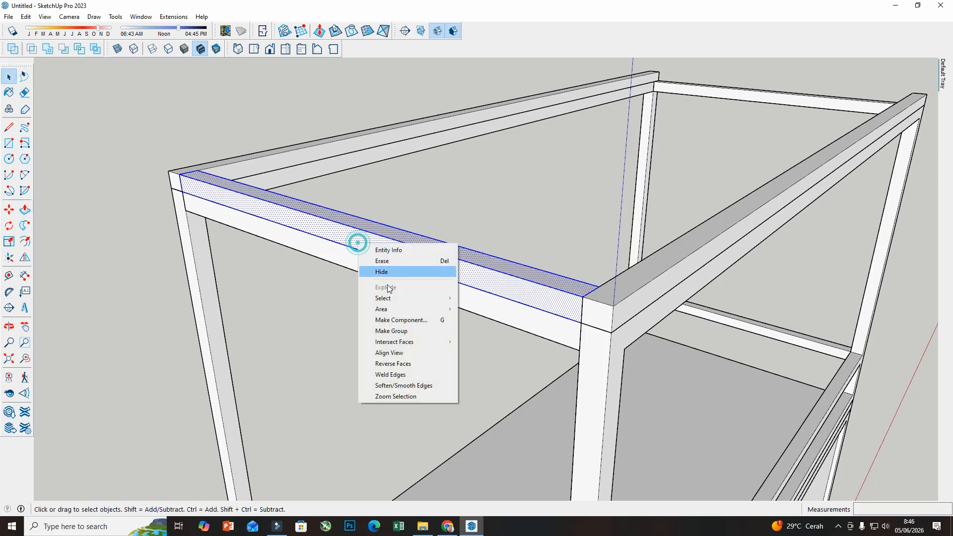
pyautogui.click(396, 332)
# - Copy the short connecting bar about 304.8 cm along the frame to close its other end
pyautogui.click(11, 209)
pyautogui.moveTo(144, 317); pyautogui.dragTo(191, 276, button='middle')
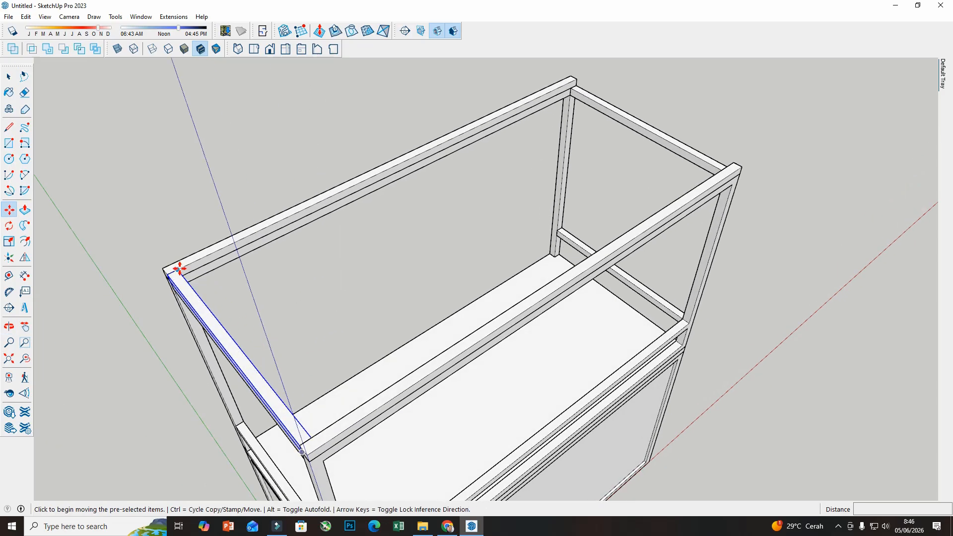
pyautogui.click(179, 268)
pyautogui.press('ctrl')
pyautogui.scroll(-2, 195, 273)
pyautogui.scroll(5, 468, 158)
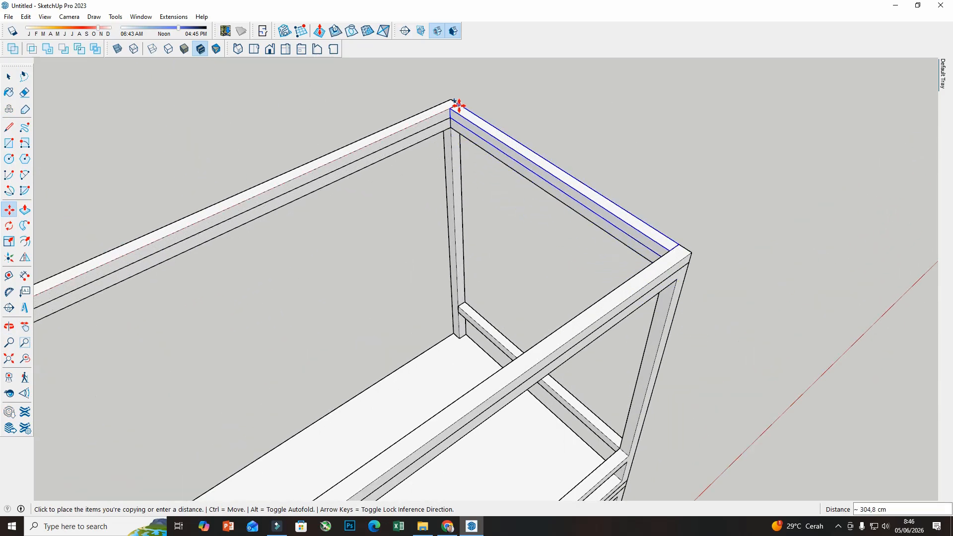
pyautogui.click(458, 105)
pyautogui.scroll(-3, 509, 149)
# - Select the four upper bars together and move them straight up about 34.8 cm above the lower frame
pyautogui.press('space')
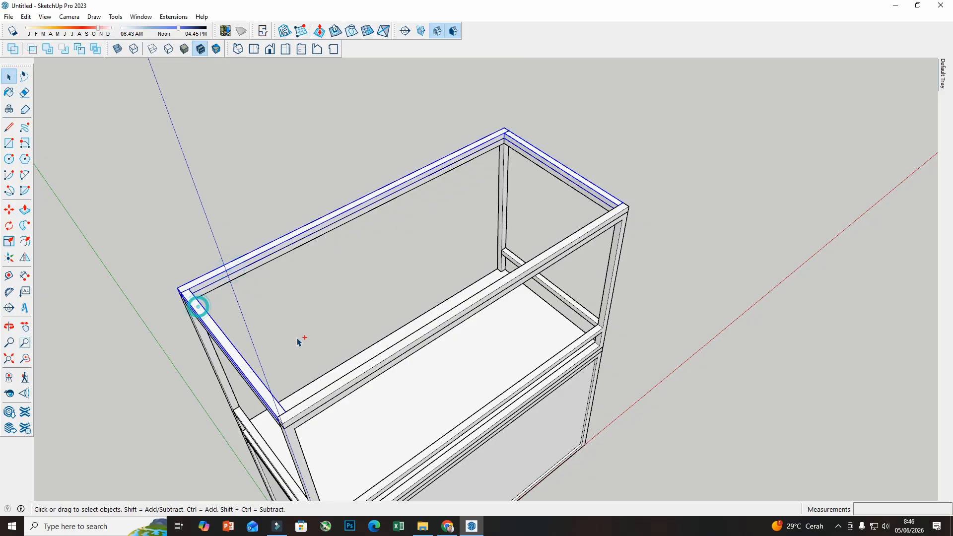
pyautogui.moveTo(340, 391); pyautogui.dragTo(374, 259, button='middle')
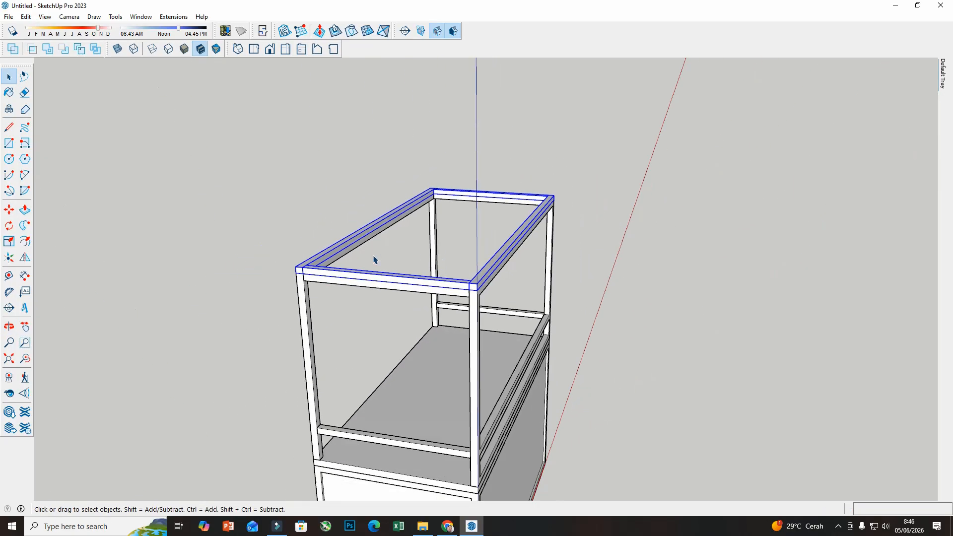
pyautogui.click(8, 211)
pyautogui.scroll(1, 276, 279)
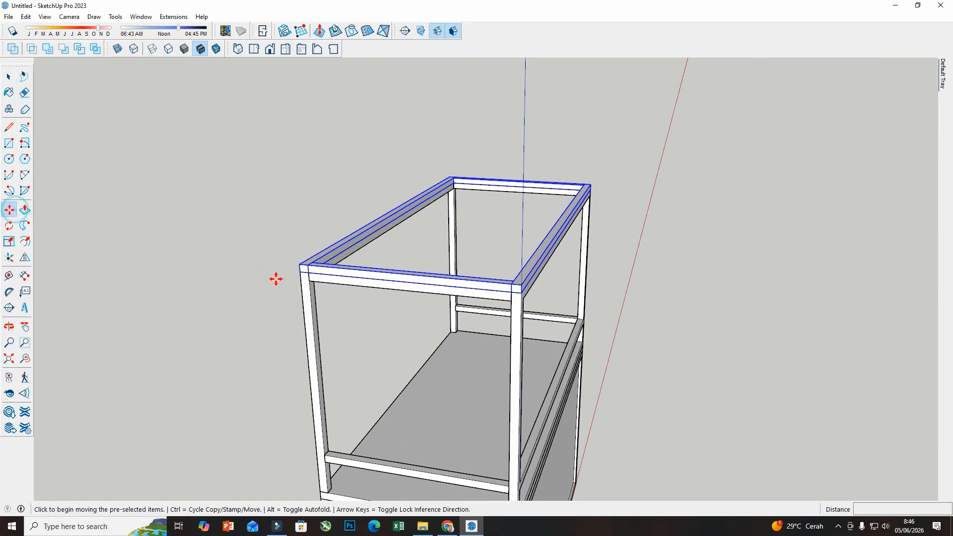
pyautogui.click(299, 265)
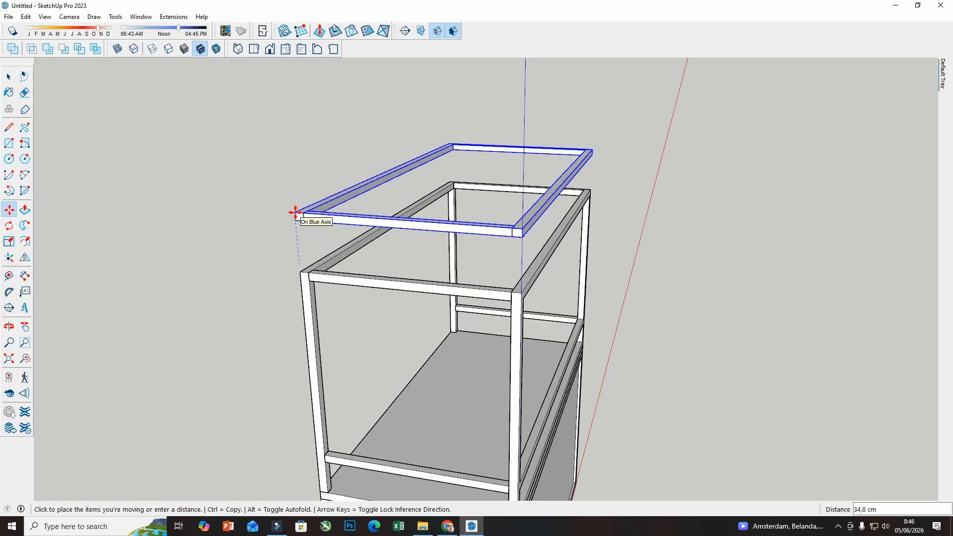
pyautogui.click(294, 214)
# - Raise the detached upper frame slightly further along the vertical axis
pyautogui.moveTo(500, 288); pyautogui.dragTo(305, 264, button='middle')
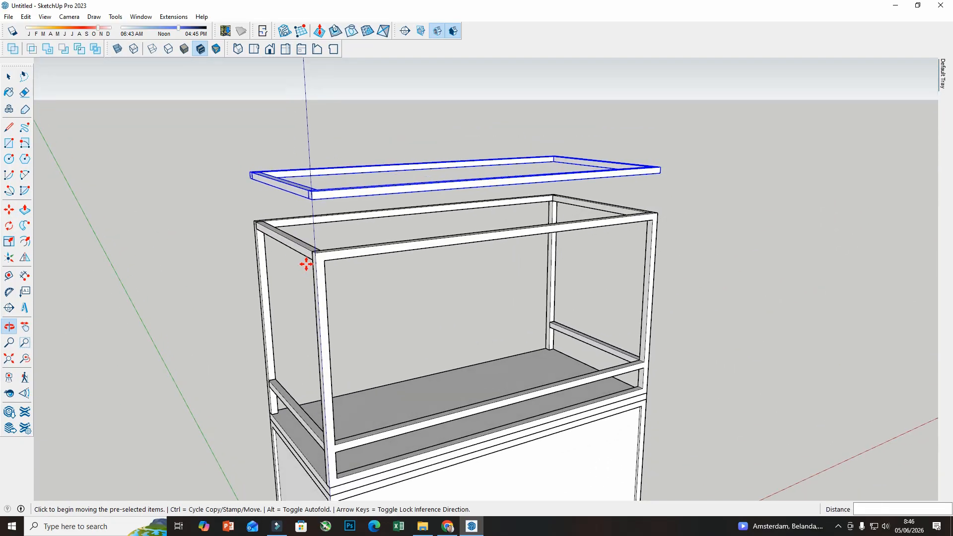
pyautogui.scroll(2, 298, 184)
pyautogui.click(316, 182)
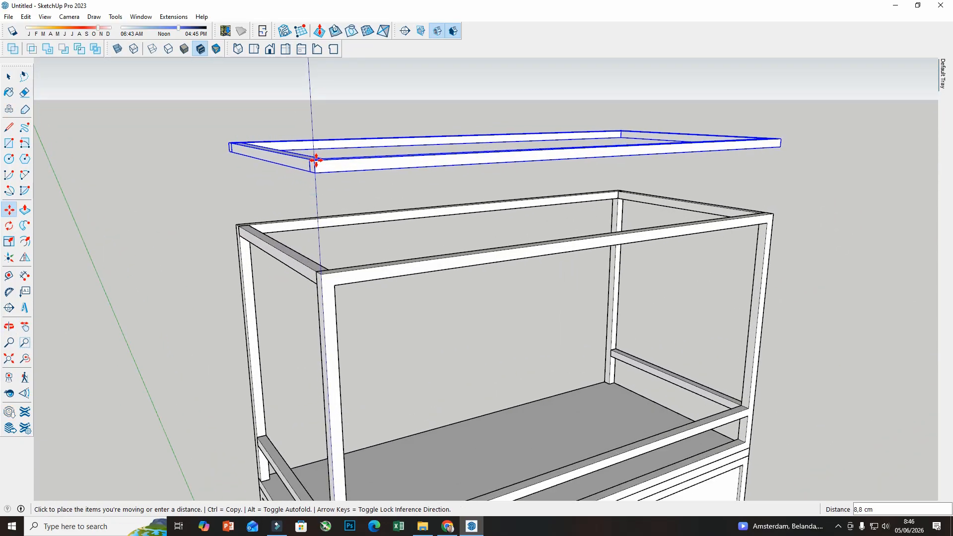
pyautogui.click(314, 155)
# - Draw a rectangle about 5.7 by 6.2 cm on top of the lower frame's front corner, matching the post section
pyautogui.moveTo(302, 227); pyautogui.dragTo(338, 142, button='middle')
pyautogui.scroll(-3, 451, 189)
pyautogui.moveTo(452, 196); pyautogui.dragTo(454, 219, button='middle')
pyautogui.scroll(4, 398, 168)
pyautogui.moveTo(364, 173); pyautogui.dragTo(186, 281, button='middle')
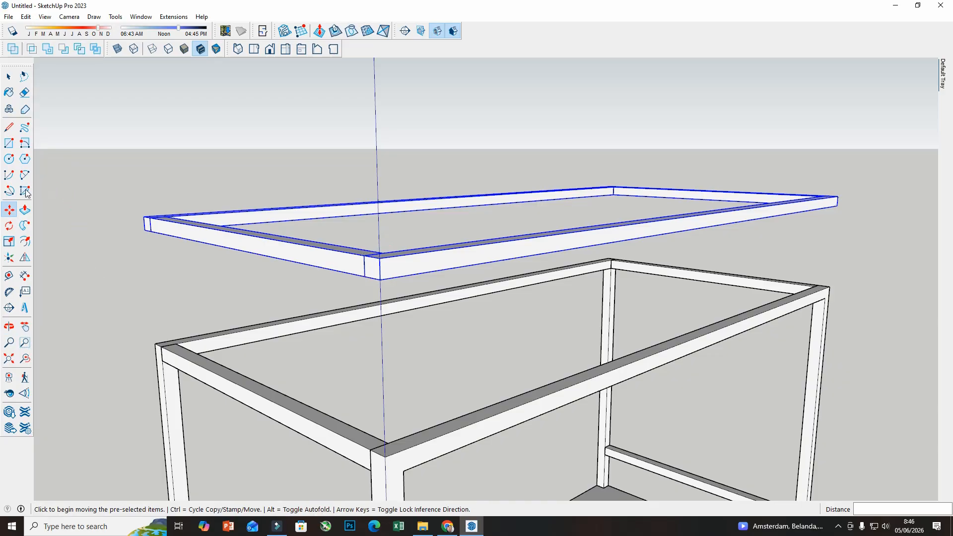
pyautogui.click(9, 143)
pyautogui.scroll(2, 385, 453)
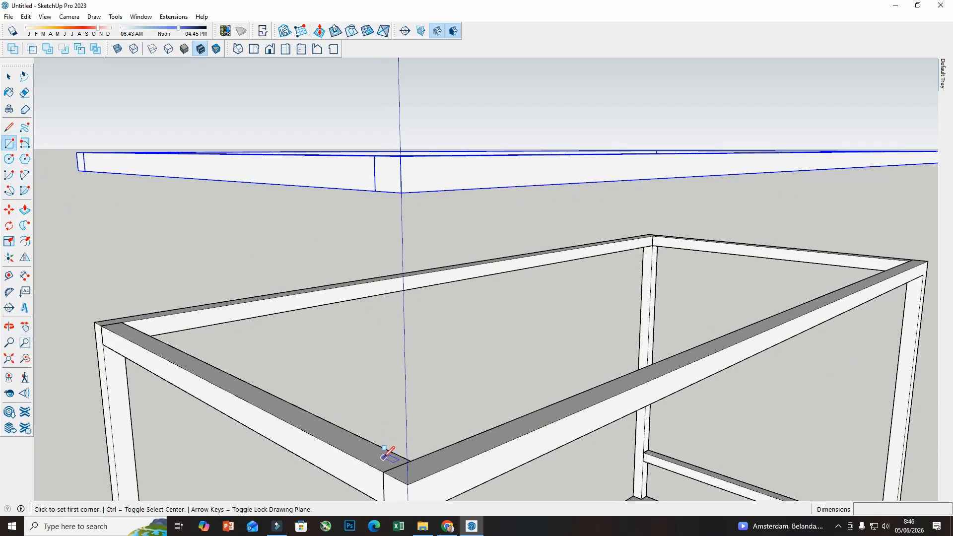
pyautogui.click(410, 461)
pyautogui.click(408, 484)
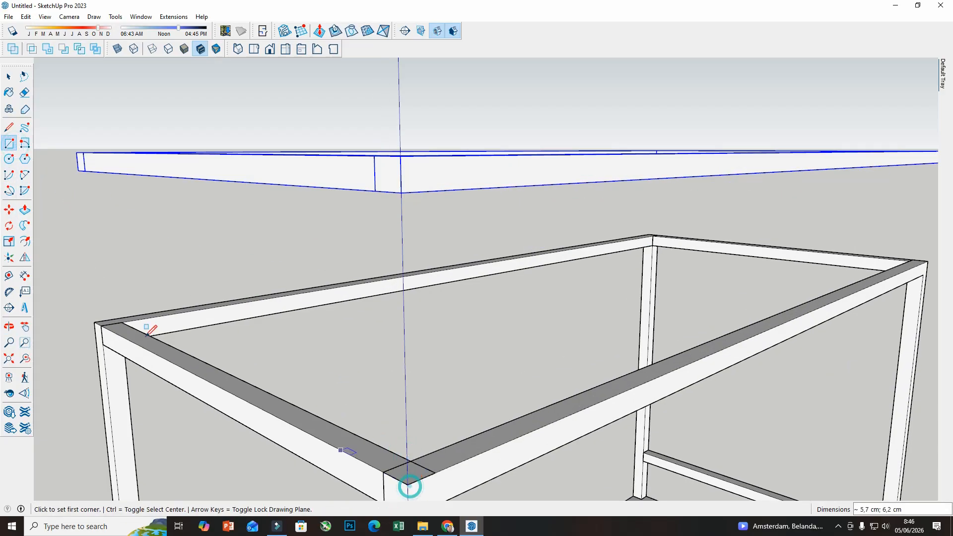
# - Extrude the corner rectangle up about 45.2 cm to the raised frame and make the short post a group
pyautogui.click(25, 209)
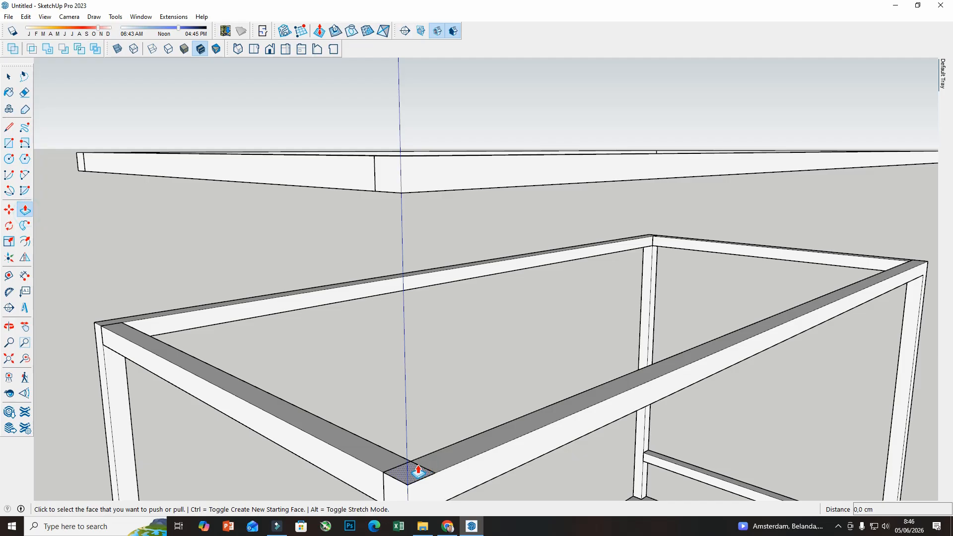
pyautogui.click(418, 472)
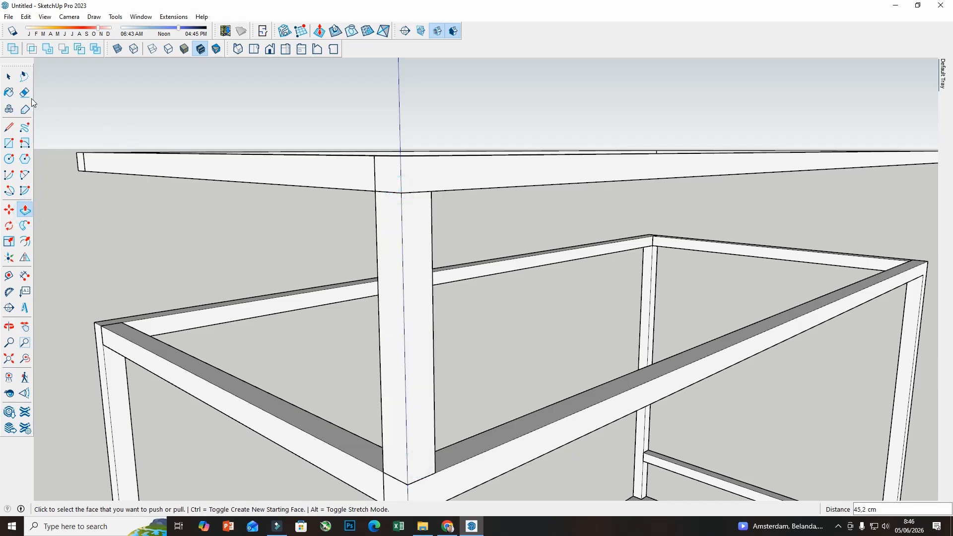
pyautogui.click(8, 76)
pyautogui.scroll(-3, 402, 294)
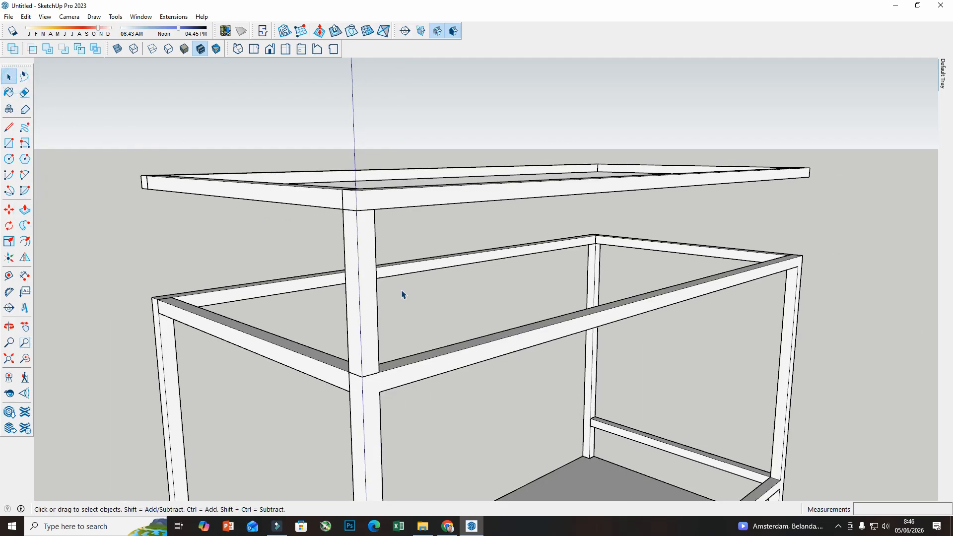
pyautogui.tripleClick(349, 275)
pyautogui.rightClick(346, 271)
pyautogui.click(389, 361)
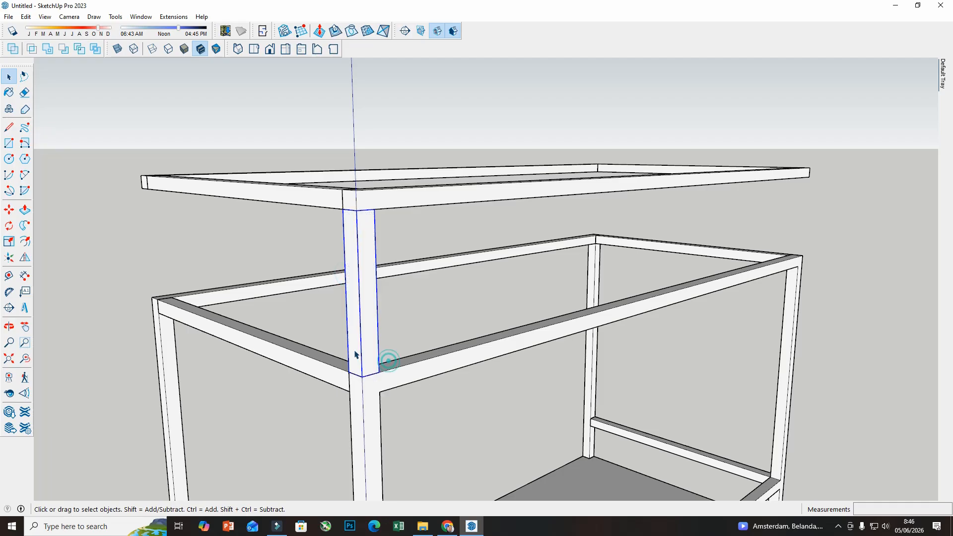
# - Copy the short post about 142.5 cm along the frame's short side to the neighbouring corner
pyautogui.click(10, 211)
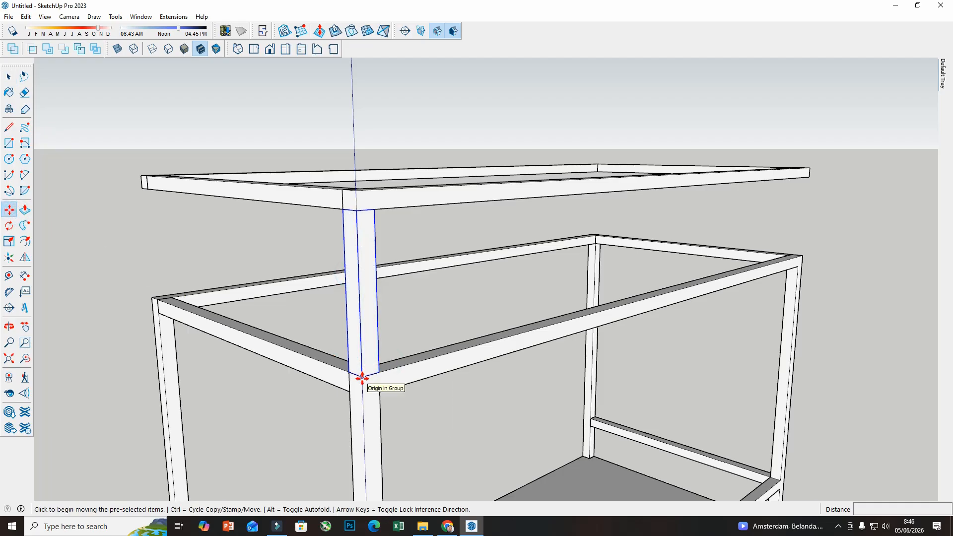
pyautogui.click(362, 378)
pyautogui.click(155, 297)
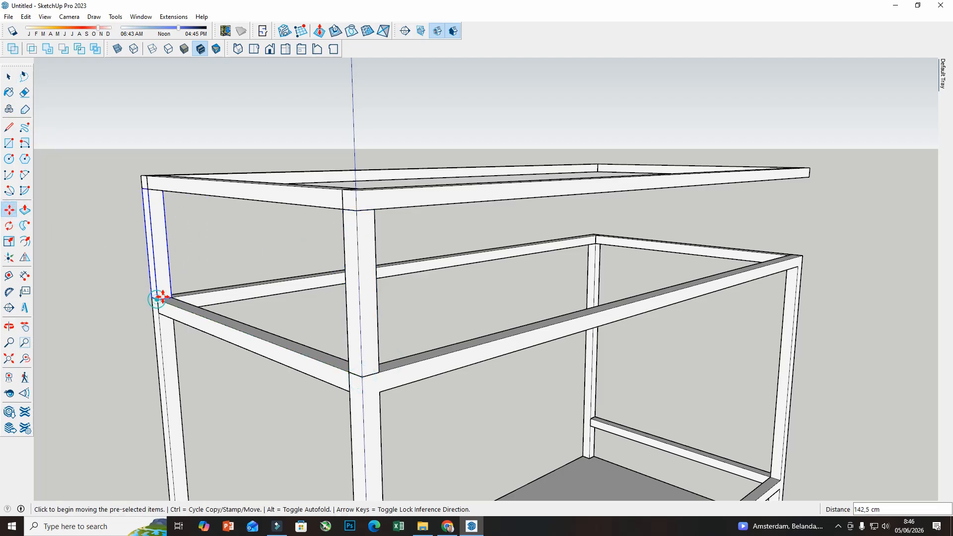
# - Select both short posts and copy them about 304.8 cm along the long side to the other two corners
pyautogui.click(11, 77)
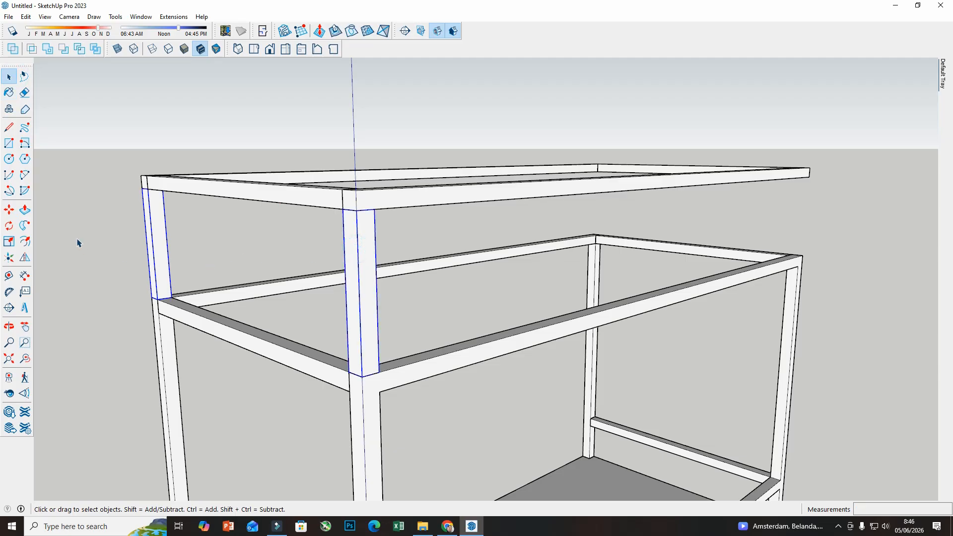
pyautogui.click(13, 213)
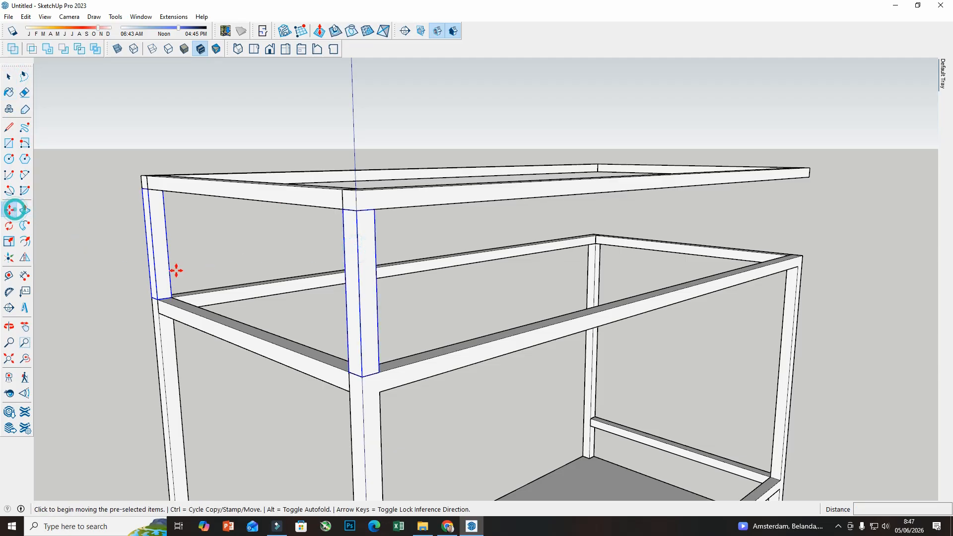
pyautogui.click(377, 370)
pyautogui.press('ctrl')
pyautogui.scroll(3, 794, 258)
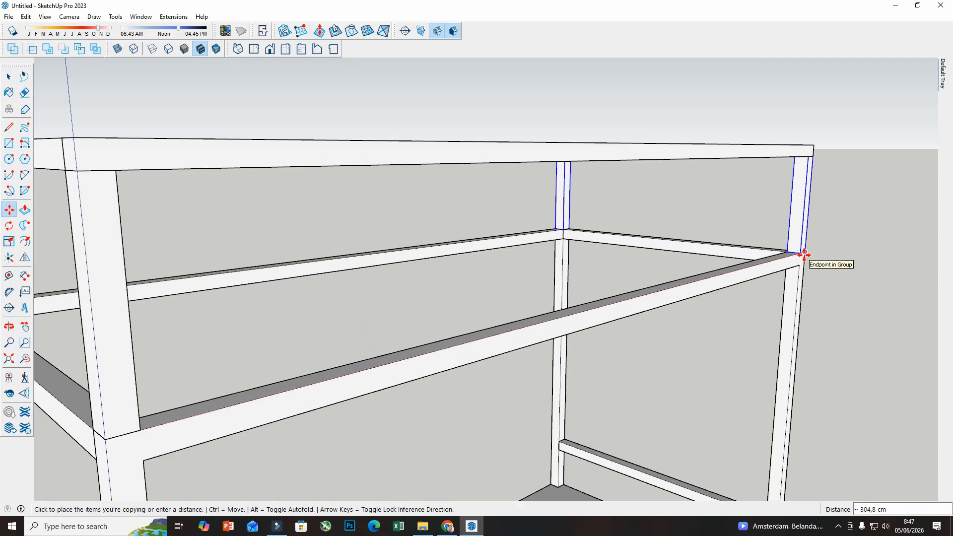
pyautogui.click(804, 254)
pyautogui.scroll(-5, 740, 287)
pyautogui.moveTo(740, 287); pyautogui.dragTo(604, 293, button='middle')
pyautogui.press('m')
pyautogui.scroll(2, 600, 312)
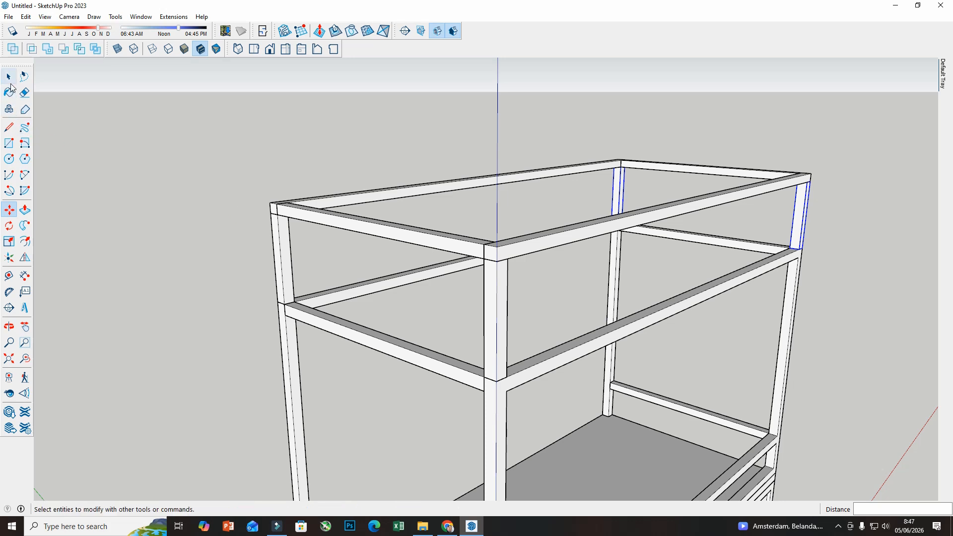
# - Draw a rectangle about 299.1 by 45.2 cm filling the upper long-side opening, centred on the thickness of the short posts
pyautogui.click(9, 127)
pyautogui.moveTo(372, 272); pyautogui.dragTo(266, 157, button='middle')
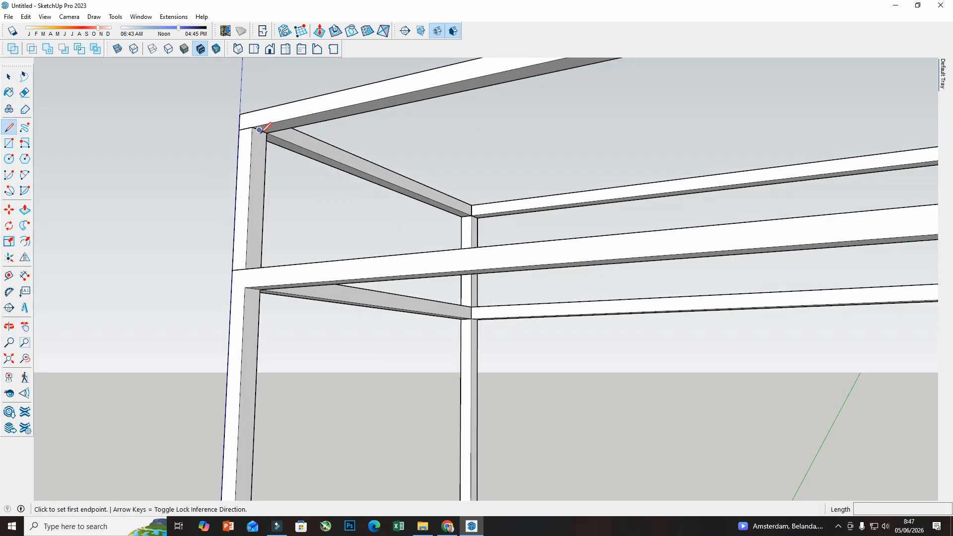
pyautogui.click(7, 144)
pyautogui.scroll(2, 253, 130)
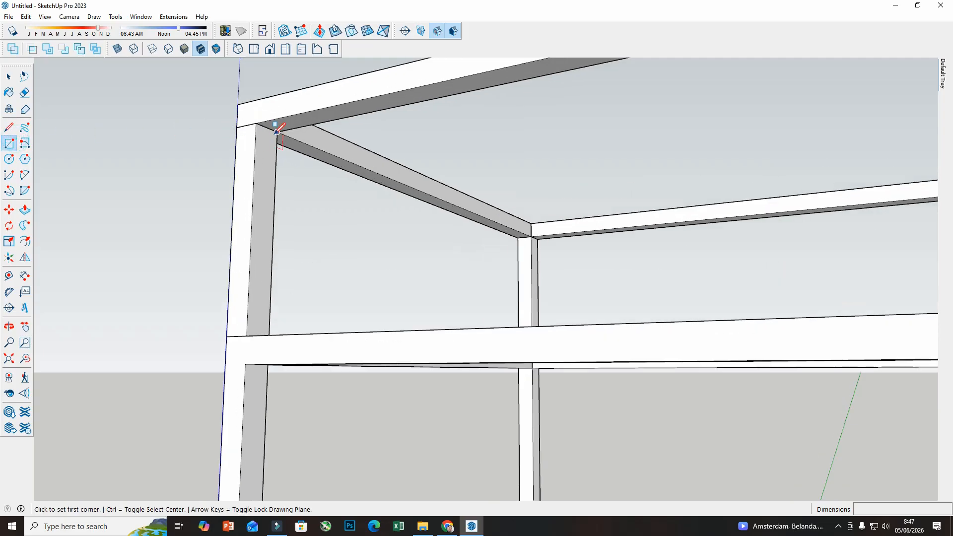
pyautogui.click(268, 128)
pyautogui.scroll(-6, 233, 163)
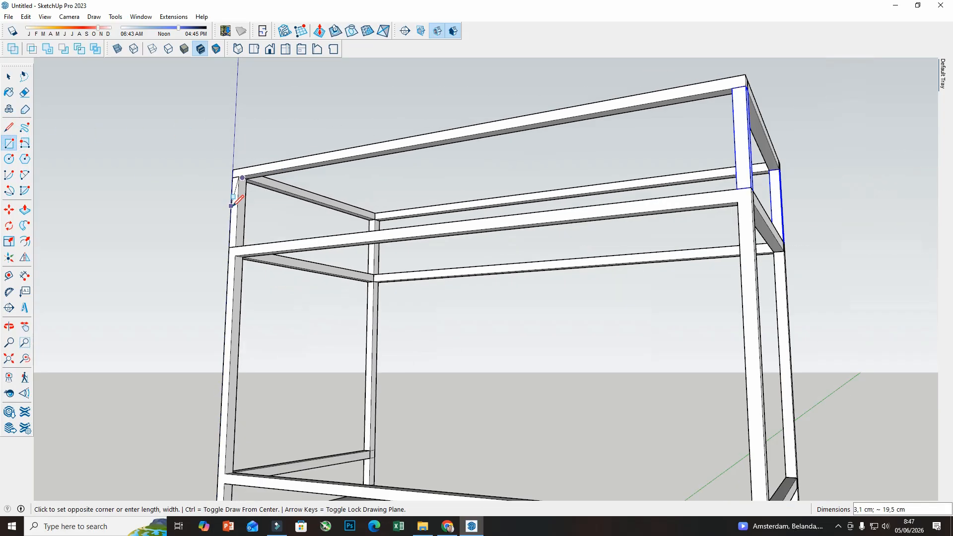
pyautogui.moveTo(298, 248); pyautogui.dragTo(524, 326, button='middle')
pyautogui.scroll(5, 649, 251)
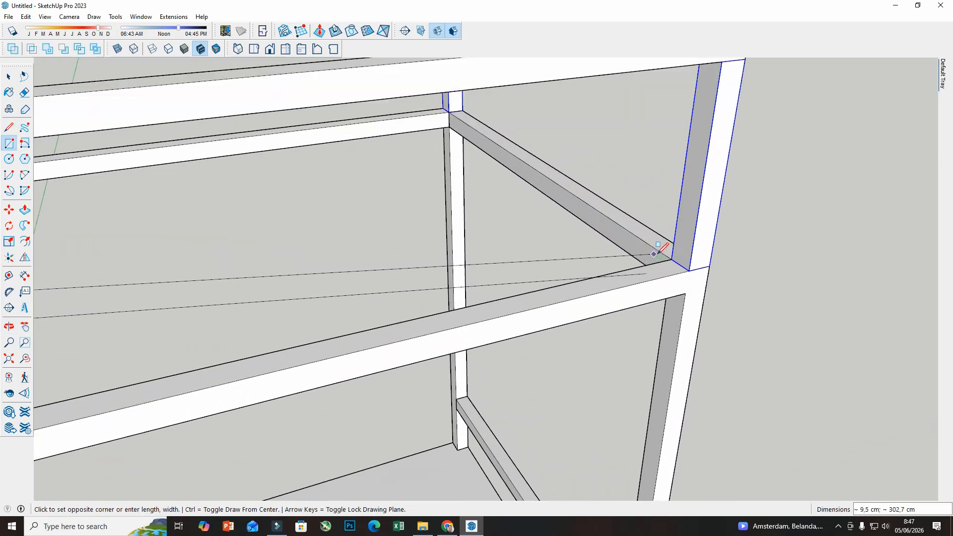
pyautogui.click(681, 266)
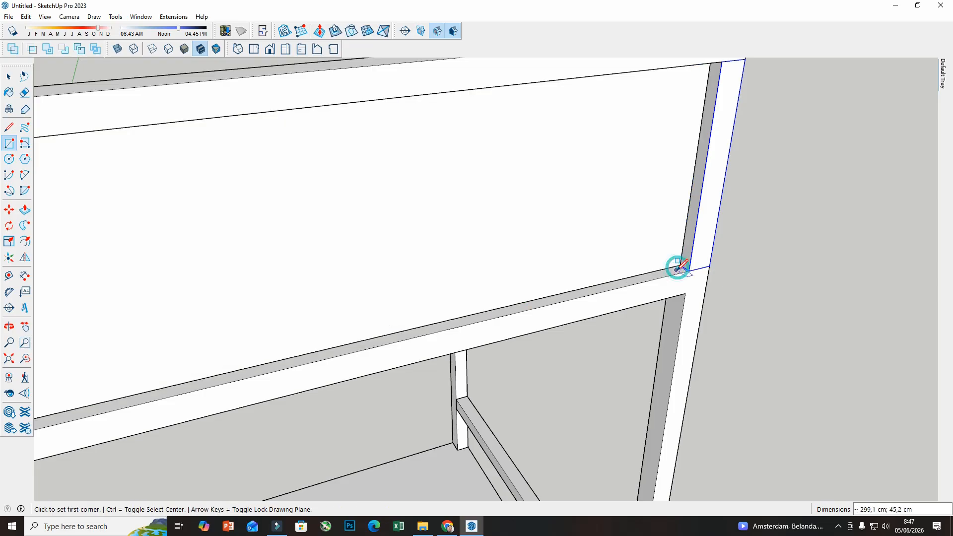
# - Make the upper long-side panel face and its edges a group
pyautogui.moveTo(656, 262); pyautogui.dragTo(149, 261, button='middle')
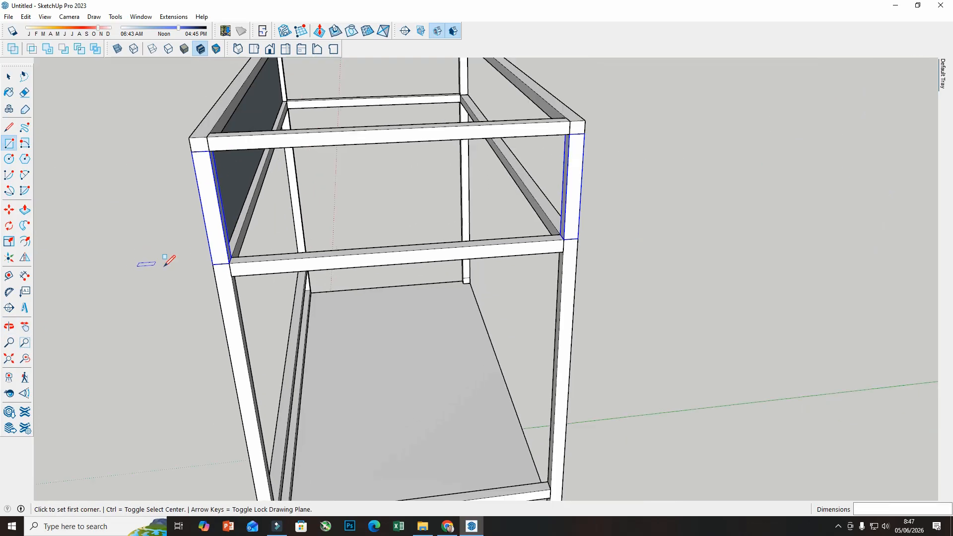
pyautogui.scroll(-2, 159, 181)
pyautogui.click(9, 76)
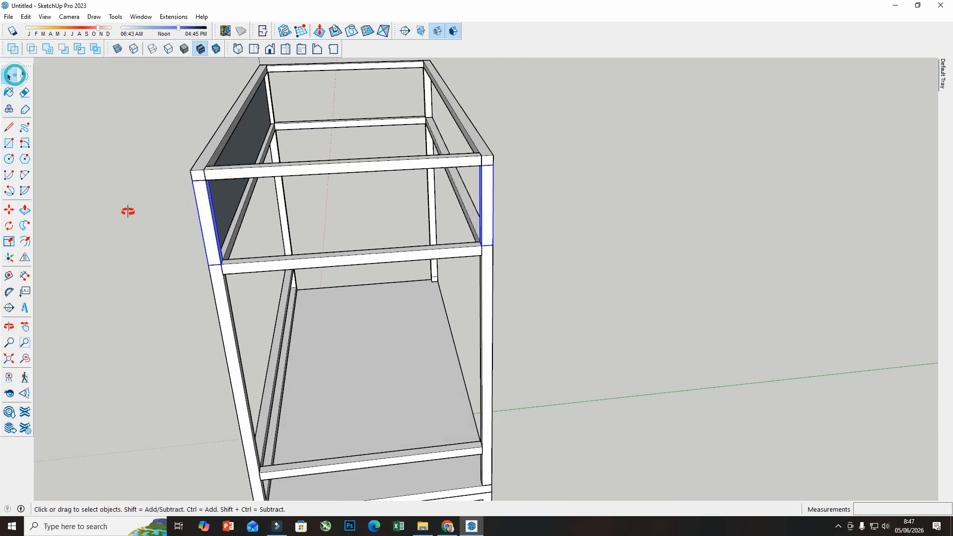
pyautogui.moveTo(128, 213); pyautogui.dragTo(361, 240, button='middle')
pyautogui.scroll(5, 362, 240)
pyautogui.click(361, 243)
pyautogui.rightClick(361, 242)
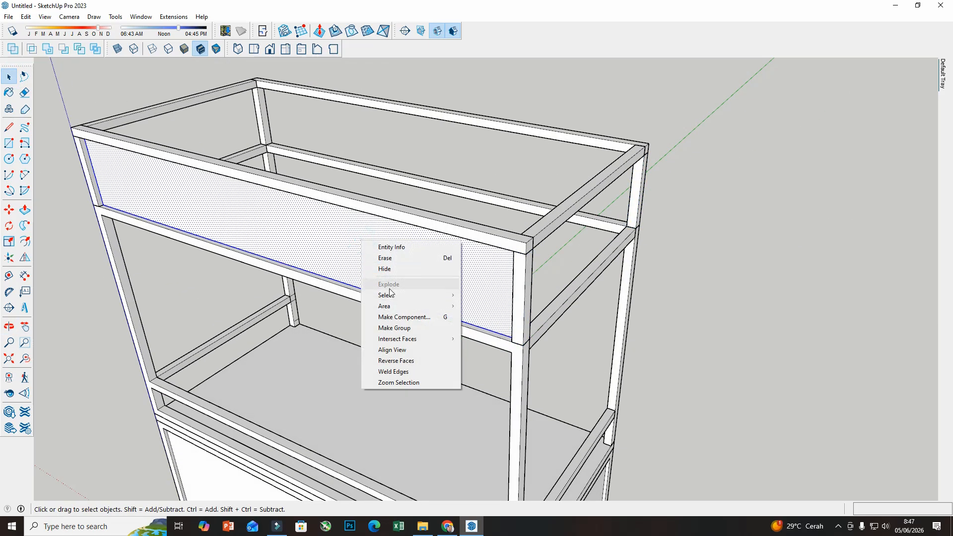
pyautogui.click(398, 329)
# - Copy the long panel about 142.5 cm across the frame to the opposite long side
pyautogui.click(8, 207)
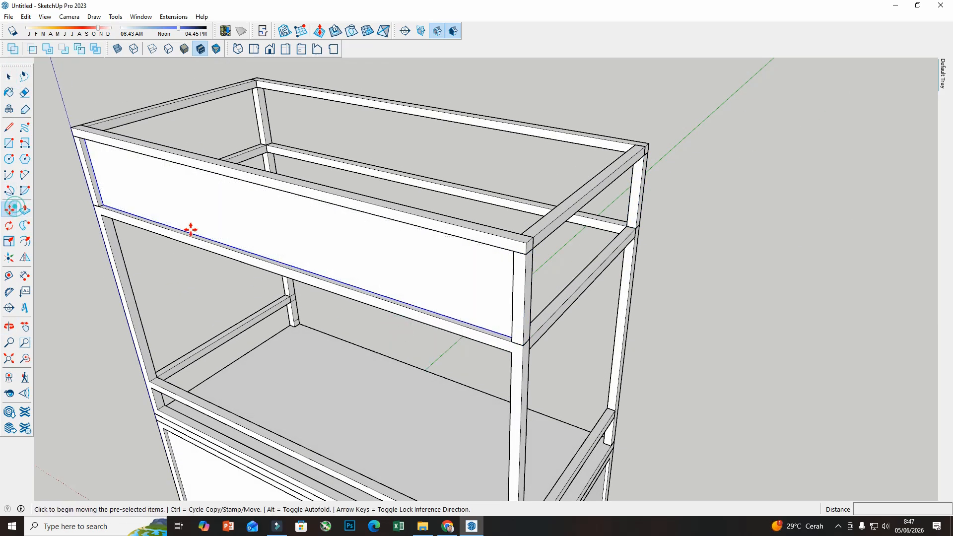
pyautogui.moveTo(189, 227); pyautogui.dragTo(300, 250, button='middle')
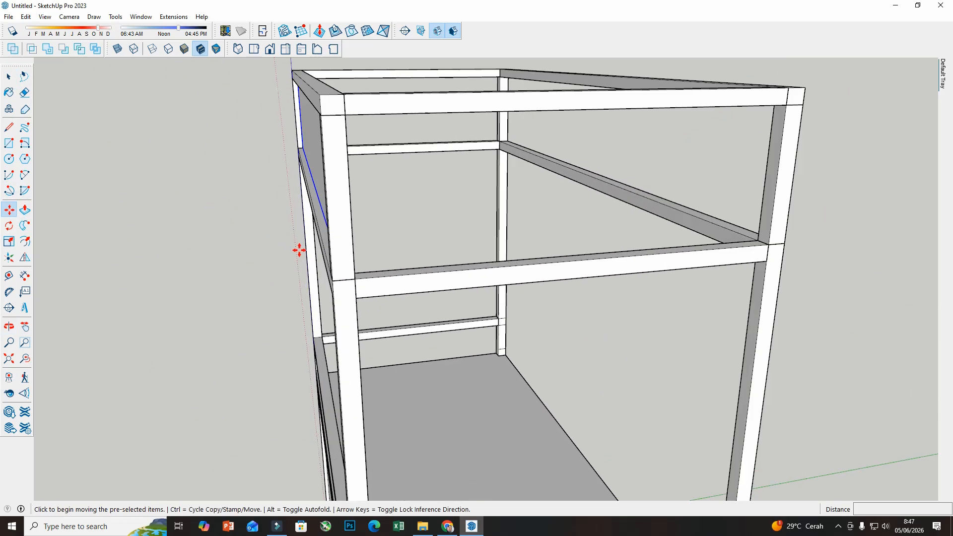
pyautogui.press('ctrl')
pyautogui.click(354, 278)
pyautogui.scroll(3, 781, 243)
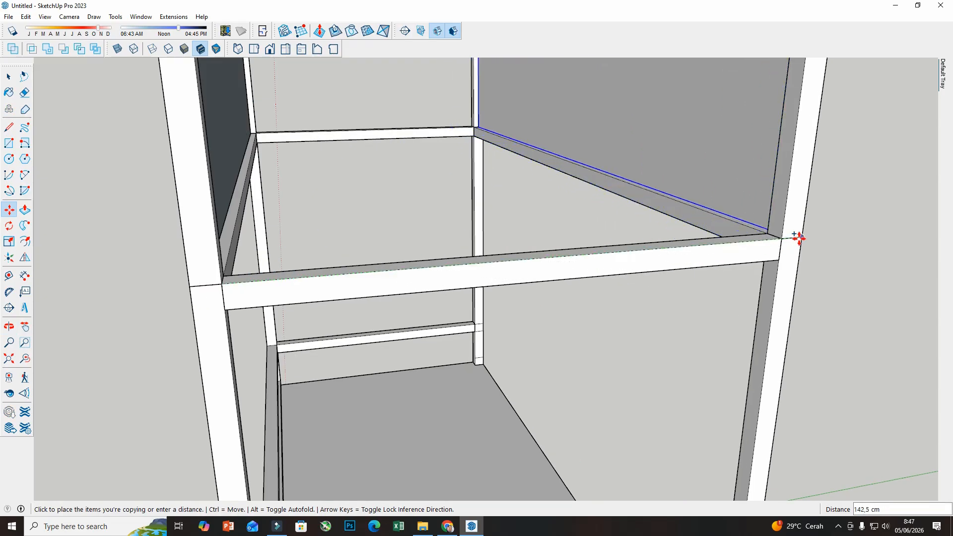
pyautogui.click(800, 238)
# - Draw a rectangle filling the upper short-side opening, from mid-thickness of one short post to the opposite post
pyautogui.scroll(-5, 272, 202)
pyautogui.moveTo(272, 202); pyautogui.dragTo(267, 96, button='middle')
pyautogui.scroll(3, 224, 106)
pyautogui.click(8, 143)
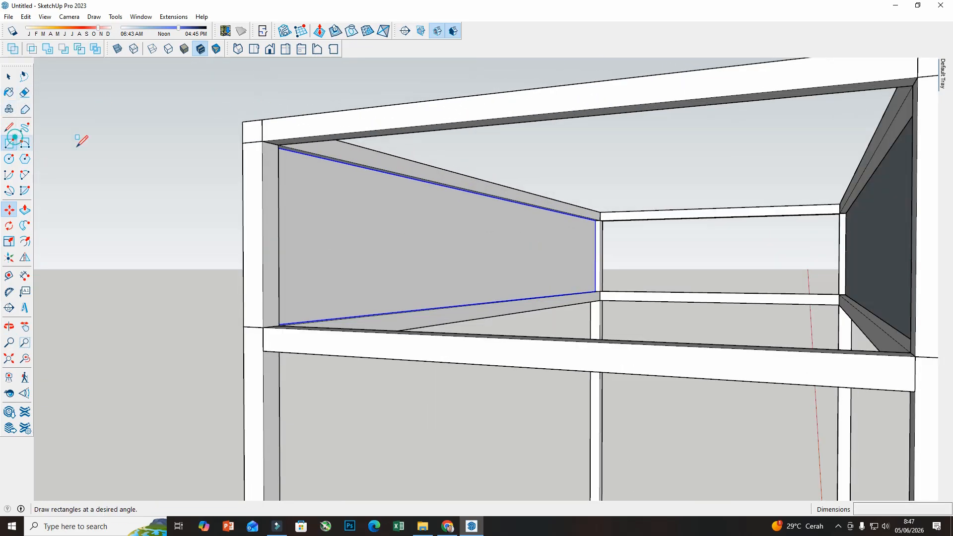
pyautogui.scroll(2, 283, 144)
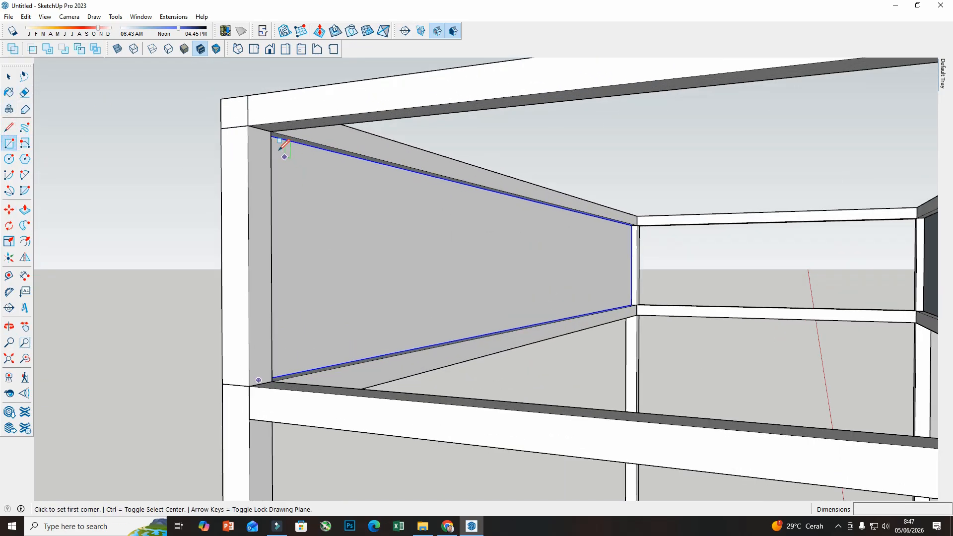
pyautogui.click(260, 129)
pyautogui.scroll(-3, 233, 153)
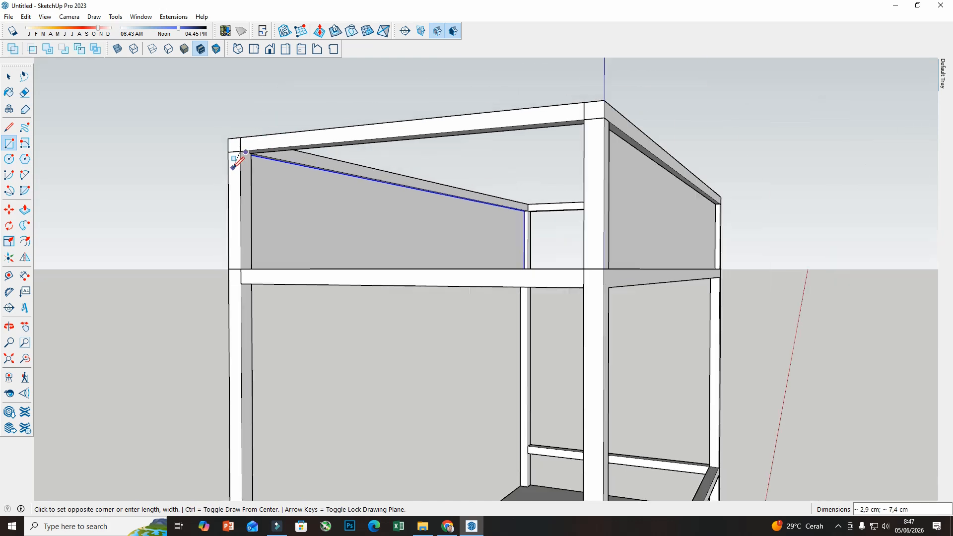
pyautogui.moveTo(234, 153); pyautogui.dragTo(390, 249, button='middle')
pyautogui.scroll(-3, 234, 149)
pyautogui.scroll(5, 595, 287)
pyautogui.moveTo(590, 284)
pyautogui.mouseDown(button='middle')
pyautogui.moveTo(561, 272)
pyautogui.moveTo(593, 293)
pyautogui.mouseUp(button='middle')
pyautogui.scroll(1, 595, 263)
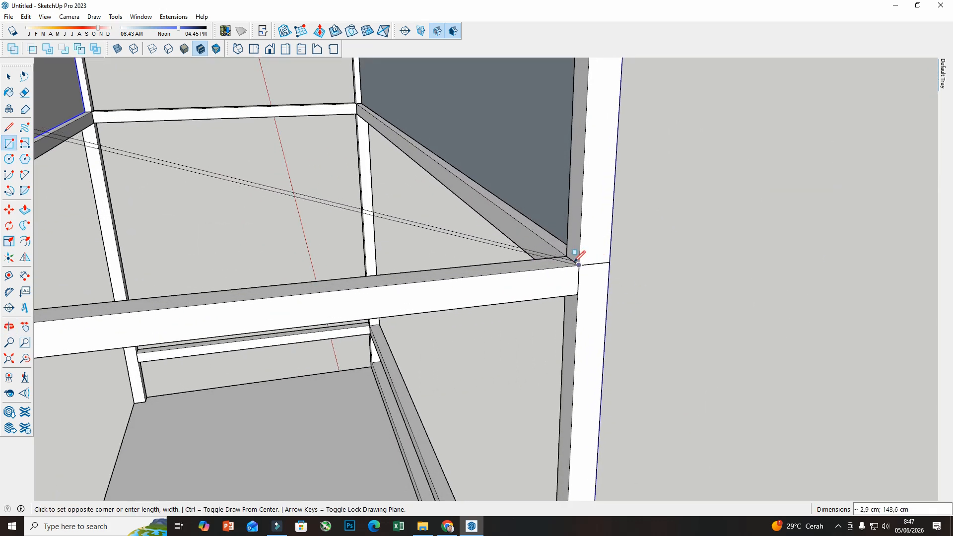
pyautogui.click(574, 258)
# - Make the upper short-side panel face and its edges a group
pyautogui.scroll(-3, 612, 268)
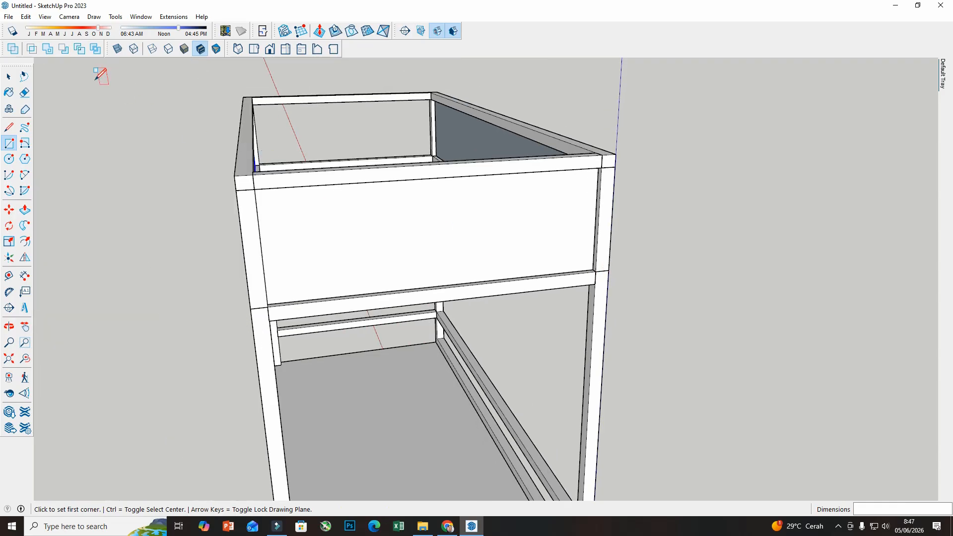
pyautogui.press('space')
pyautogui.doubleClick(366, 240)
pyautogui.rightClick(366, 239)
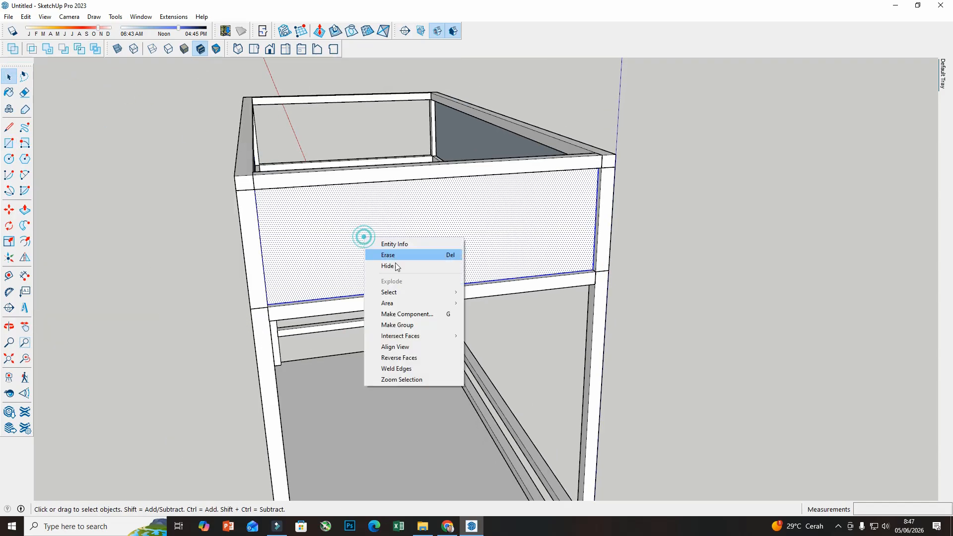
pyautogui.click(409, 325)
# - Copy the short-side panel about 304.8 cm along the frame to close its opposite end
pyautogui.moveTo(410, 326); pyautogui.dragTo(521, 356, button='middle')
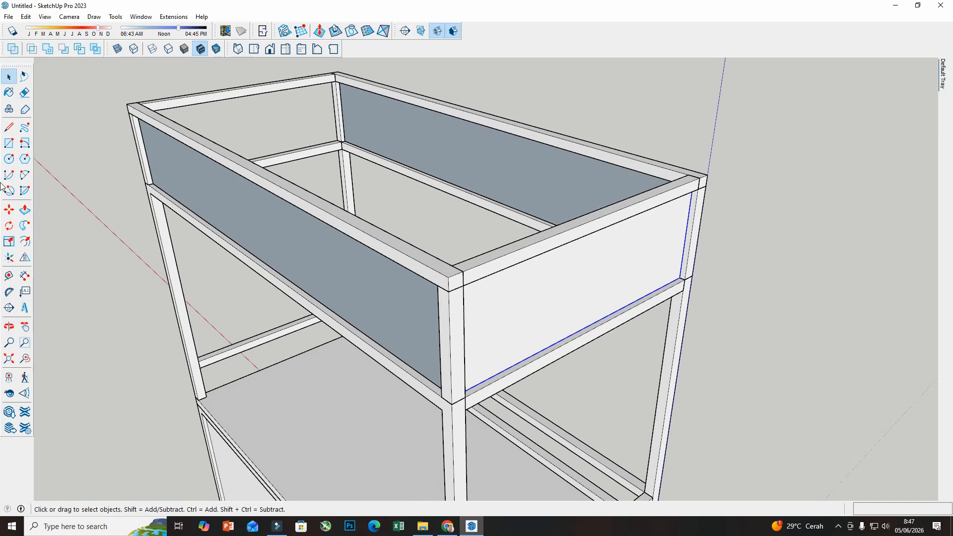
pyautogui.click(9, 210)
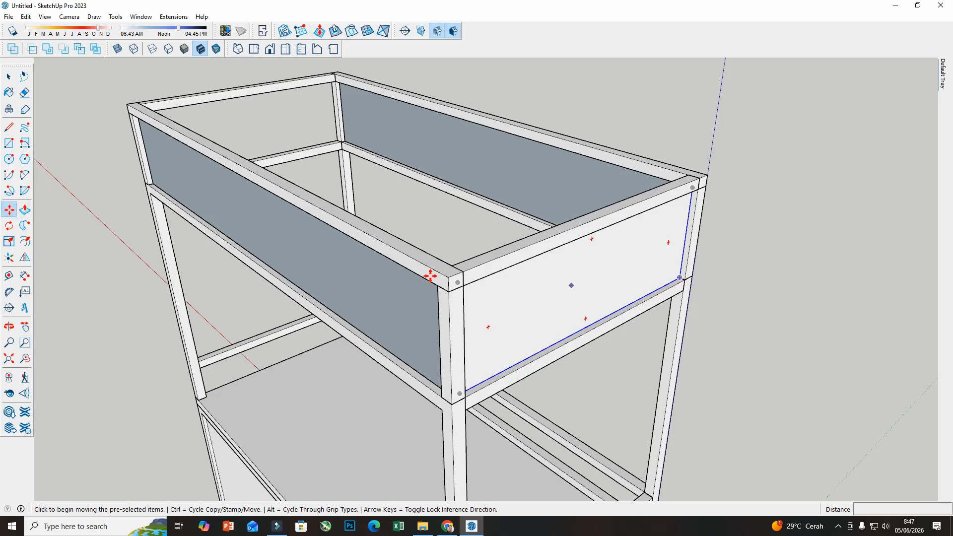
pyautogui.moveTo(635, 308)
pyautogui.mouseDown(button='middle')
pyautogui.moveTo(389, 257)
pyautogui.moveTo(650, 318)
pyautogui.mouseUp(button='middle')
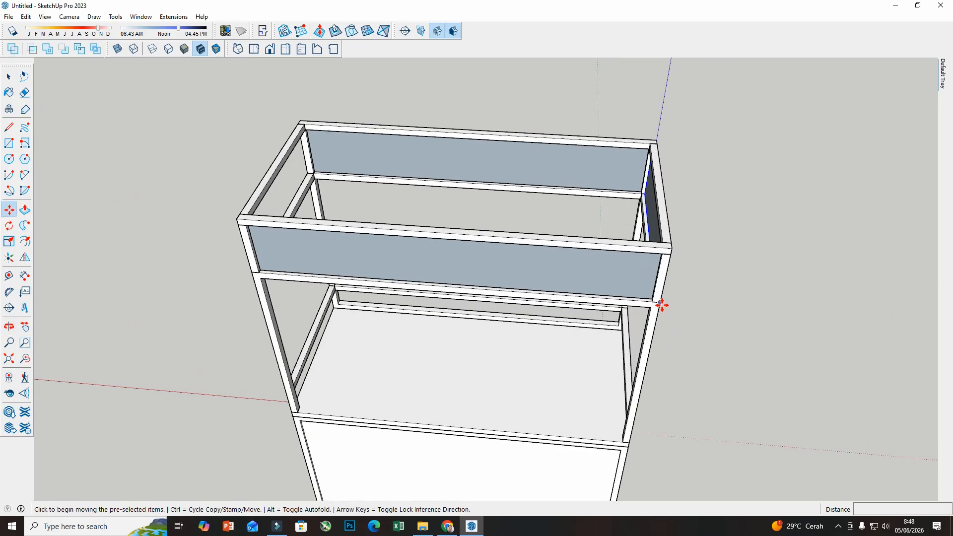
pyautogui.press('ctrl')
pyautogui.click(661, 304)
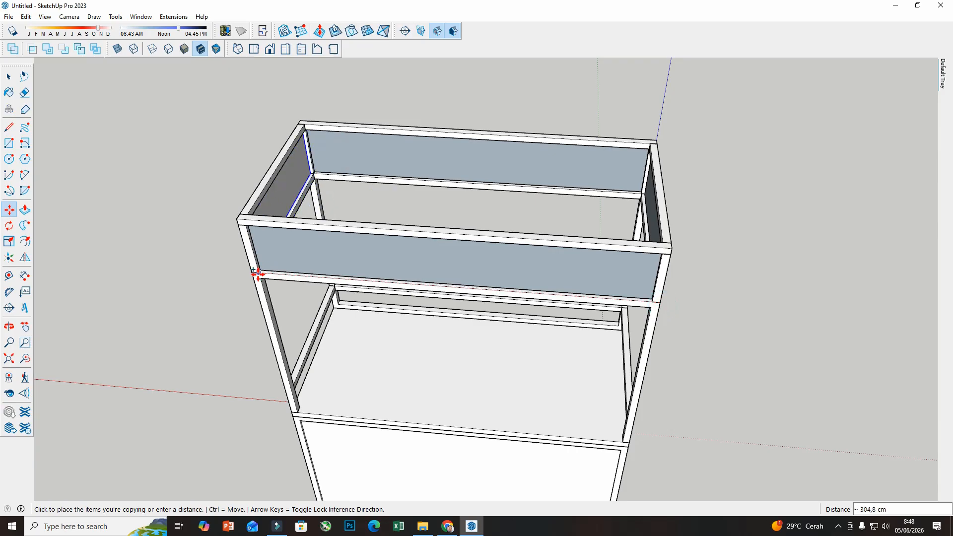
pyautogui.click(258, 274)
pyautogui.click(10, 143)
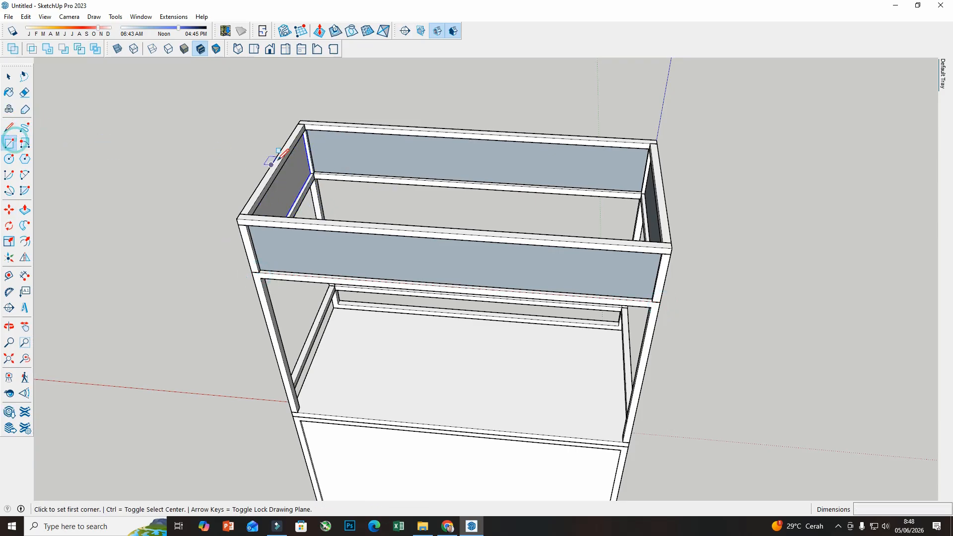
# - Draw a rectangle about 299.1 by 136.3 cm across the top opening of the upper frame, between mid-thickness points at opposite inner corners
pyautogui.scroll(5, 362, 218)
pyautogui.moveTo(362, 219); pyautogui.dragTo(181, 246, button='middle')
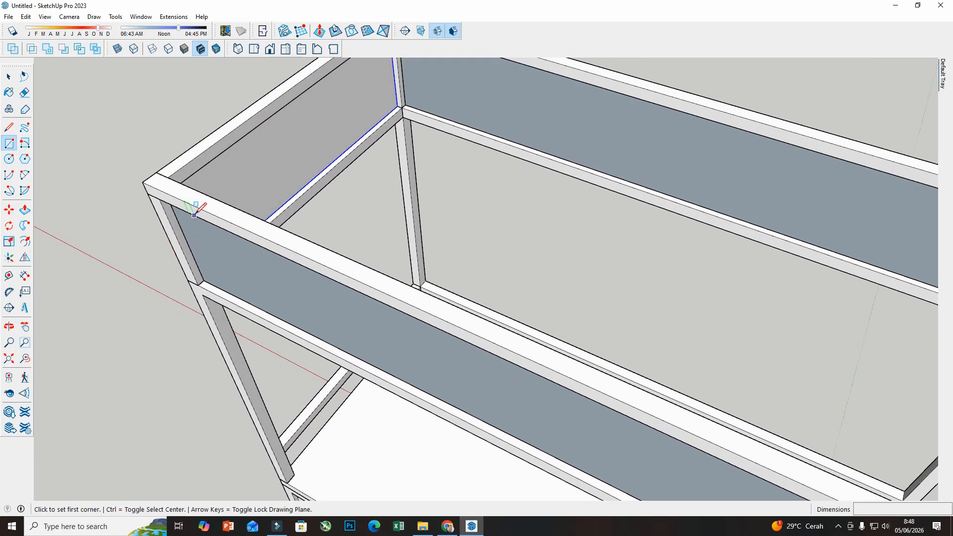
pyautogui.moveTo(184, 171); pyautogui.dragTo(248, 112, button='middle')
pyautogui.scroll(5, 245, 117)
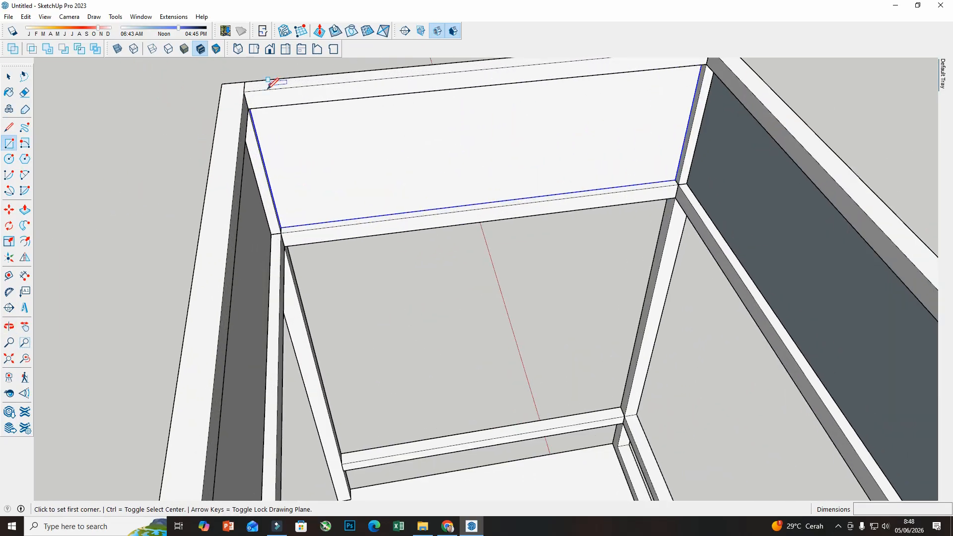
pyautogui.scroll(2, 250, 98)
pyautogui.click(244, 99)
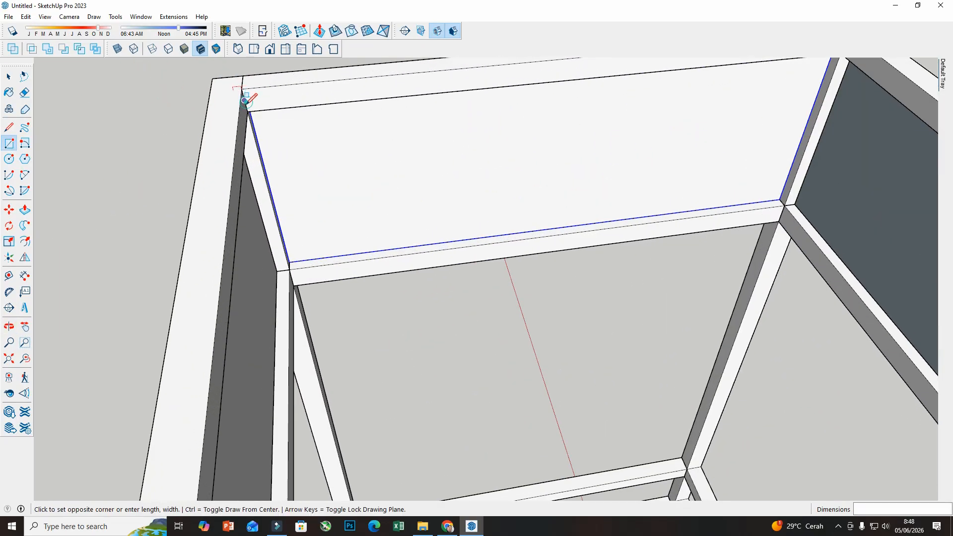
pyautogui.scroll(-6, 216, 133)
pyautogui.moveTo(216, 133); pyautogui.dragTo(411, 152, button='middle')
pyautogui.scroll(-4, 246, 198)
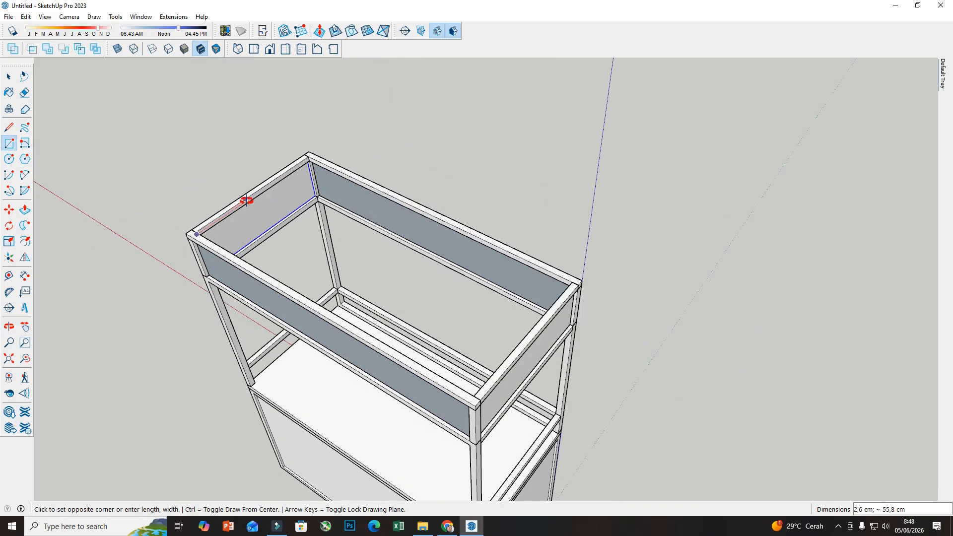
pyautogui.moveTo(245, 200); pyautogui.dragTo(505, 228, button='middle')
pyautogui.scroll(6, 595, 226)
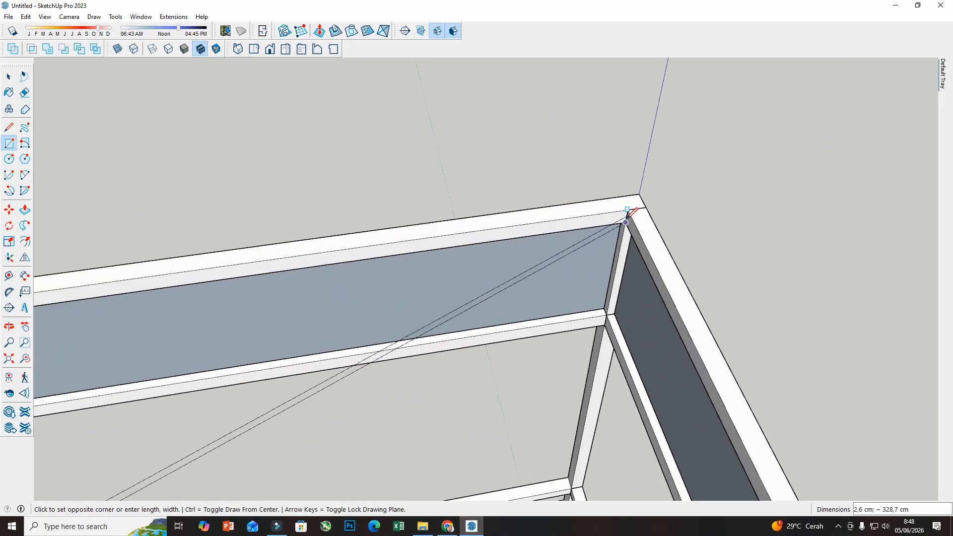
pyautogui.scroll(3, 629, 217)
pyautogui.click(630, 220)
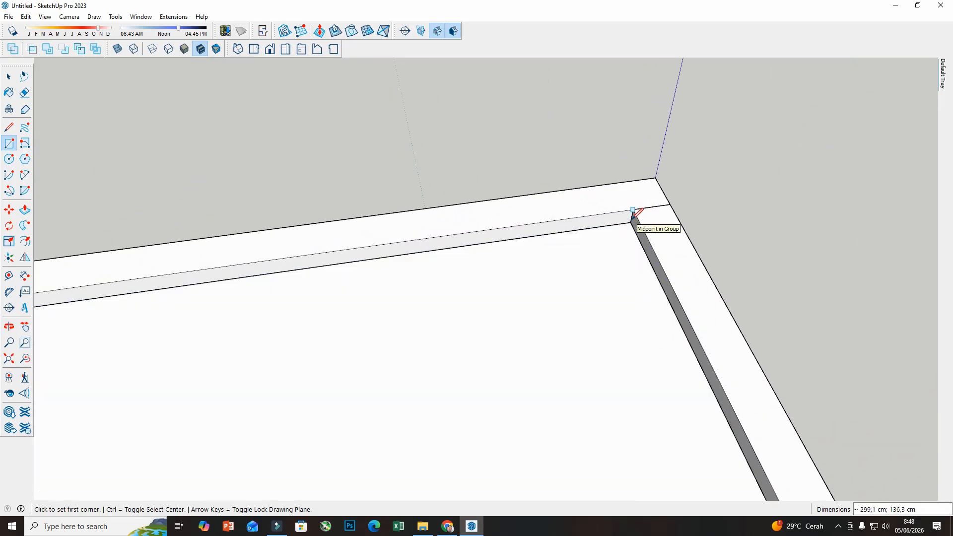
# - Make the top panel face and its edges a group
pyautogui.scroll(-8, 596, 215)
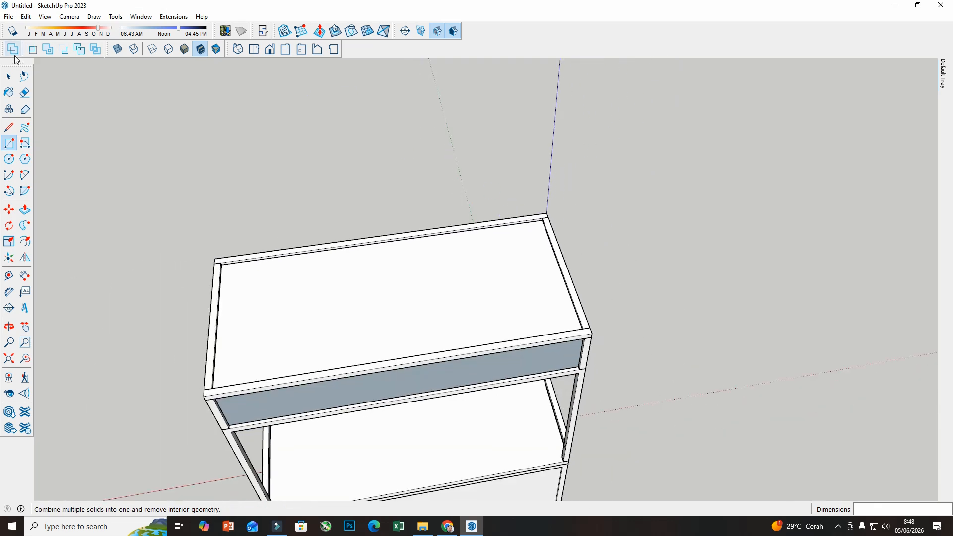
pyautogui.click(9, 78)
pyautogui.doubleClick(332, 278)
pyautogui.rightClick(331, 279)
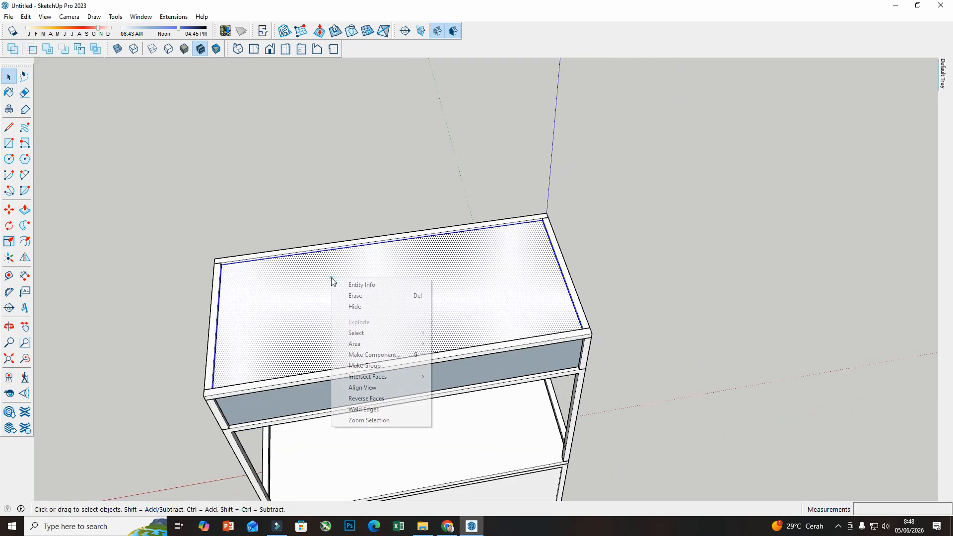
pyautogui.click(373, 365)
pyautogui.moveTo(403, 306); pyautogui.dragTo(500, 174, button='middle')
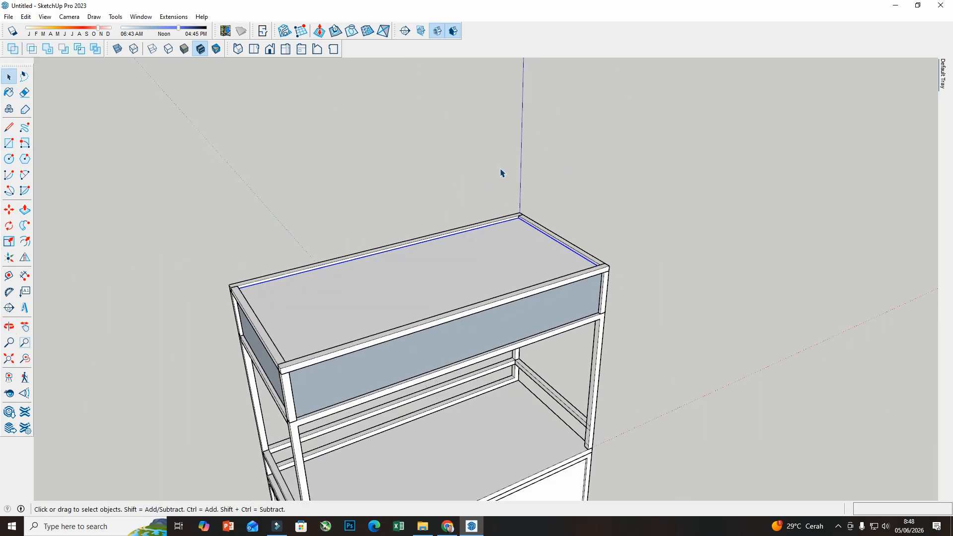
# - Flip the upper long-side panel about its green plane so its front face points outward
pyautogui.scroll(-2, 501, 172)
pyautogui.click(627, 242)
pyautogui.scroll(3, 475, 326)
pyautogui.scroll(-3, 738, 238)
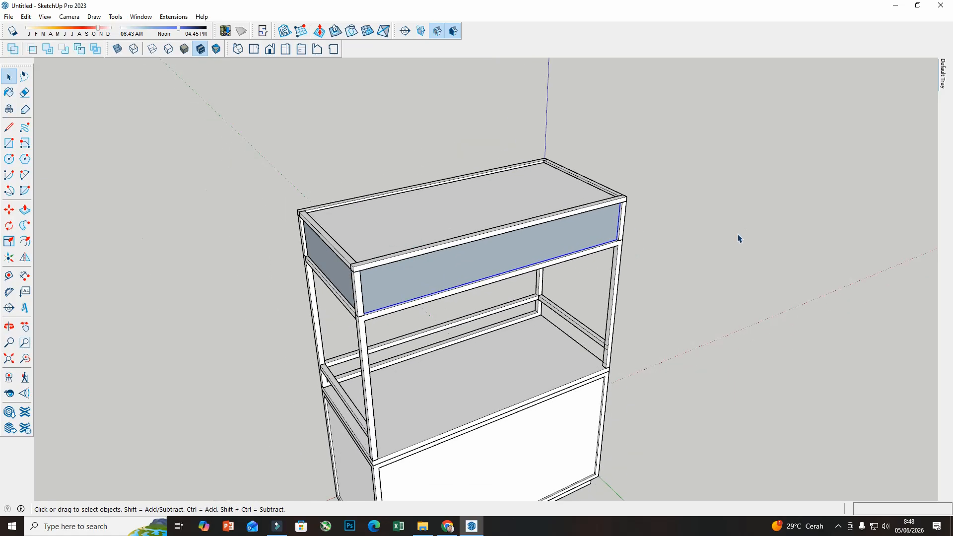
pyautogui.moveTo(517, 253); pyautogui.dragTo(588, 249, button='middle')
pyautogui.rightClick(547, 246)
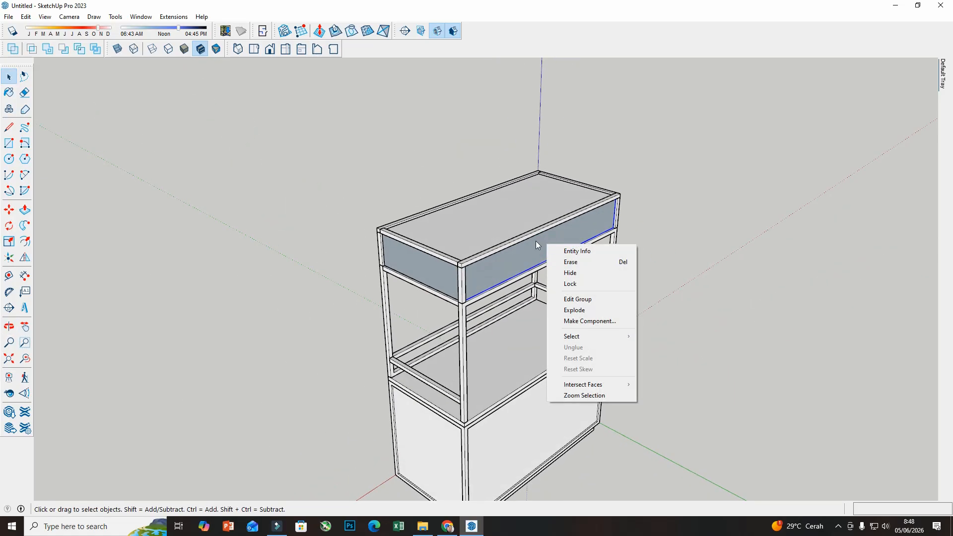
pyautogui.click(535, 241)
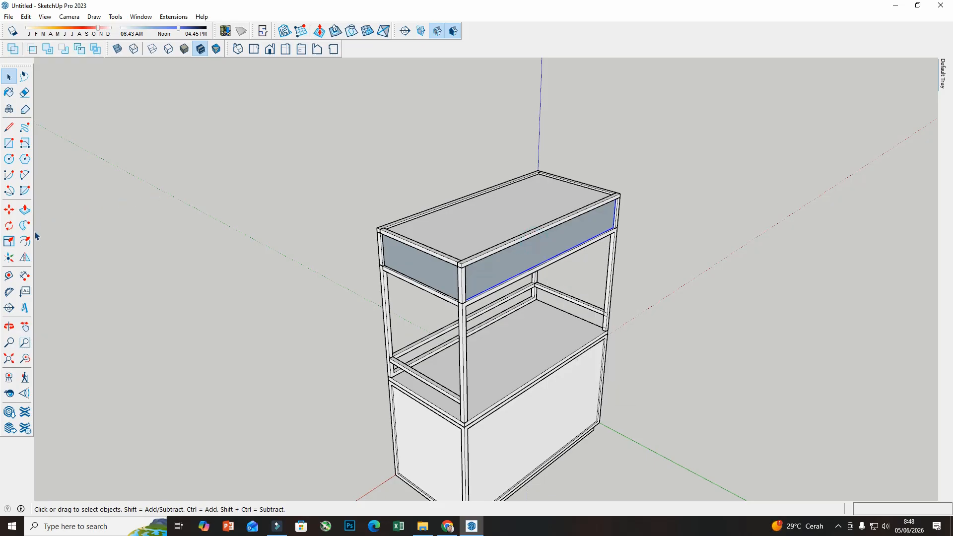
pyautogui.click(25, 258)
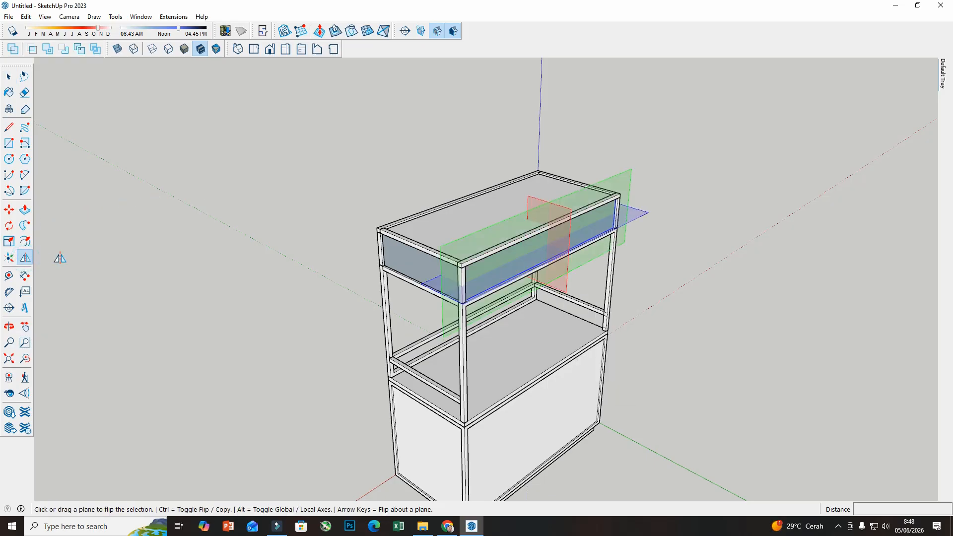
pyautogui.click(472, 251)
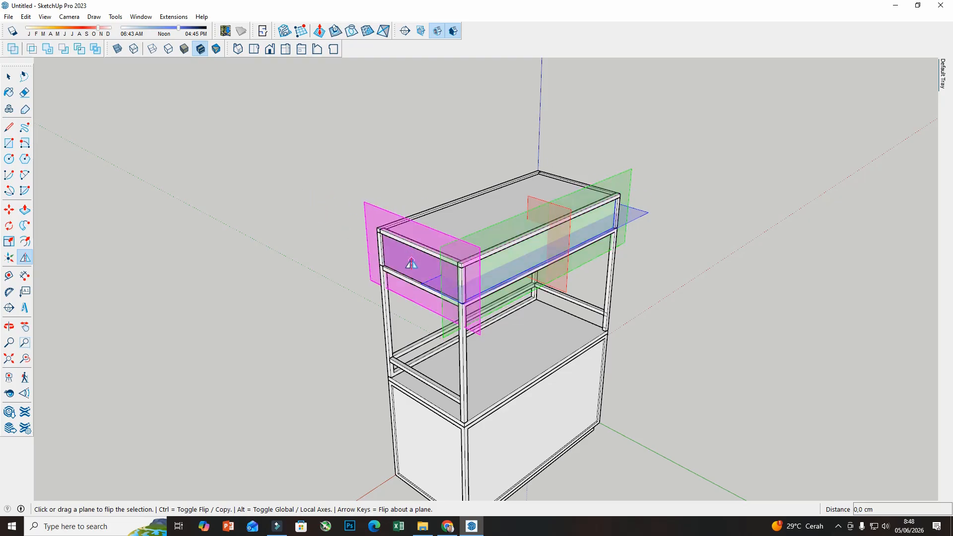
# - Flip the upper short-side panel about its red plane so its front face points outward
pyautogui.click(8, 76)
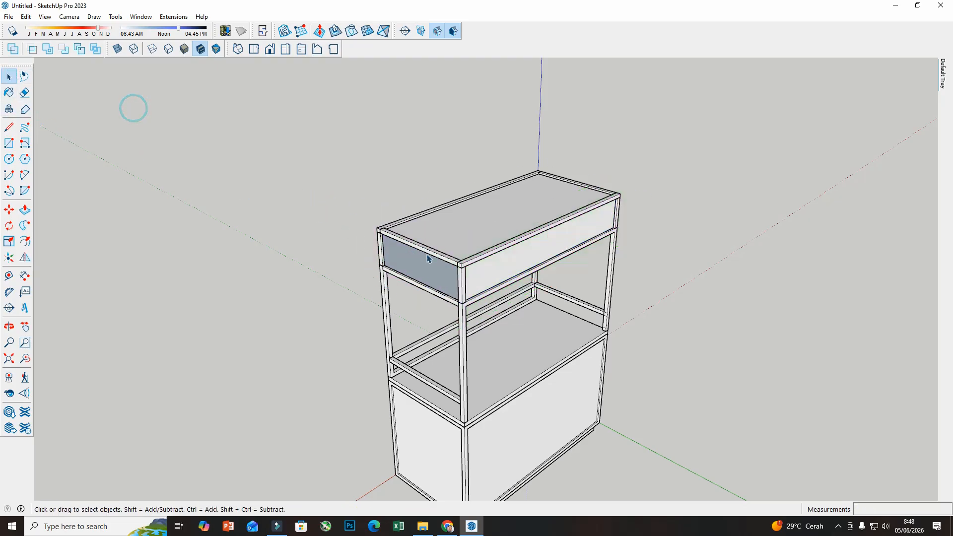
pyautogui.click(25, 257)
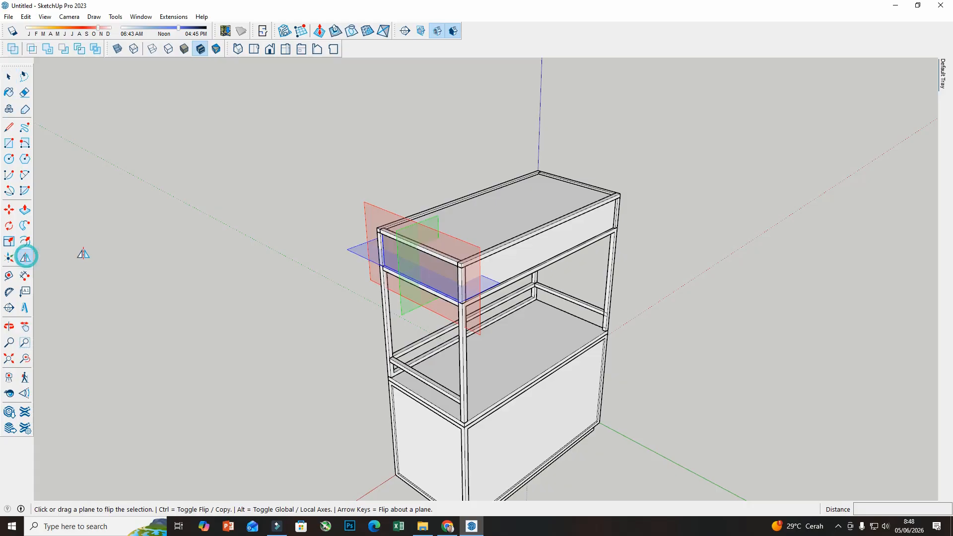
pyautogui.click(8, 76)
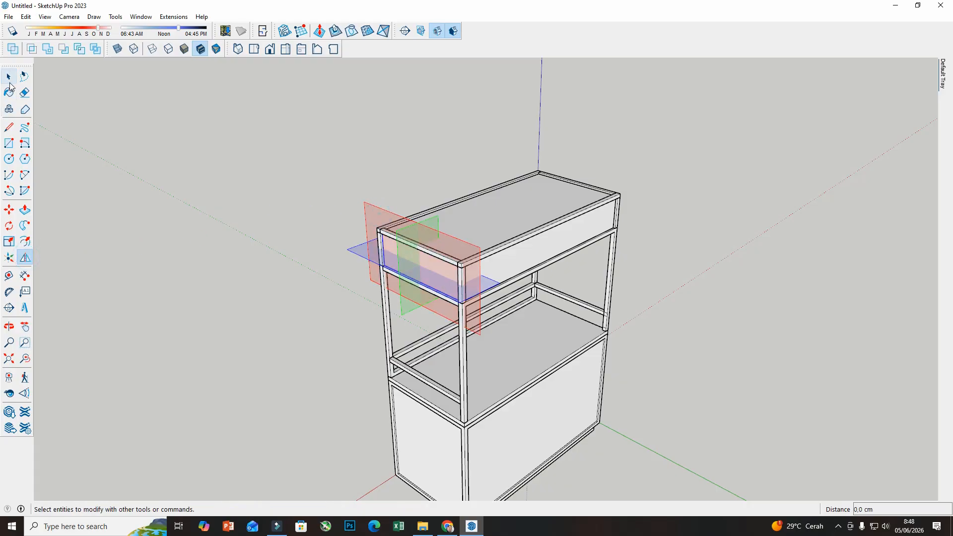
# - Draw a rectangle on the inner face of a corner post, filling the height between the two lower long-side rails
pyautogui.moveTo(607, 248); pyautogui.dragTo(528, 249, button='middle')
pyautogui.scroll(-4, 536, 173)
pyautogui.scroll(5, 559, 339)
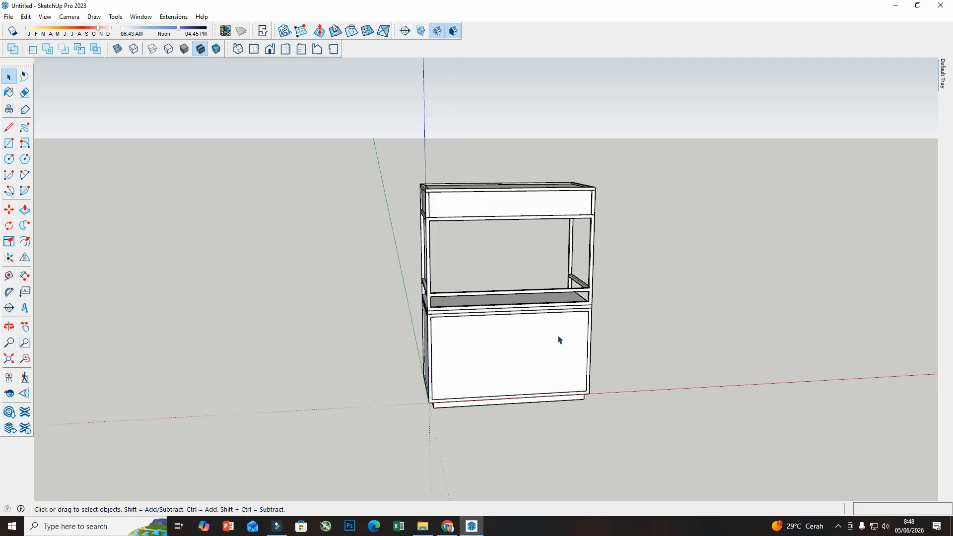
pyautogui.moveTo(517, 319); pyautogui.dragTo(327, 196, button='middle')
pyautogui.scroll(3, 629, 302)
pyautogui.scroll(4, 385, 236)
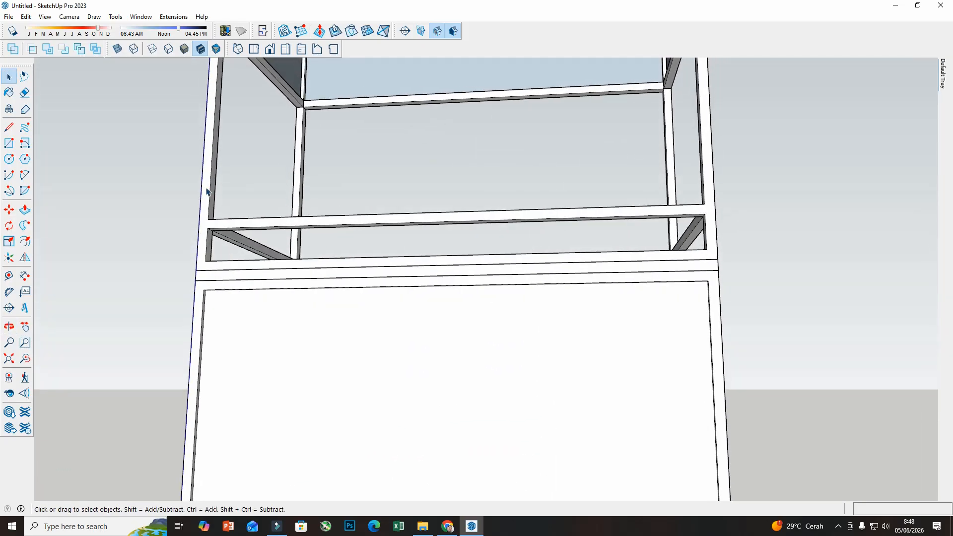
pyautogui.click(13, 148)
pyautogui.scroll(5, 224, 221)
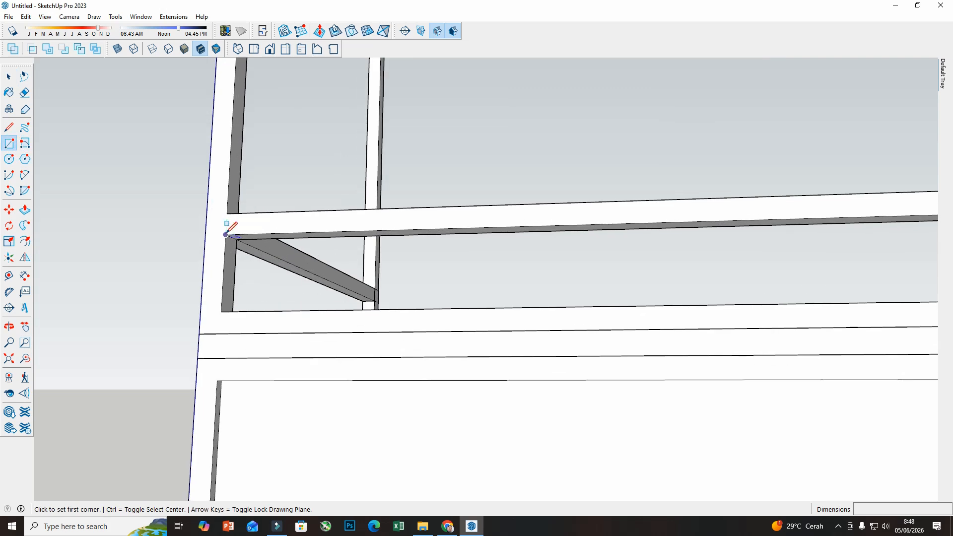
pyautogui.click(226, 233)
pyautogui.moveTo(226, 233); pyautogui.dragTo(142, 384, button='middle')
pyautogui.click(258, 359)
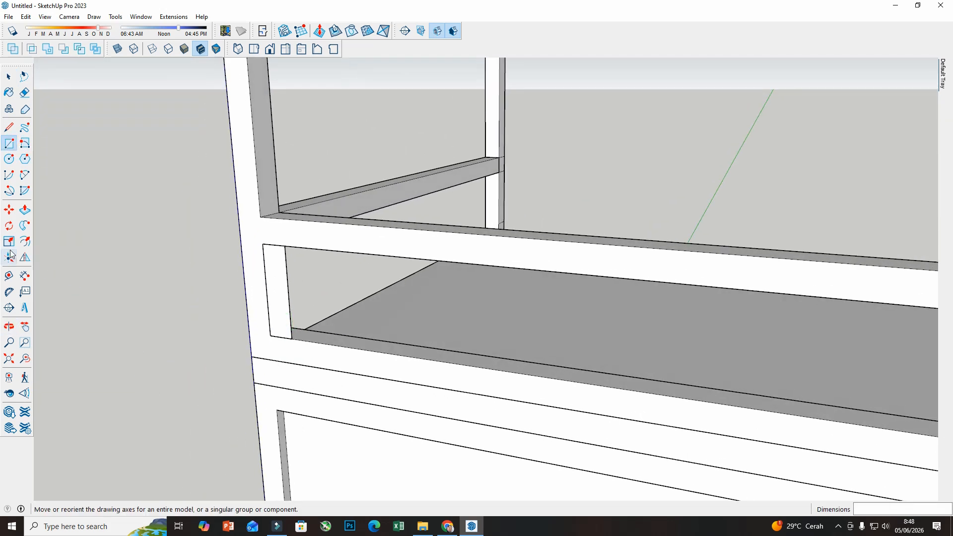
# - Push/Pull the small post rectangle into a short upright between the rails and make it a group
pyautogui.click(24, 209)
pyautogui.click(271, 339)
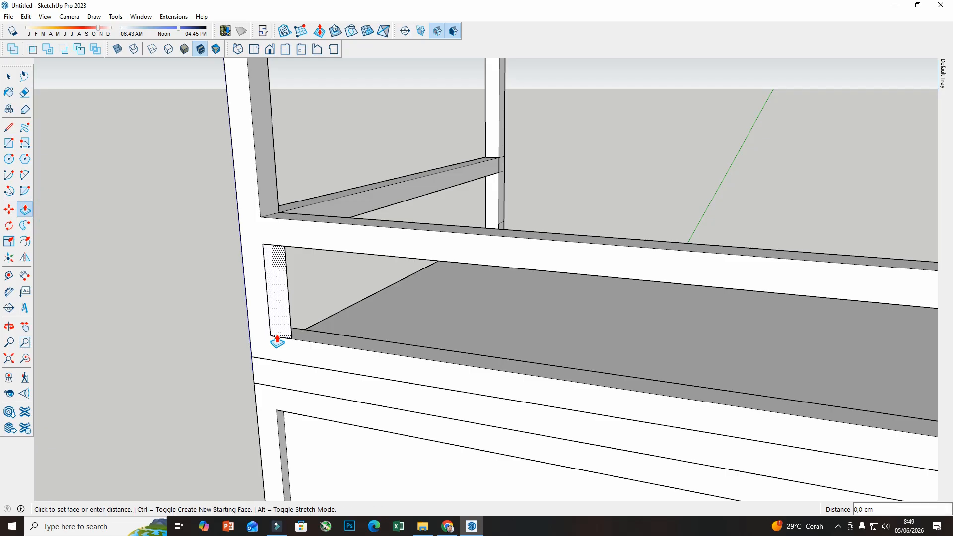
pyautogui.click(312, 337)
pyautogui.press('space')
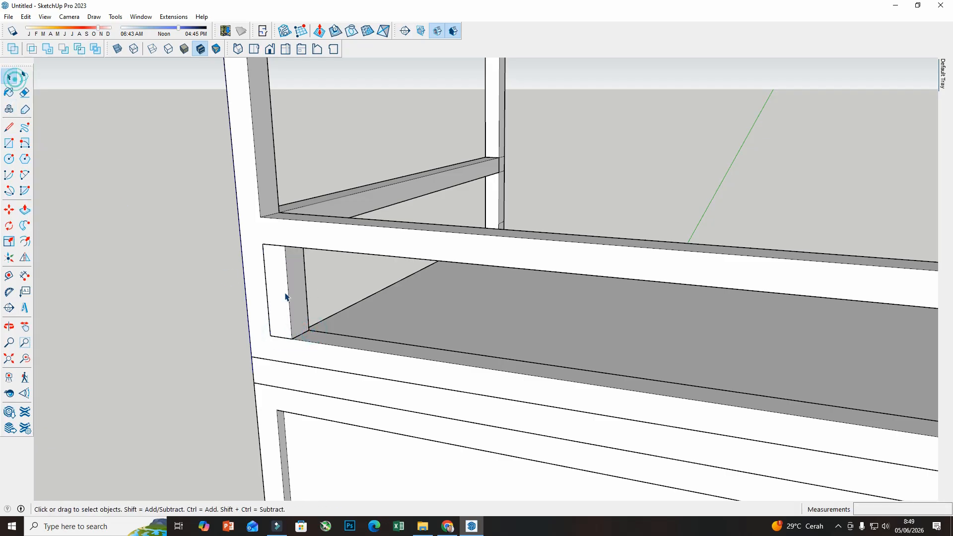
pyautogui.click(292, 304)
pyautogui.rightClick(291, 304)
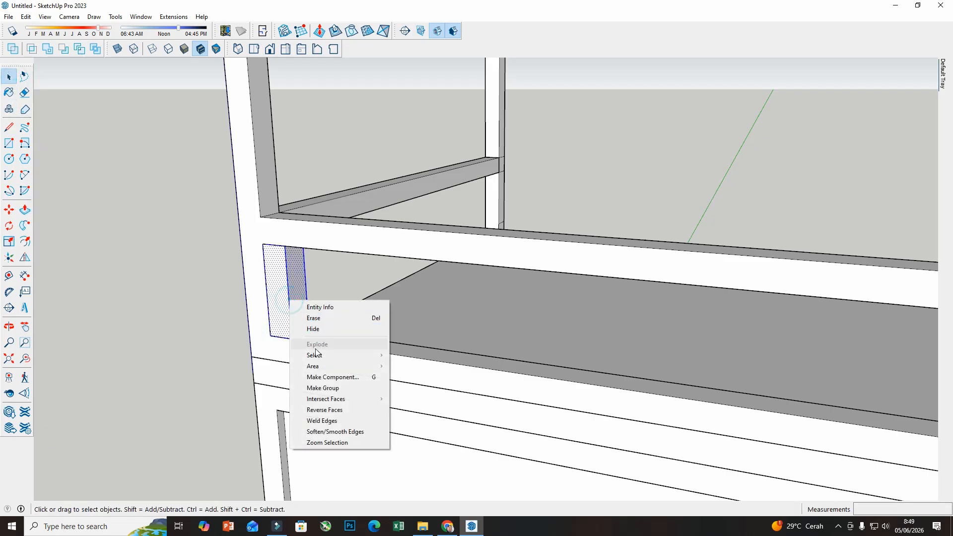
pyautogui.click(323, 385)
pyautogui.moveTo(323, 385)
pyautogui.mouseDown(button='middle')
pyautogui.moveTo(361, 318)
pyautogui.moveTo(333, 385)
pyautogui.mouseUp(button='middle')
# - Move the short upright along the rails, a small gap away from the corner post
pyautogui.press('m')
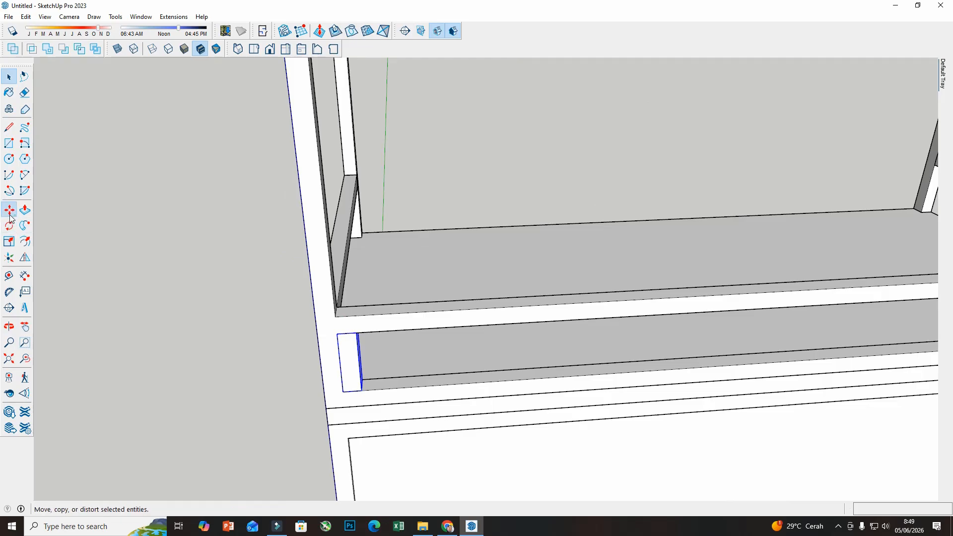
pyautogui.click(358, 391)
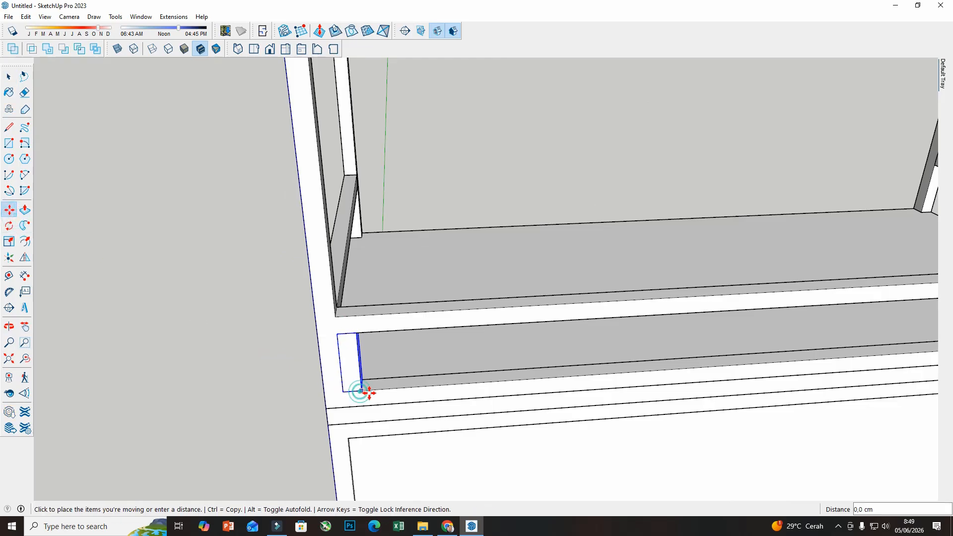
pyautogui.click(398, 392)
pyautogui.scroll(-3, 184, 266)
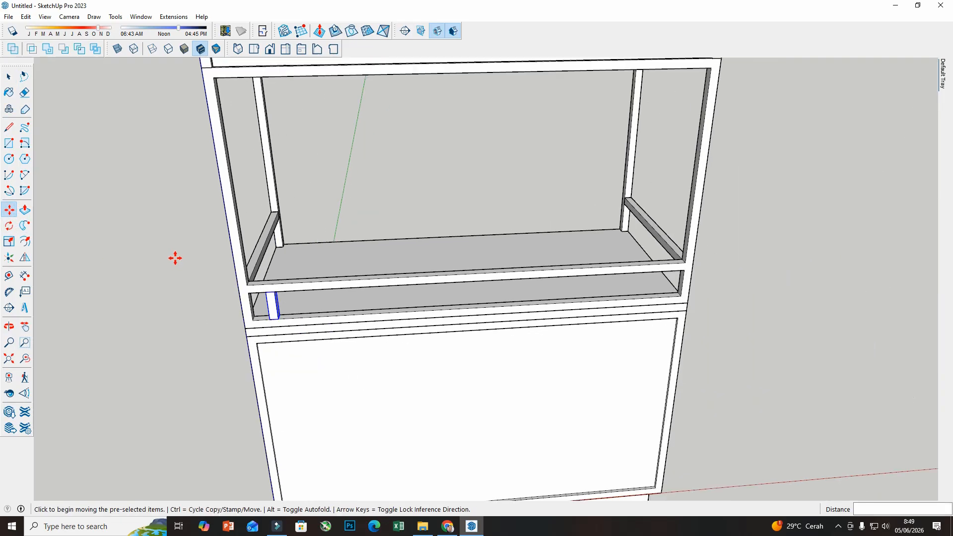
# - Copy the short upright along the rails to near the opposite post and divide the distance into 10 equal spacings
pyautogui.click(281, 320)
pyautogui.press('ctrl')
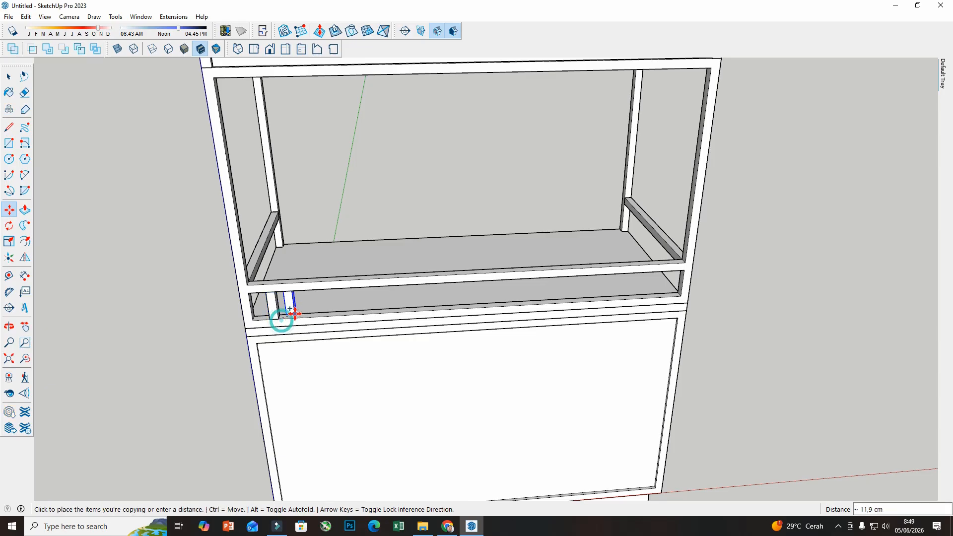
pyautogui.click(664, 297)
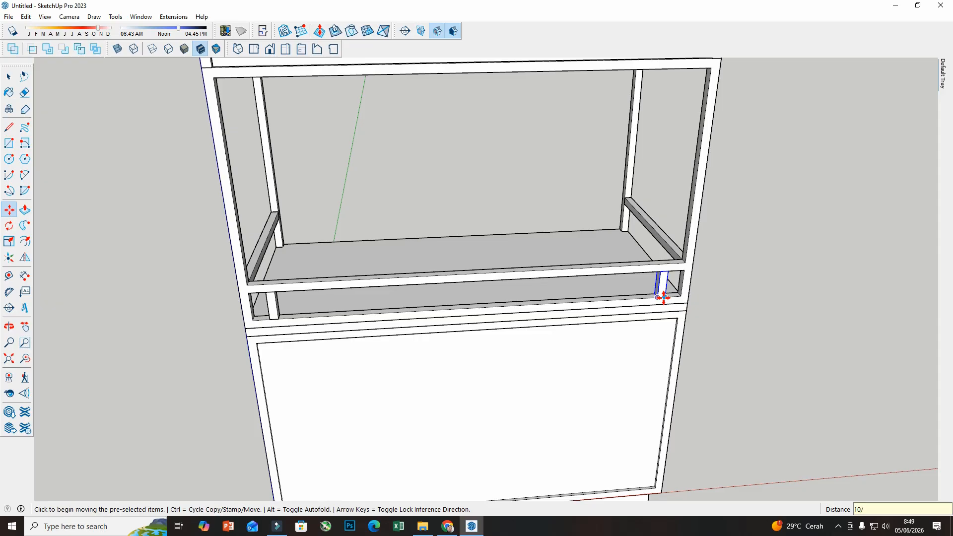
pyautogui.press('Return')
pyautogui.scroll(-3, 604, 263)
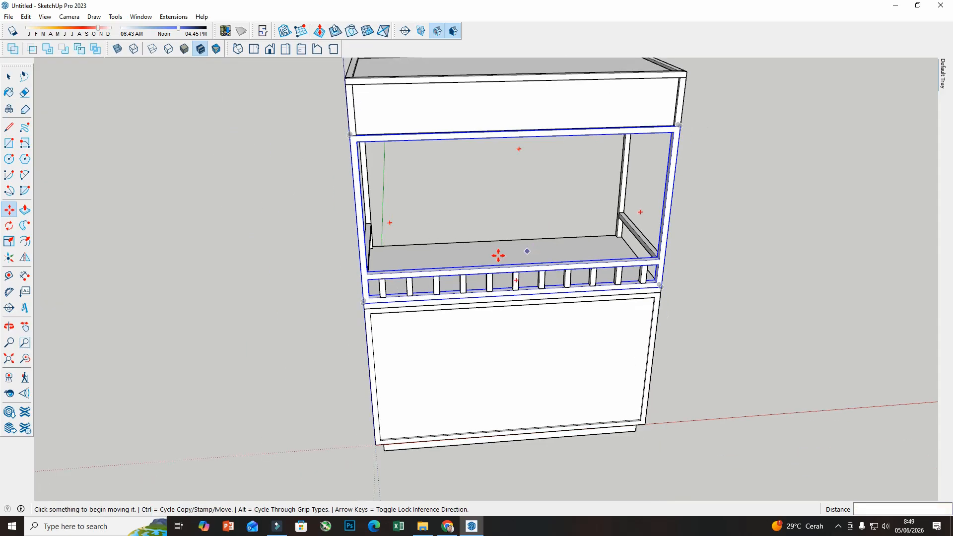
# - Examine the row of uprights, the rails and the whole counter from several sides
pyautogui.moveTo(498, 255); pyautogui.dragTo(625, 242, button='middle')
pyautogui.moveTo(303, 297)
pyautogui.mouseDown(button='middle')
pyautogui.moveTo(313, 311)
pyautogui.moveTo(595, 272)
pyautogui.moveTo(141, 214)
pyautogui.mouseUp(button='middle')
pyautogui.click(9, 76)
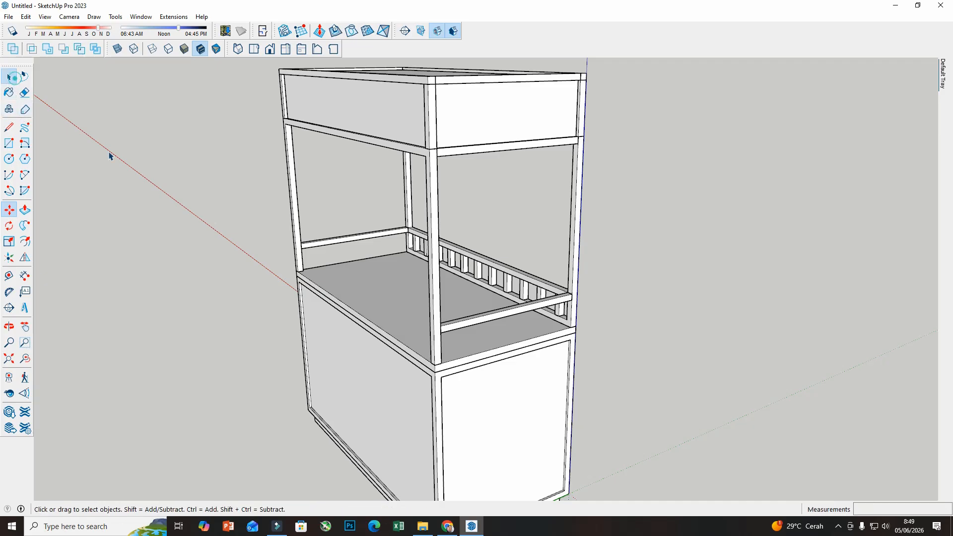
pyautogui.scroll(4, 571, 304)
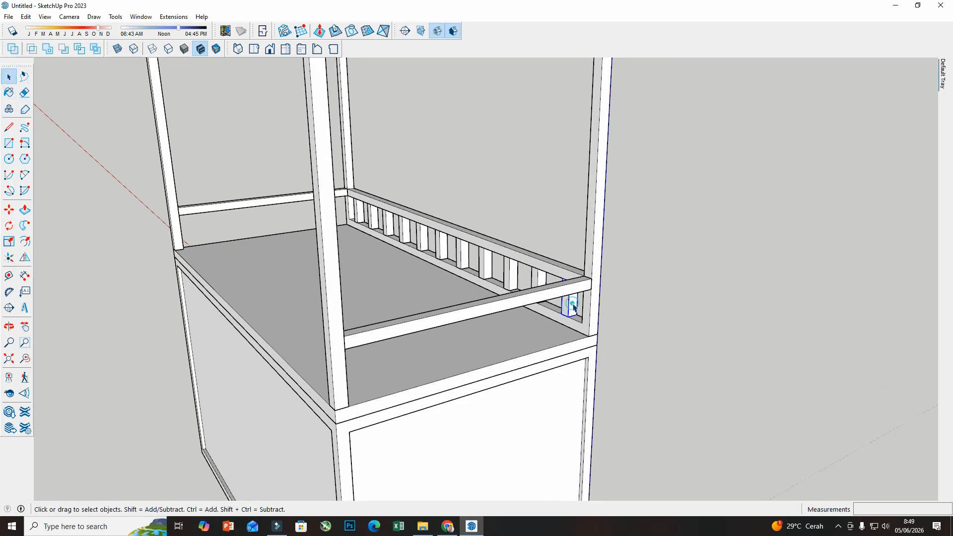
pyautogui.moveTo(502, 313); pyautogui.dragTo(436, 302, button='middle')
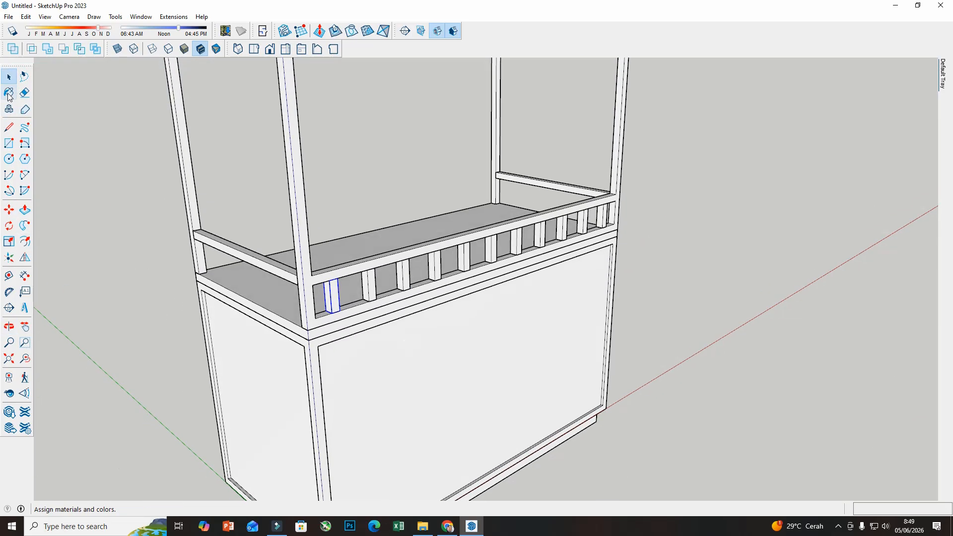
pyautogui.scroll(-5, 153, 211)
pyautogui.moveTo(153, 210); pyautogui.dragTo(341, 215, button='middle')
pyautogui.scroll(1, 340, 215)
pyautogui.moveTo(395, 430); pyautogui.dragTo(400, 359, button='middle')
pyautogui.scroll(5, 368, 316)
pyautogui.moveTo(368, 317); pyautogui.dragTo(585, 309, button='middle')
pyautogui.scroll(-3, 356, 327)
pyautogui.moveTo(311, 311)
pyautogui.mouseDown(button='middle')
pyautogui.moveTo(313, 211)
pyautogui.moveTo(264, 263)
pyautogui.moveTo(325, 308)
pyautogui.mouseUp(button='middle')
pyautogui.scroll(5, 263, 264)
pyautogui.scroll(-6, 294, 262)
pyautogui.scroll(-3, 534, 374)
pyautogui.moveTo(534, 375); pyautogui.dragTo(447, 266, button='middle')
pyautogui.moveTo(447, 266); pyautogui.dragTo(380, 347)
pyautogui.moveTo(380, 347); pyautogui.dragTo(497, 372, button='middle')
pyautogui.moveTo(309, 349); pyautogui.dragTo(376, 321, button='middle')
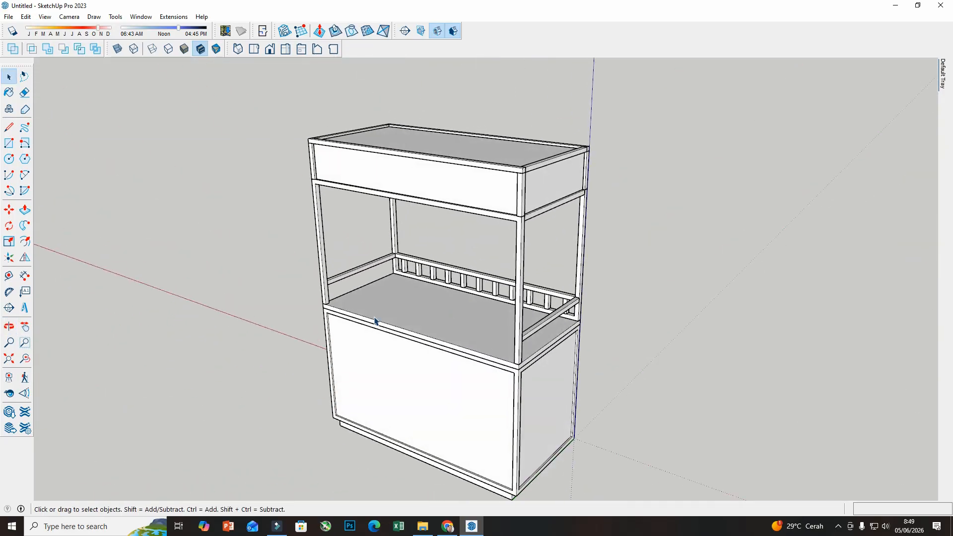
pyautogui.scroll(5, 315, 276)
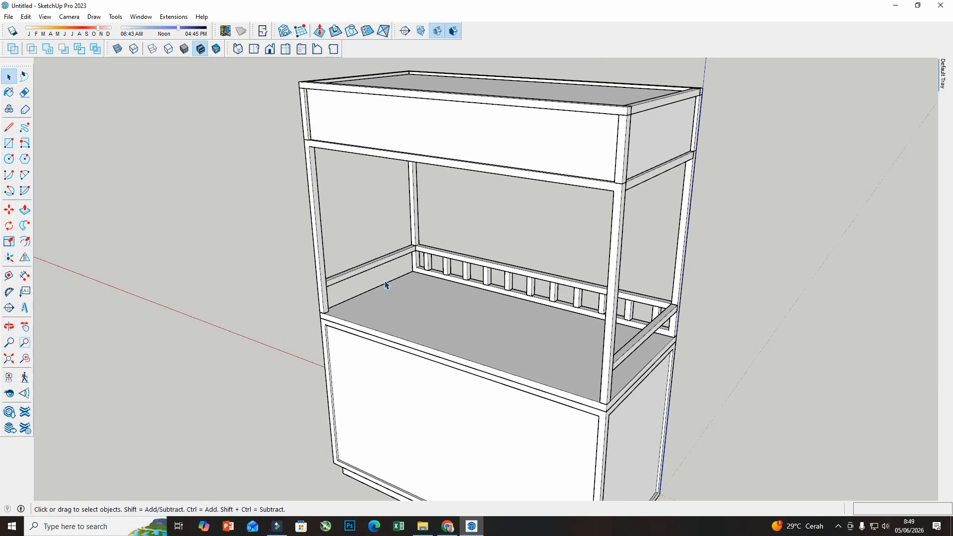
# - Draw a rectangle on the countertop, starting at the inner corner where the baluster railing meets the side rail
pyautogui.click(10, 143)
pyautogui.scroll(2, 415, 271)
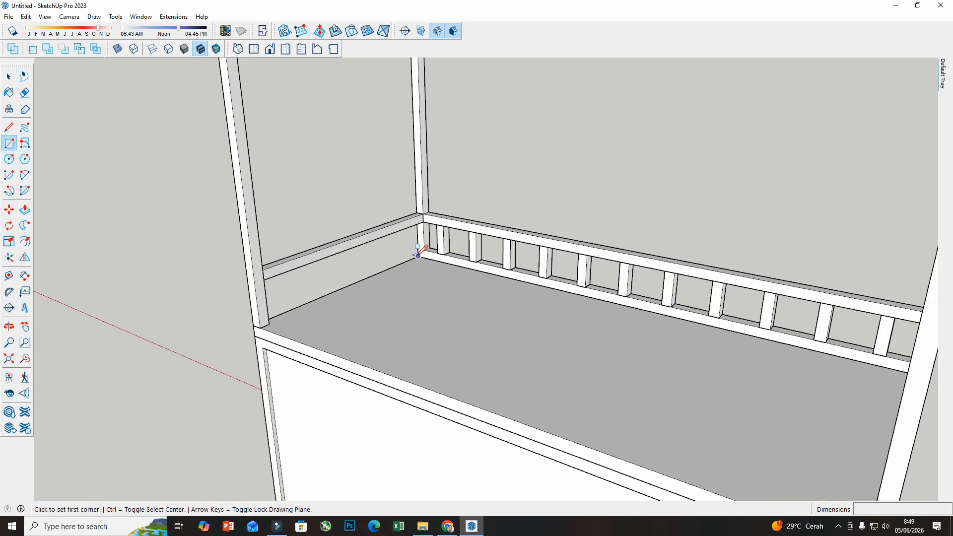
pyautogui.click(418, 256)
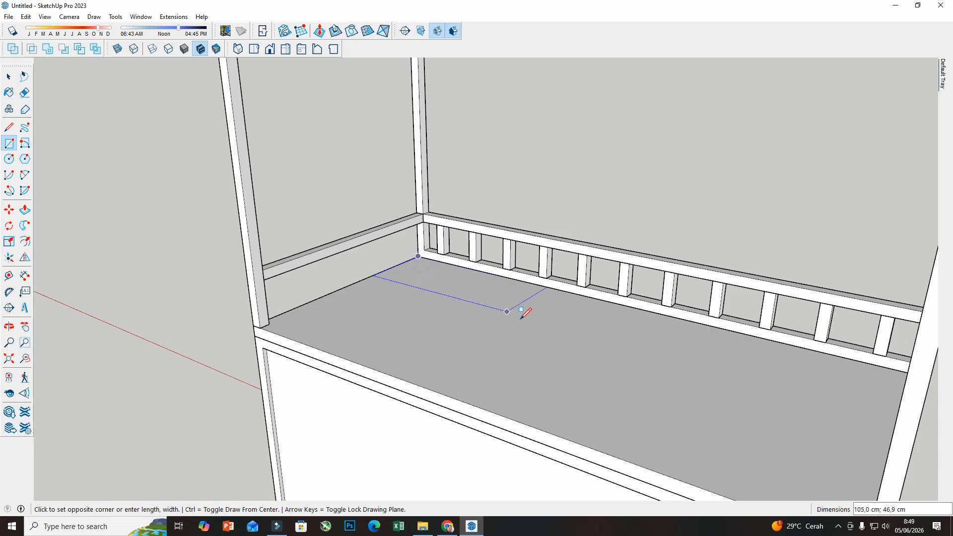
pyautogui.click(564, 342)
pyautogui.scroll(-4, 561, 340)
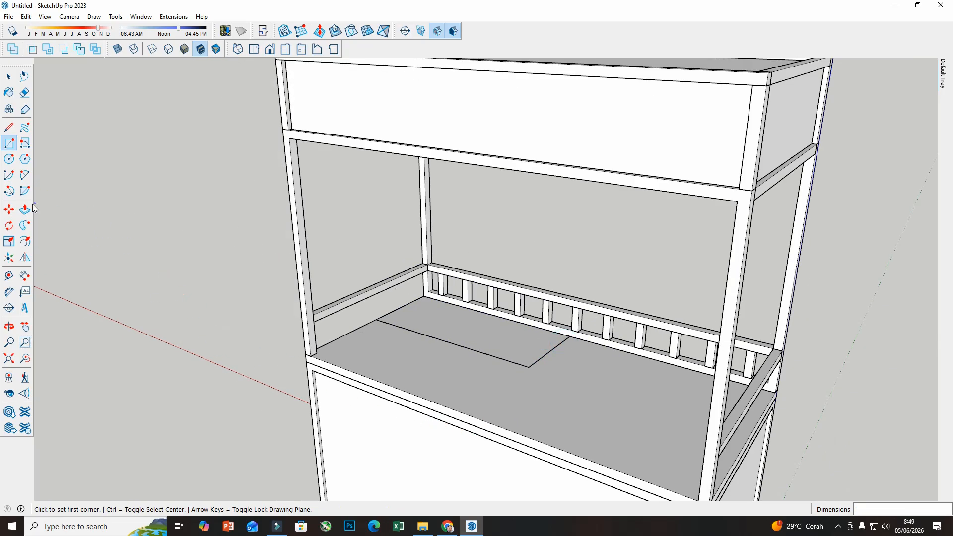
# - Push/Pull the countertop rectangle up about 5.7 cm and raise its top another 86 cm, forming a tall box
pyautogui.click(24, 210)
pyautogui.scroll(3, 447, 323)
pyautogui.click(457, 333)
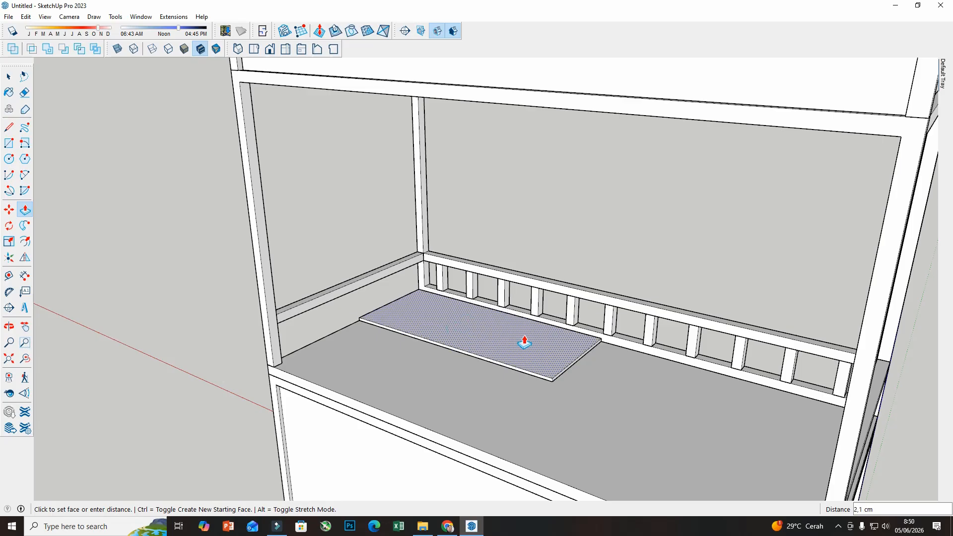
pyautogui.click(624, 343)
pyautogui.moveTo(625, 347); pyautogui.dragTo(454, 337, button='middle')
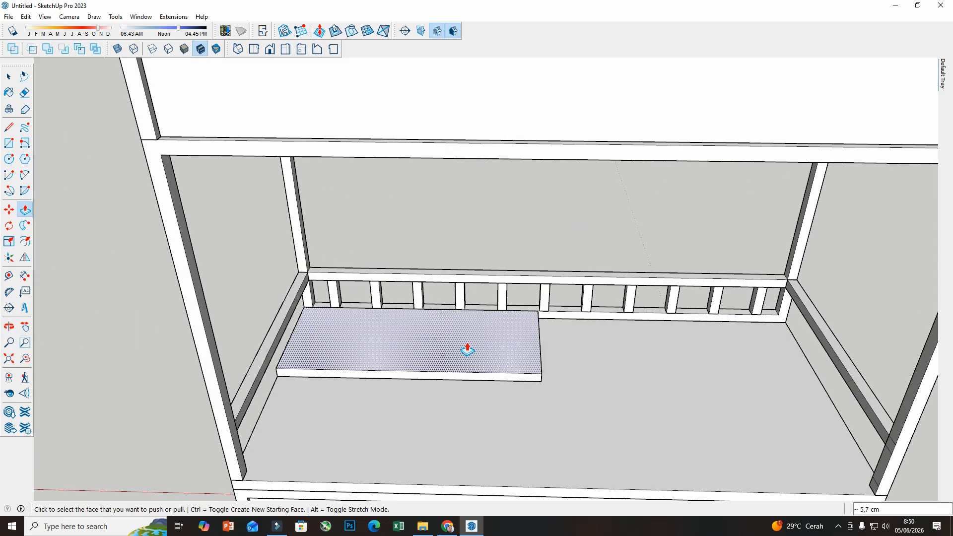
pyautogui.click(467, 349)
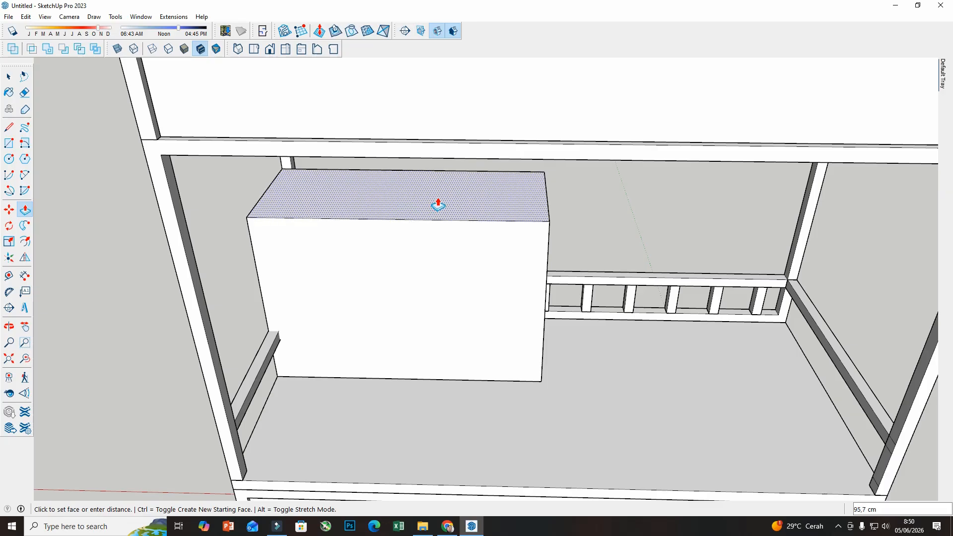
pyautogui.click(442, 217)
pyautogui.moveTo(442, 216); pyautogui.dragTo(425, 312, button='middle')
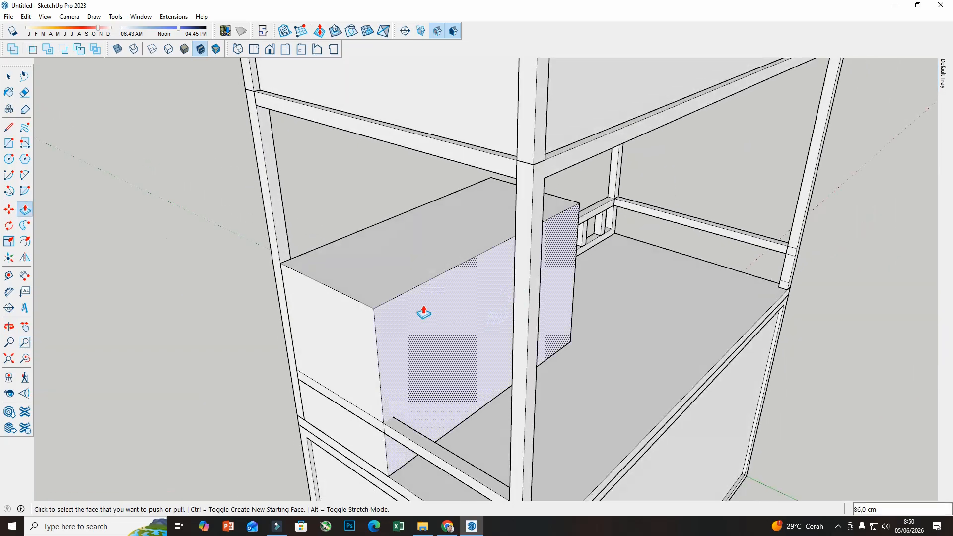
# - Push/Pull the box's end face about 5.7 cm outward to the corner post at the side rail
pyautogui.click(313, 300)
pyautogui.click(291, 257)
pyautogui.moveTo(307, 292); pyautogui.dragTo(784, 298, button='middle')
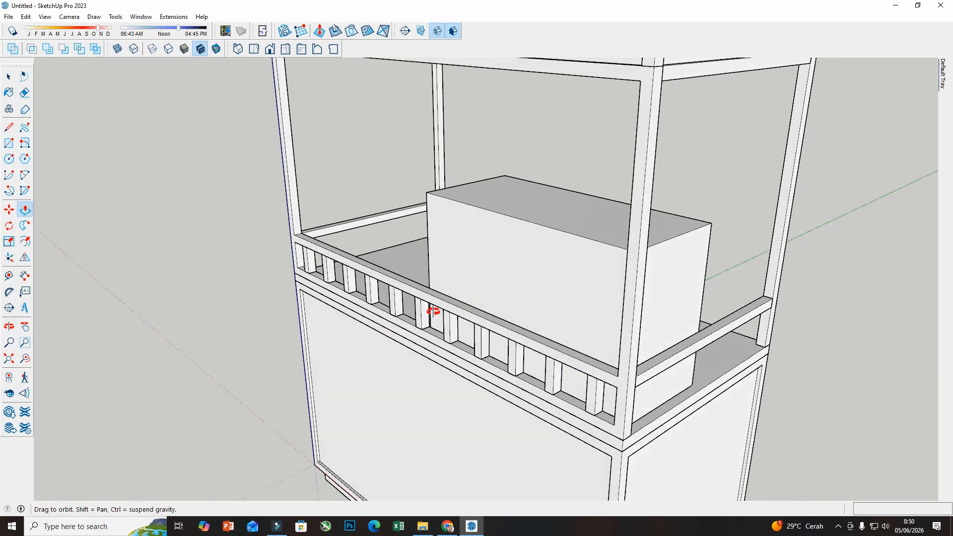
pyautogui.moveTo(434, 312); pyautogui.dragTo(595, 343, button='middle')
pyautogui.moveTo(324, 282); pyautogui.dragTo(433, 202, button='middle')
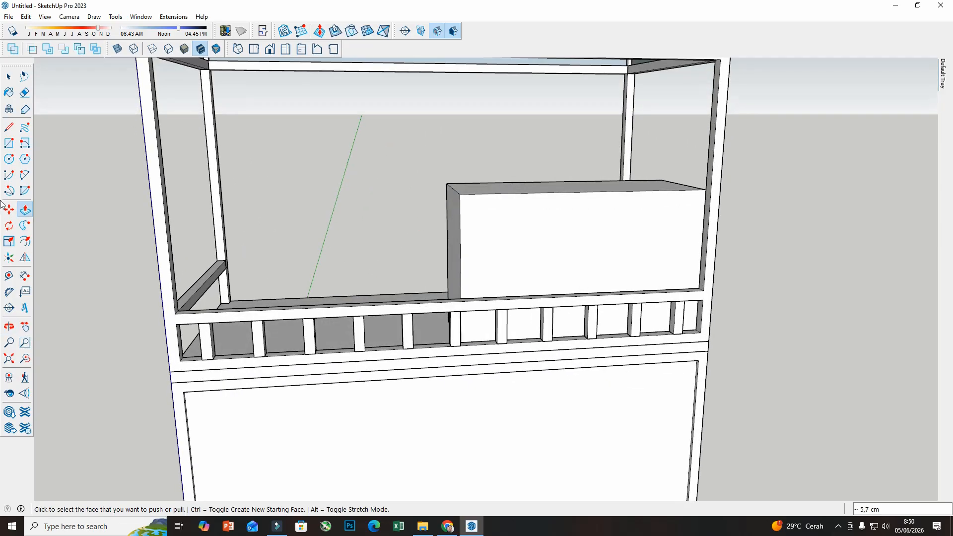
# - Draw two lines on the box face toward the balusters, from the top edge's midpoint down about 36.9 cm and across to the side edge
pyautogui.click(9, 127)
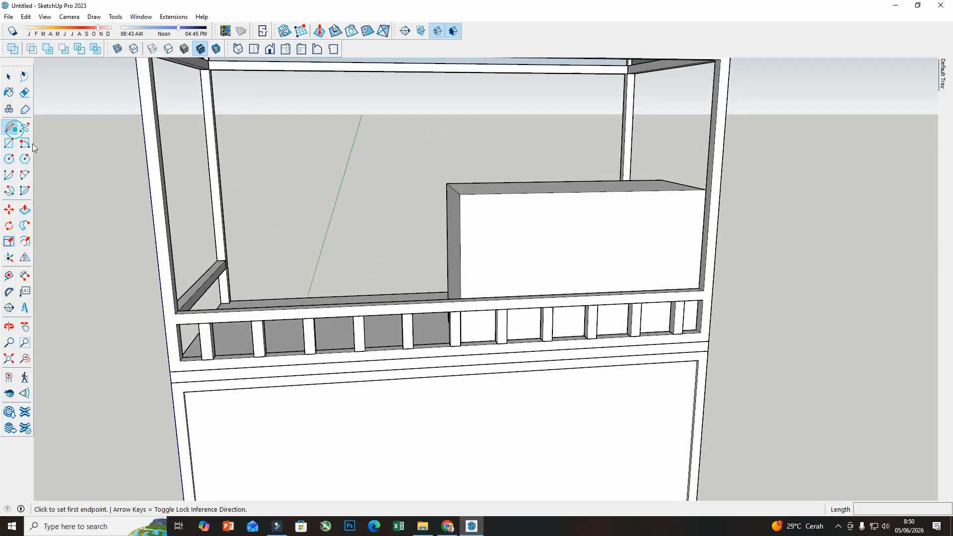
pyautogui.click(24, 242)
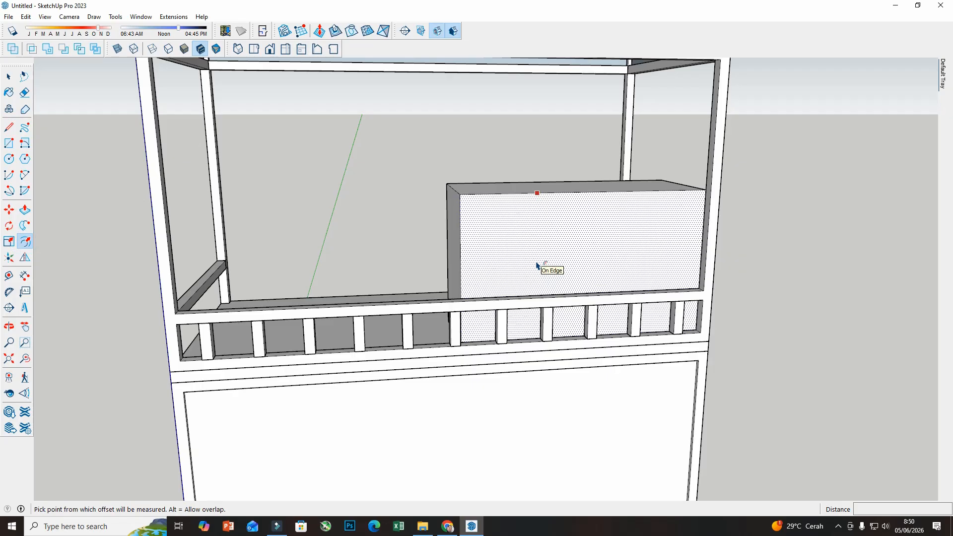
pyautogui.click(9, 129)
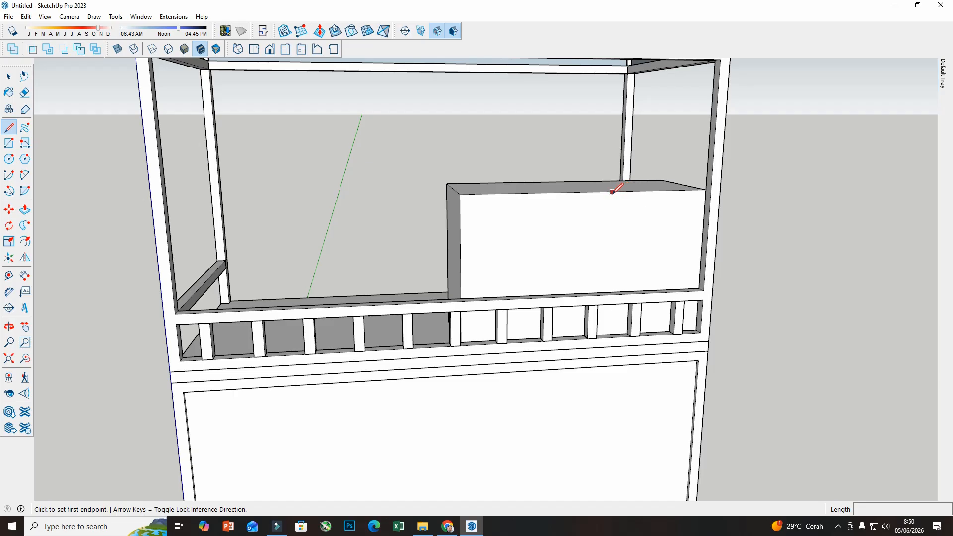
pyautogui.click(586, 191)
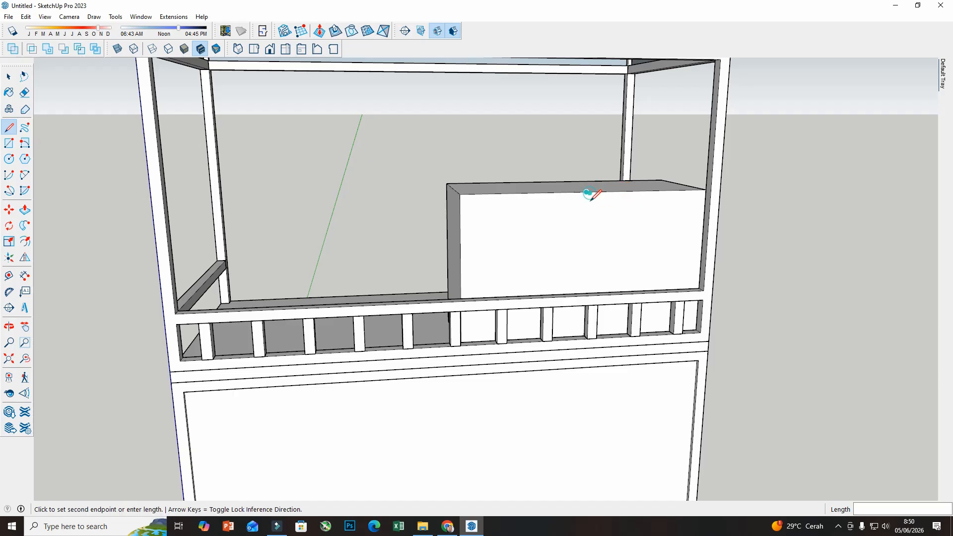
pyautogui.click(584, 255)
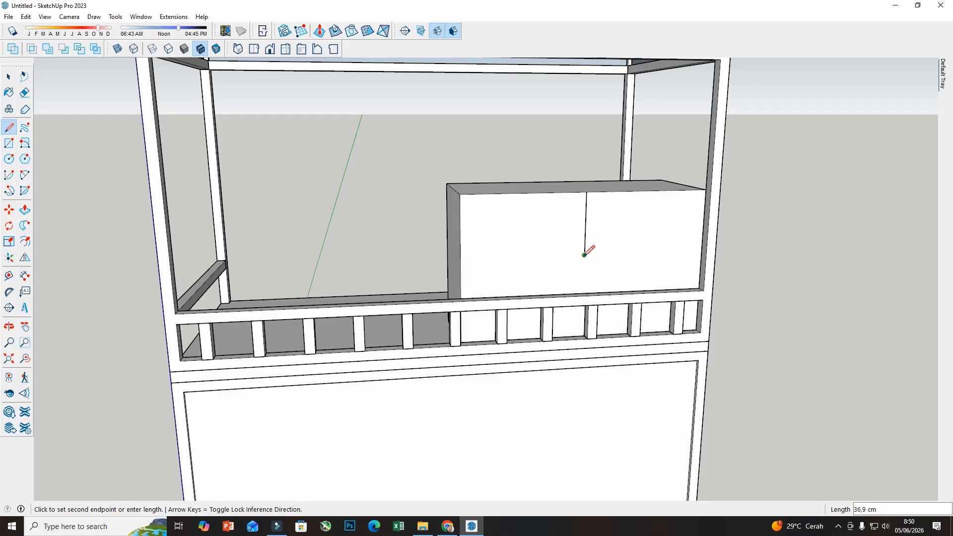
pyautogui.click(459, 259)
# - Push the outlined upper corner through the box's 64 cm depth, cutting it into two steps
pyautogui.click(25, 210)
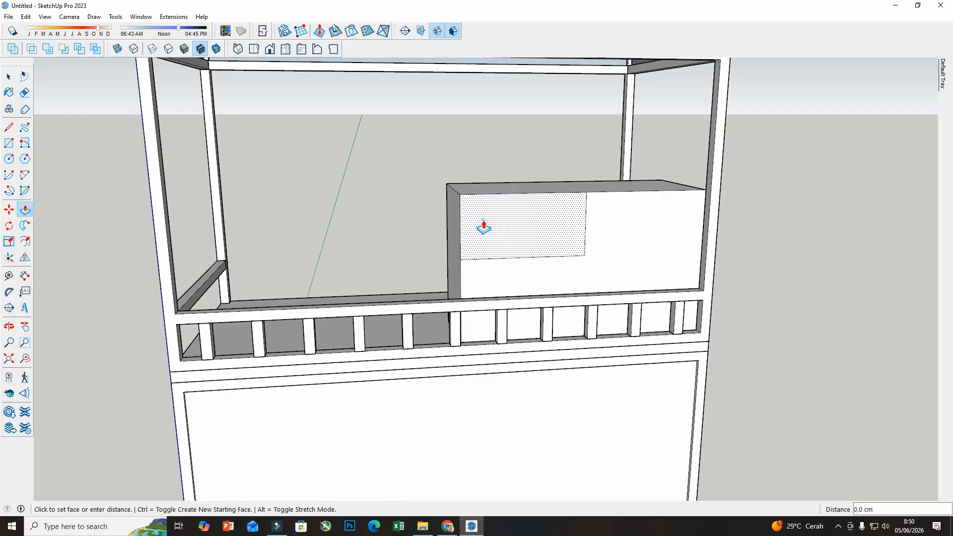
pyautogui.click(457, 198)
pyautogui.moveTo(457, 198); pyautogui.dragTo(541, 227, button='middle')
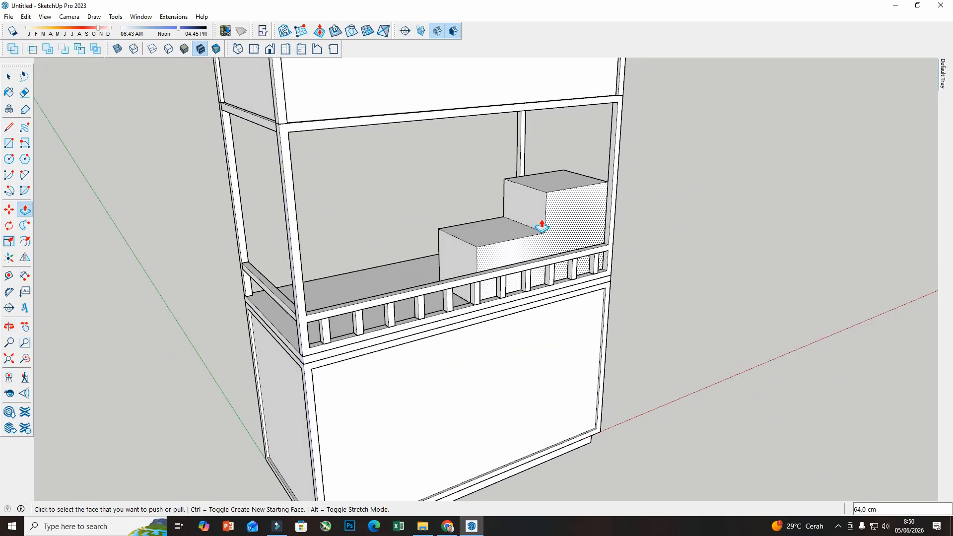
# - Push the upper step's riser slightly inward and shorten the lower step by pushing its end face in about 36.8 cm
pyautogui.click(534, 216)
pyautogui.click(545, 215)
pyautogui.click(475, 265)
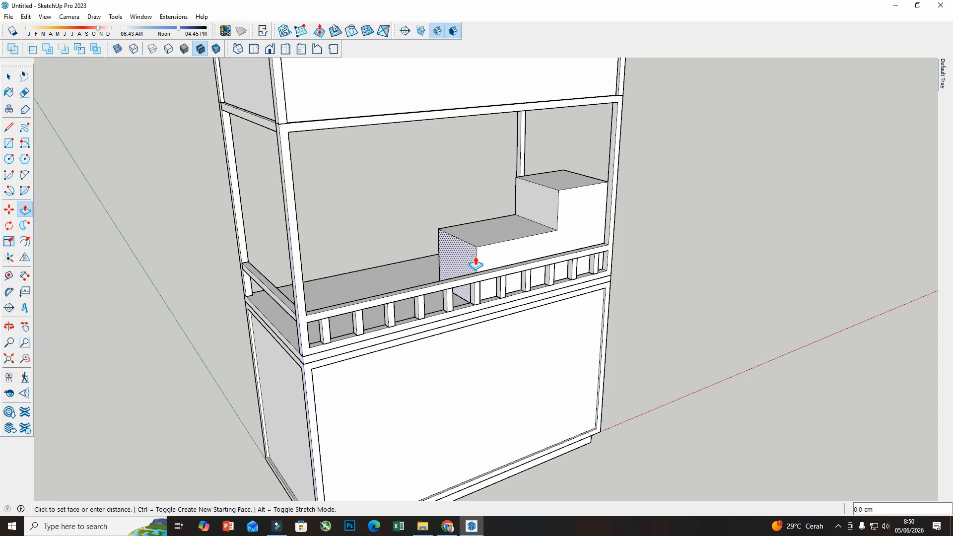
pyautogui.click(510, 261)
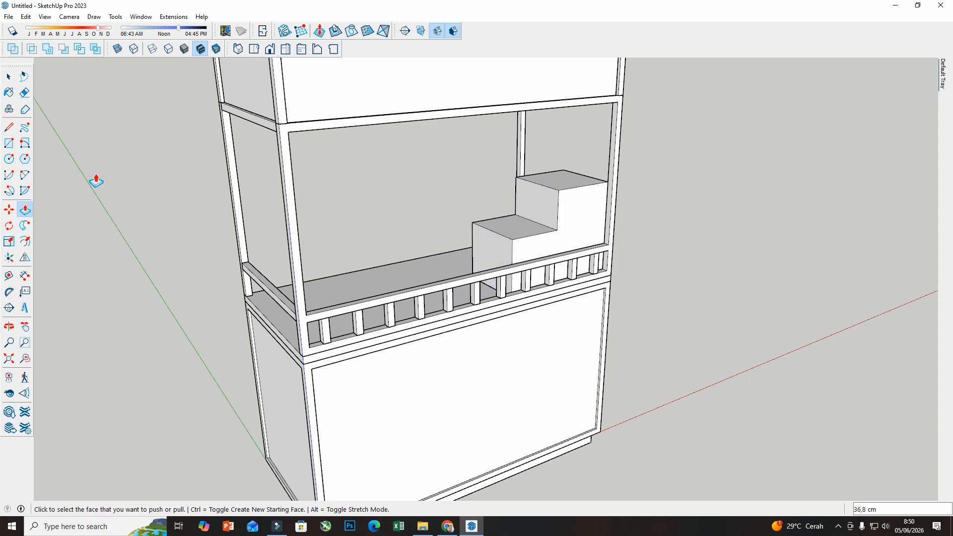
pyautogui.click(8, 77)
pyautogui.click(89, 109)
pyautogui.scroll(-3, 194, 201)
pyautogui.moveTo(244, 221); pyautogui.dragTo(506, 267, button='middle')
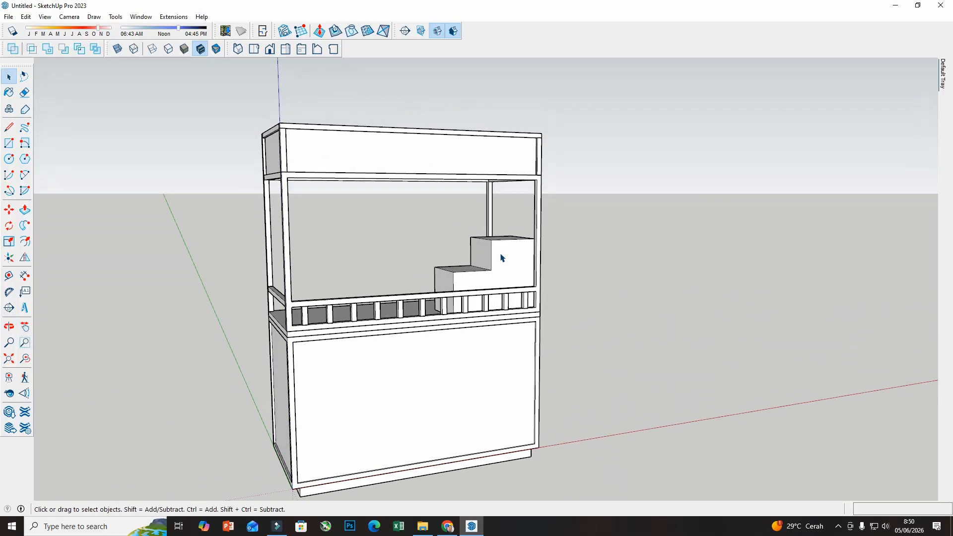
# - Offset the outline of the stepped block's face toward the balusters inward by about 3.9 cm
pyautogui.scroll(4, 505, 269)
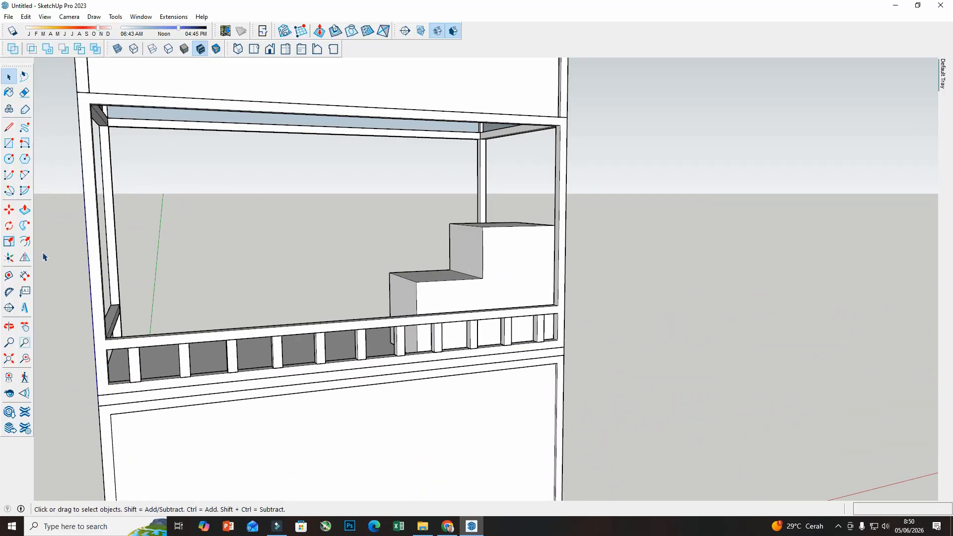
pyautogui.click(25, 243)
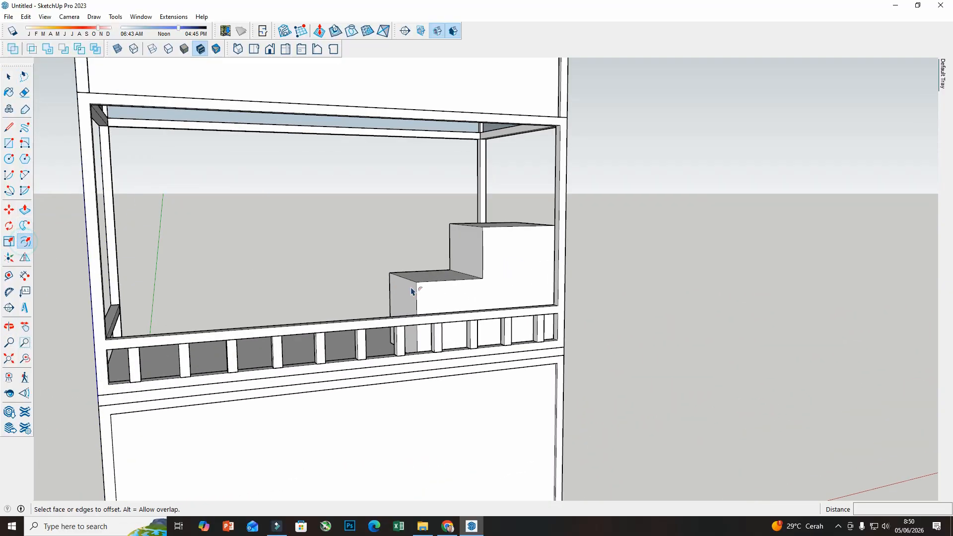
pyautogui.click(417, 296)
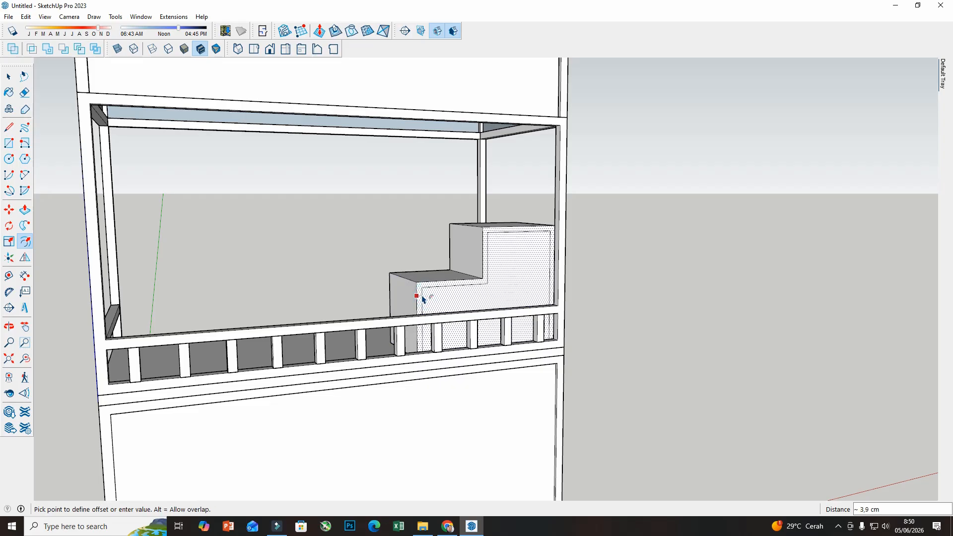
pyautogui.click(423, 298)
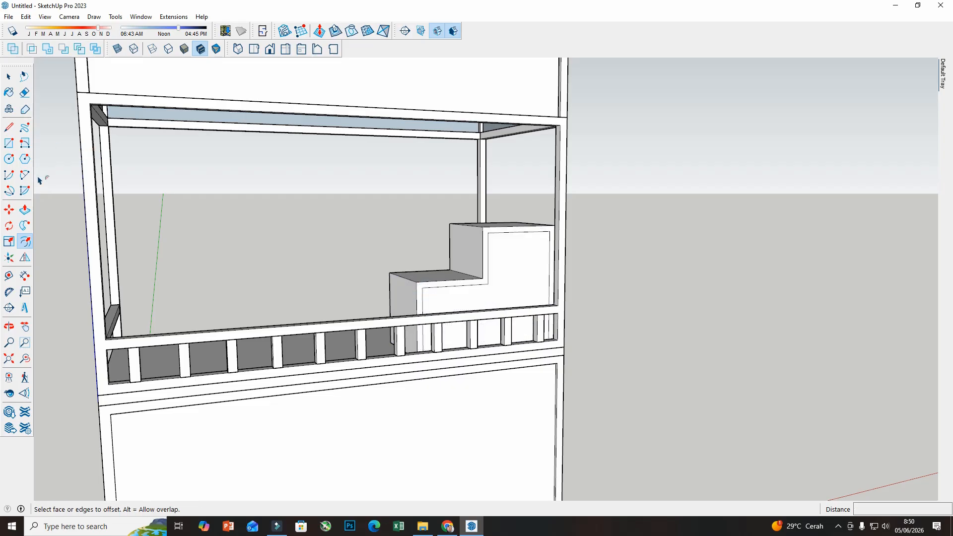
# - Push the inner offset face through the stepped block's full depth to hollow it into an open shell
pyautogui.click(25, 210)
pyautogui.click(523, 287)
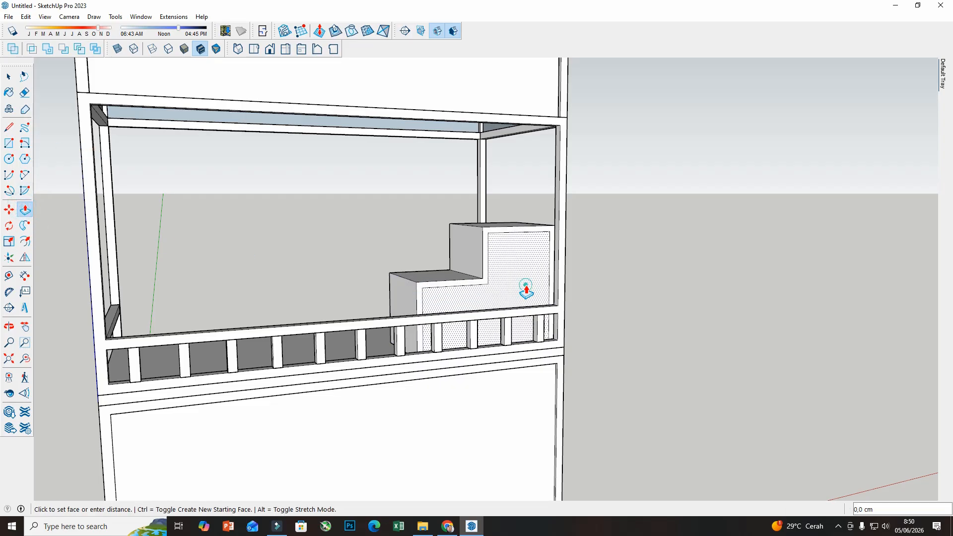
pyautogui.click(392, 278)
pyautogui.moveTo(385, 228); pyautogui.dragTo(217, 171, button='middle')
# - Select the whole hollow stepped shell and make it a group
pyautogui.click(9, 75)
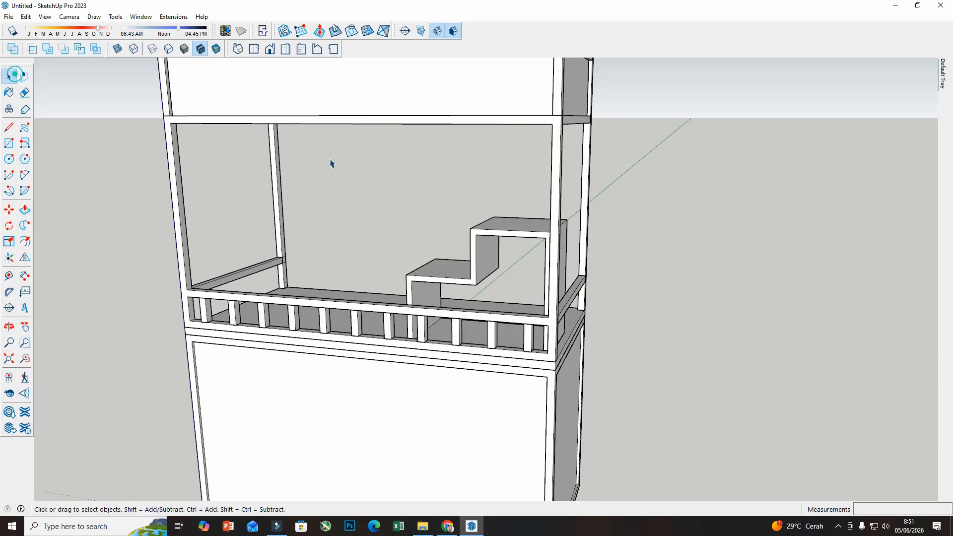
pyautogui.rightClick(494, 266)
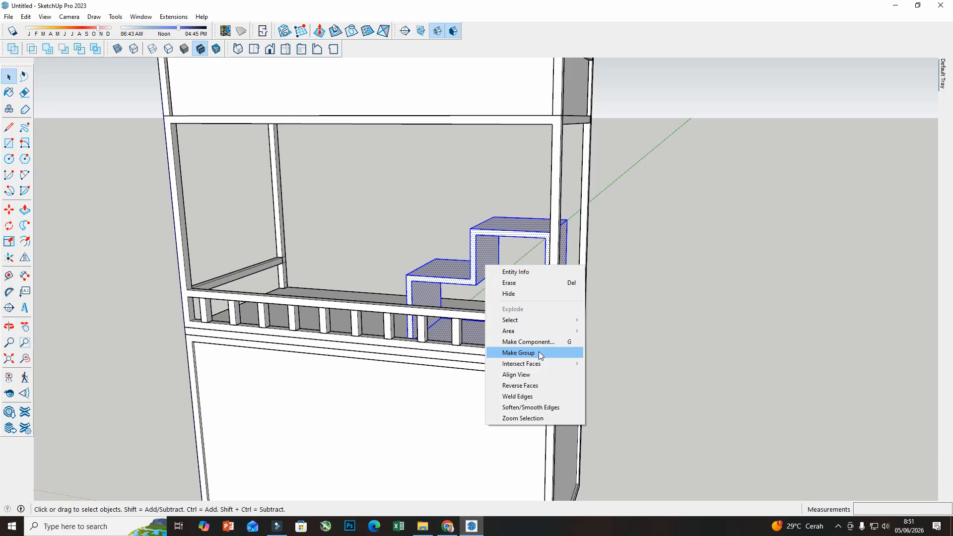
pyautogui.click(504, 352)
# - Move the stepped group by its lower outer corner to the base of the adjacent corner post
pyautogui.moveTo(536, 351); pyautogui.dragTo(360, 337, button='middle')
pyautogui.moveTo(506, 338); pyautogui.dragTo(370, 355, button='middle')
pyautogui.scroll(3, 332, 317)
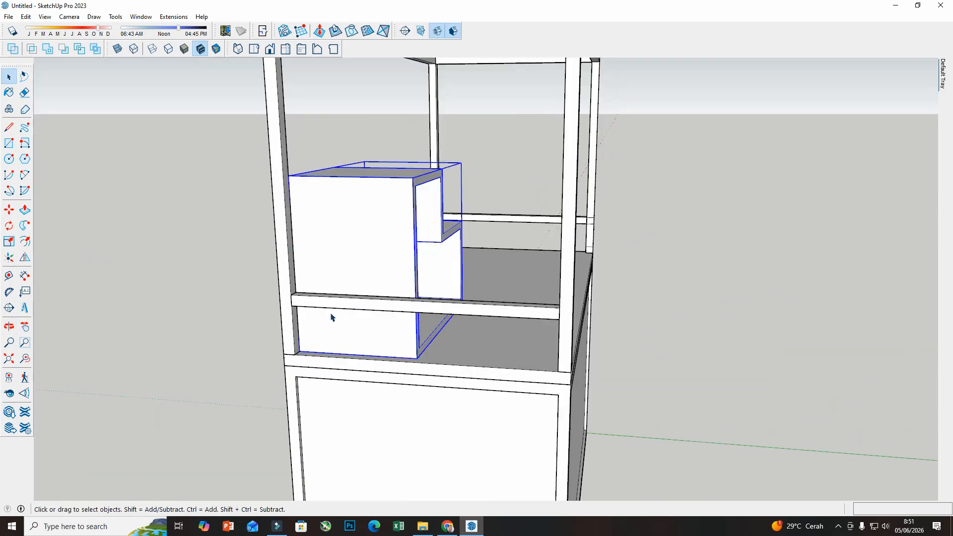
pyautogui.click(9, 210)
pyautogui.scroll(2, 298, 361)
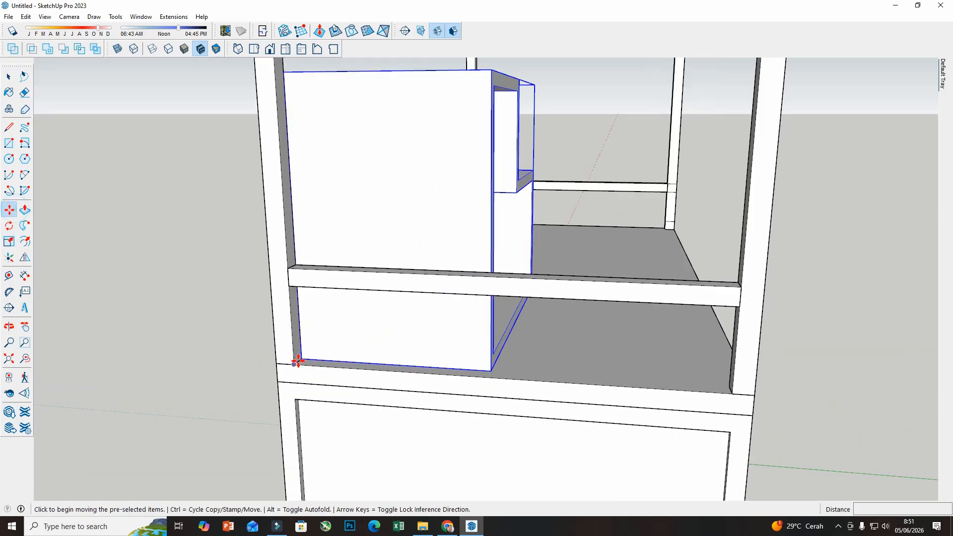
pyautogui.click(303, 358)
pyautogui.click(296, 362)
pyautogui.moveTo(157, 340); pyautogui.dragTo(632, 413, button='middle')
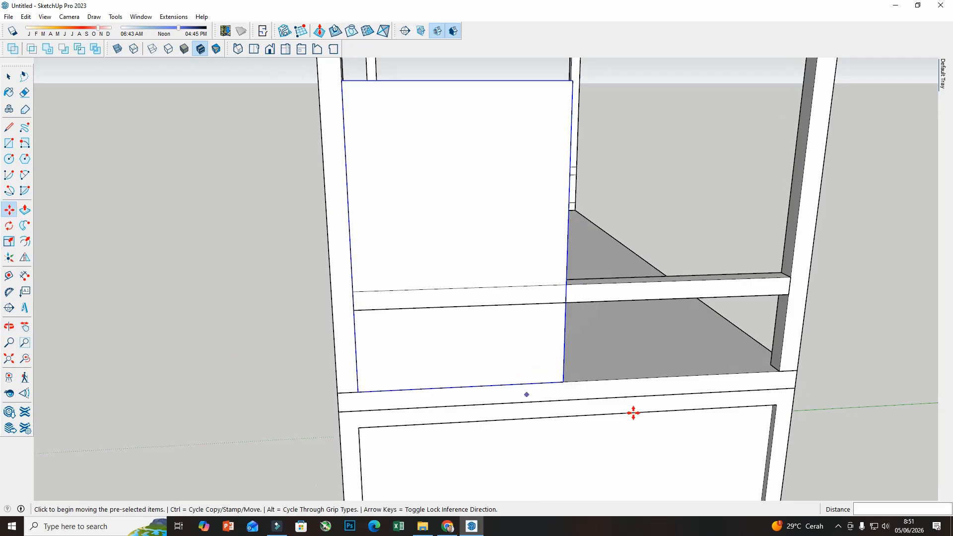
# - Adjust the stepped group's position along the countertop, shifting it inward off the side rail and back about 2.9 cm toward the corner post
pyautogui.moveTo(311, 347); pyautogui.dragTo(613, 370, button='middle')
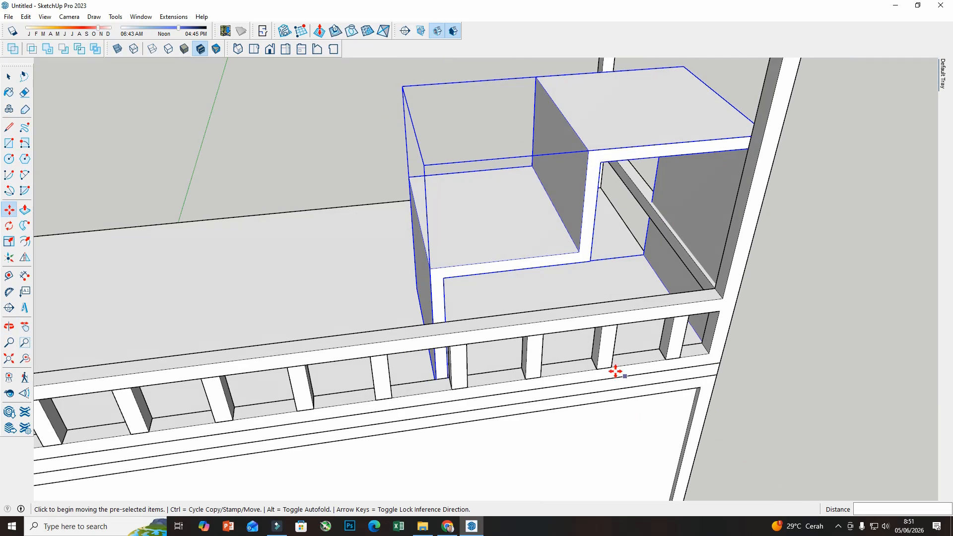
pyautogui.click(672, 268)
pyautogui.click(653, 270)
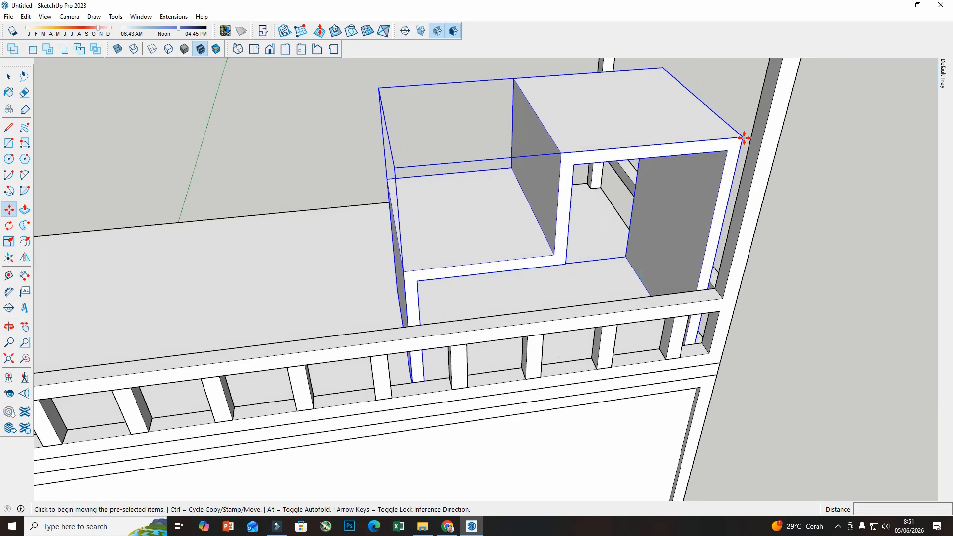
pyautogui.click(743, 138)
pyautogui.click(760, 148)
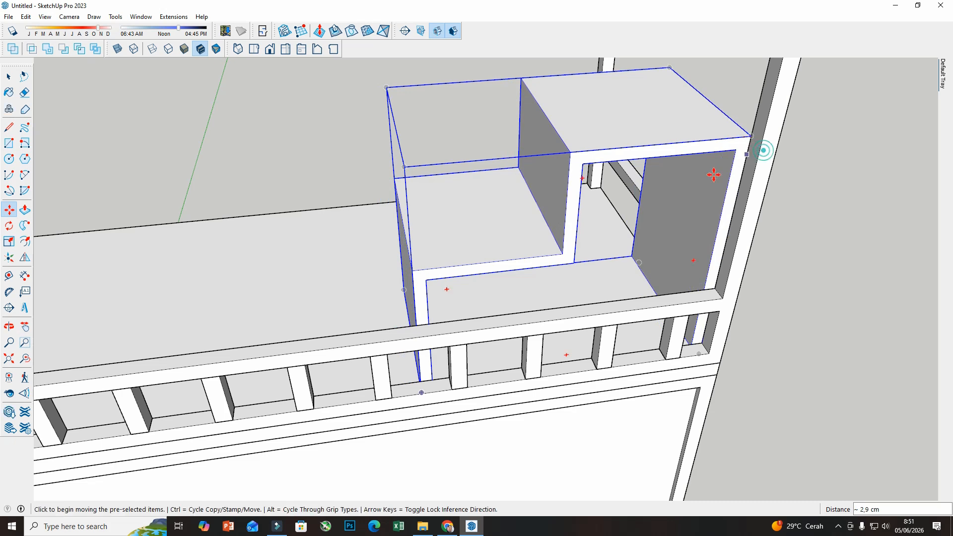
pyautogui.moveTo(714, 174); pyautogui.dragTo(496, 178, button='middle')
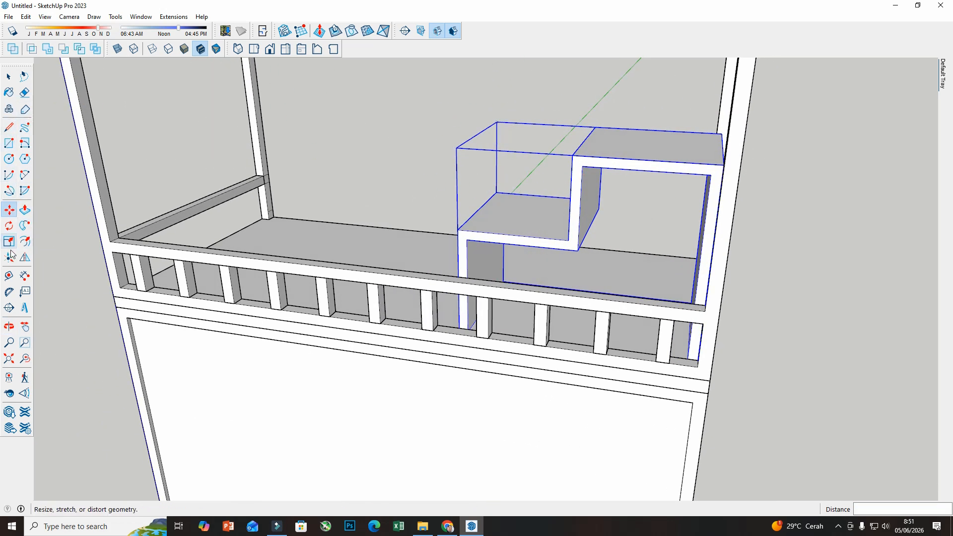
# - Place a guide line along the lower step's front top edge, extending it across the stepped shelf
pyautogui.click(9, 274)
pyautogui.scroll(2, 501, 223)
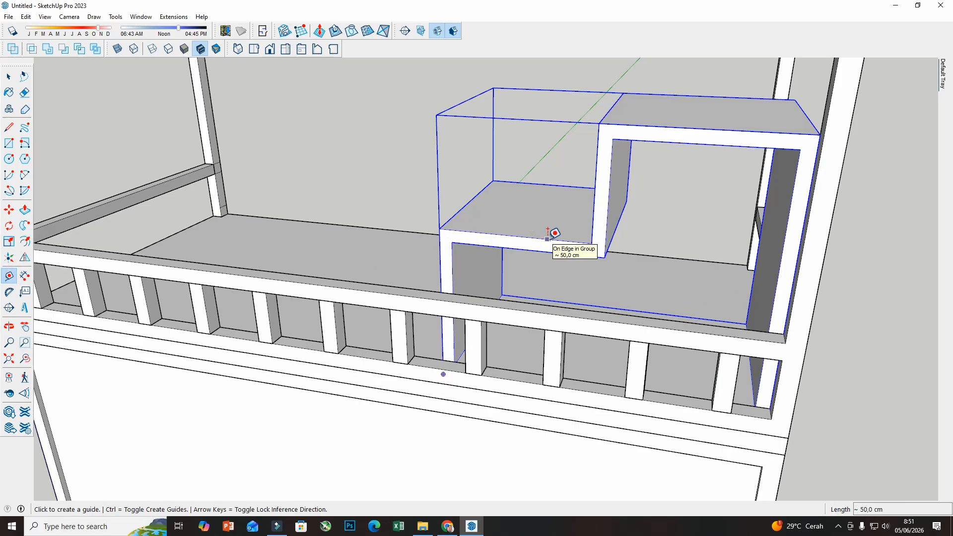
pyautogui.click(548, 239)
# - Draw a thin strip along the bottom of the vertical divider's side, from the guide at the front corner back to the rear edge
pyautogui.click(9, 128)
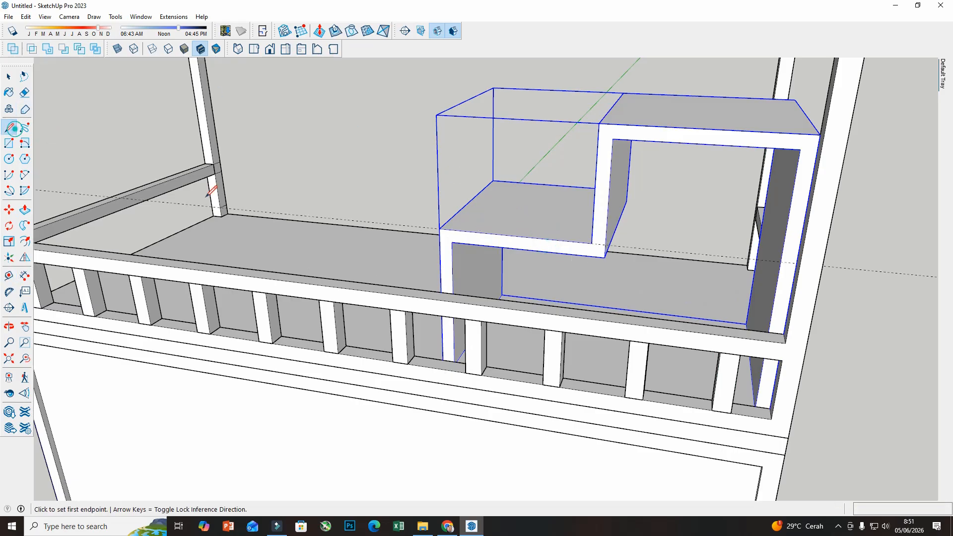
pyautogui.scroll(2, 731, 265)
pyautogui.moveTo(730, 265); pyautogui.dragTo(554, 220, button='middle')
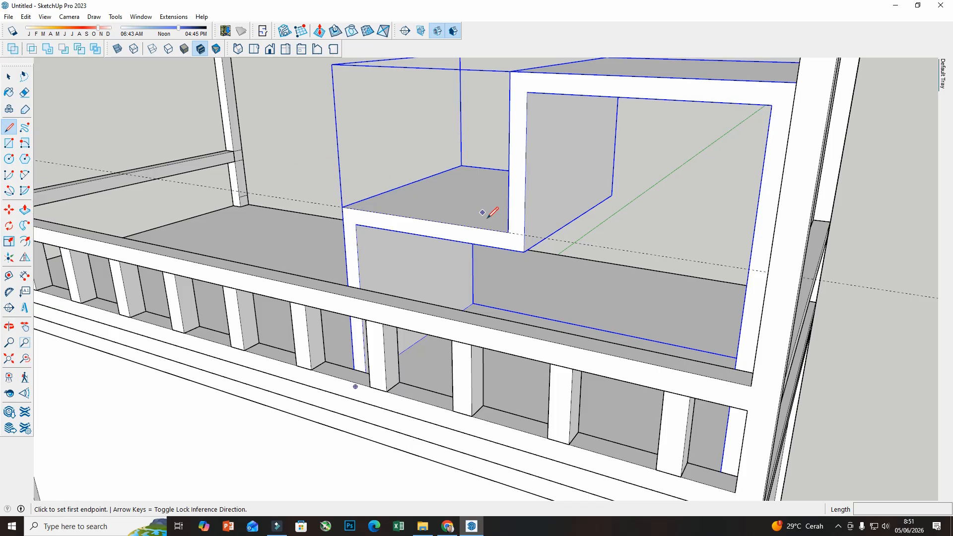
pyautogui.click(524, 234)
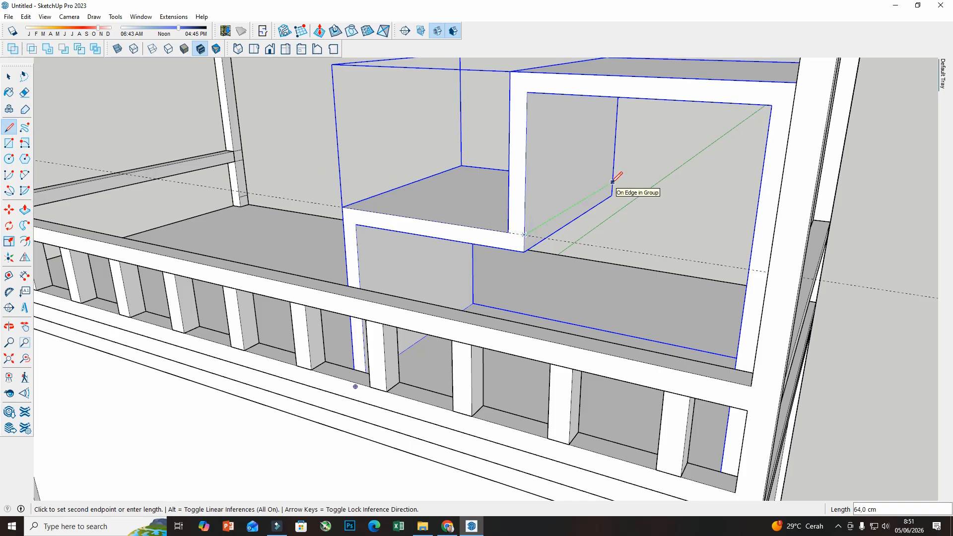
pyautogui.click(611, 196)
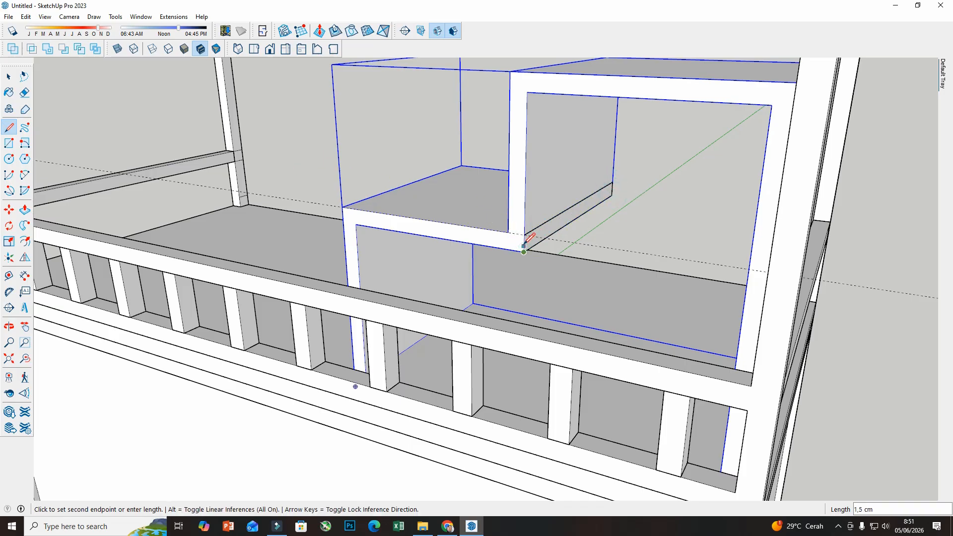
pyautogui.click(524, 246)
pyautogui.moveTo(517, 223); pyautogui.dragTo(507, 205, button='middle')
# - Push/Pull the thin strip about 50 cm across to the opposite wall, forming a horizontal shelf under the upper compartment
pyautogui.click(25, 214)
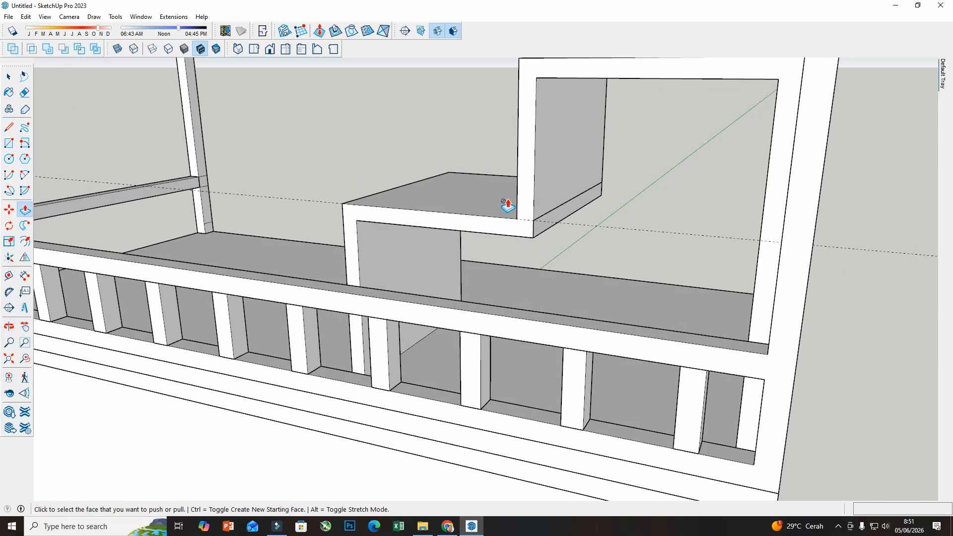
pyautogui.click(546, 227)
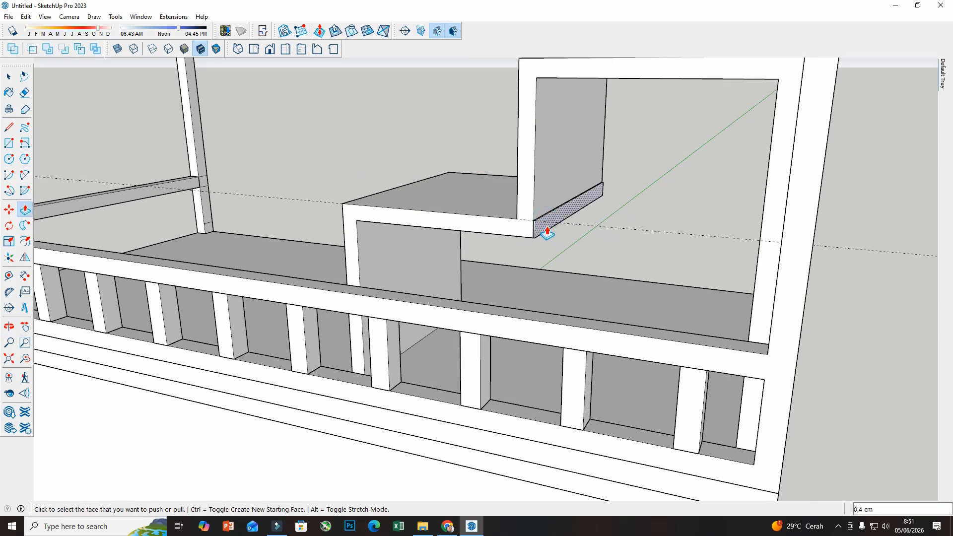
pyautogui.click(775, 87)
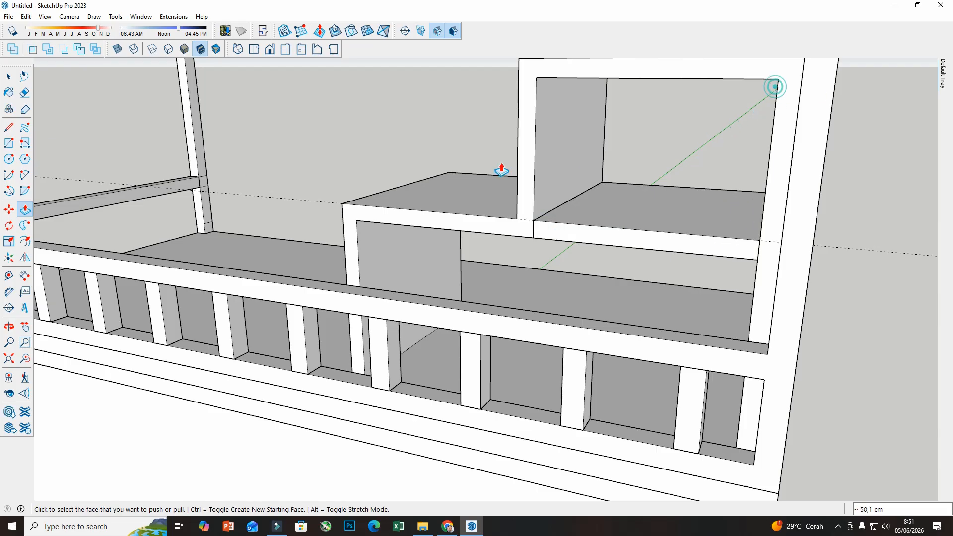
pyautogui.moveTo(501, 169); pyautogui.dragTo(513, 174, button='middle')
# - Select the entire new horizontal shelf and make it a group
pyautogui.press('space')
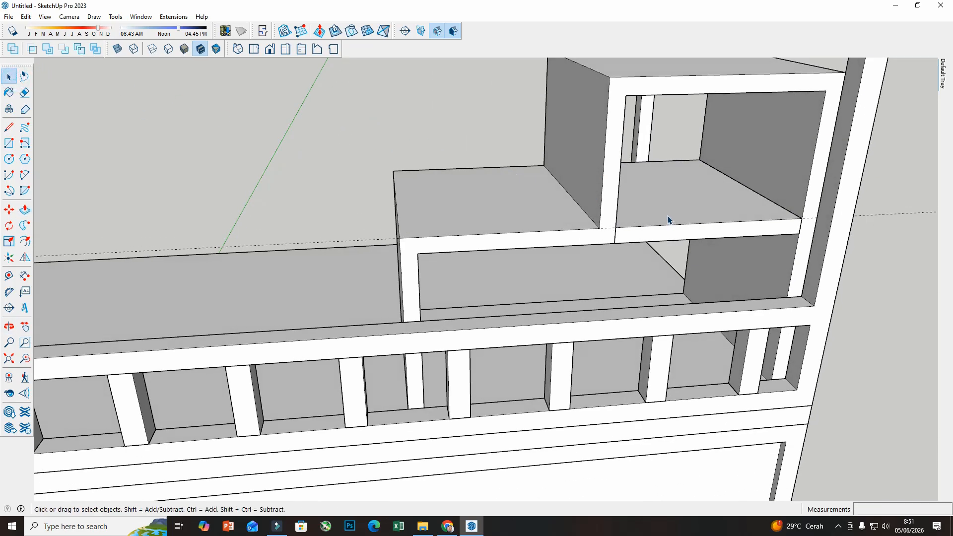
pyautogui.click(668, 219)
pyautogui.rightClick(668, 218)
pyautogui.click(695, 303)
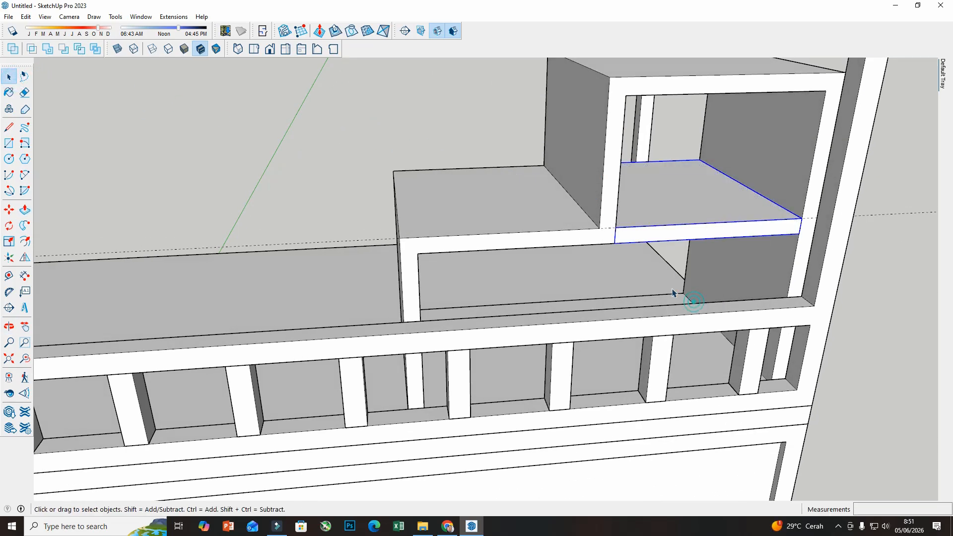
# - Examine the whole booth from several angles, checking the base, railings, stepped shelf and upper frame
pyautogui.scroll(-8, 673, 293)
pyautogui.moveTo(672, 293); pyautogui.dragTo(602, 256, button='middle')
pyautogui.moveTo(650, 120); pyautogui.dragTo(669, 99, button='middle')
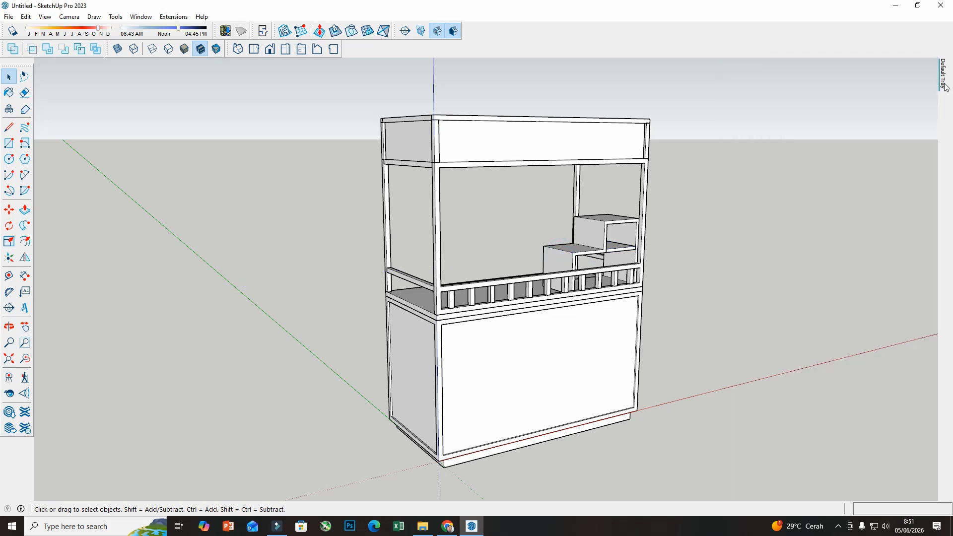
pyautogui.scroll(-2, 453, 141)
pyautogui.scroll(2, 619, 321)
pyautogui.moveTo(612, 330); pyautogui.dragTo(615, 328, button='middle')
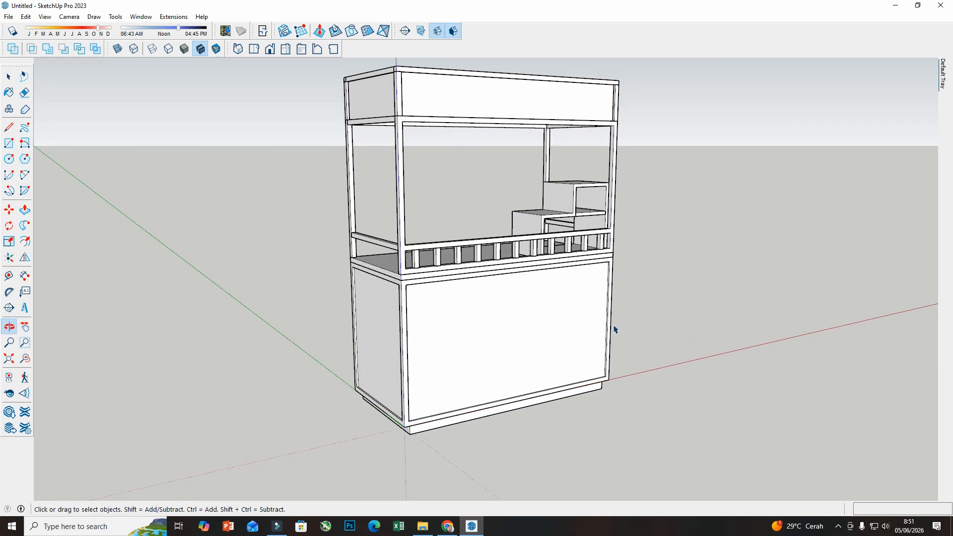
pyautogui.scroll(-2, 606, 330)
pyautogui.moveTo(551, 221); pyautogui.dragTo(549, 206, button='middle')
pyautogui.scroll(3, 419, 347)
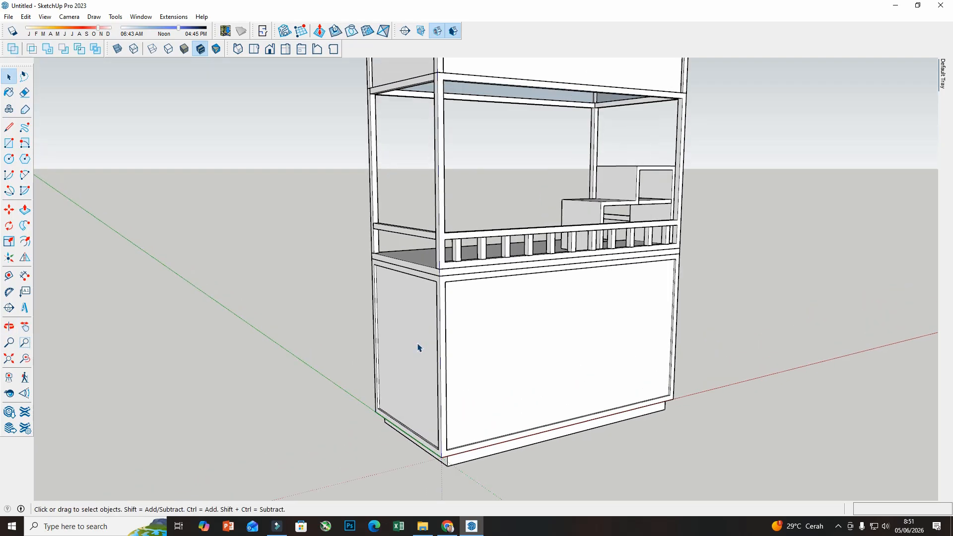
pyautogui.moveTo(419, 347)
pyautogui.mouseDown(button='middle')
pyautogui.moveTo(474, 244)
pyautogui.moveTo(438, 215)
pyautogui.moveTo(442, 251)
pyautogui.moveTo(404, 258)
pyautogui.moveTo(540, 374)
pyautogui.mouseUp(button='middle')
pyautogui.scroll(-1, 427, 254)
pyautogui.scroll(-2, 426, 350)
pyautogui.scroll(1, 598, 366)
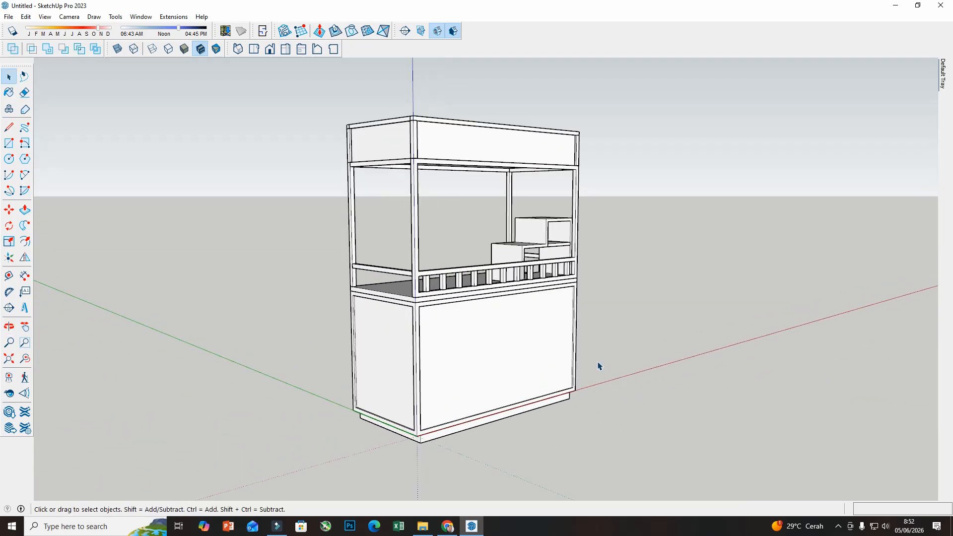
# - Paint the front post frame and the upper frame's corner post and top rails with Color M08
pyautogui.moveTo(945, 83)
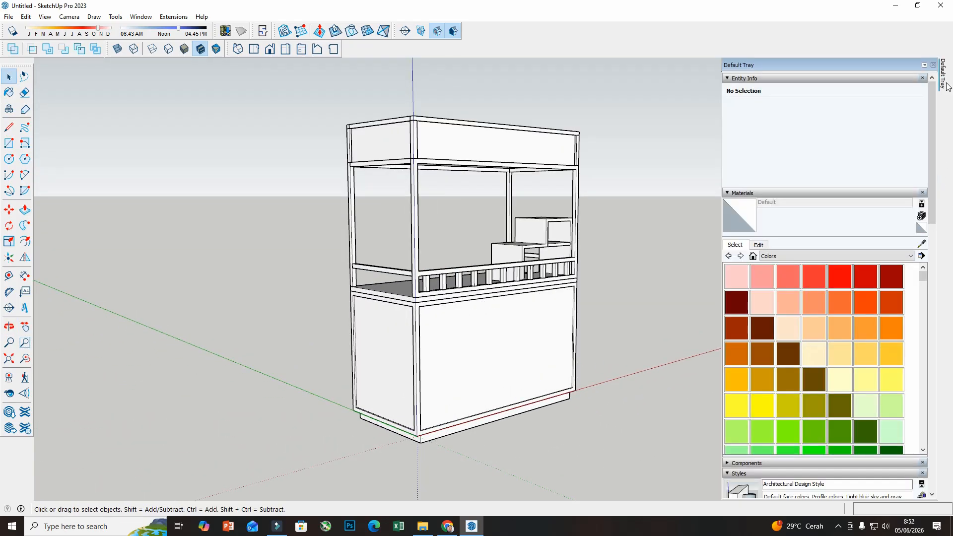
pyautogui.scroll(-10, 831, 318)
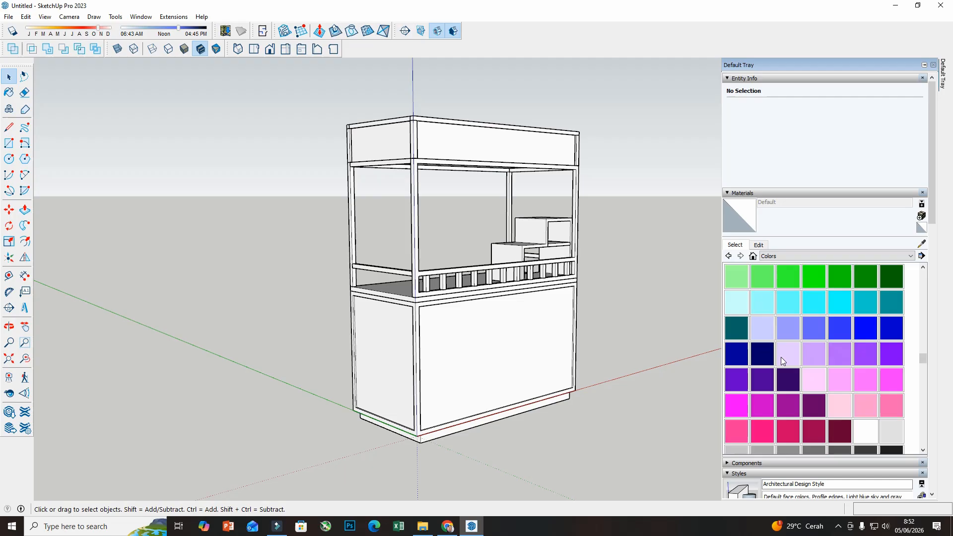
pyautogui.click(891, 328)
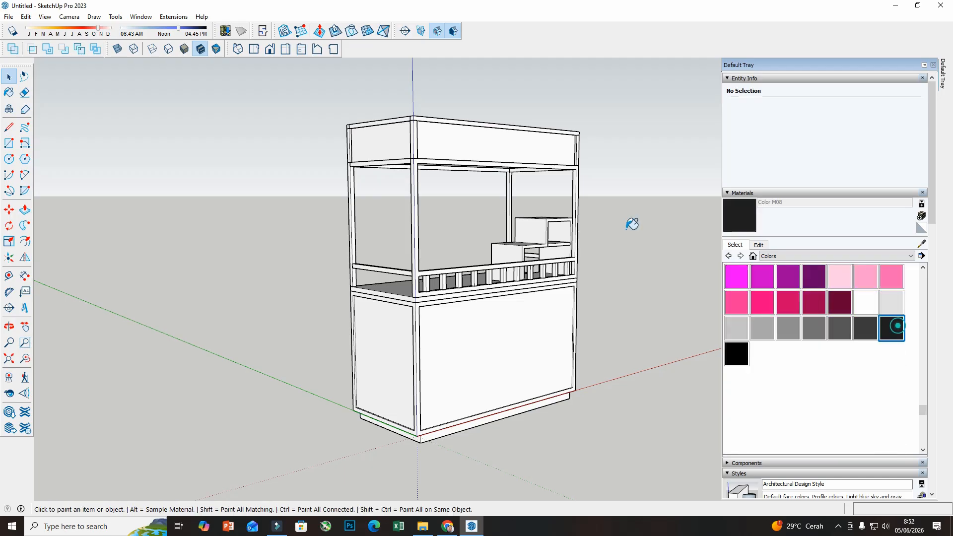
pyautogui.click(418, 155)
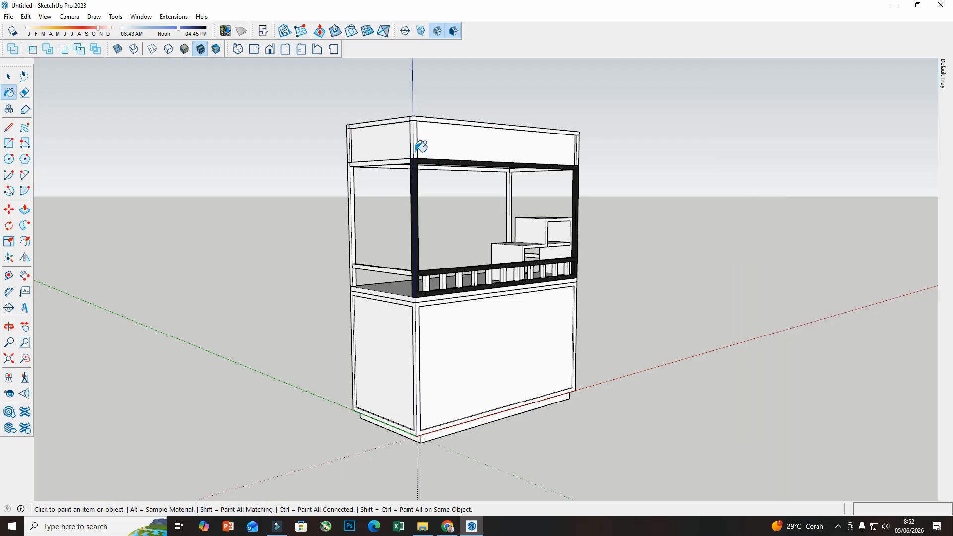
pyautogui.click(416, 148)
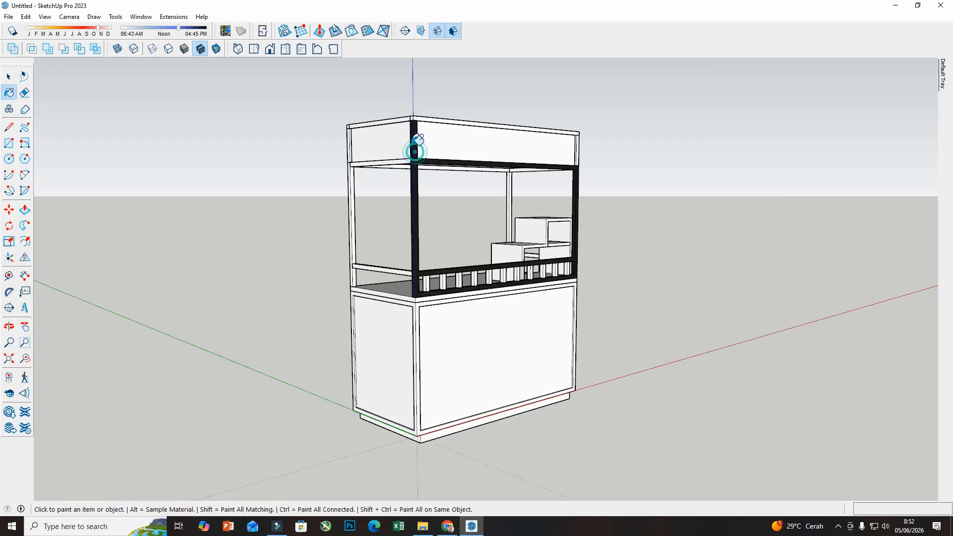
pyautogui.click(402, 120)
pyautogui.click(422, 118)
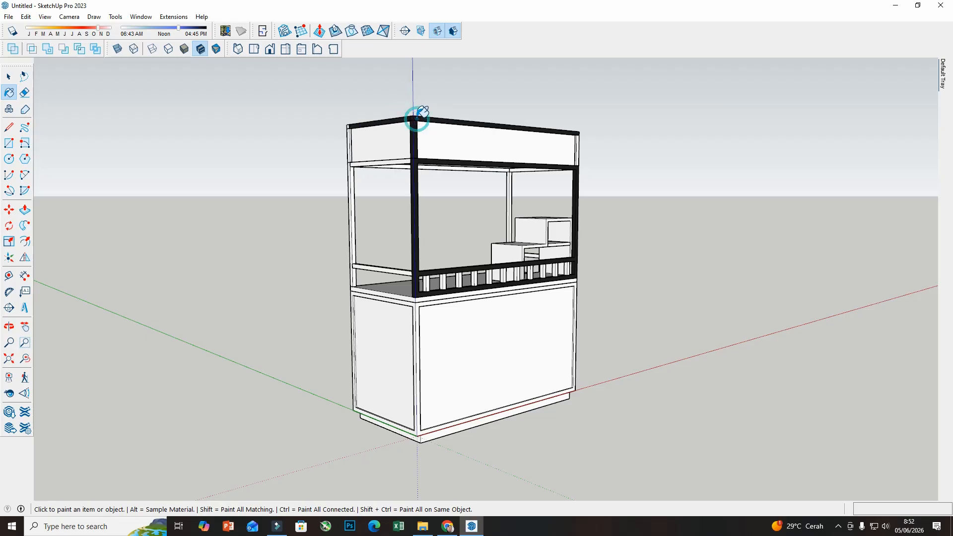
# - Paint the upper frame's lower side rail, the rear posts and the side handrail with Color M08
pyautogui.scroll(4, 370, 166)
pyautogui.click(358, 163)
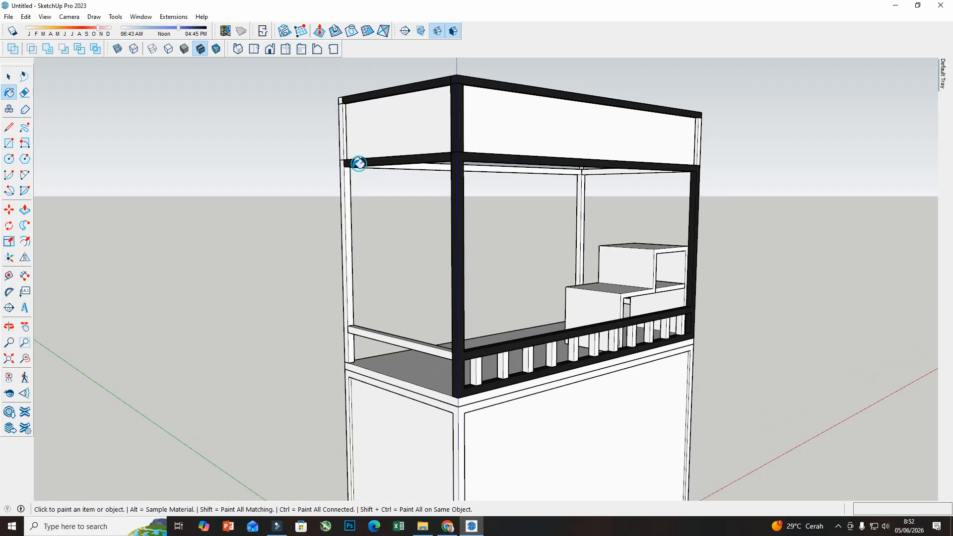
pyautogui.click(343, 140)
pyautogui.click(352, 167)
pyautogui.moveTo(410, 189)
pyautogui.mouseDown(button='middle')
pyautogui.moveTo(385, 183)
pyautogui.moveTo(402, 214)
pyautogui.mouseUp(button='middle')
pyautogui.click(377, 308)
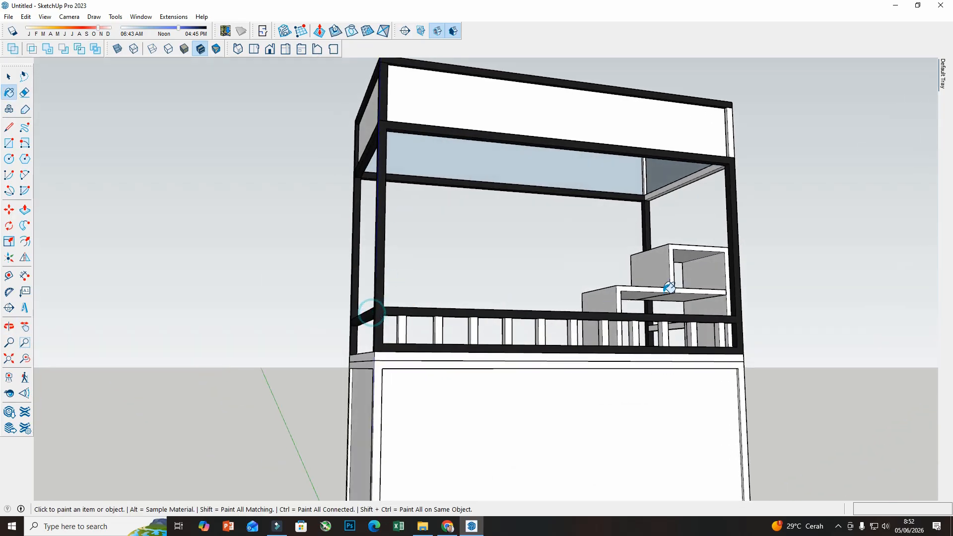
# - Paint the remaining frame parts on the shelf side and the countertop with Color M08
pyautogui.moveTo(670, 283)
pyautogui.mouseDown(button='middle')
pyautogui.moveTo(478, 347)
pyautogui.moveTo(631, 270)
pyautogui.moveTo(410, 242)
pyautogui.moveTo(576, 139)
pyautogui.mouseUp(button='middle')
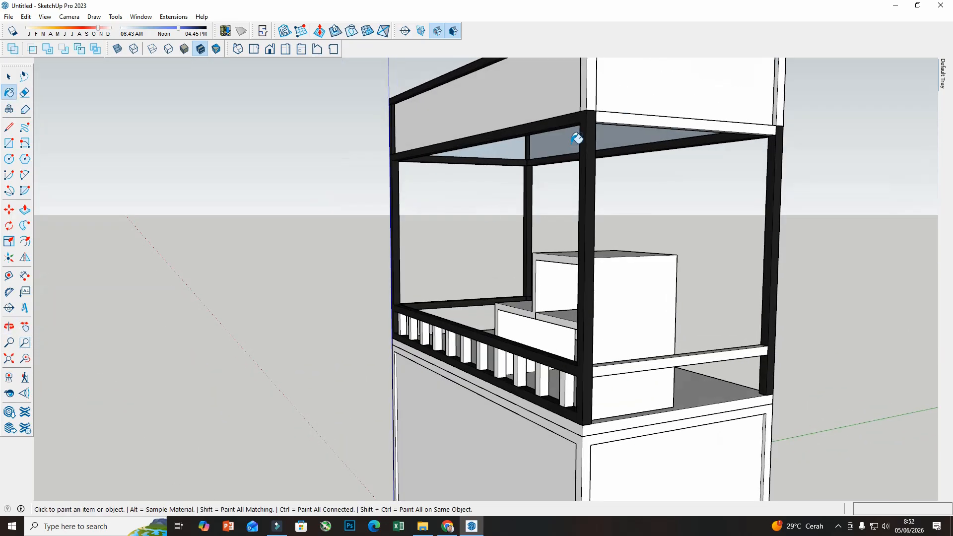
pyautogui.scroll(-3, 511, 248)
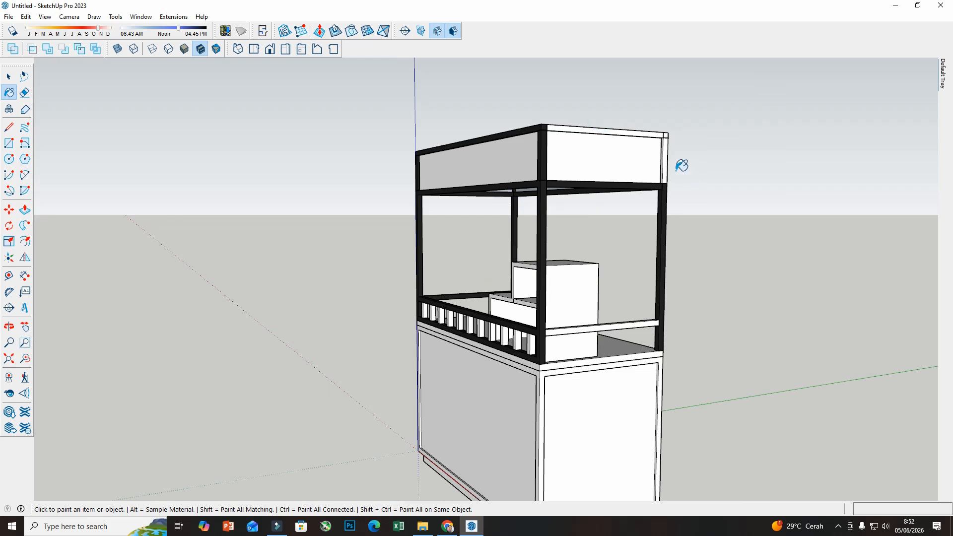
pyautogui.moveTo(671, 157)
pyautogui.mouseDown(button='middle')
pyautogui.moveTo(655, 305)
pyautogui.moveTo(679, 200)
pyautogui.moveTo(326, 147)
pyautogui.moveTo(526, 115)
pyautogui.moveTo(528, 124)
pyautogui.mouseUp(button='middle')
pyautogui.click(531, 380)
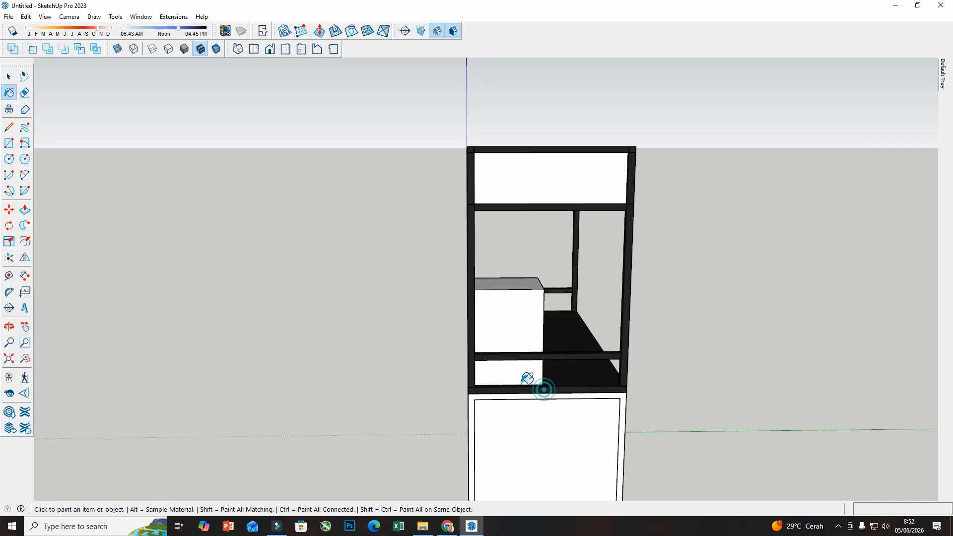
# - Paint the front railing's balusters with Color M08
pyautogui.moveTo(531, 379)
pyautogui.mouseDown(button='middle')
pyautogui.moveTo(754, 378)
pyautogui.moveTo(532, 350)
pyautogui.mouseUp(button='middle')
pyautogui.scroll(2, 532, 350)
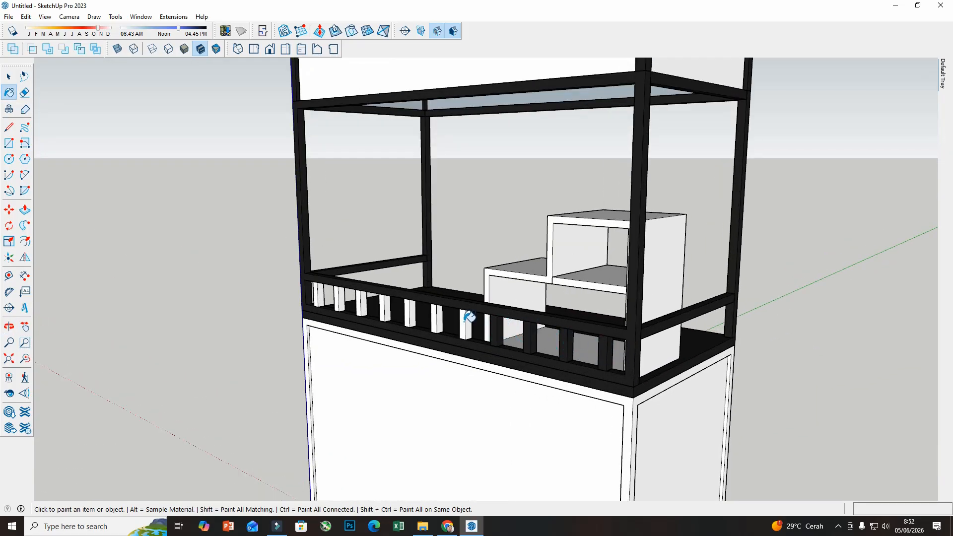
pyautogui.moveTo(468, 319)
pyautogui.mouseDown(button='middle')
pyautogui.moveTo(579, 298)
pyautogui.moveTo(520, 319)
pyautogui.moveTo(475, 319)
pyautogui.moveTo(449, 303)
pyautogui.moveTo(512, 300)
pyautogui.mouseUp(button='middle')
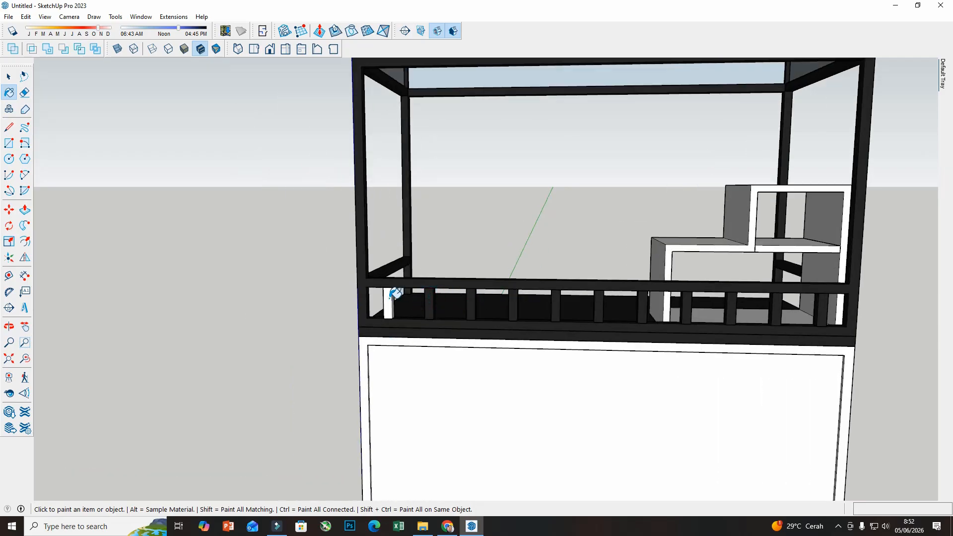
pyautogui.scroll(-4, 442, 209)
pyautogui.moveTo(447, 200); pyautogui.dragTo(521, 307, button='middle')
pyautogui.click(479, 310)
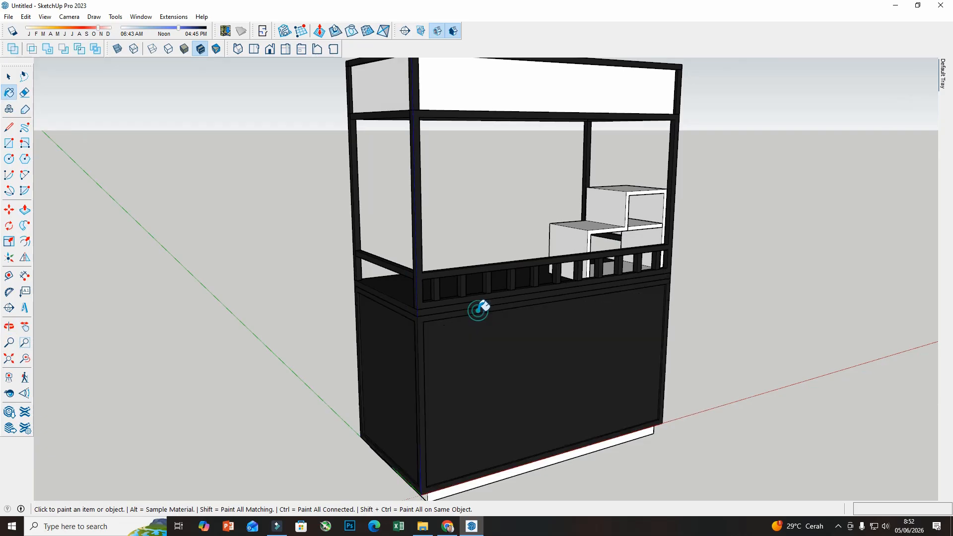
pyautogui.hotkey('ctrl', 'z')
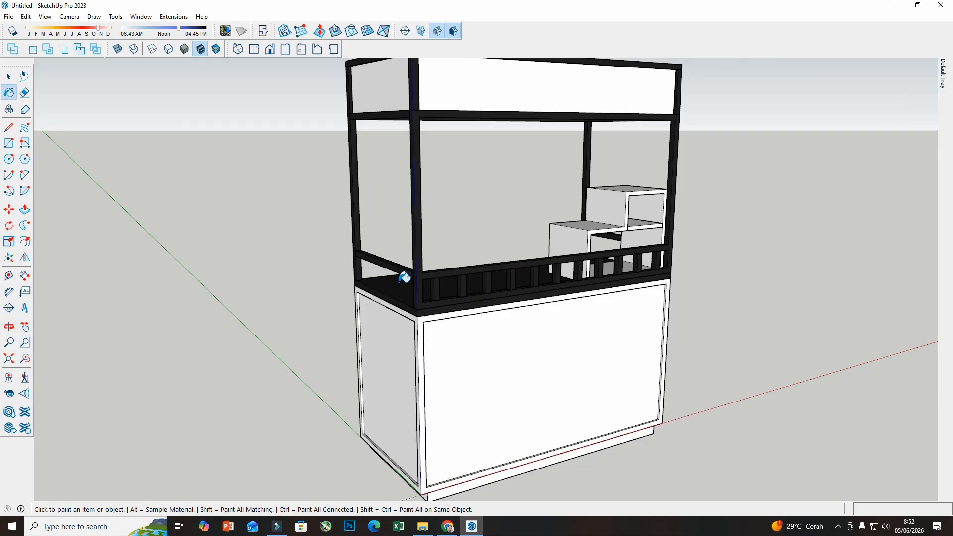
# - Open the base group for editing and paint the frame faces around its front and side panels with Color M08
pyautogui.click(14, 80)
pyautogui.click(417, 328)
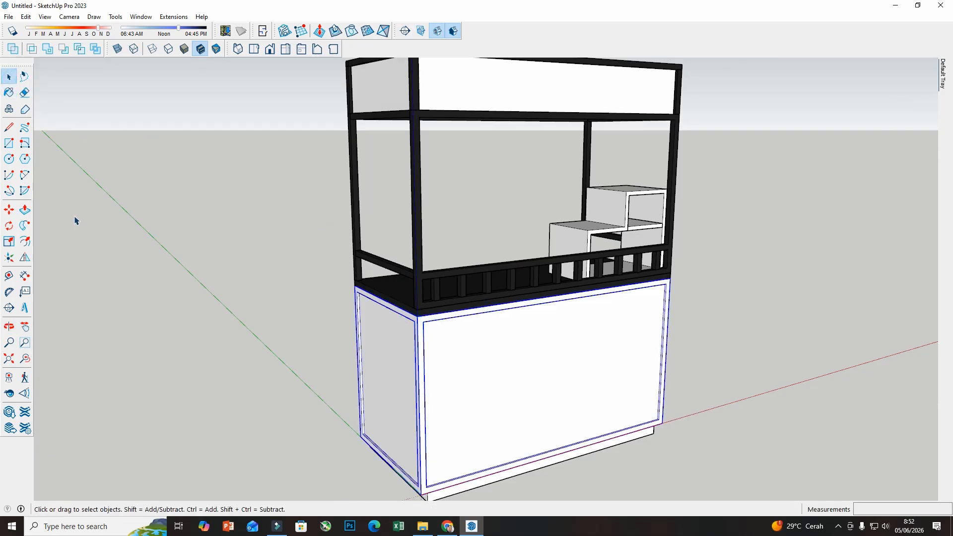
pyautogui.doubleClick(407, 367)
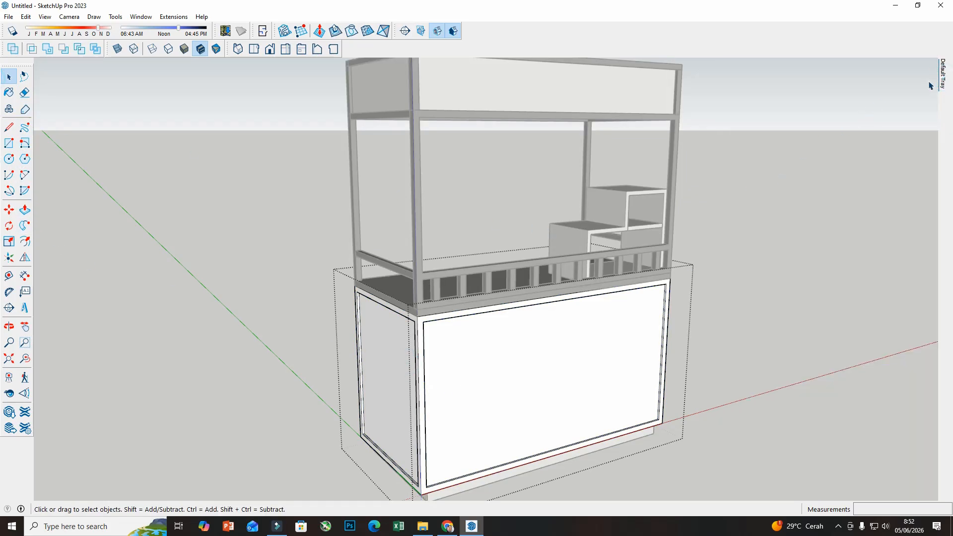
pyautogui.click(945, 79)
pyautogui.press('b')
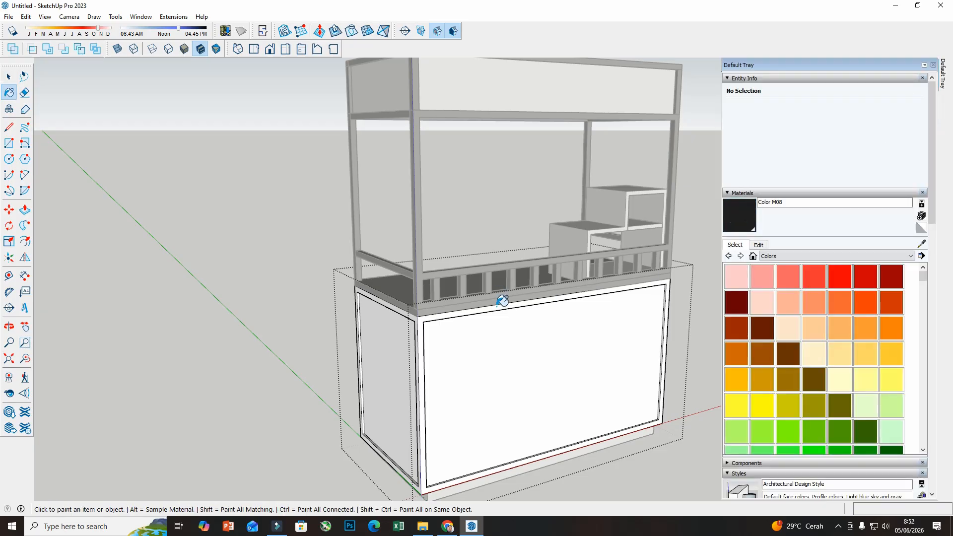
pyautogui.scroll(2, 500, 299)
pyautogui.click(496, 306)
pyautogui.click(383, 318)
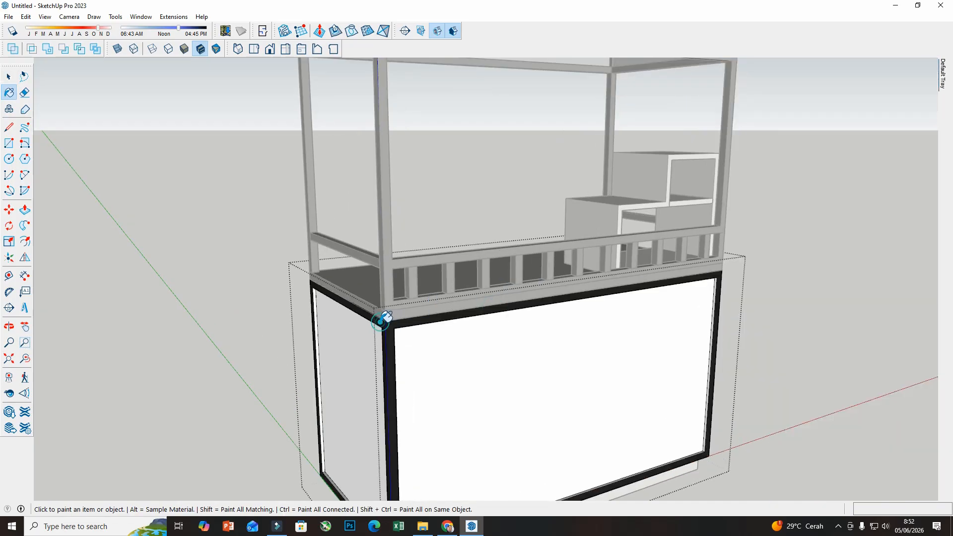
# - Paint the recessed inner edges of the base's front panel frame, along its far side and bottom, with Color M08
pyautogui.scroll(-2, 448, 336)
pyautogui.scroll(4, 597, 392)
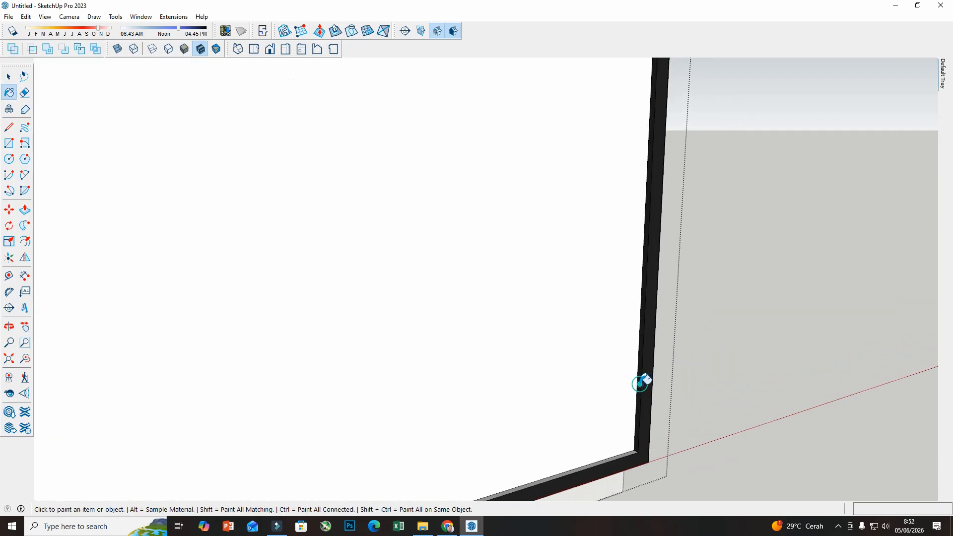
pyautogui.scroll(-1, 620, 407)
pyautogui.scroll(2, 664, 431)
pyautogui.scroll(-5, 727, 418)
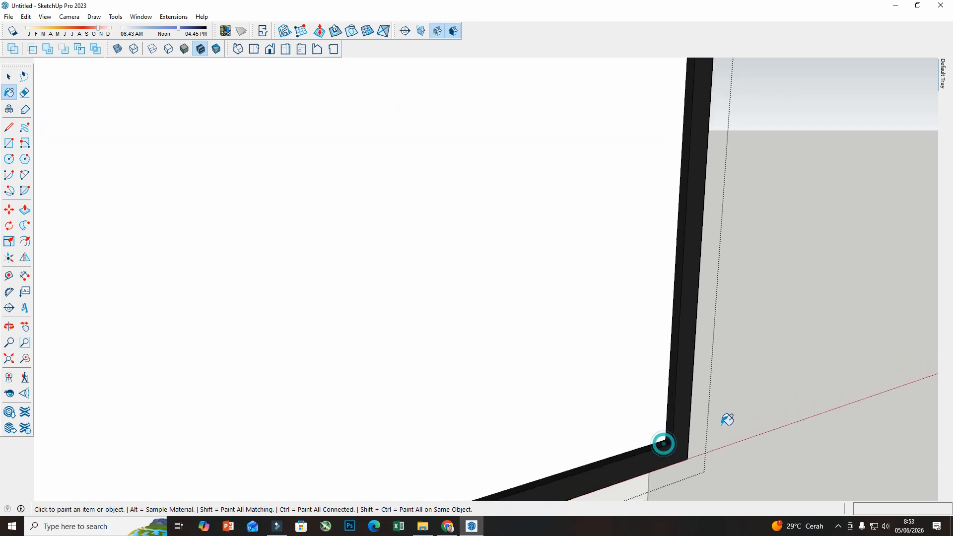
# - Paint the top inner edges of the base's front and adjacent side panel frames with Color M08
pyautogui.scroll(1, 211, 209)
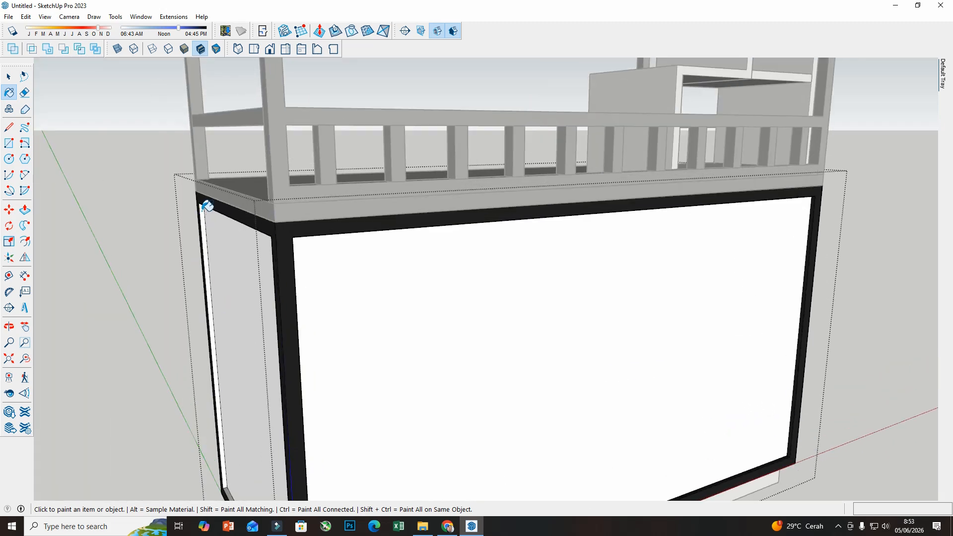
pyautogui.moveTo(207, 205); pyautogui.dragTo(353, 89, button='middle')
pyautogui.click(384, 96)
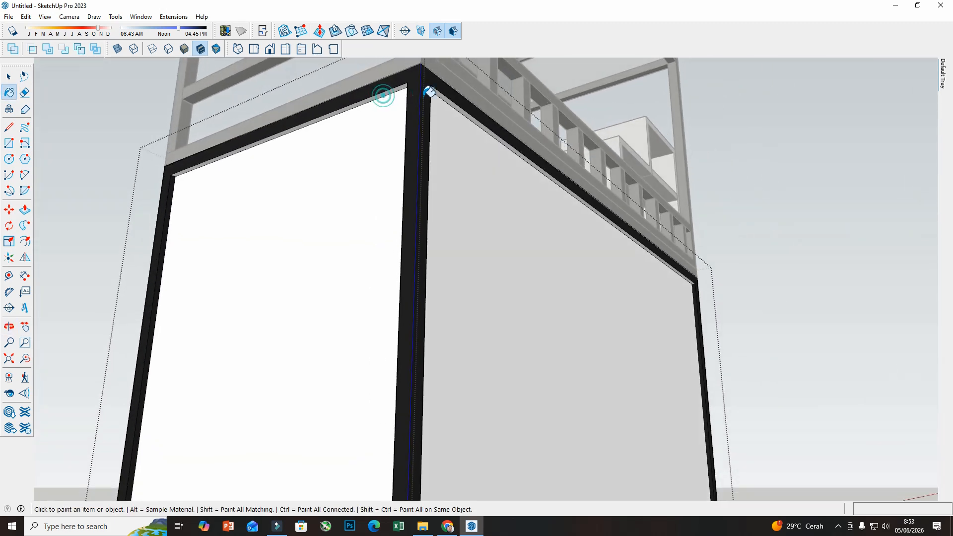
pyautogui.click(437, 89)
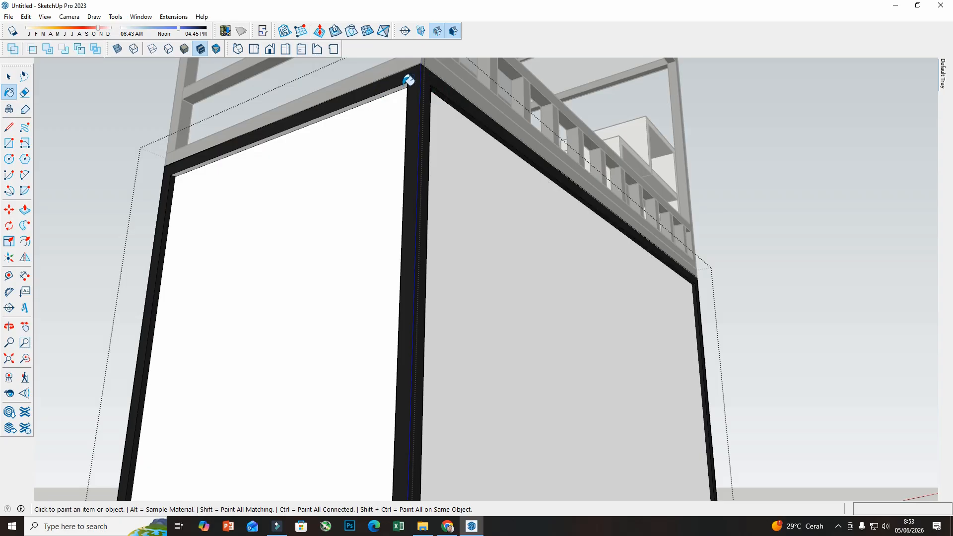
pyautogui.click(408, 79)
# - Paint the vertical and bottom inner edges of the same side panel's frame and the base's back frame face with Color M08
pyautogui.moveTo(408, 80)
pyautogui.mouseDown(button='middle')
pyautogui.moveTo(574, 195)
pyautogui.moveTo(725, 278)
pyautogui.moveTo(718, 283)
pyautogui.mouseUp(button='middle')
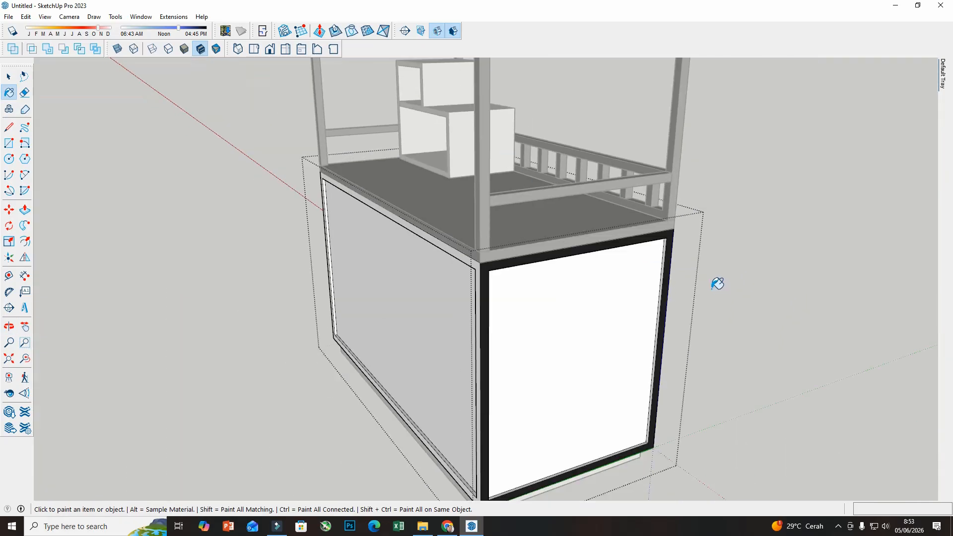
pyautogui.scroll(4, 655, 290)
pyautogui.click(645, 280)
pyautogui.scroll(-3, 630, 397)
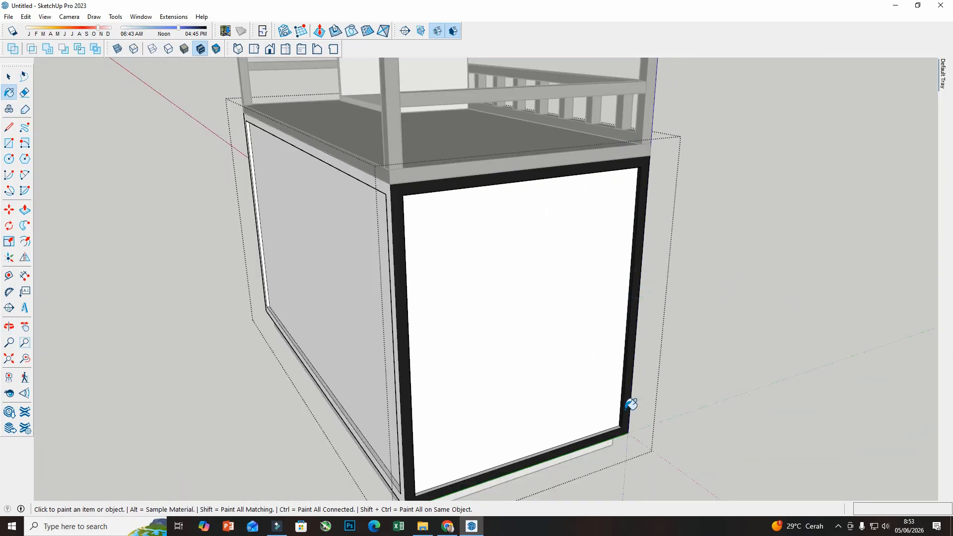
pyautogui.scroll(7, 619, 425)
pyautogui.click(617, 401)
pyautogui.scroll(-5, 727, 404)
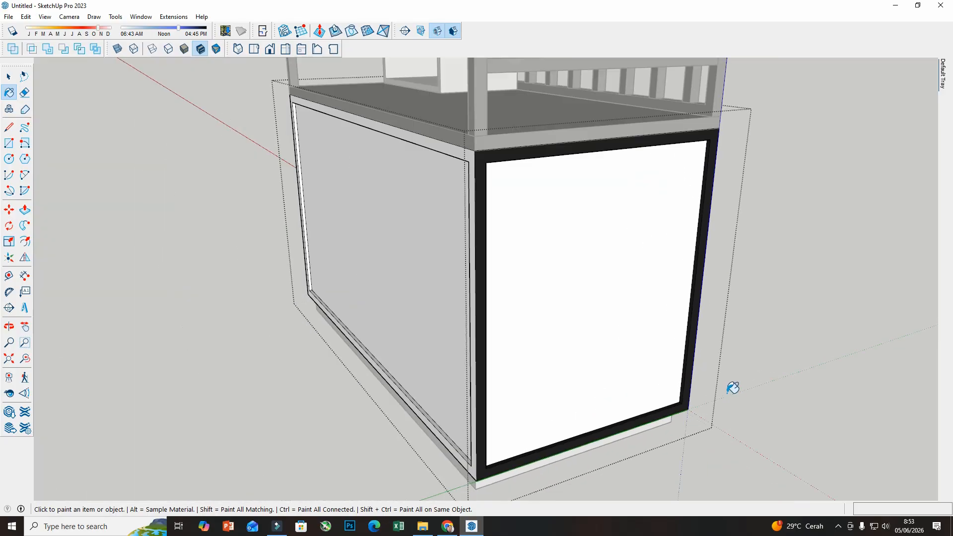
pyautogui.moveTo(436, 336)
pyautogui.mouseDown(button='middle')
pyautogui.moveTo(460, 285)
pyautogui.moveTo(569, 189)
pyautogui.mouseUp(button='middle')
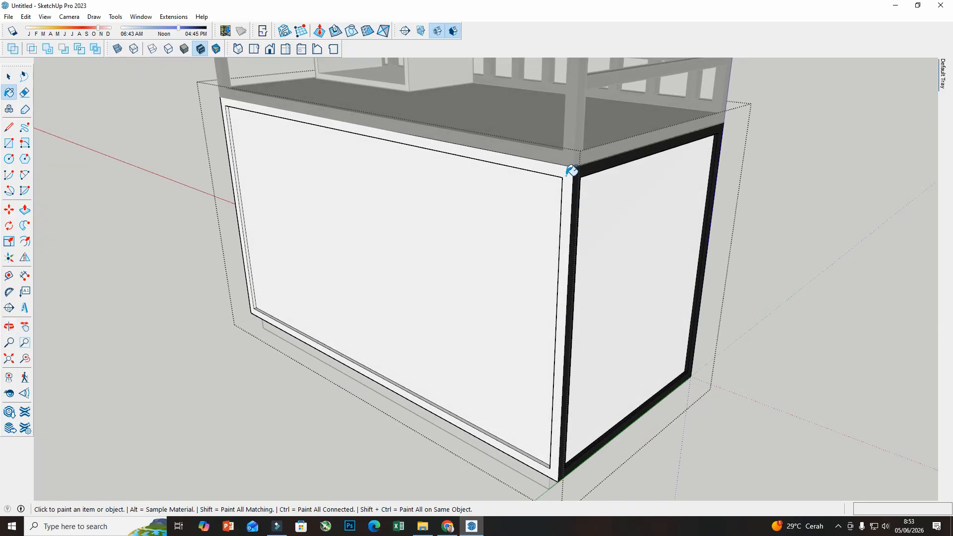
pyautogui.click(572, 170)
# - Paint the top and back-side vertical inner edges of the opposite end panel's frame with Color M08
pyautogui.moveTo(715, 268)
pyautogui.mouseDown(button='middle')
pyautogui.moveTo(387, 258)
pyautogui.moveTo(198, 214)
pyautogui.moveTo(379, 272)
pyautogui.moveTo(516, 263)
pyautogui.mouseUp(button='middle')
pyautogui.scroll(-3, 378, 272)
pyautogui.click(566, 173)
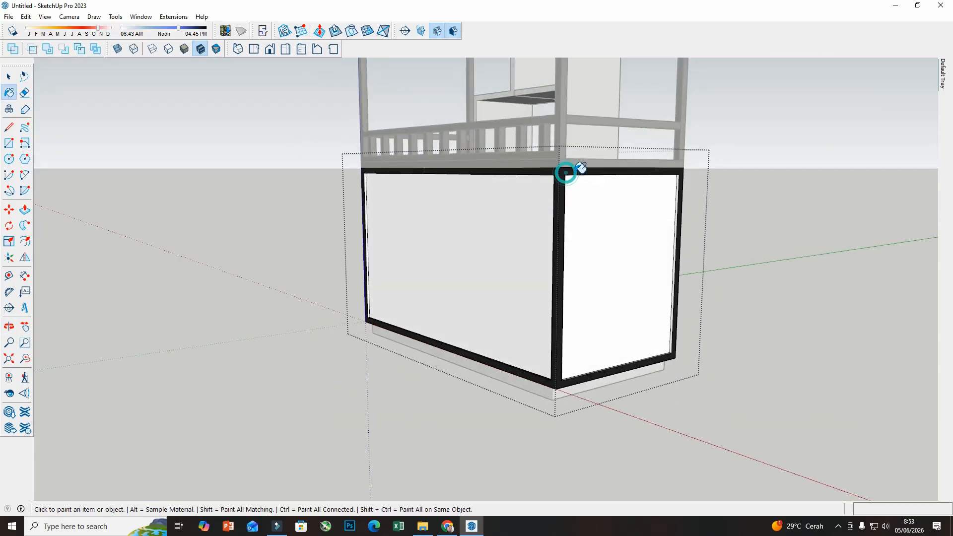
pyautogui.scroll(5, 695, 176)
pyautogui.click(685, 170)
pyautogui.moveTo(686, 171)
pyautogui.mouseDown(button='middle')
pyautogui.moveTo(668, 147)
pyautogui.moveTo(667, 106)
pyautogui.moveTo(640, 223)
pyautogui.moveTo(441, 267)
pyautogui.mouseUp(button='middle')
pyautogui.click(664, 110)
pyautogui.scroll(-4, 715, 232)
# - Paint the front-side vertical and bottom inner edges of the opposite end panel's frame with Color M08
pyautogui.scroll(5, 347, 236)
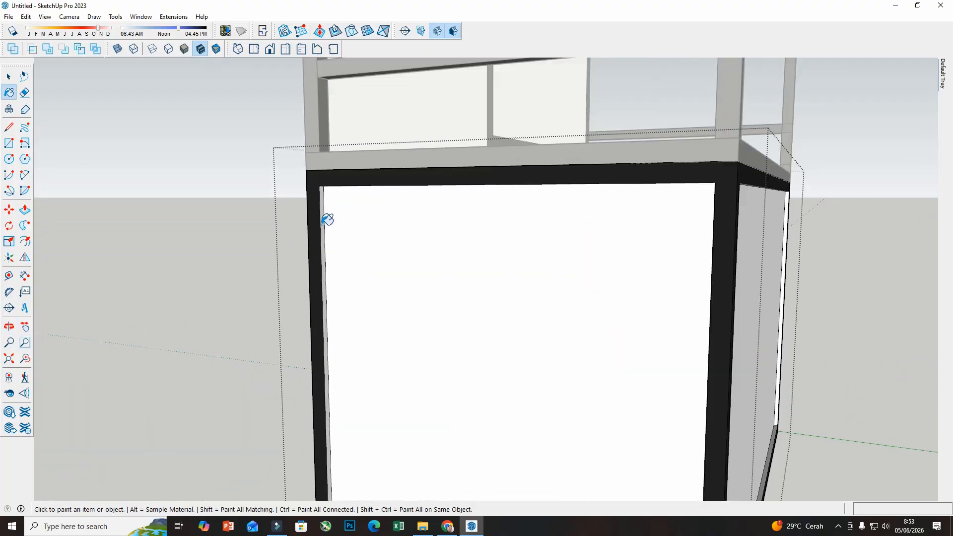
pyautogui.click(326, 221)
pyautogui.scroll(-5, 444, 395)
pyautogui.moveTo(444, 395)
pyautogui.mouseDown(button='middle')
pyautogui.moveTo(445, 424)
pyautogui.moveTo(465, 462)
pyautogui.mouseUp(button='middle')
pyautogui.scroll(4, 465, 462)
pyautogui.click(476, 431)
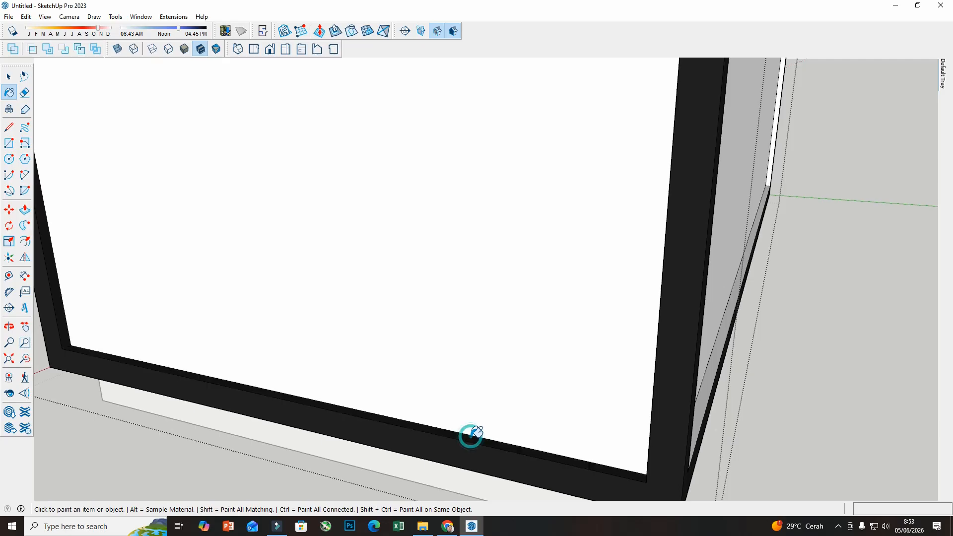
# - Finish editing the base group and return to the whole model
pyautogui.scroll(-6, 614, 391)
pyautogui.moveTo(579, 326); pyautogui.dragTo(486, 216, button='middle')
pyautogui.scroll(-6, 451, 298)
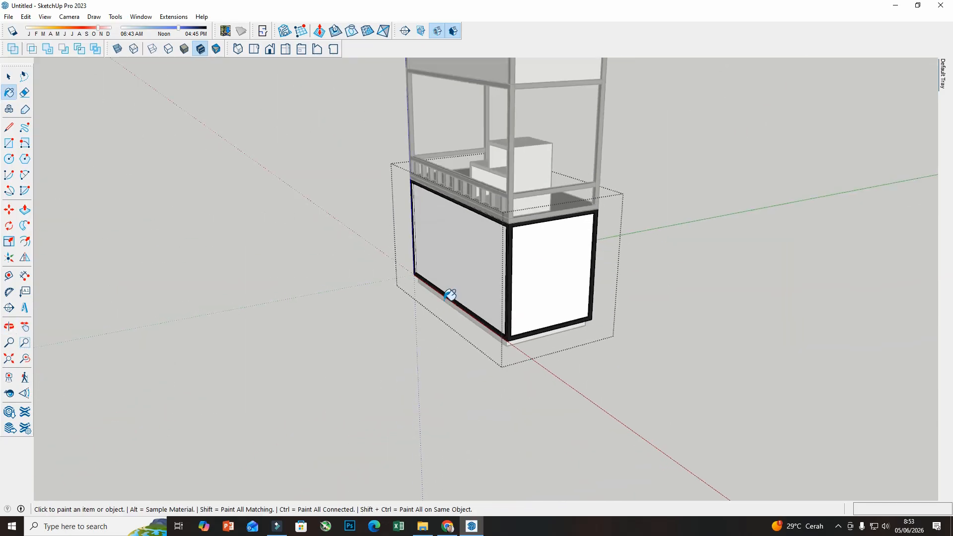
pyautogui.moveTo(452, 298); pyautogui.dragTo(571, 295, button='middle')
pyautogui.click(9, 76)
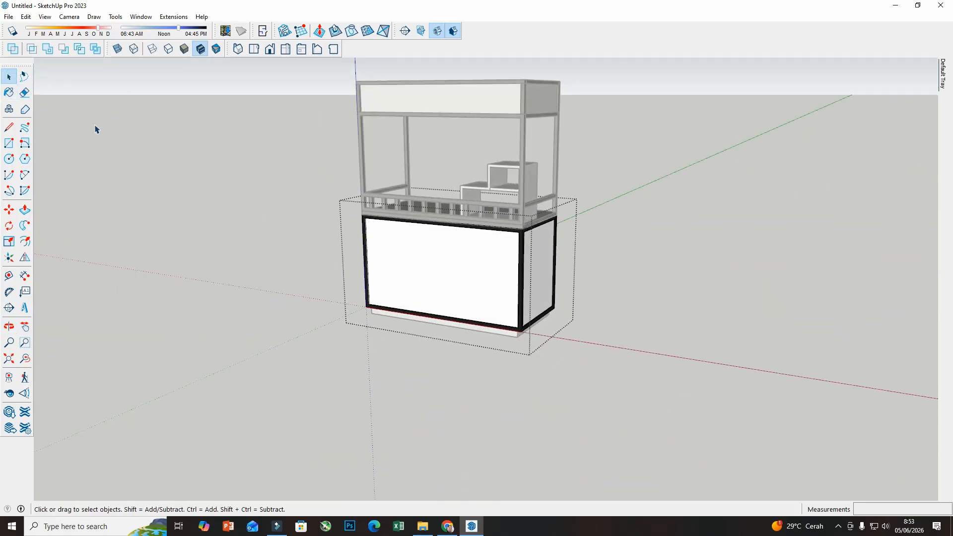
pyautogui.click(286, 255)
# - Examine the booth's painted framework from several angles
pyautogui.moveTo(286, 255); pyautogui.dragTo(589, 310, button='middle')
pyautogui.scroll(-3, 594, 354)
pyautogui.moveTo(583, 353); pyautogui.dragTo(608, 280, button='middle')
pyautogui.scroll(3, 402, 242)
pyautogui.moveTo(401, 241); pyautogui.dragTo(494, 369, button='middle')
pyautogui.scroll(2, 494, 369)
pyautogui.scroll(-2, 461, 323)
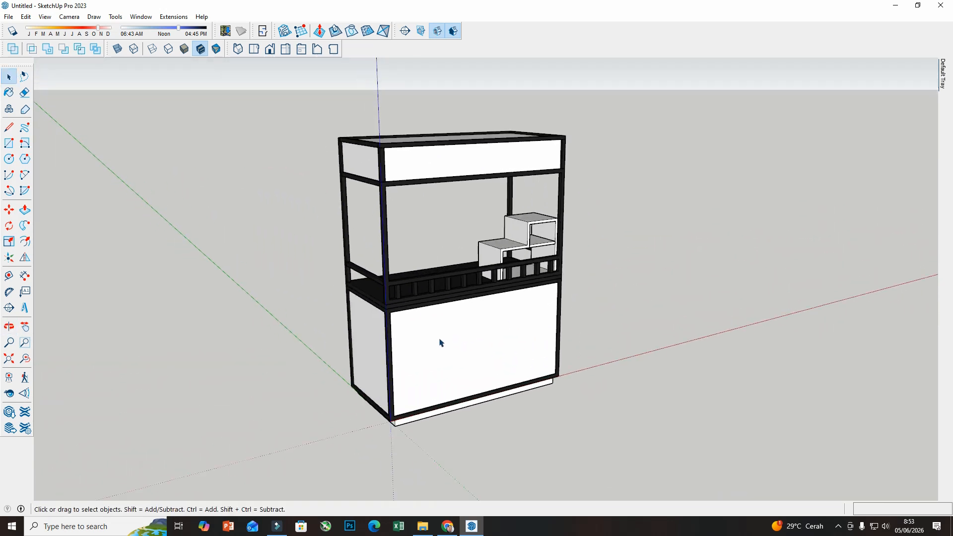
# - Start a new 3D text and set its font to Unispace
pyautogui.click(25, 308)
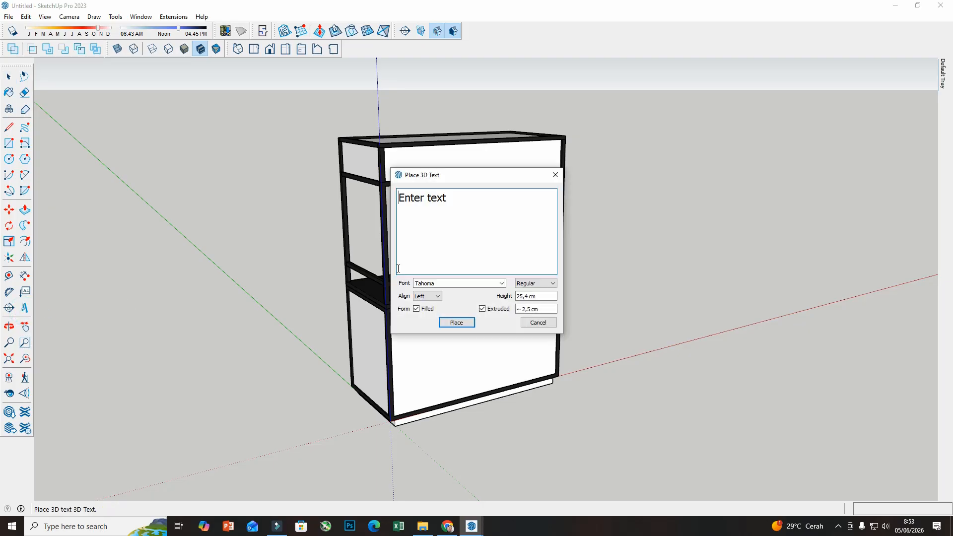
pyautogui.click(502, 284)
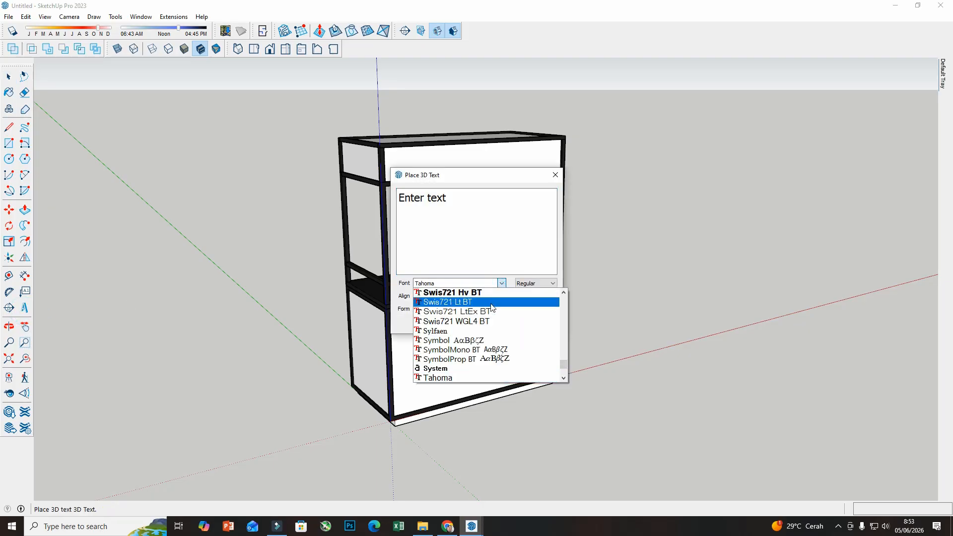
pyautogui.scroll(-3, 492, 310)
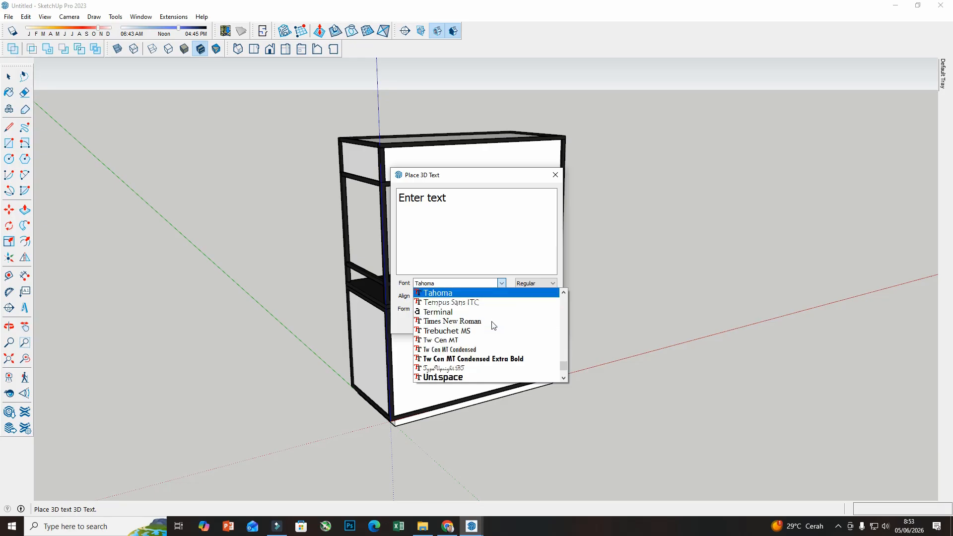
pyautogui.scroll(-1, 494, 325)
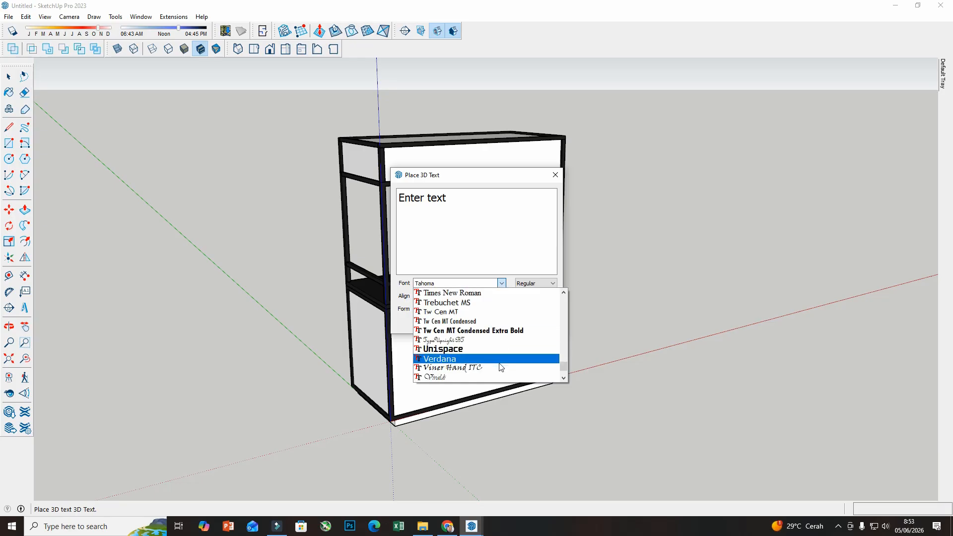
pyautogui.scroll(-1, 498, 370)
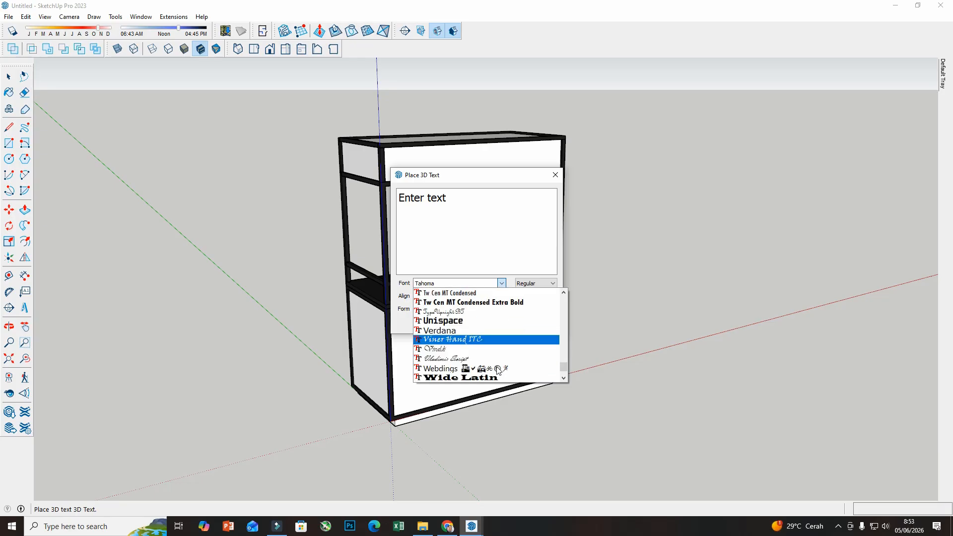
pyautogui.scroll(-4, 498, 370)
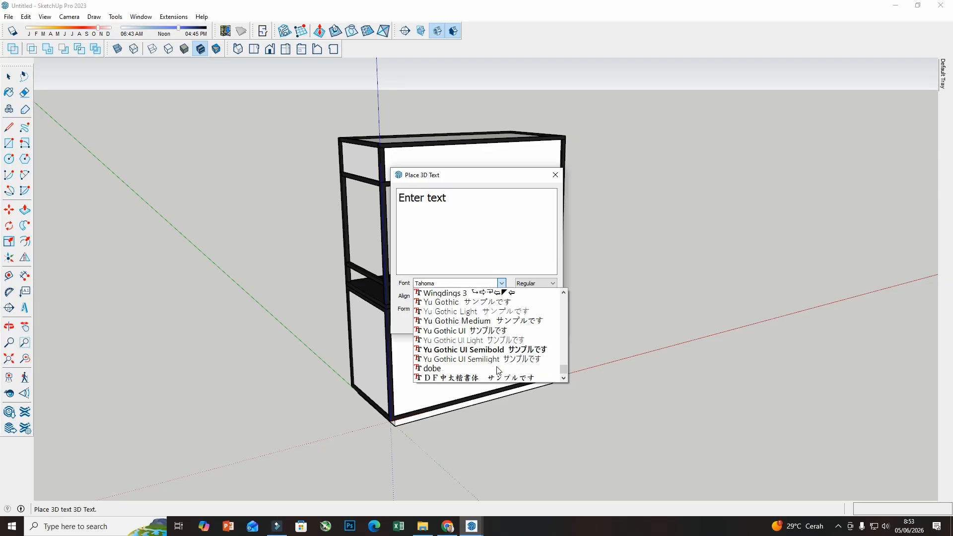
pyautogui.scroll(-1, 498, 370)
pyautogui.scroll(5, 498, 370)
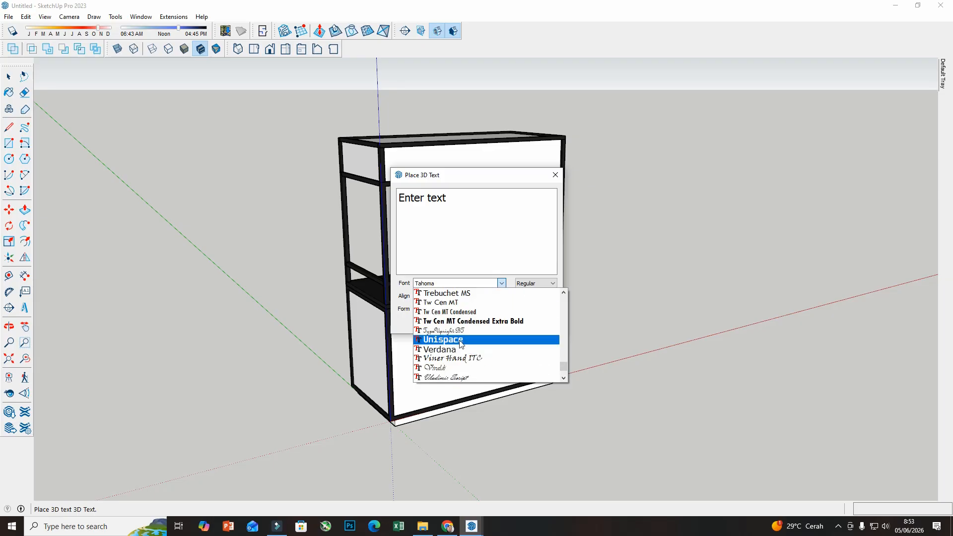
pyautogui.click(461, 341)
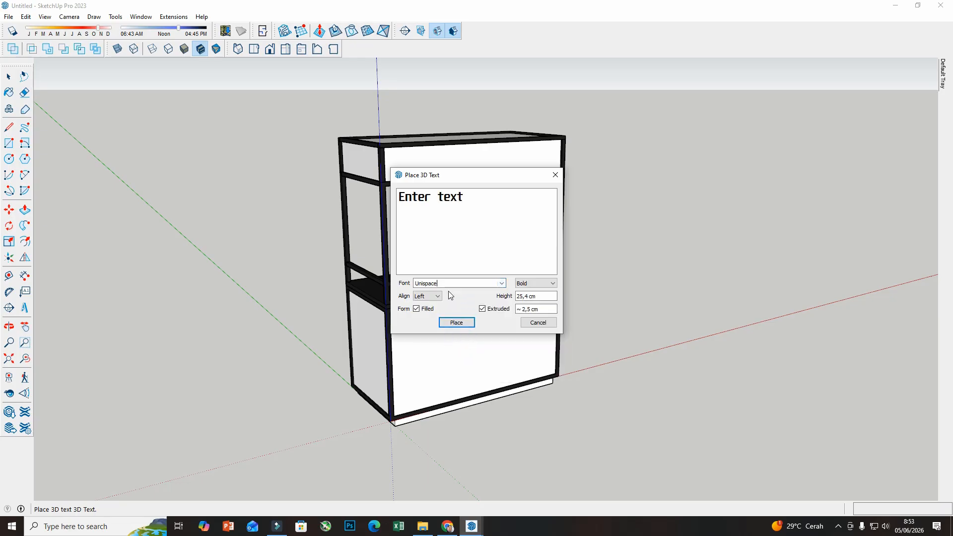
# - Enter DACEP COFFEE as the 3D text and place it on the booth's upper front sign panel
pyautogui.tripleClick(470, 198)
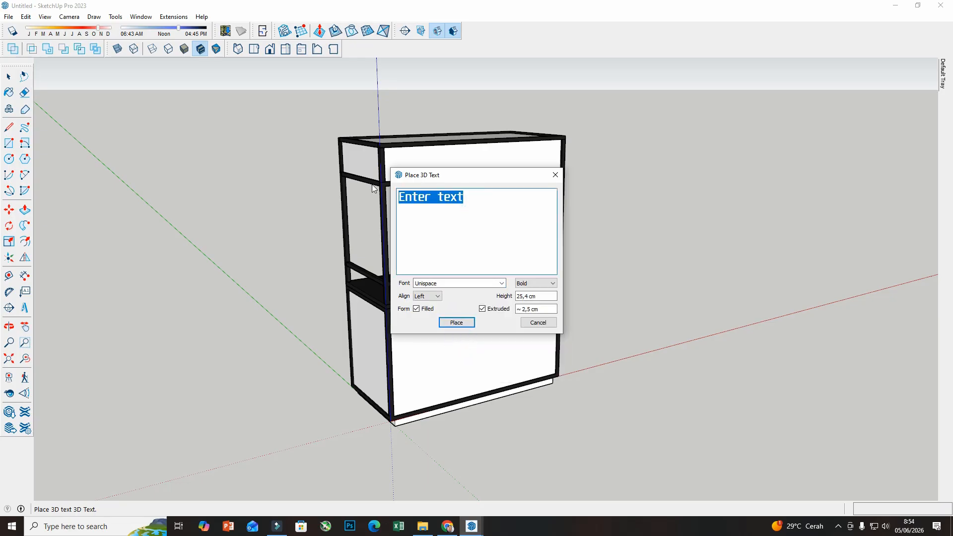
pyautogui.write('DACEP')
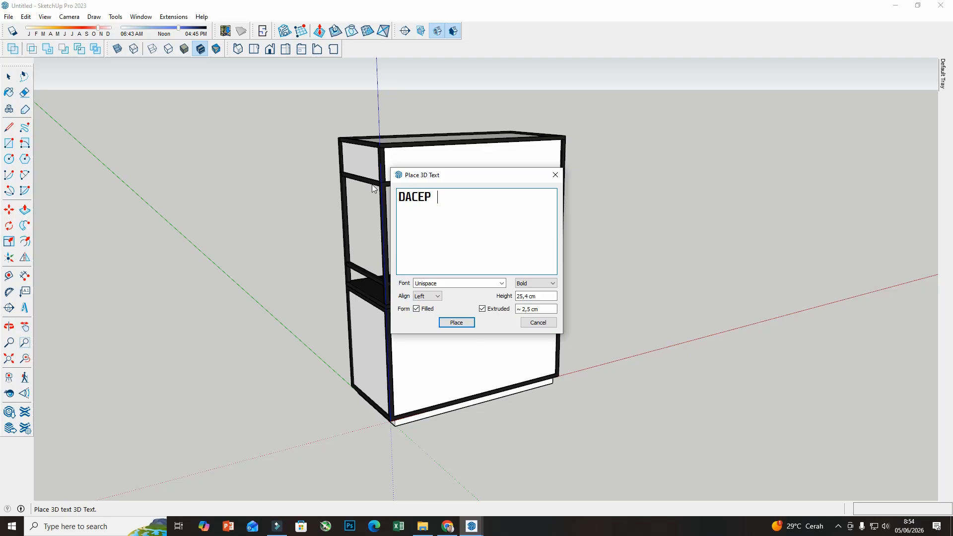
pyautogui.write(' COFFEE')
pyautogui.click(456, 323)
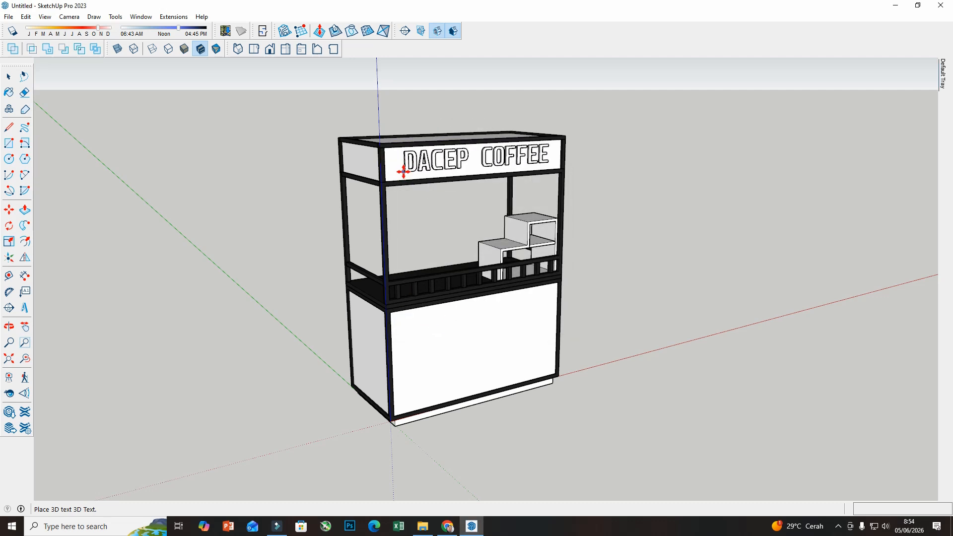
pyautogui.click(404, 171)
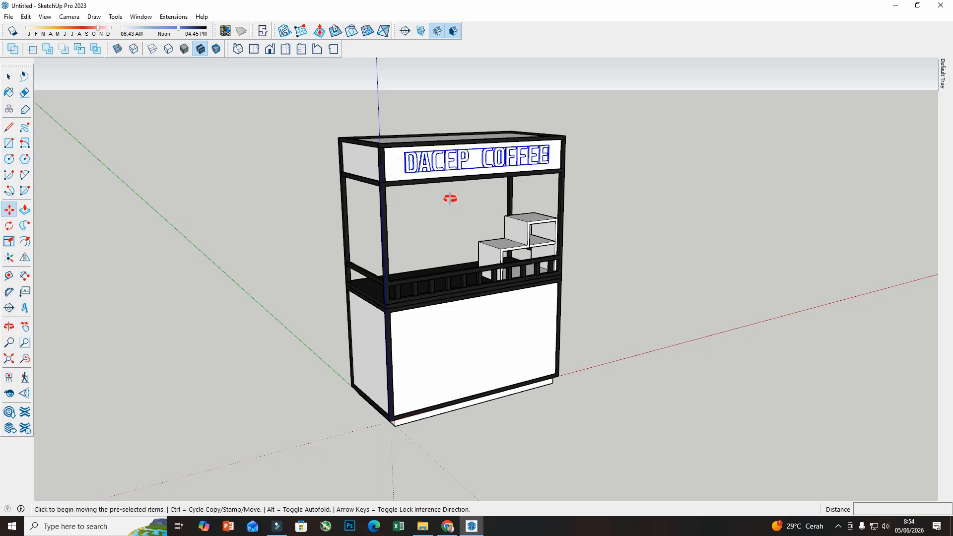
# - Paint the DACEP COFFEE lettering with the red Color A05 and deselect it
pyautogui.moveTo(450, 199); pyautogui.dragTo(421, 203, button='middle')
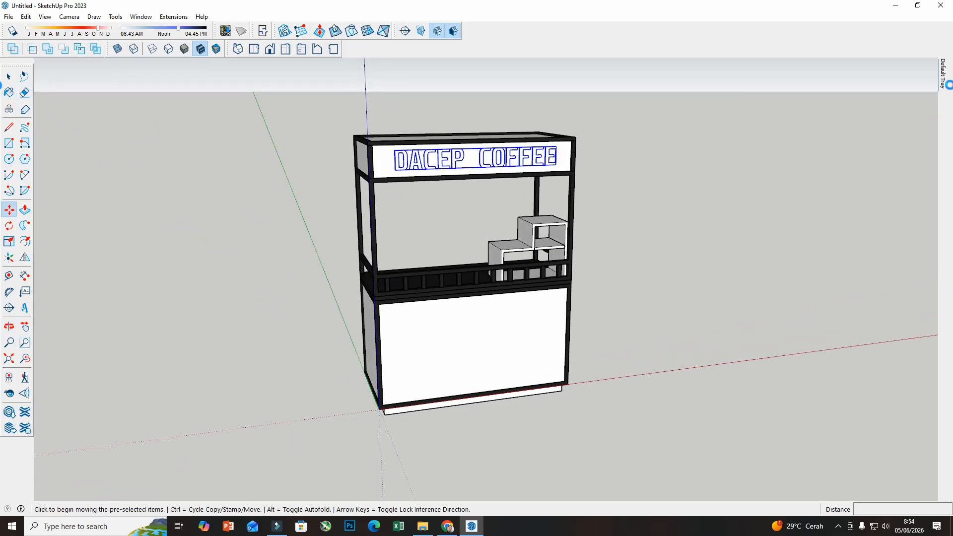
pyautogui.moveTo(943, 77)
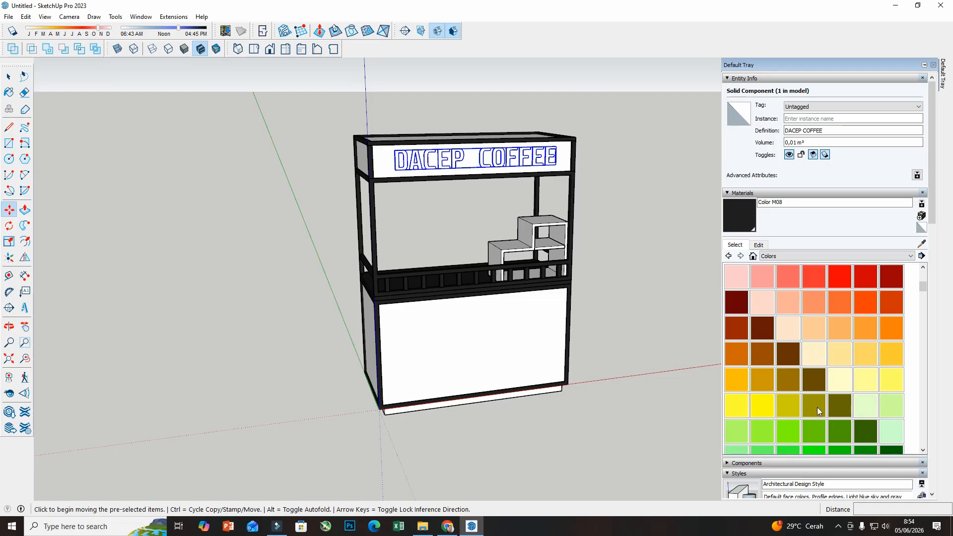
pyautogui.scroll(-2, 818, 407)
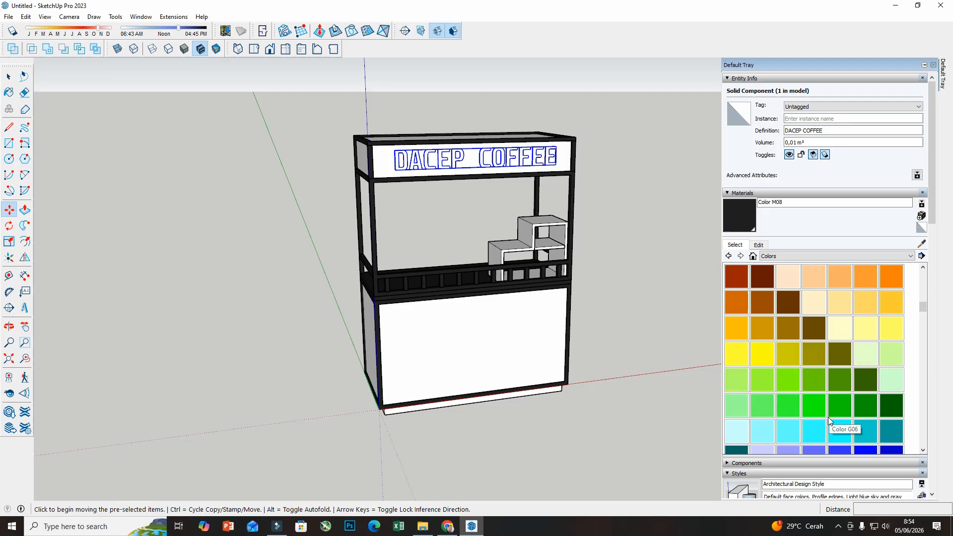
pyautogui.scroll(-1, 827, 420)
pyautogui.click(816, 384)
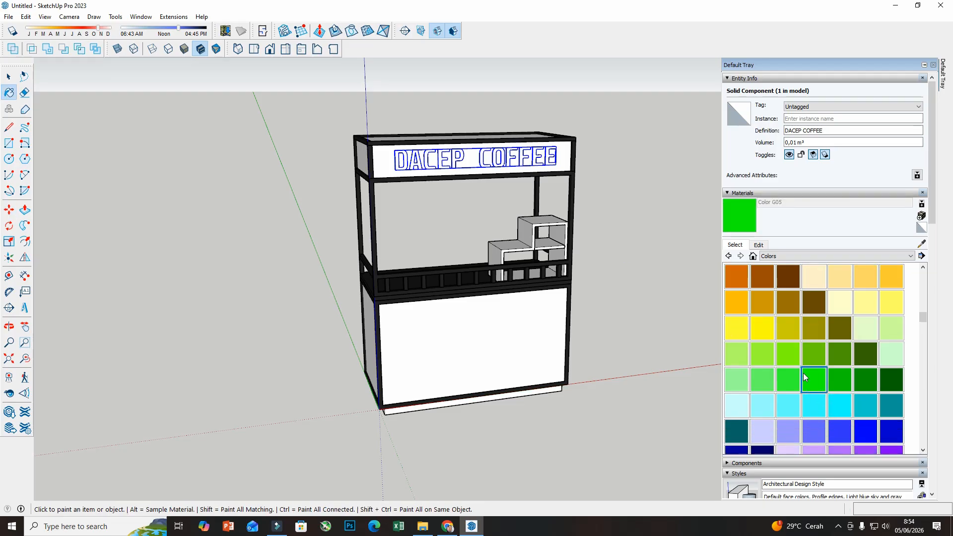
pyautogui.scroll(-3, 808, 379)
pyautogui.scroll(5, 814, 386)
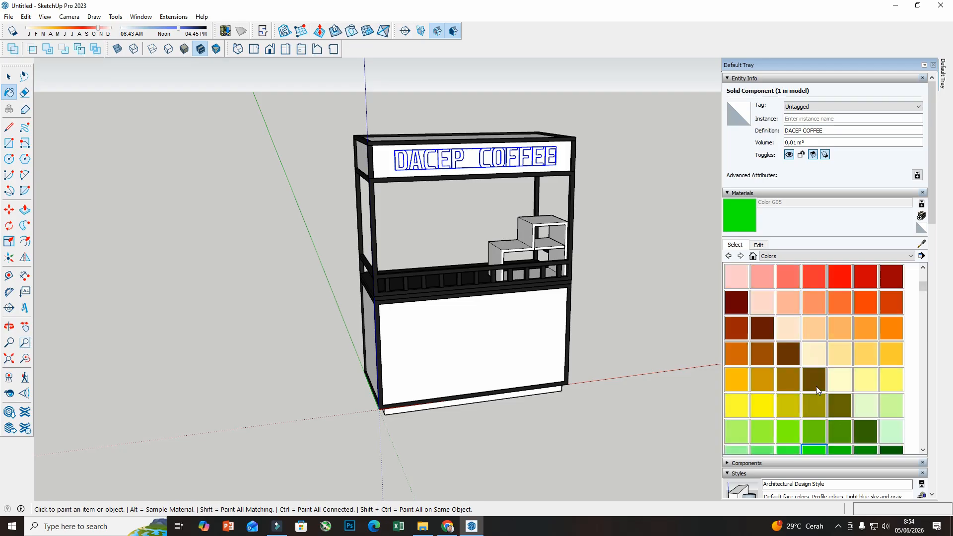
pyautogui.click(838, 287)
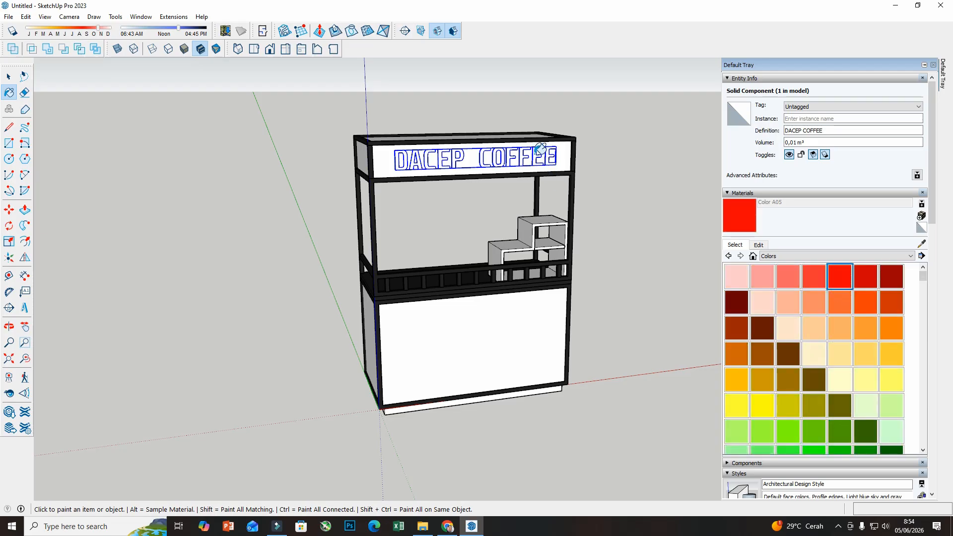
pyautogui.click(540, 148)
pyautogui.click(11, 75)
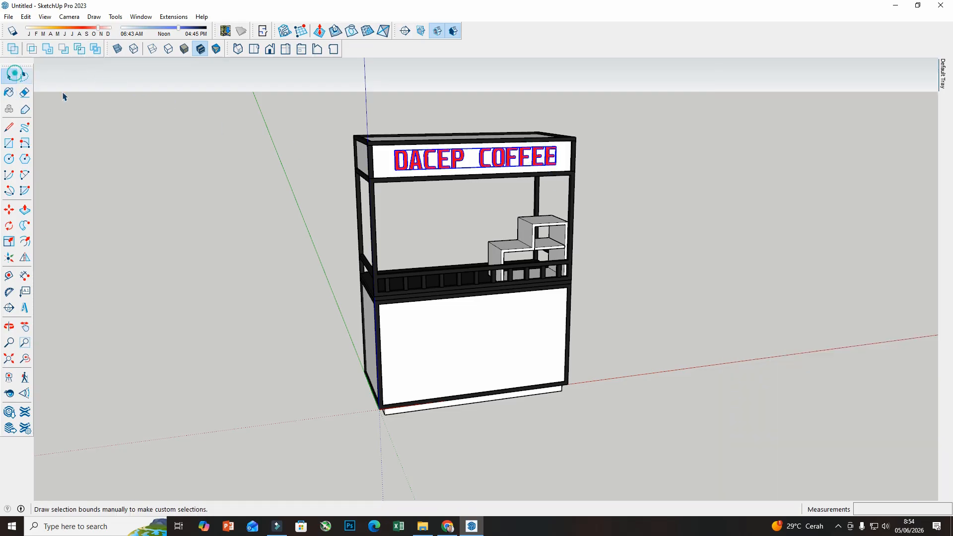
pyautogui.click(85, 98)
# - Examine the booth and its red sign lettering from the front and side
pyautogui.moveTo(187, 158); pyautogui.dragTo(296, 144, button='middle')
pyautogui.scroll(-1, 575, 213)
pyautogui.scroll(1, 422, 142)
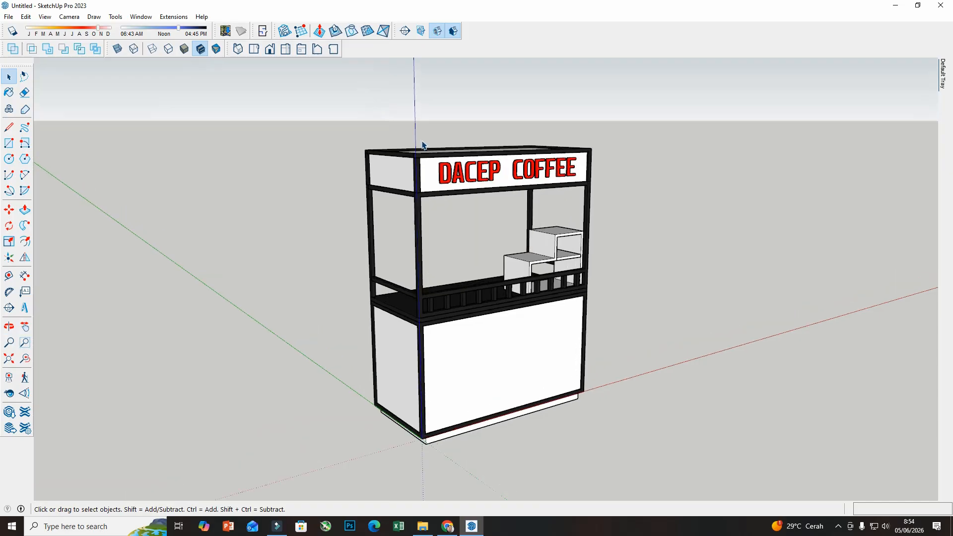
pyautogui.scroll(-1, 715, 328)
pyautogui.scroll(1, 712, 337)
pyautogui.moveTo(491, 347); pyautogui.dragTo(517, 325, button='middle')
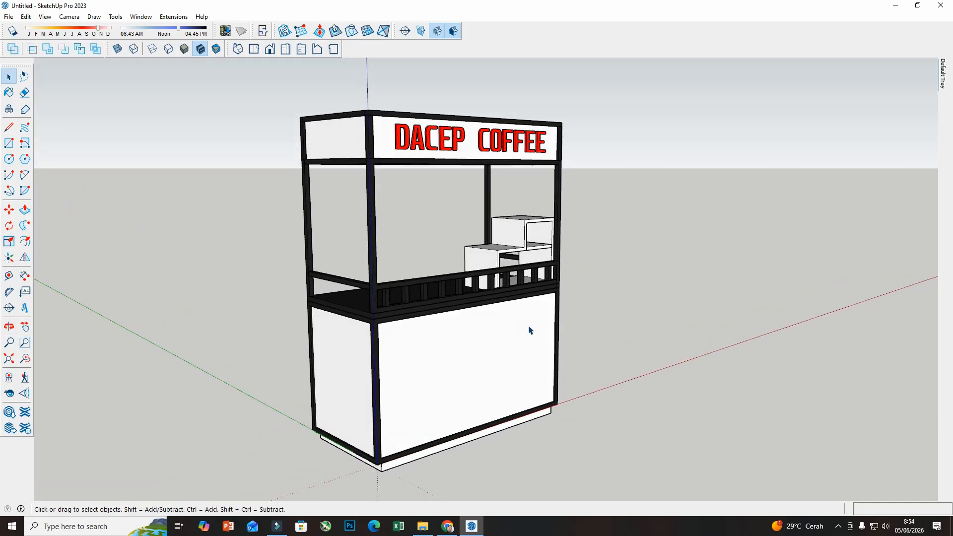
pyautogui.scroll(-1, 600, 325)
pyautogui.scroll(1, 591, 349)
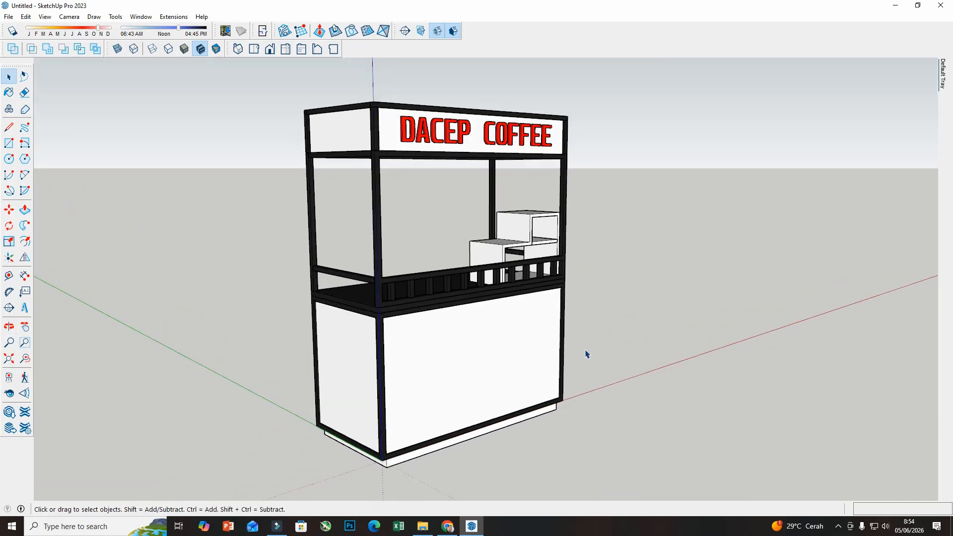
pyautogui.scroll(-1, 521, 398)
pyautogui.scroll(1, 479, 456)
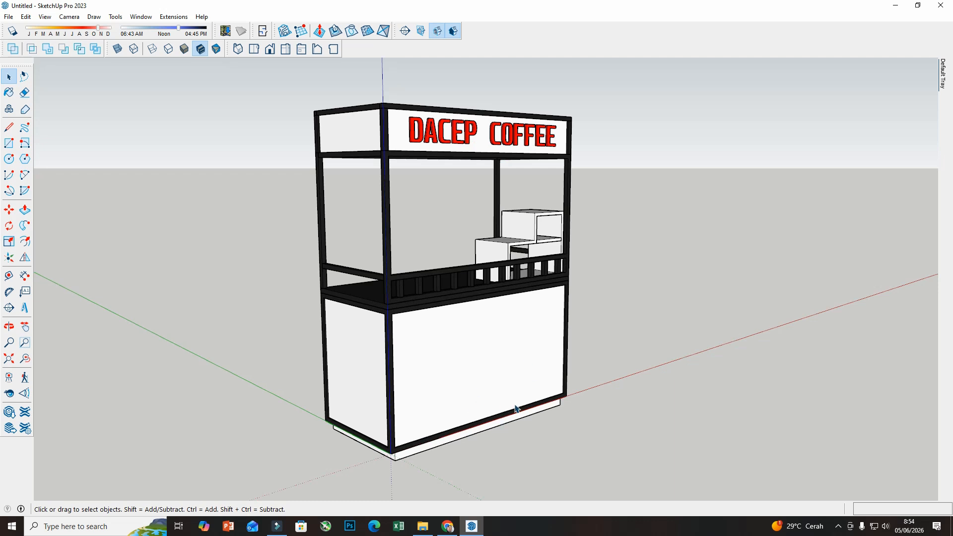
# - Switch to Chrome, search Google for gemini, and open Google Gemini, postponing its personalisation offer
pyautogui.click(448, 526)
pyautogui.click(249, 13)
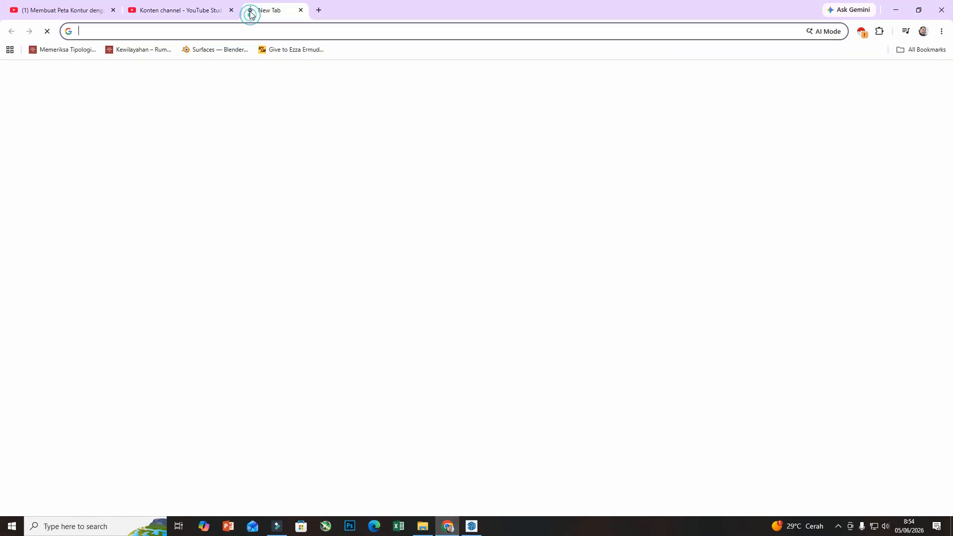
pyautogui.click(368, 208)
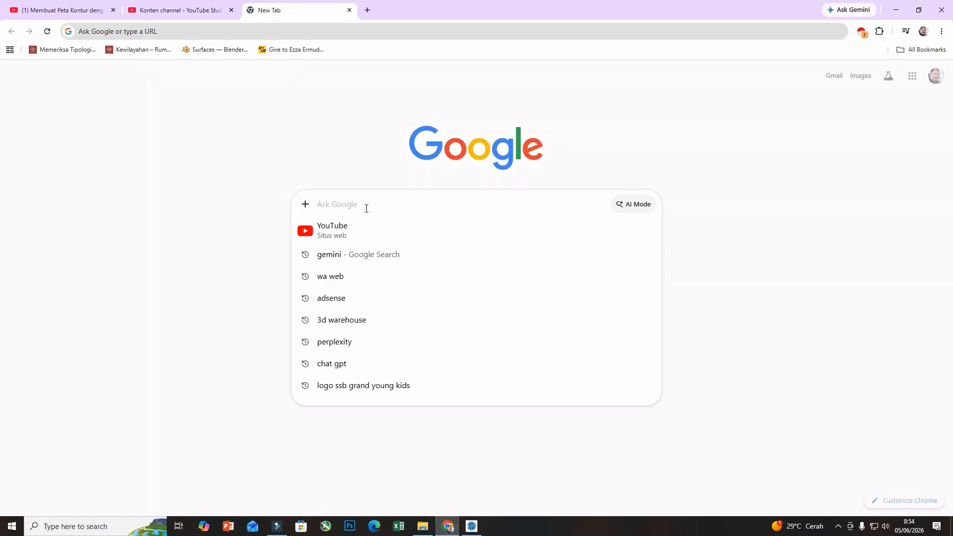
pyautogui.write('gemini')
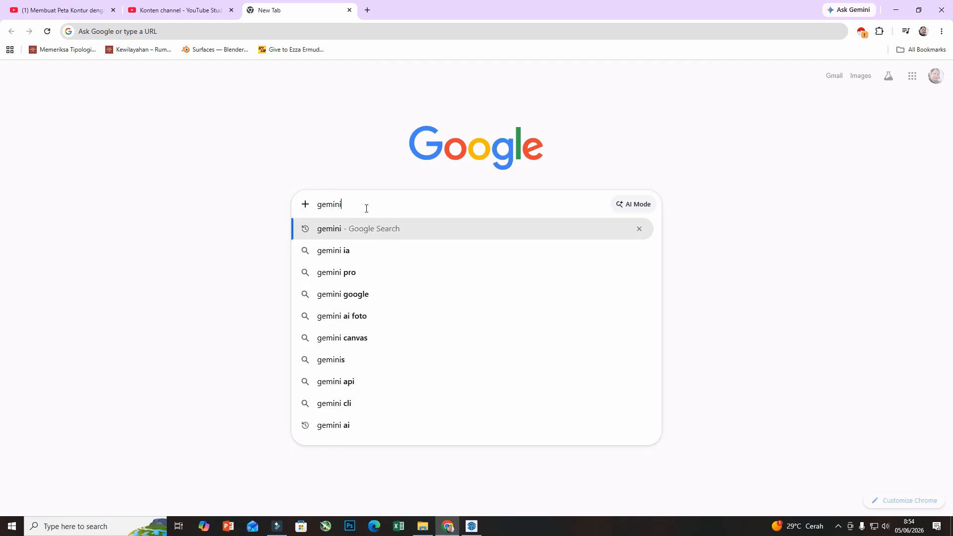
pyautogui.press('Return')
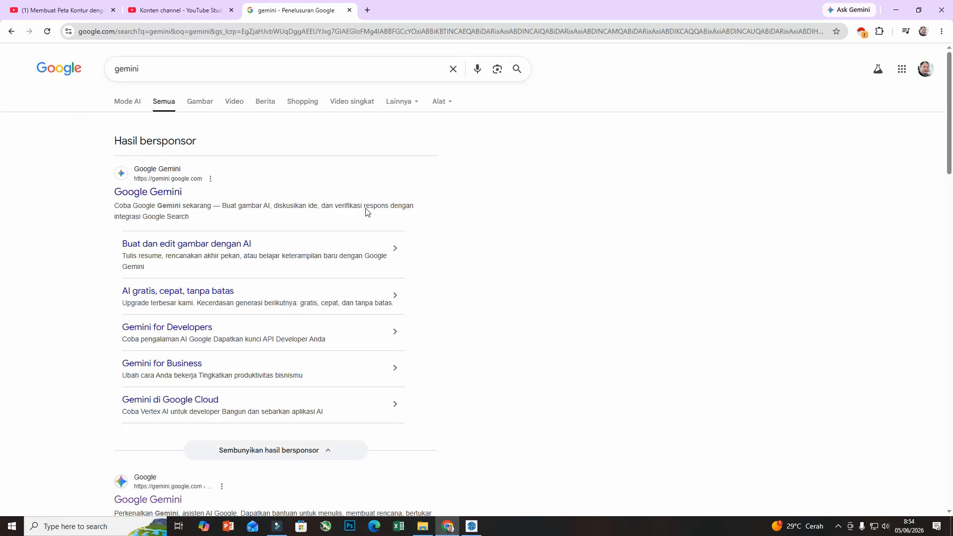
pyautogui.click(163, 193)
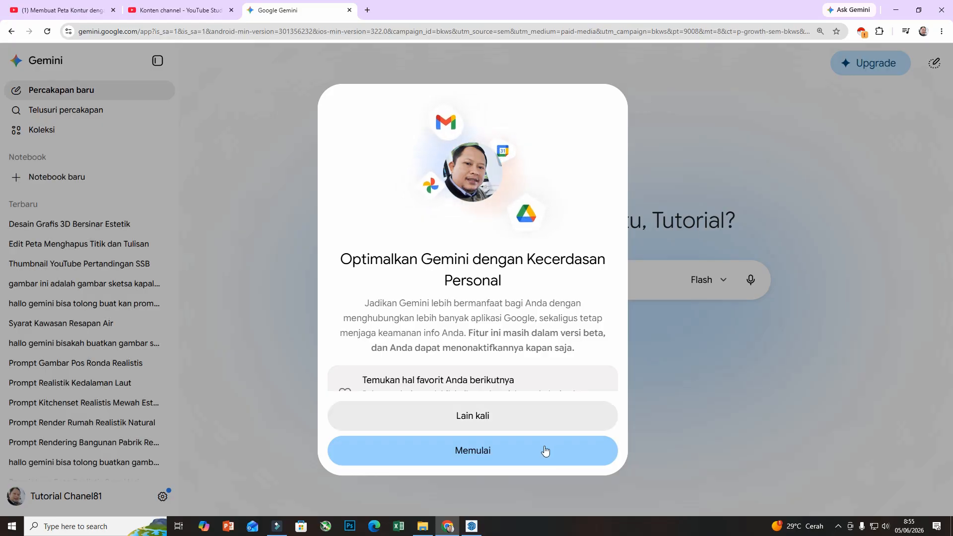
pyautogui.click(489, 417)
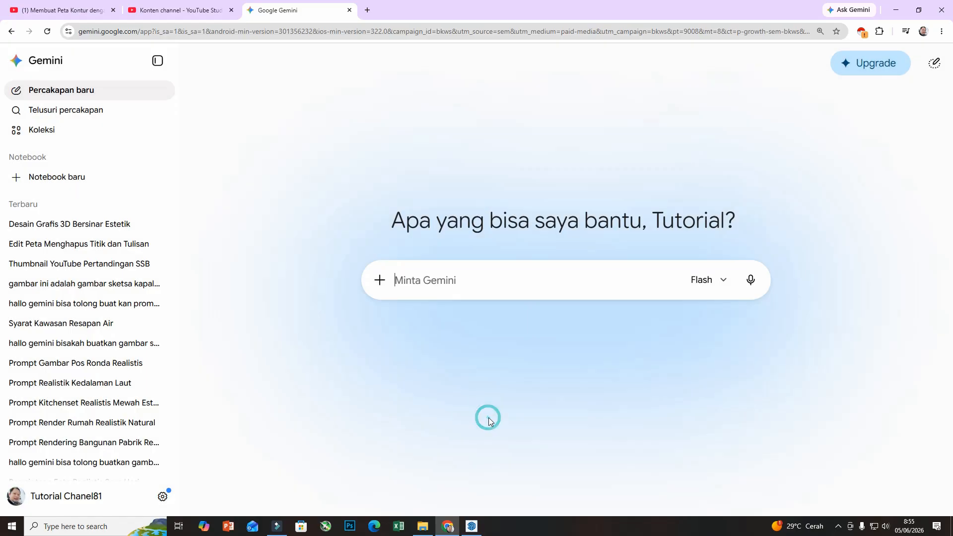
# - Switch to SketchUp and export an angled front view of the whole booth to drive D as a 2D JPEG image named dacep coffee
pyautogui.click(471, 525)
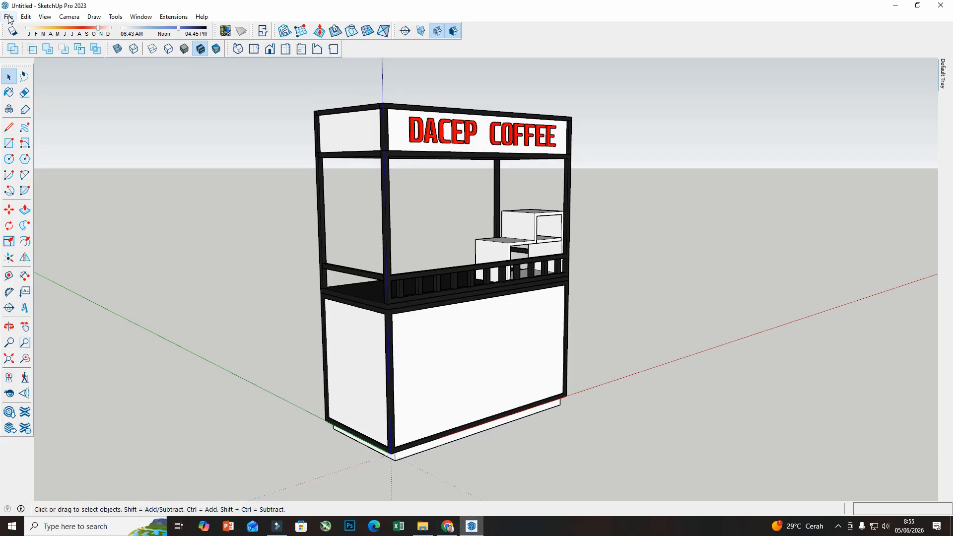
pyautogui.moveTo(428, 215); pyautogui.dragTo(334, 191, button='middle')
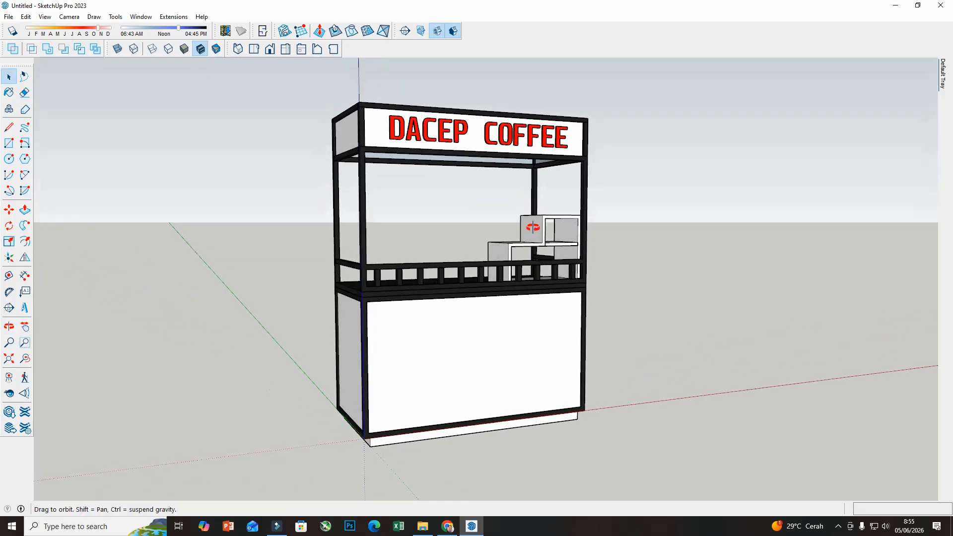
pyautogui.moveTo(534, 228); pyautogui.dragTo(568, 232, button='middle')
pyautogui.moveTo(576, 233); pyautogui.dragTo(580, 249, button='middle')
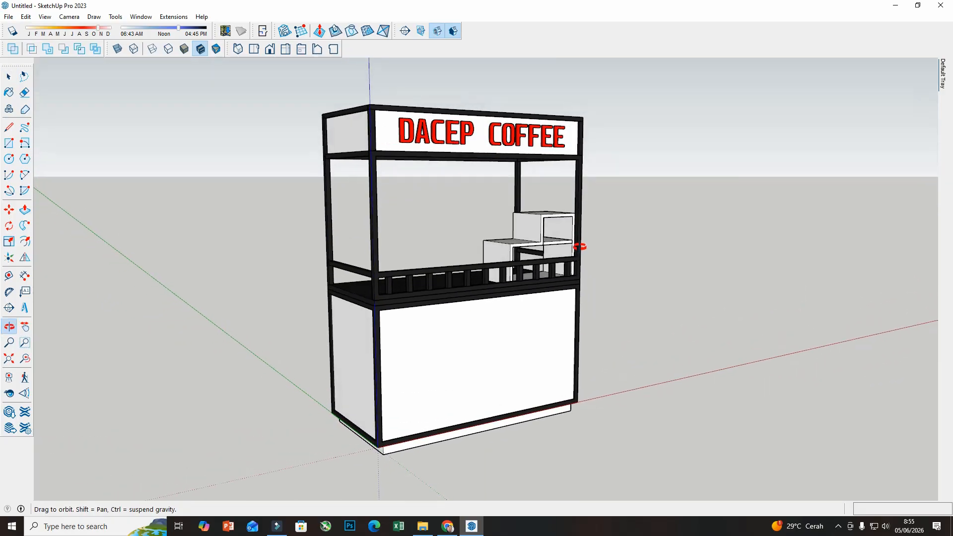
pyautogui.moveTo(672, 266); pyautogui.dragTo(615, 279, button='middle')
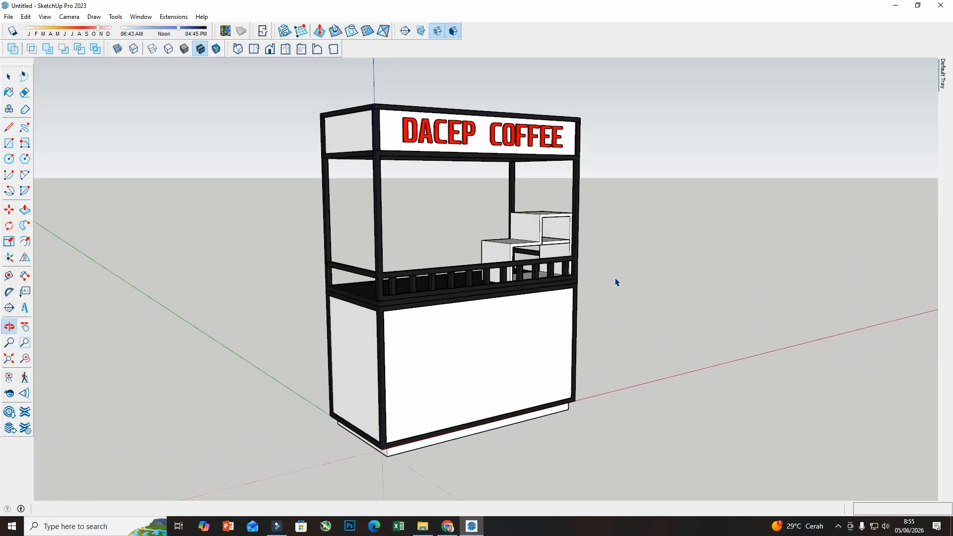
pyautogui.scroll(-1, 625, 250)
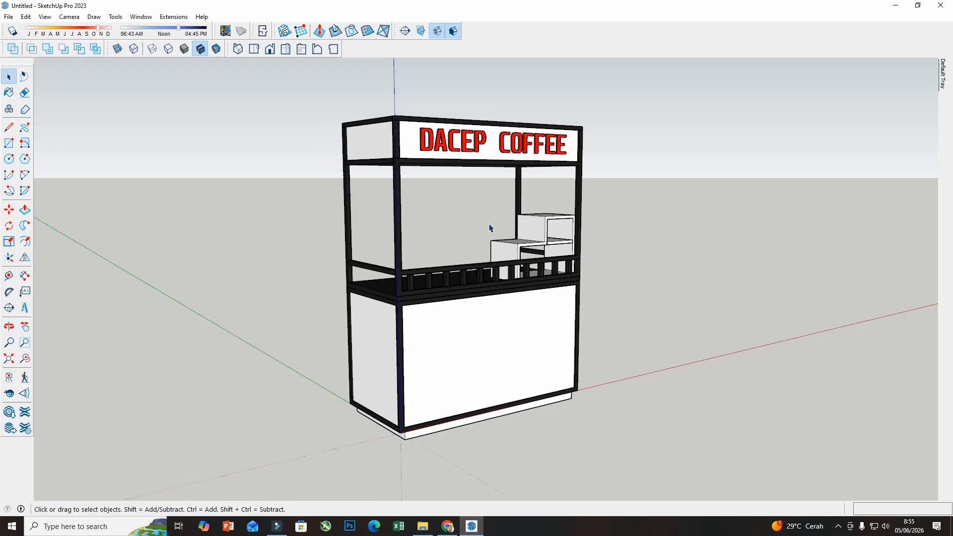
pyautogui.scroll(1, 491, 228)
pyautogui.click(9, 17)
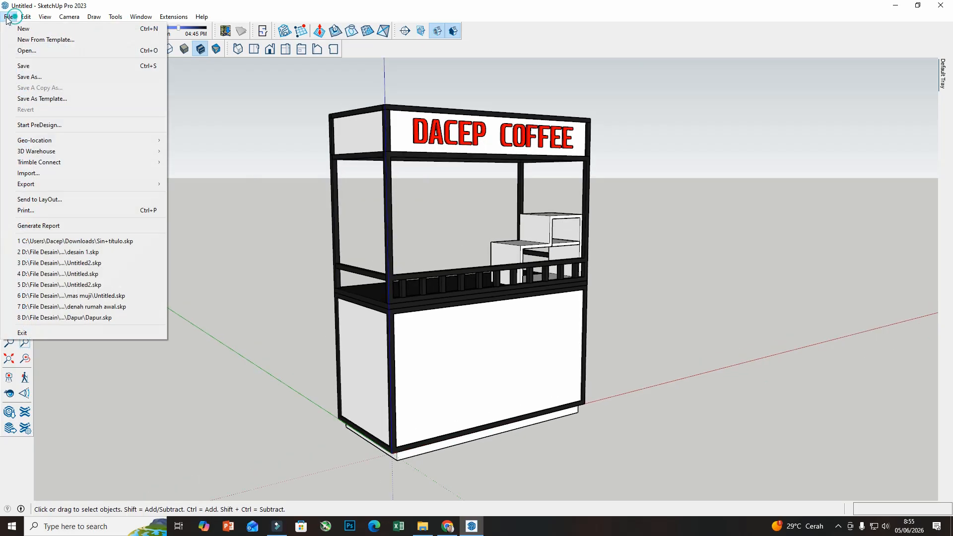
pyautogui.moveTo(44, 184)
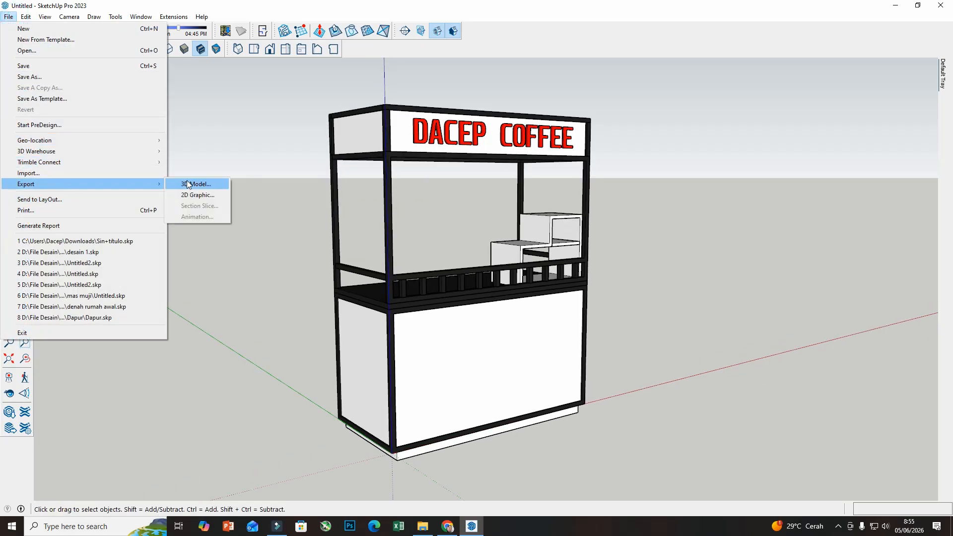
pyautogui.click(189, 193)
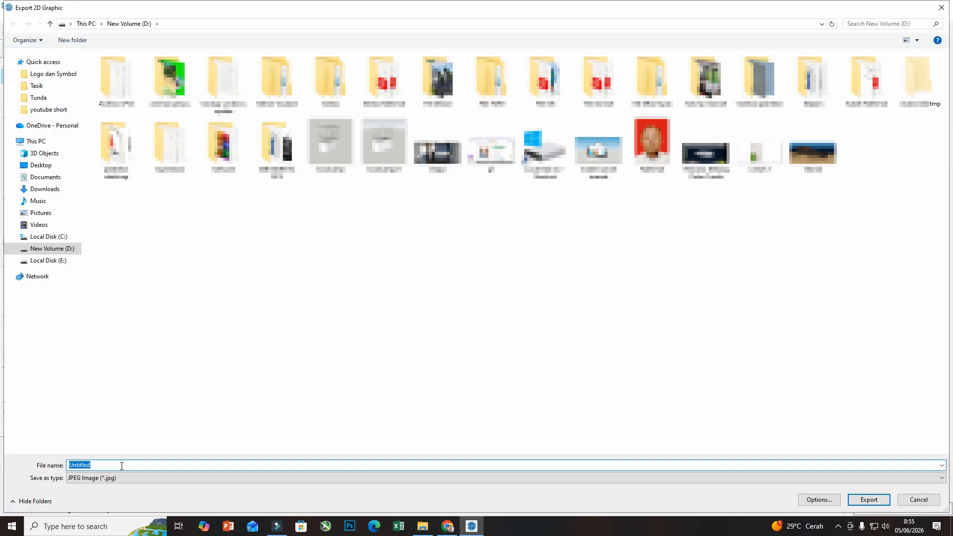
pyautogui.write('dacep coffee')
pyautogui.click(865, 499)
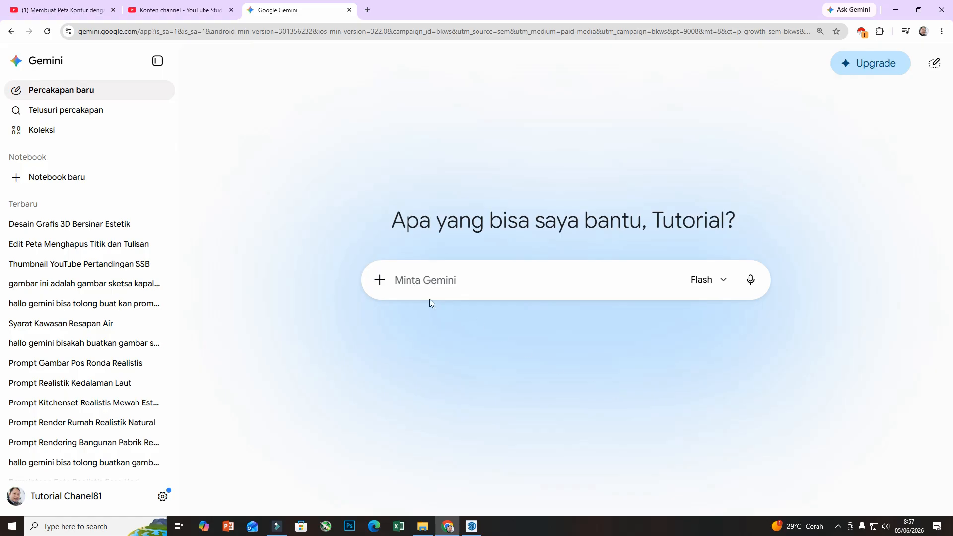
# - In Gemini in Chrome, attach the dacep coffee image from drive D to a new prompt
pyautogui.click(380, 279)
pyautogui.click(402, 311)
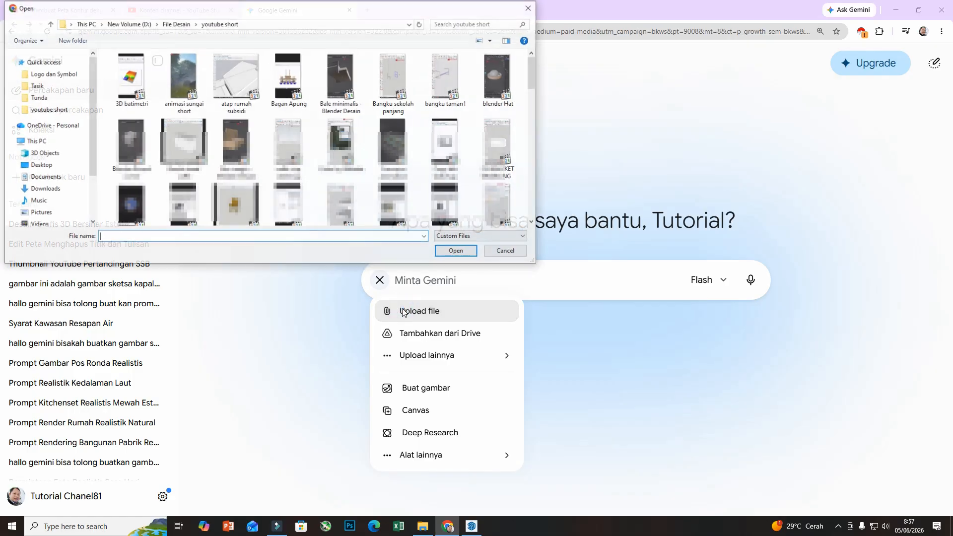
pyautogui.scroll(-1, 57, 183)
pyautogui.click(50, 205)
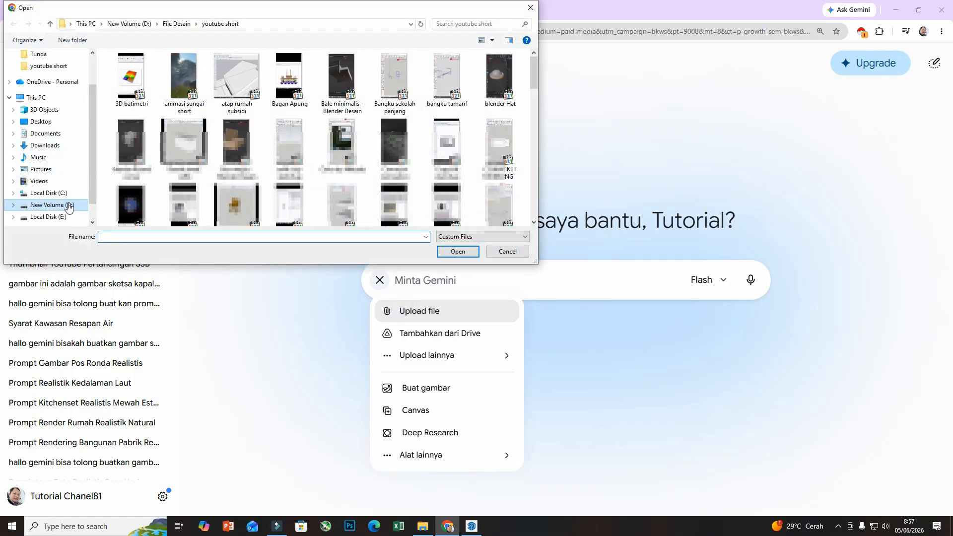
pyautogui.scroll(-1, 254, 214)
pyautogui.scroll(-3, 254, 215)
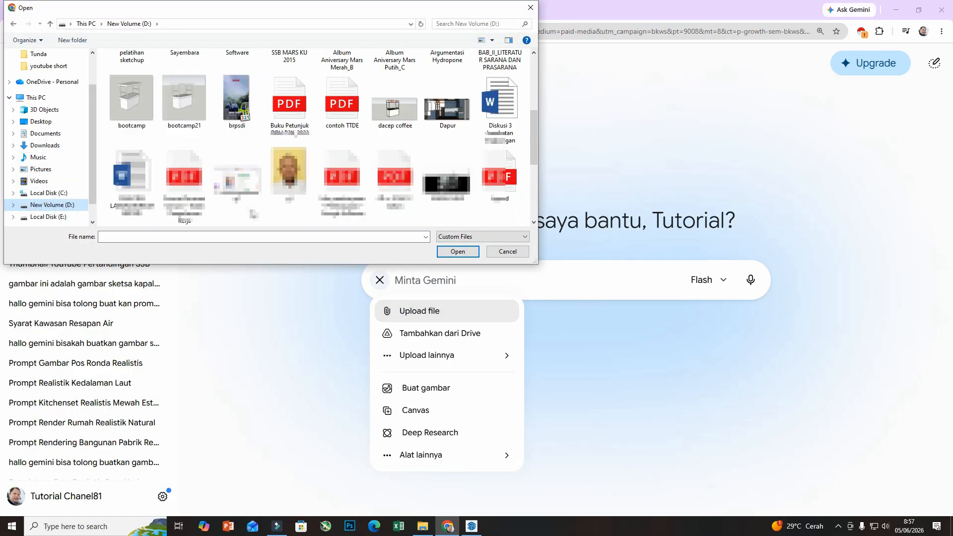
pyautogui.click(395, 106)
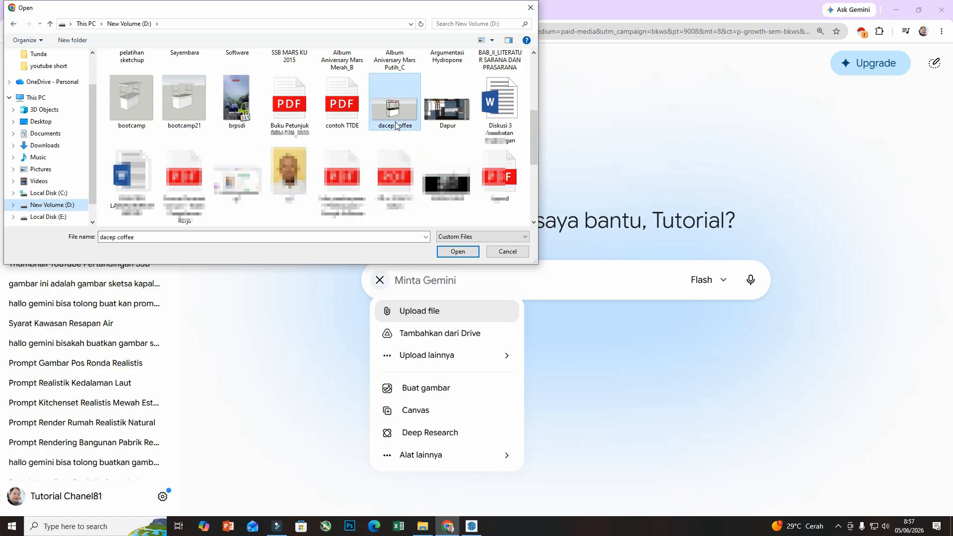
pyautogui.click(458, 251)
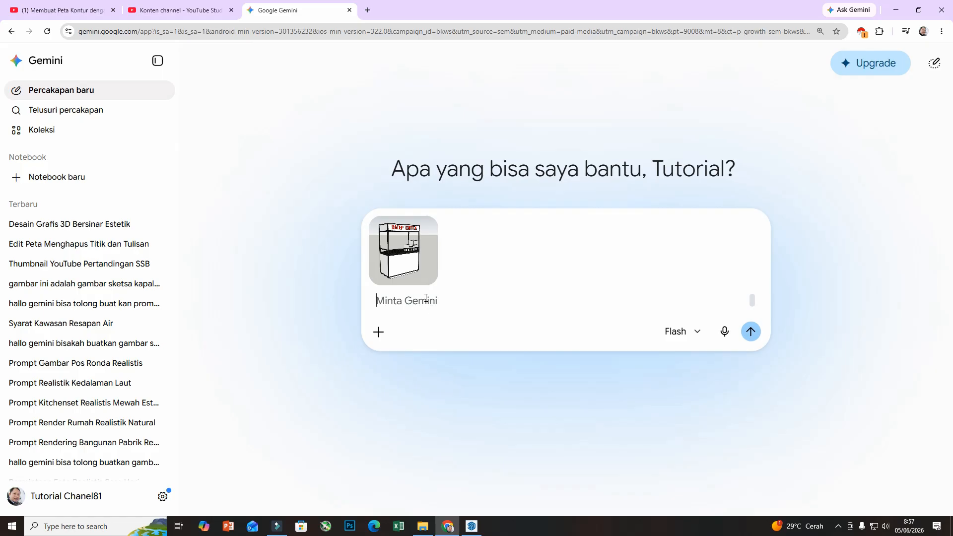
# - Begin the image prompt with "jadilah seorang arsitek dan desain 3d yang profesional kemudian tolong render gambar both coffee ini sehingga tampak lebih realisti"
pyautogui.write('jadilah seorang arsitek dan des')
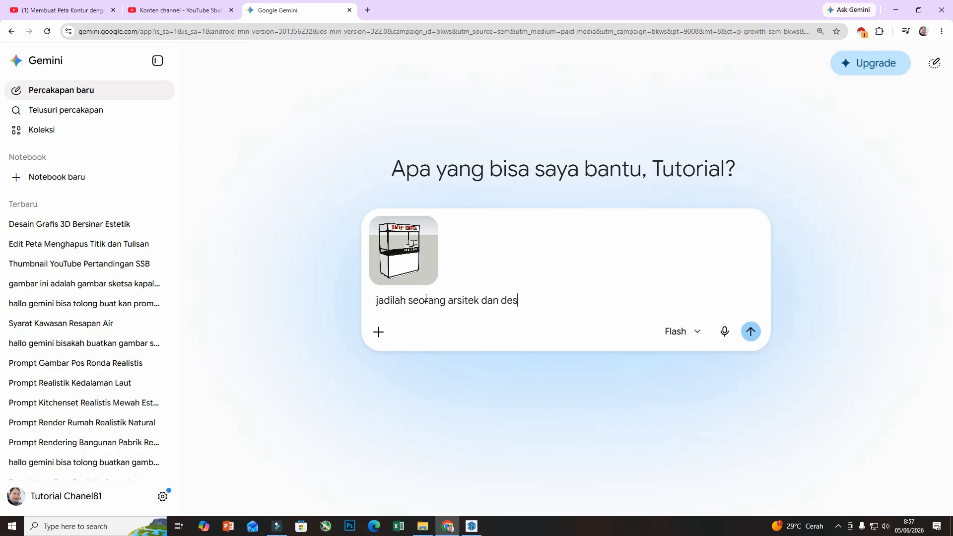
pyautogui.write('ain 3d yang profesional kemudian to')
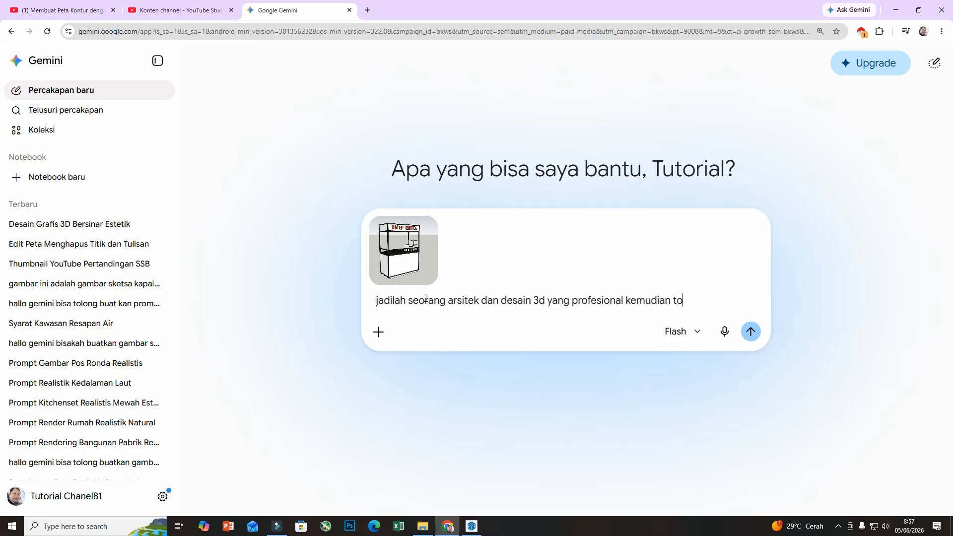
pyautogui.write('long render gambar ini sehingga tampak lebih realisti')
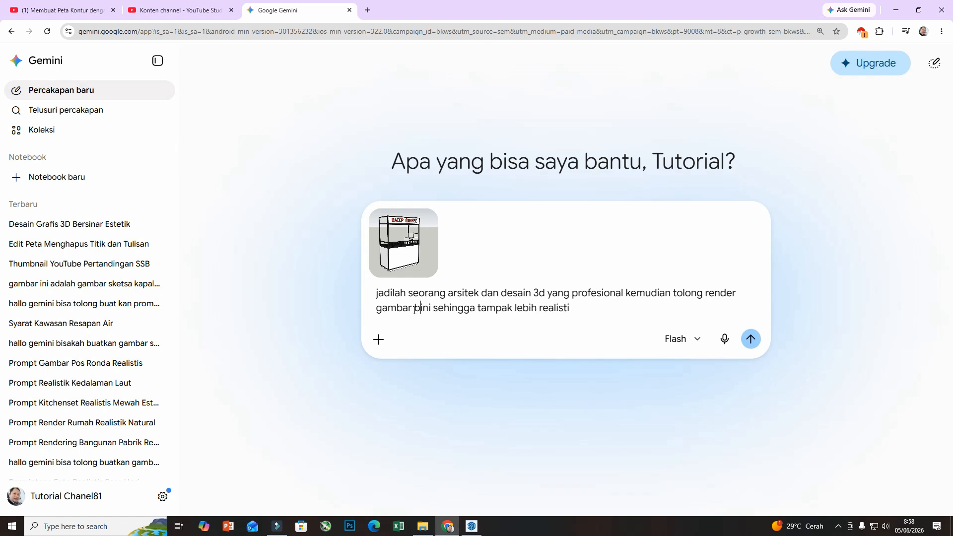
pyautogui.write('both coffee')
# - Finish the prompt with "k dan keren, elegan dan modern yang disukai anak muda, tambahkan pula pencahayaan yang bagus dan sesuai sehingga menambah kesan mewah" and send it
pyautogui.click(633, 313)
pyautogui.write('k dan keren, elegan dan moder')
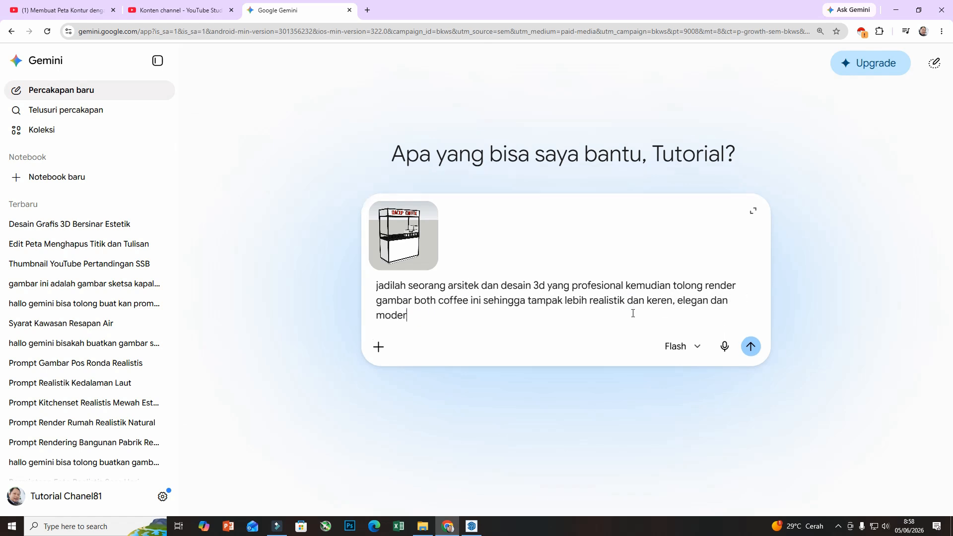
pyautogui.write('n yang disukai anak muda, tambahkan pula pencahayaan yang ')
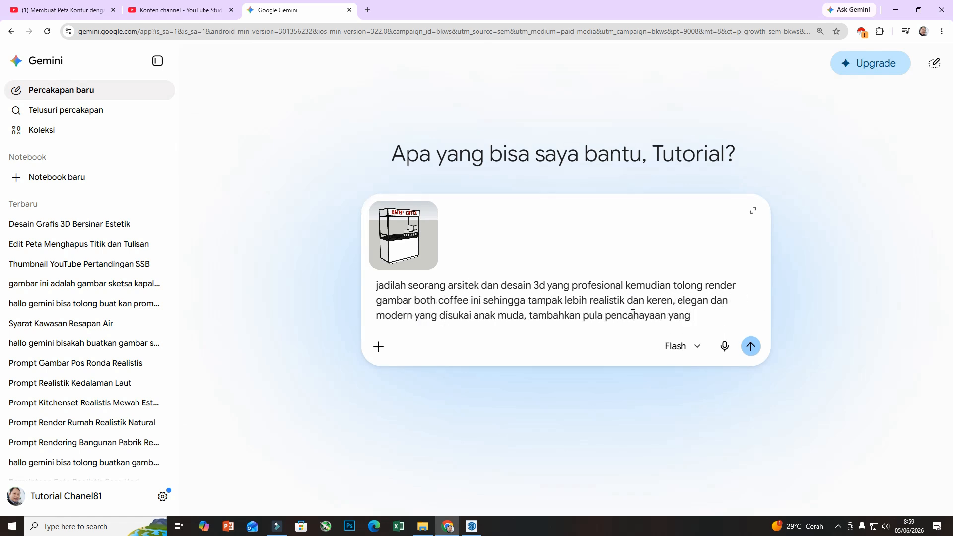
pyautogui.write('bagus dan sesuai sehingga menambah kesan mewah')
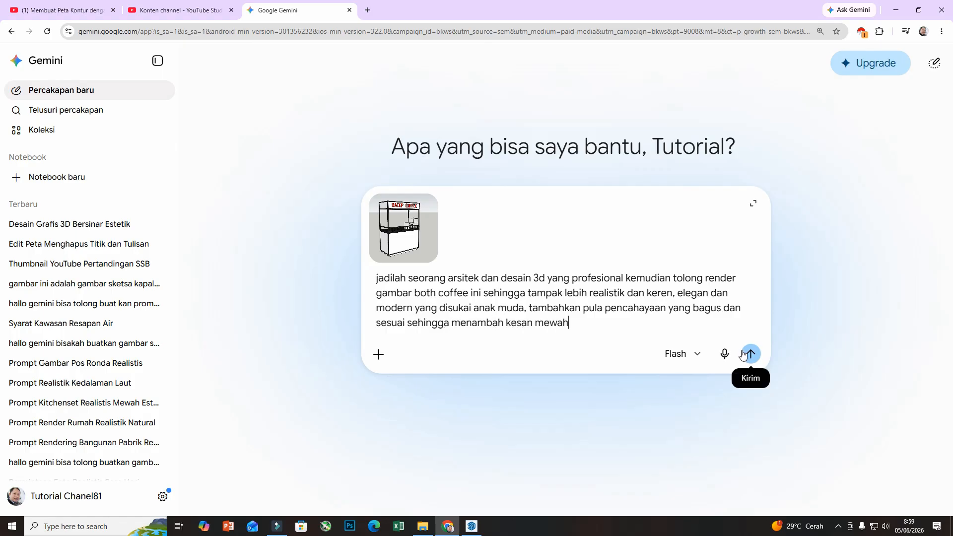
pyautogui.click(746, 353)
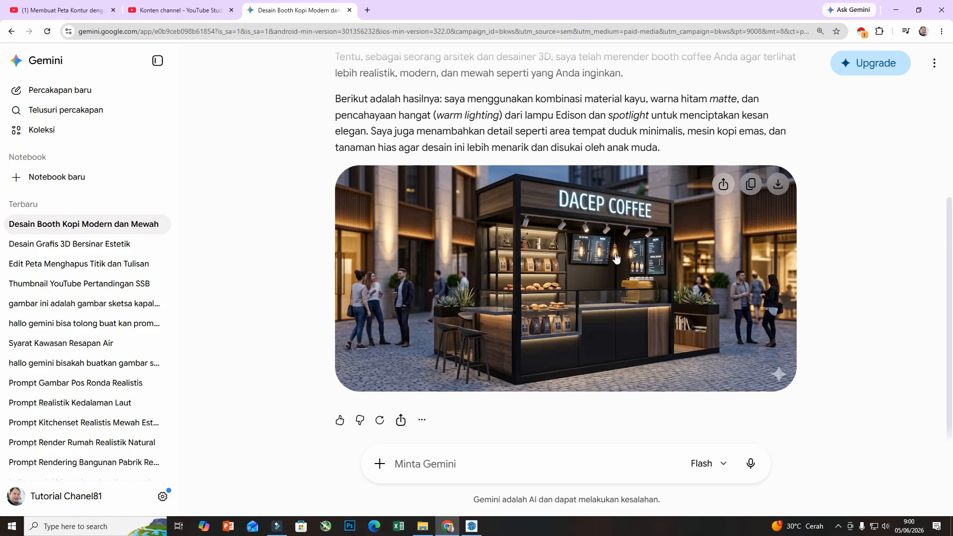
# - Open the generated coffee booth render in the enlarged image view to examine it
pyautogui.click(675, 302)
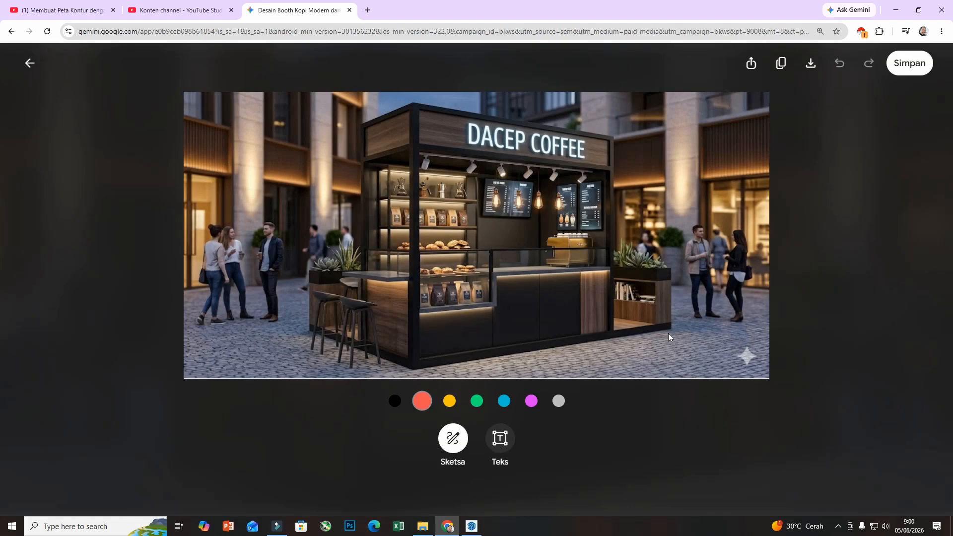